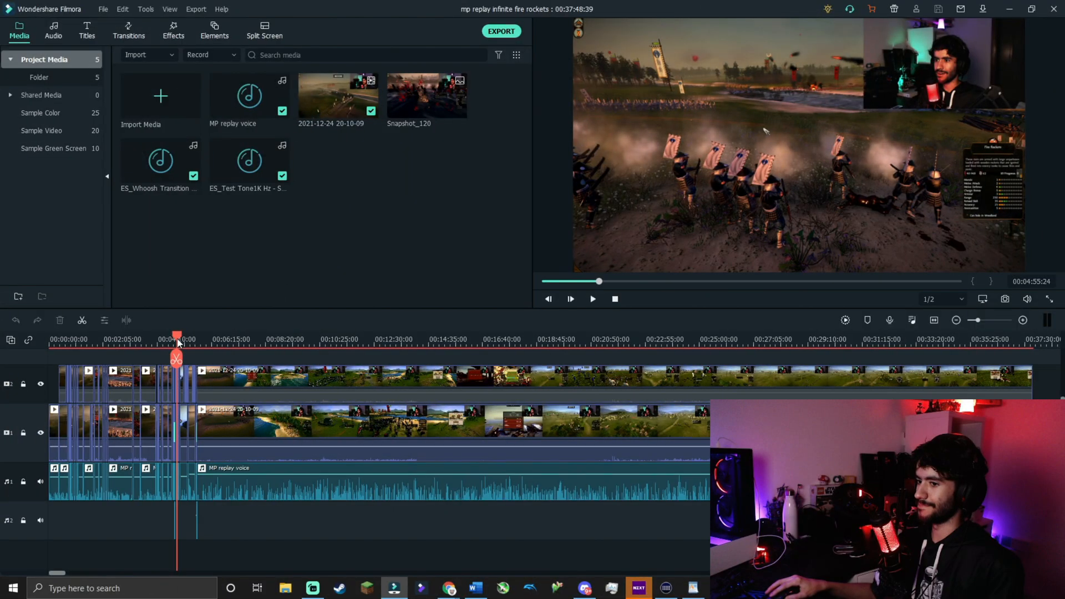
Step: Split the video and voice tracks together at 00:05:47:15 and again just before the 00:05:50:00 mark
left_click_drag(179, 343, 187, 379)
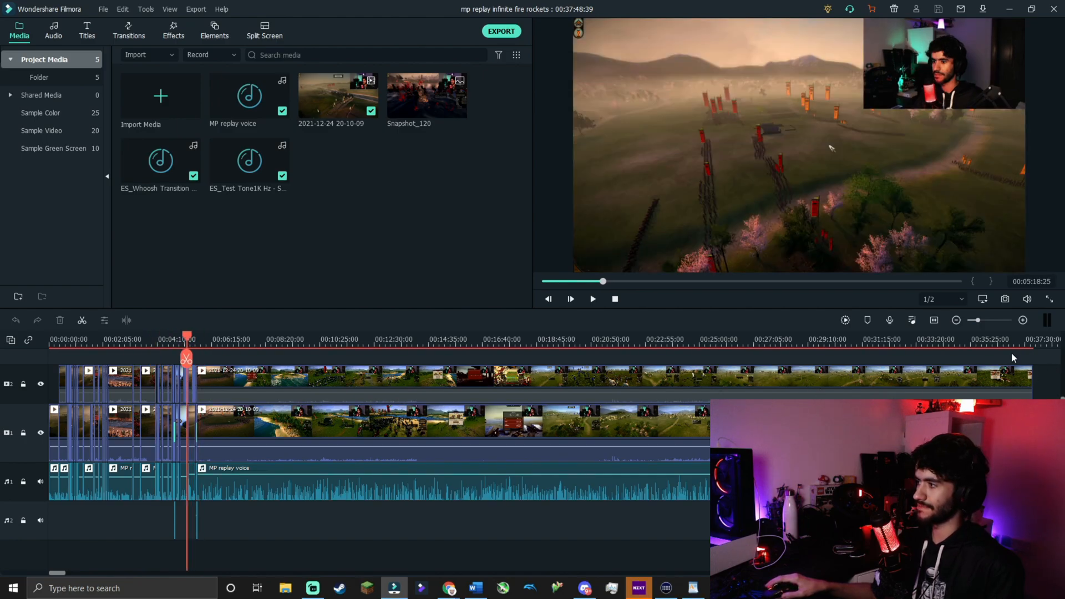
mouse_move(186, 339)
left_mouse_down()
mouse_move(452, 380)
mouse_move(1054, 383)
mouse_move(382, 395)
mouse_move(182, 355)
left_mouse_up()
left_click(992, 320)
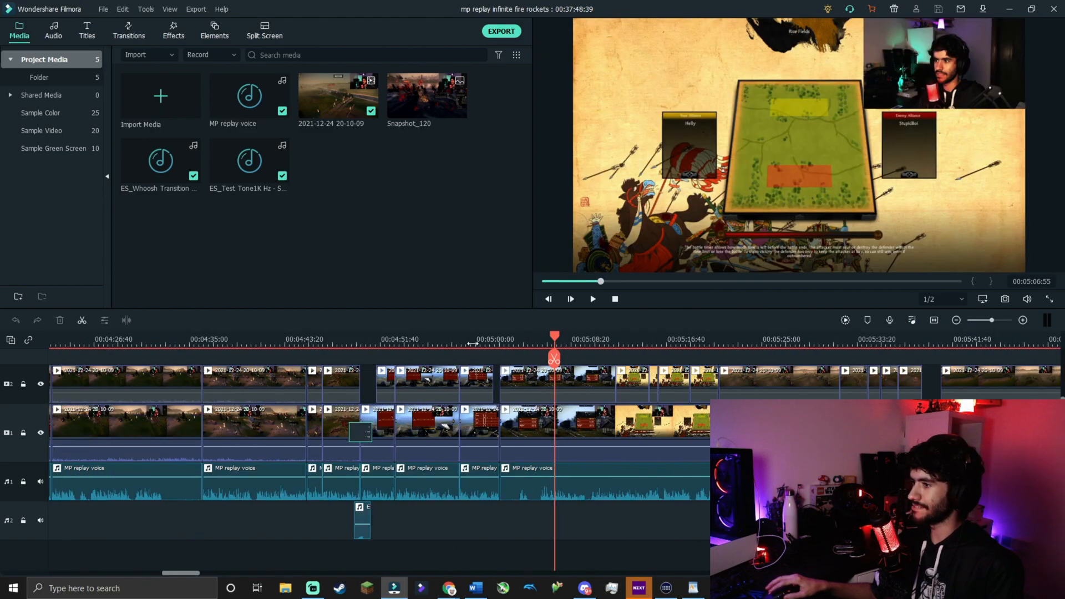
left_click_drag(558, 340, 513, 355)
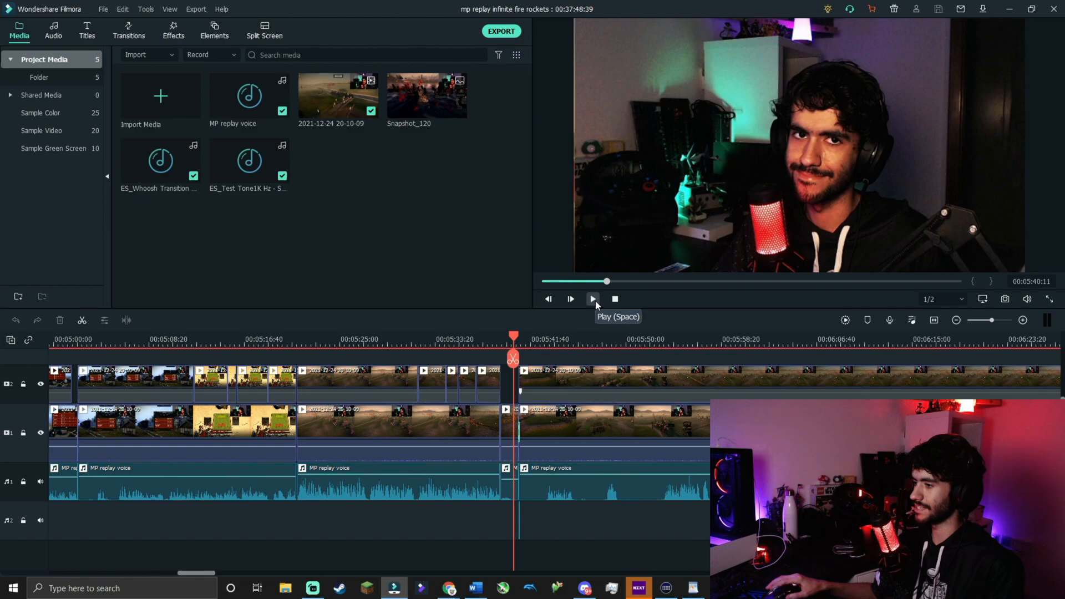
scroll(602, 397, "up", 1)
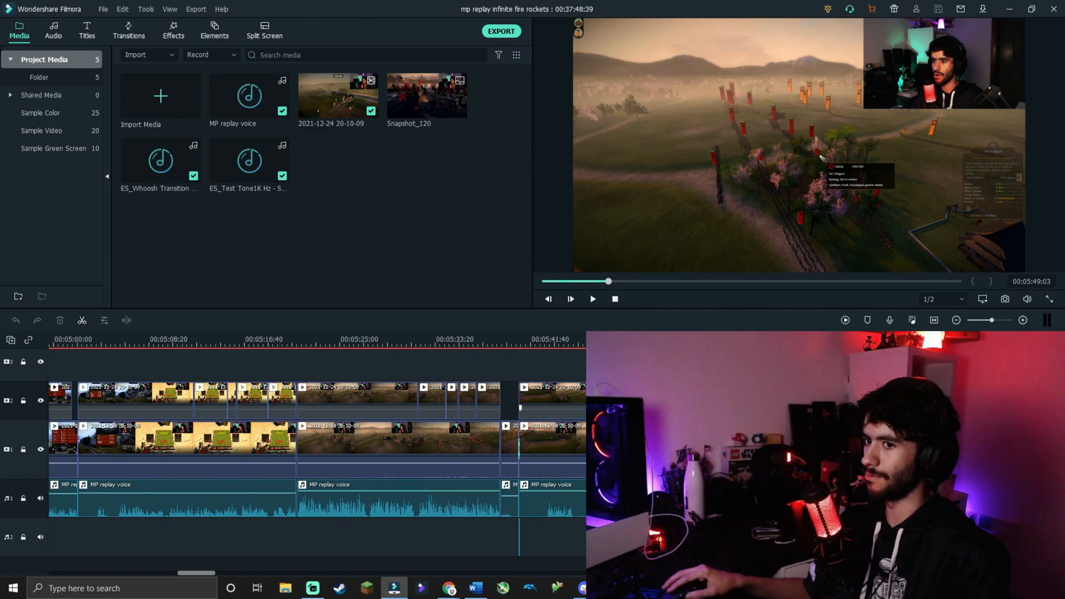
left_click_drag(616, 343, 542, 343)
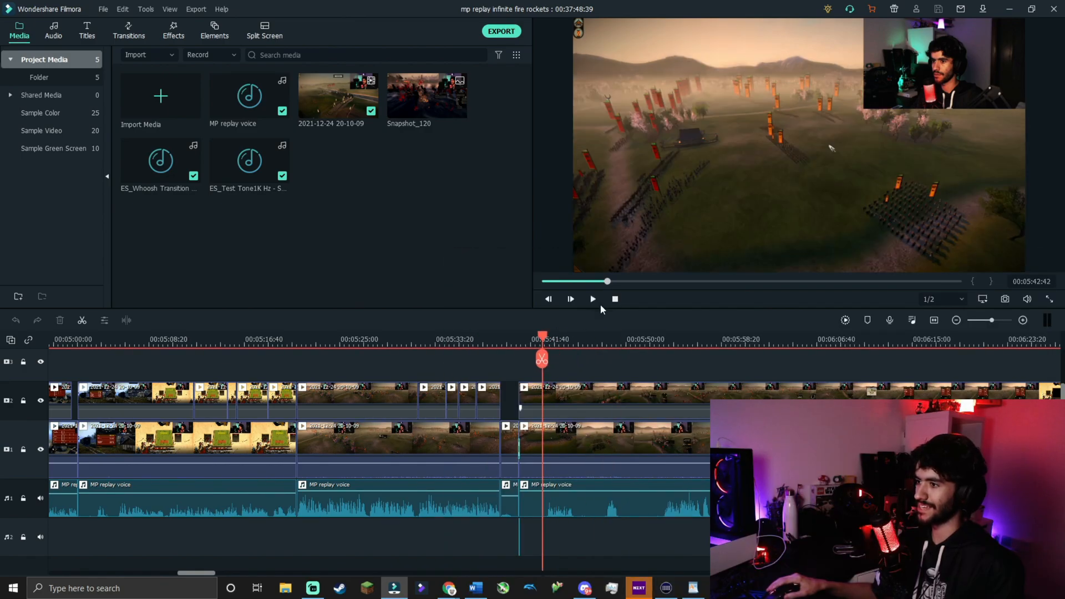
left_click(593, 299)
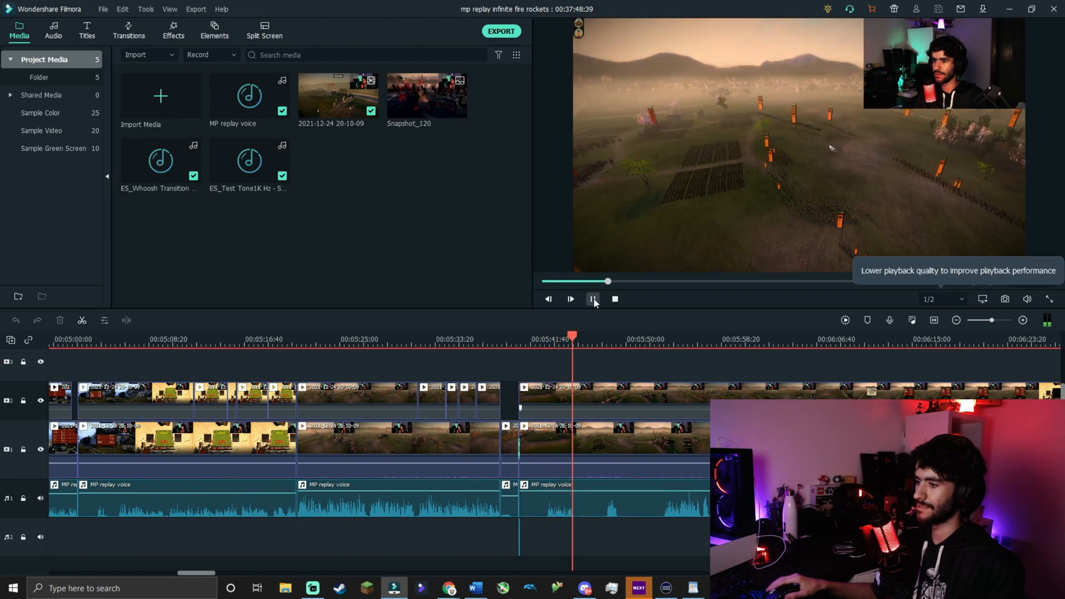
left_click(593, 299)
key("ctrl+b")
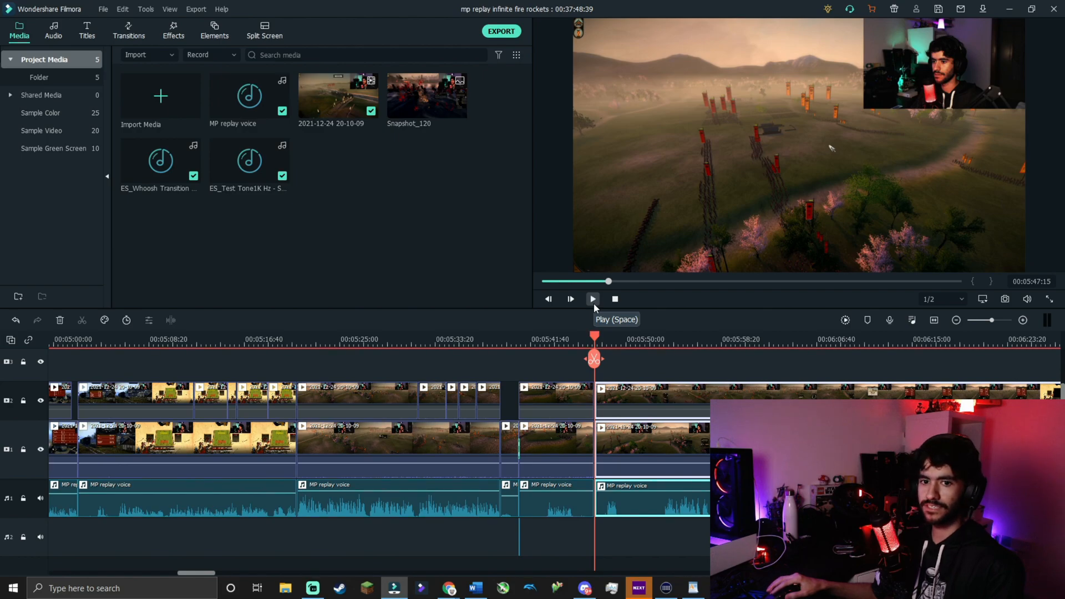
left_click(593, 299)
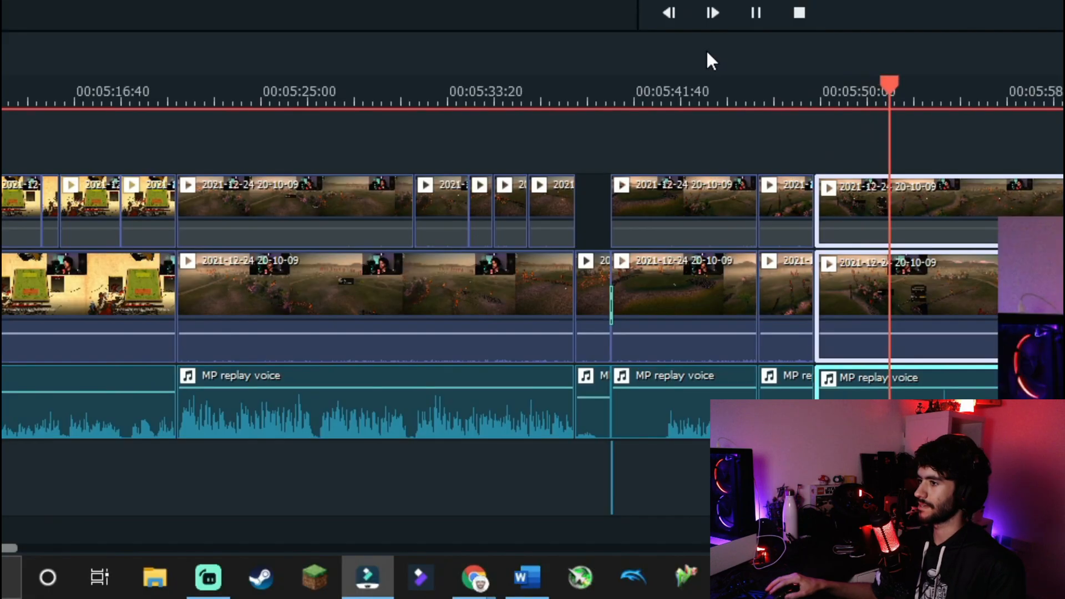
left_click(753, 19)
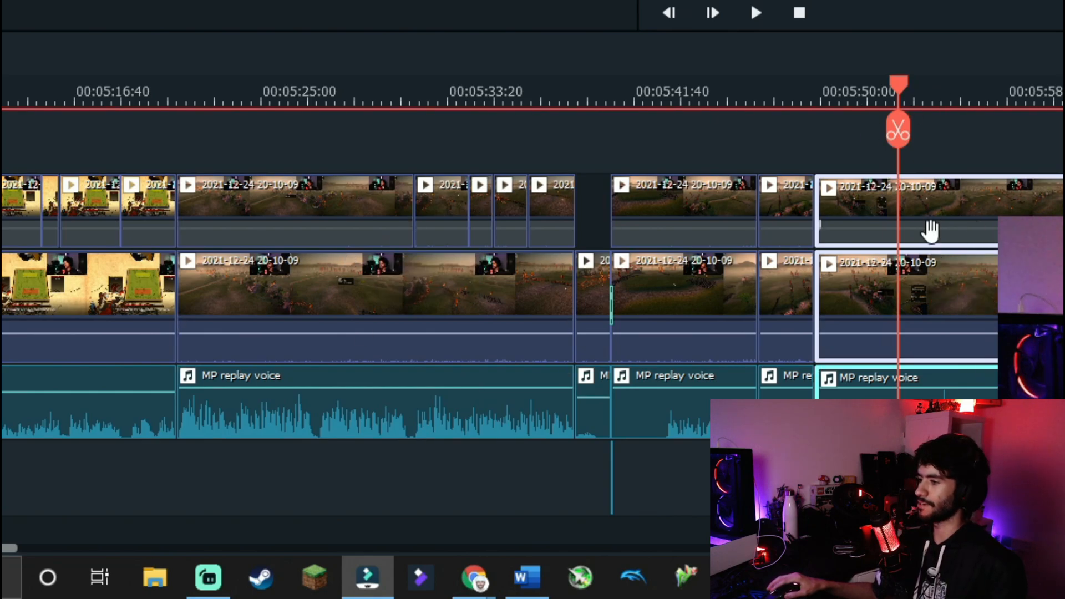
Step: Open the settings of the upper-track clip after the latest cut and place its webcam overlay in the video frame's upper-right corner
left_click(1011, 232)
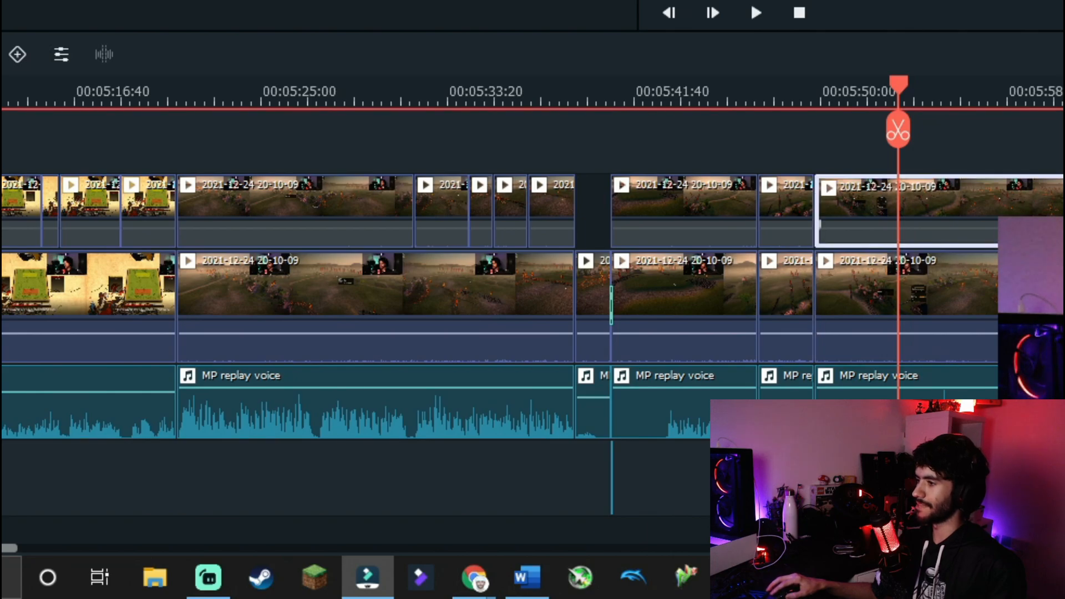
left_click(820, 324)
left_click(1017, 201)
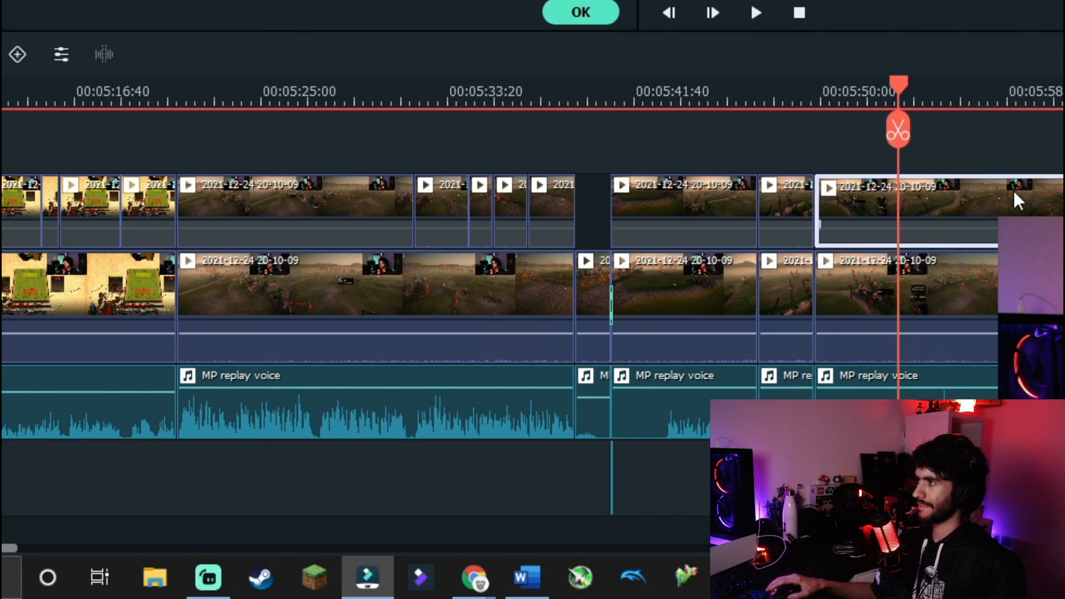
left_click(591, 15)
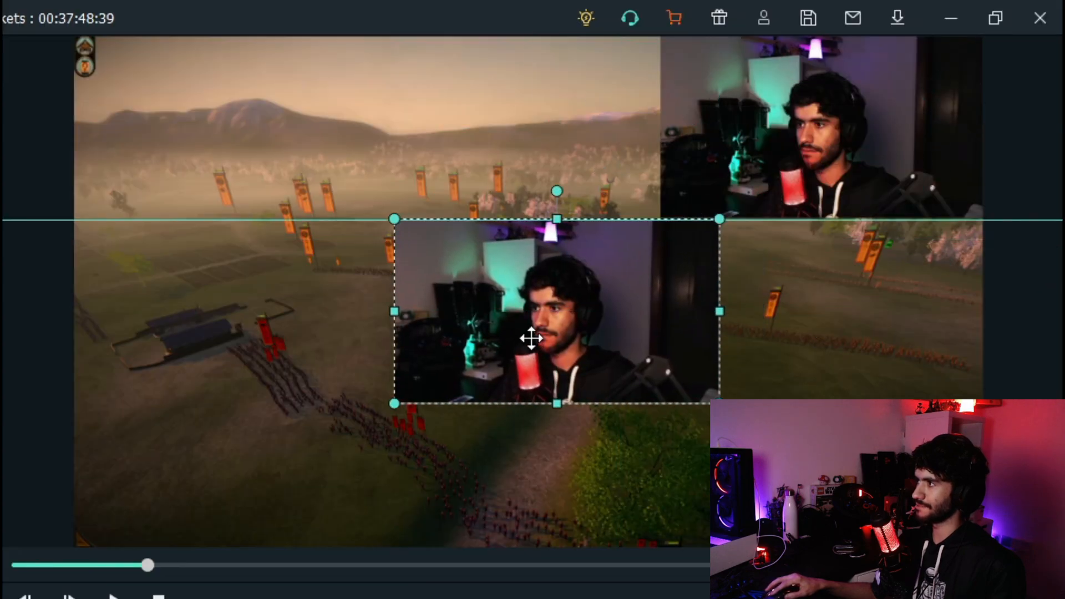
left_click_drag(528, 338, 810, 157)
left_click_drag(657, 220, 682, 229)
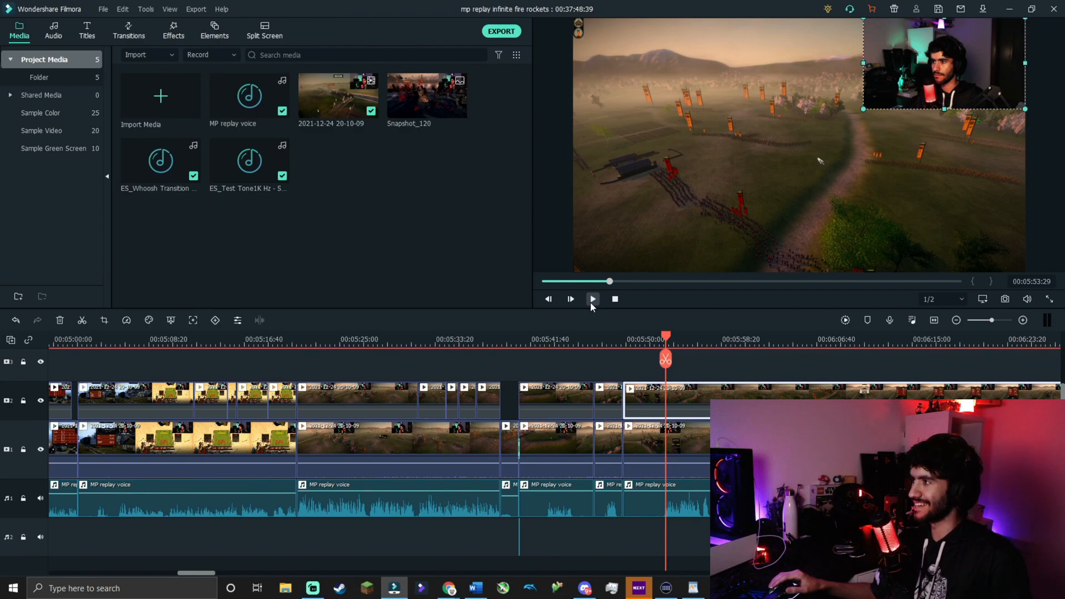
Step: Play on through the commentary and split all tracks at 00:05:56:30
left_click(592, 300)
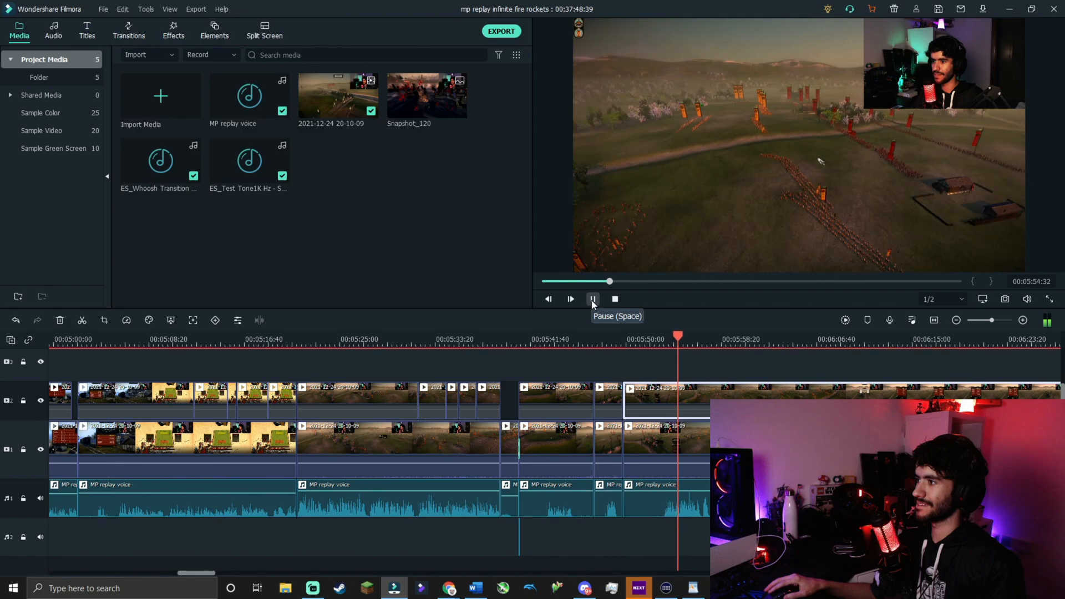
left_click(633, 365)
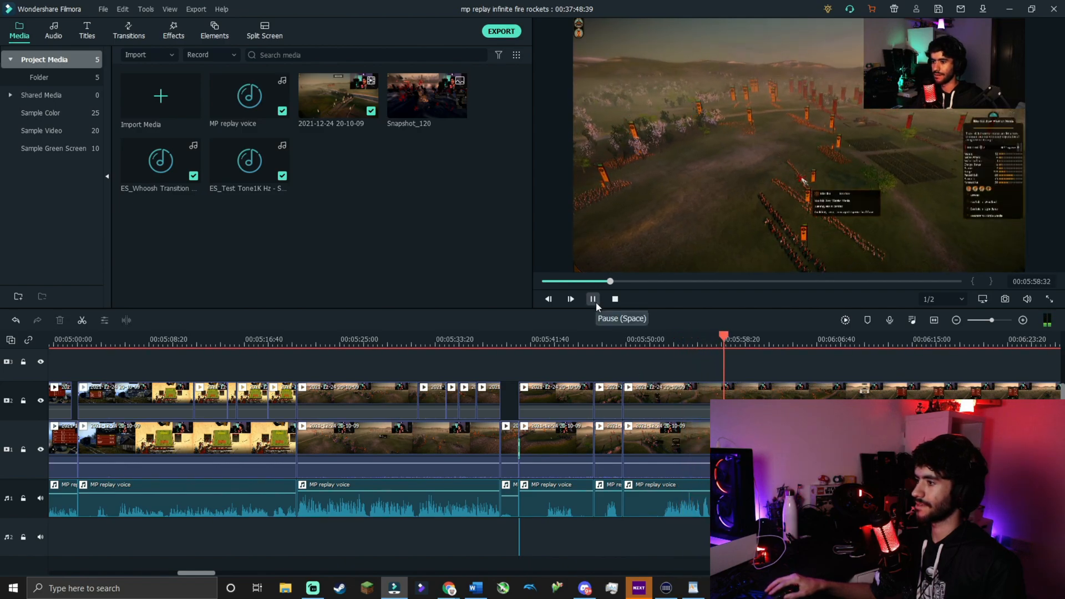
left_click(593, 300)
left_click_drag(697, 341, 701, 341)
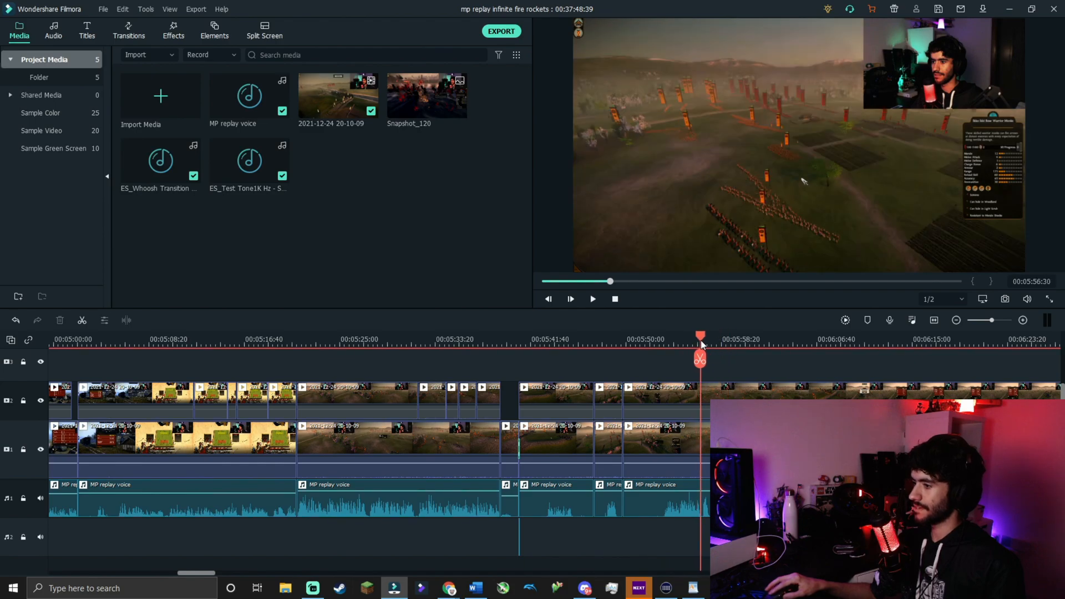
left_click(700, 359)
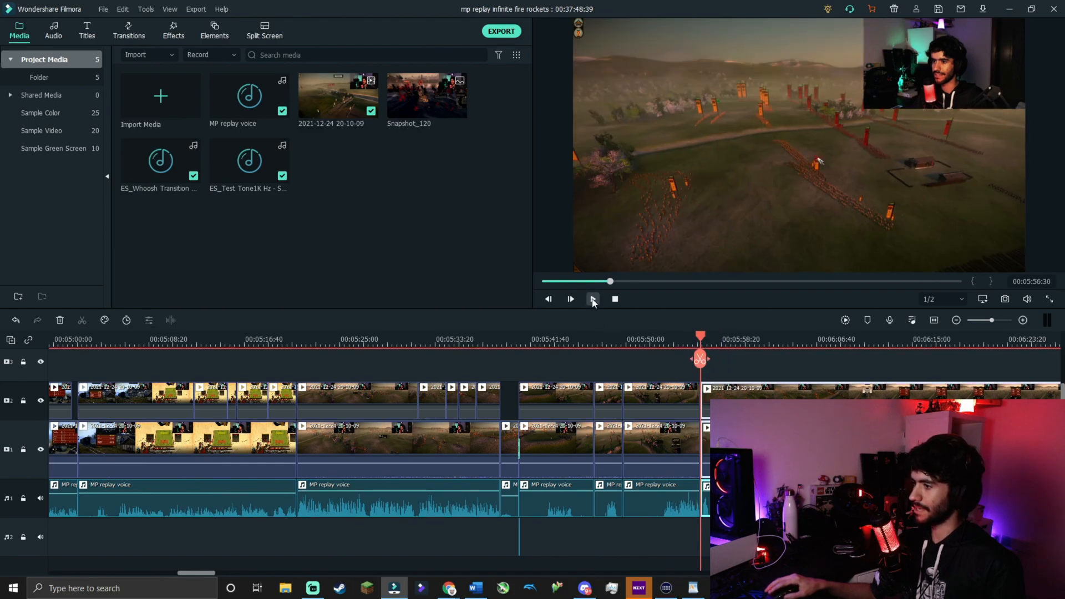
Step: Split all tracks at 00:05:52:40 and ripple delete the short segment just before that cut
left_click_drag(702, 341, 632, 341)
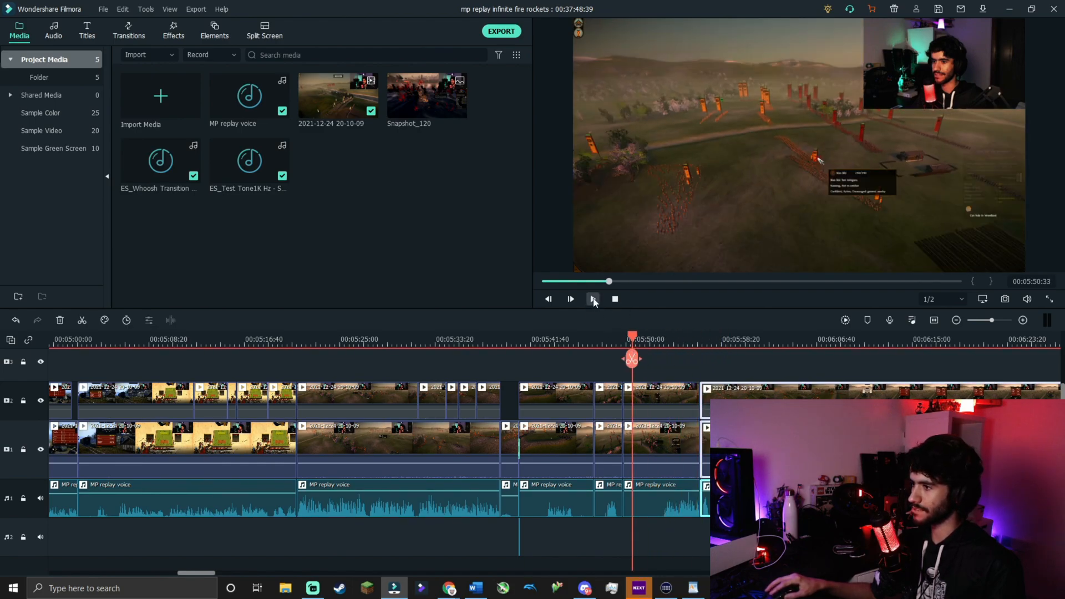
left_click(593, 299)
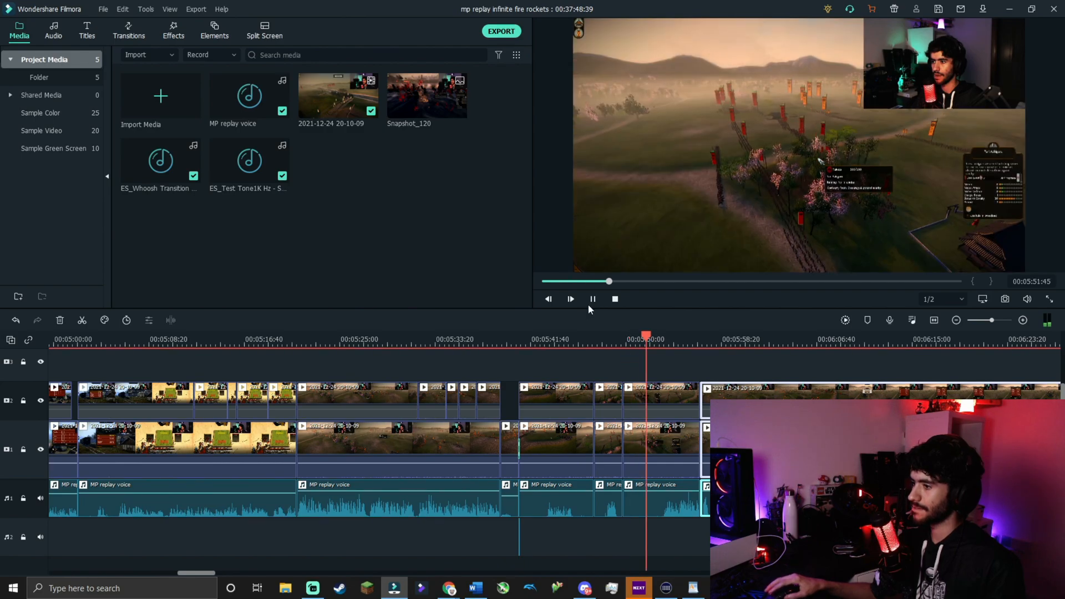
left_click(657, 360)
left_click(658, 361)
left_click(637, 497)
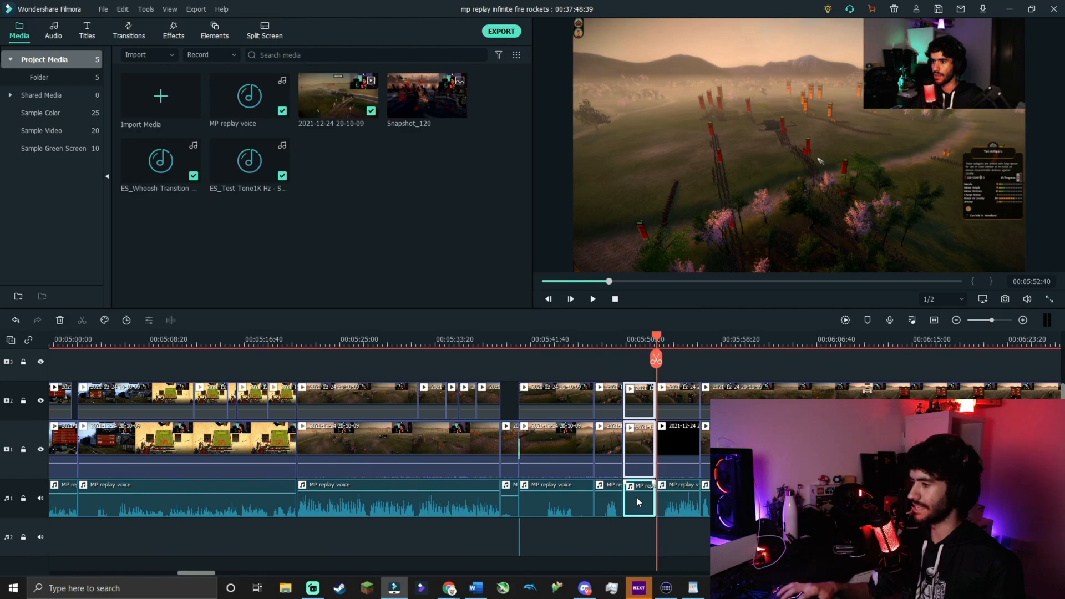
key("Delete")
Step: Review the playback around the removed segment and from the preceding full-screen webcam clip at a closer timeline scale
left_click(592, 300)
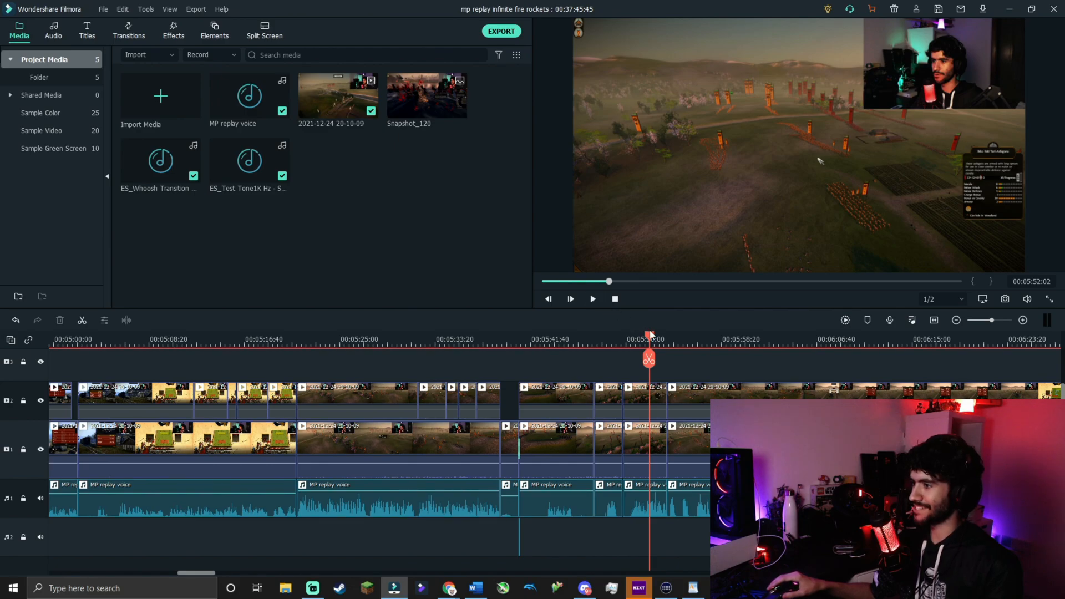
left_click(1000, 320)
left_click(415, 341)
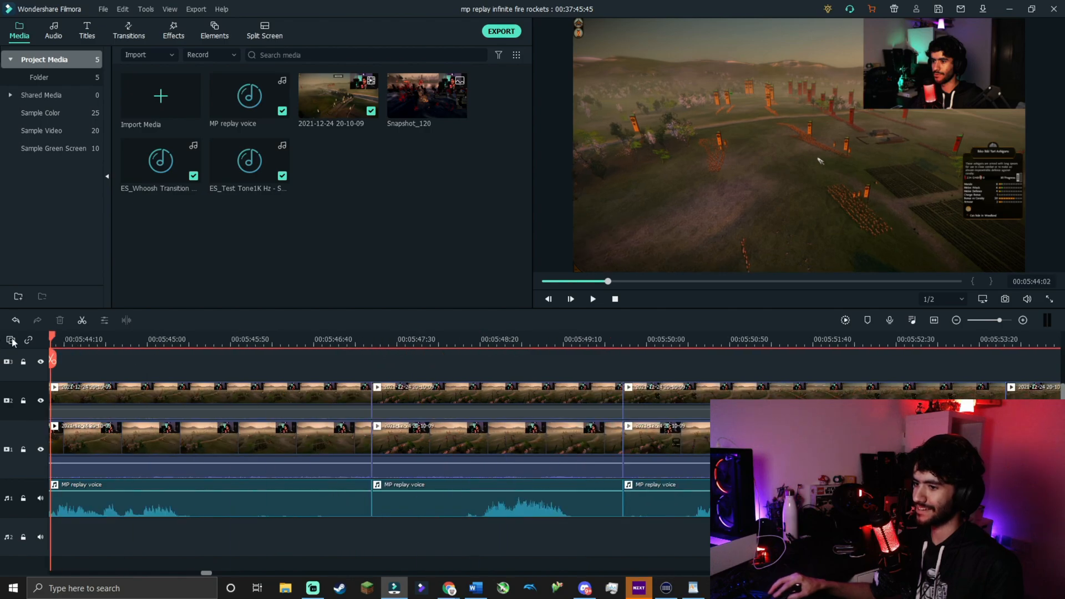
left_click_drag(3, 344, 392, 345)
left_click(592, 303)
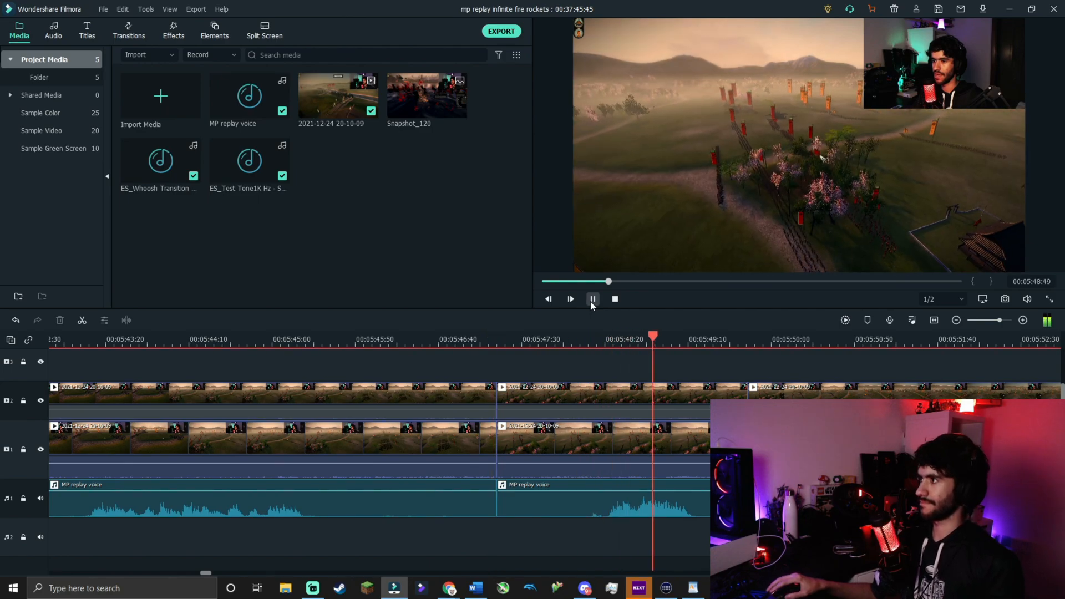
left_click_drag(720, 339, 395, 370)
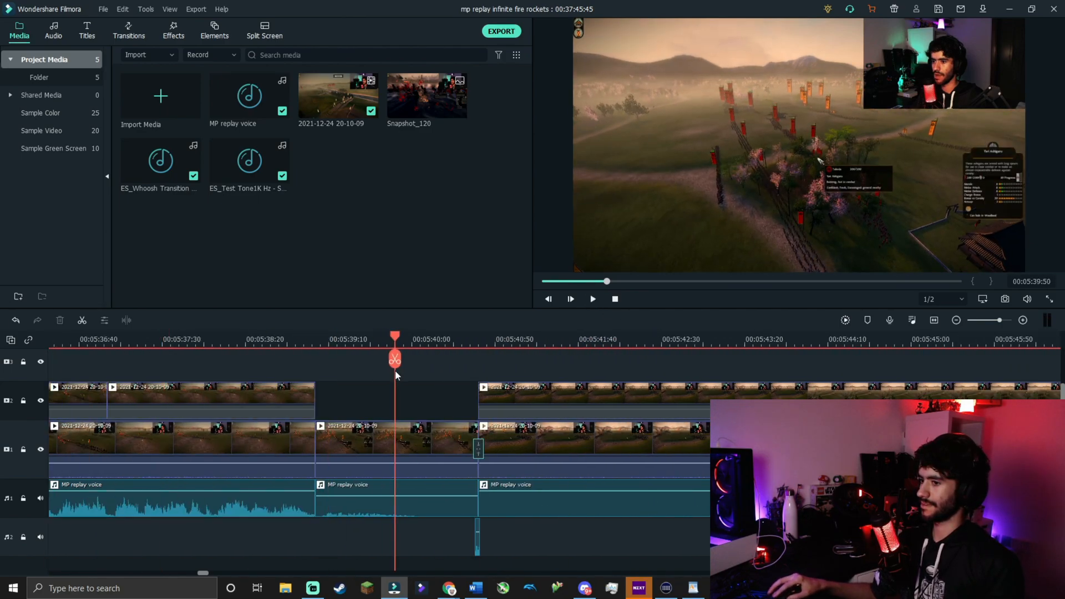
left_click(594, 301)
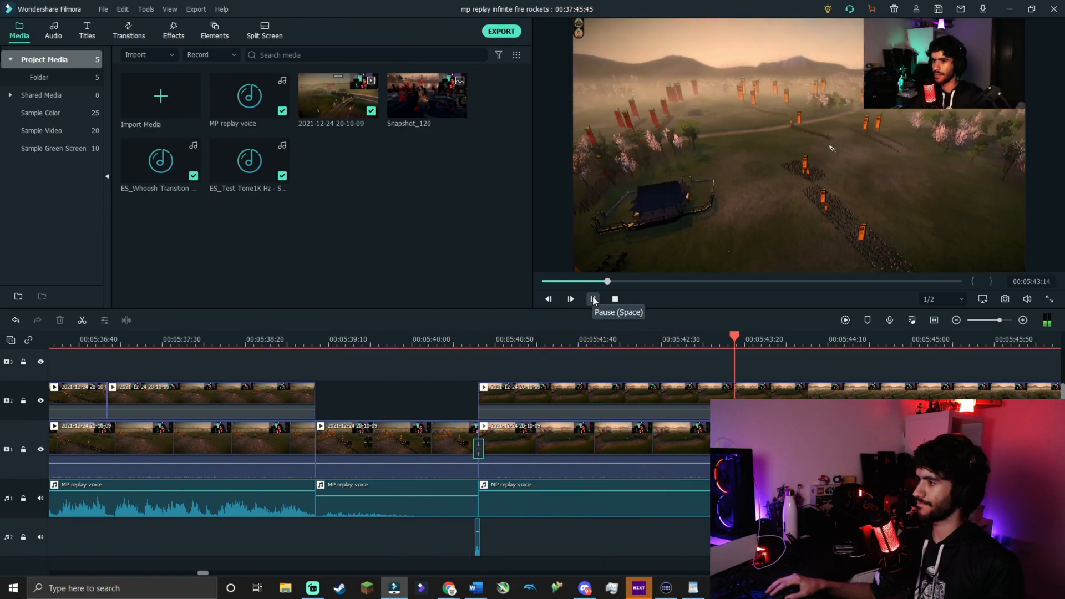
Step: Isolate the spoken passage by splitting all tracks at 00:05:43:04 and 00:05:45:20
left_click(594, 300)
left_click_drag(863, 338, 896, 355)
left_click(717, 368)
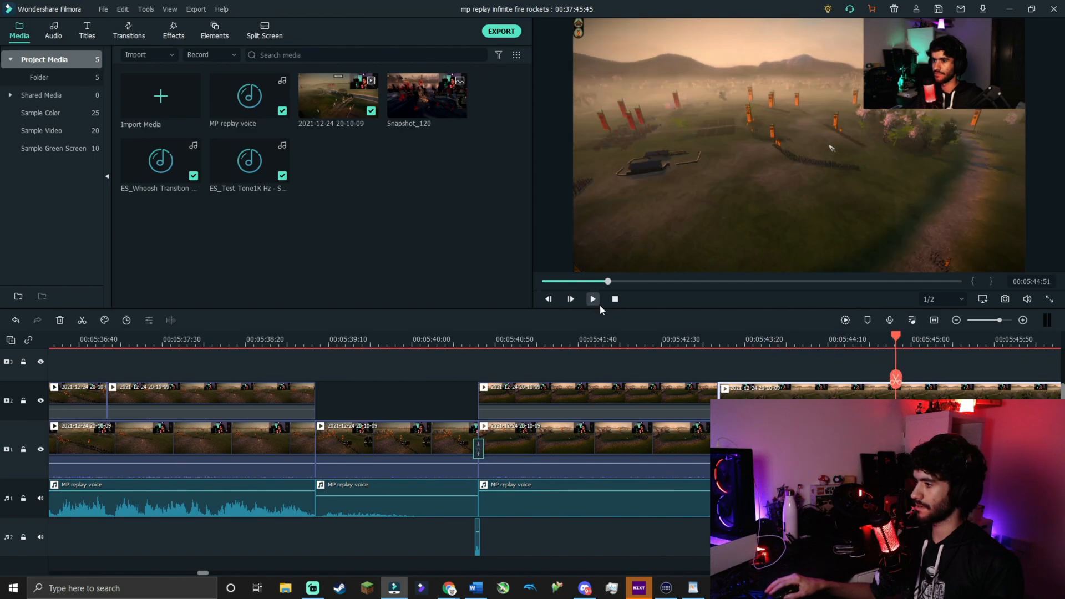
left_click(593, 300)
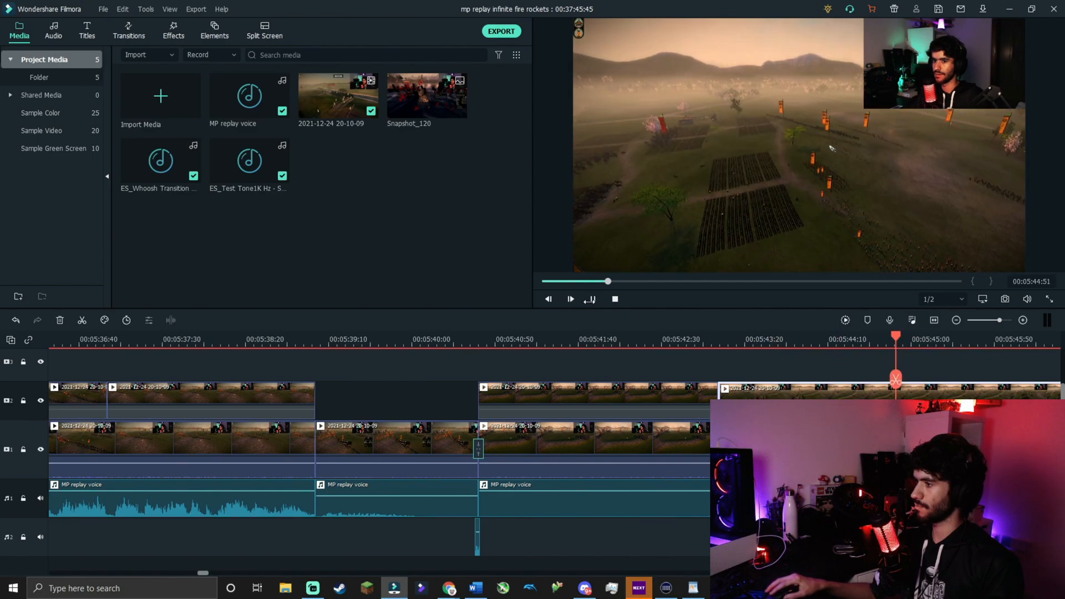
left_click(592, 299)
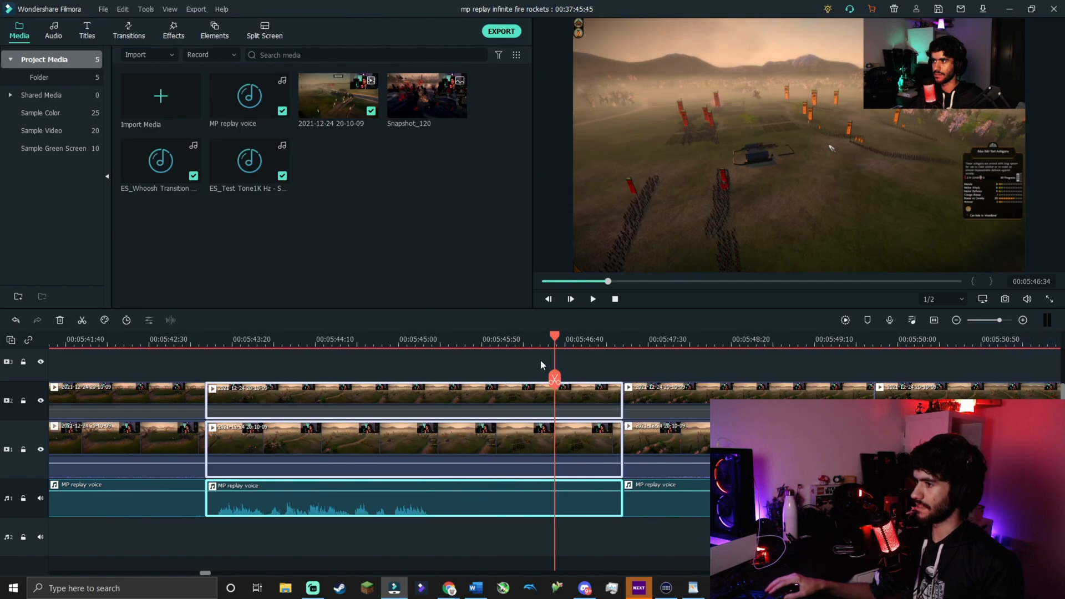
left_click(432, 345)
left_click(432, 378)
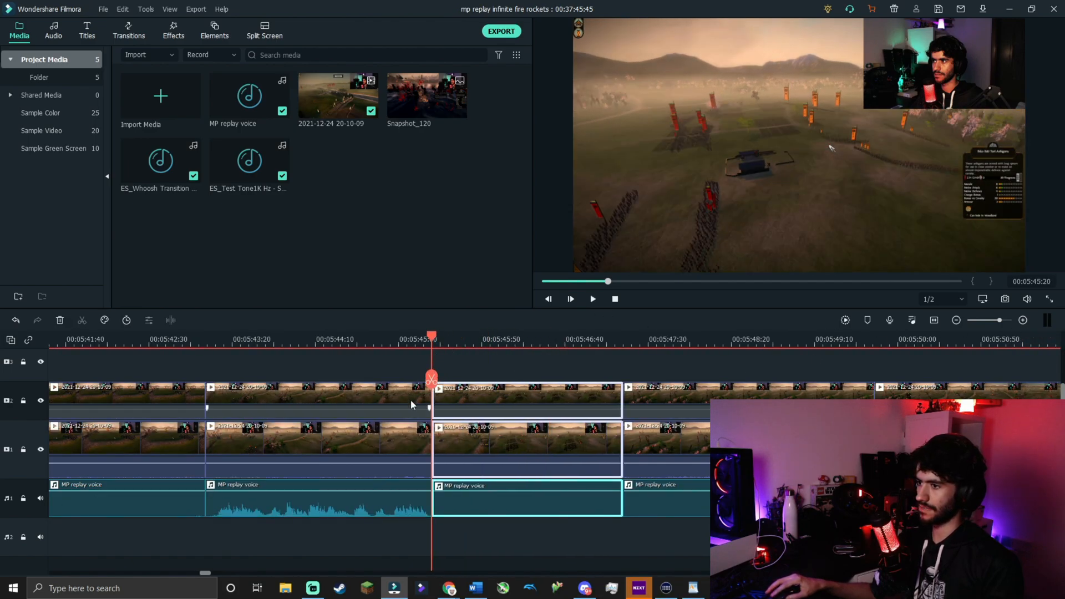
Step: Enlarge the webcam overlay of the isolated upper-track clip toward the center of the frame and play it back
left_click(375, 396)
left_click(550, 300)
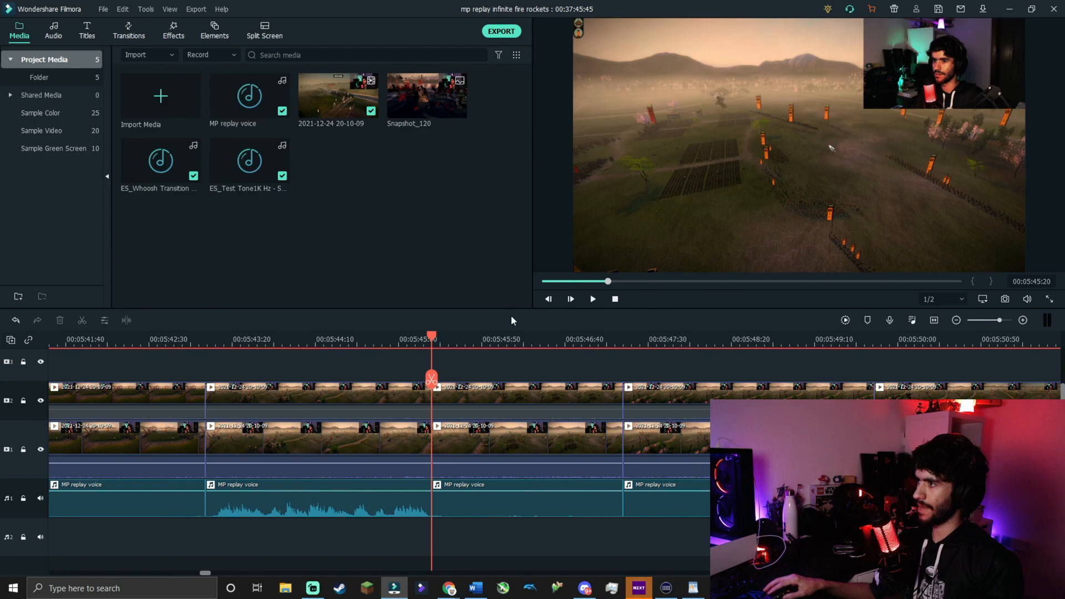
double_click(382, 392)
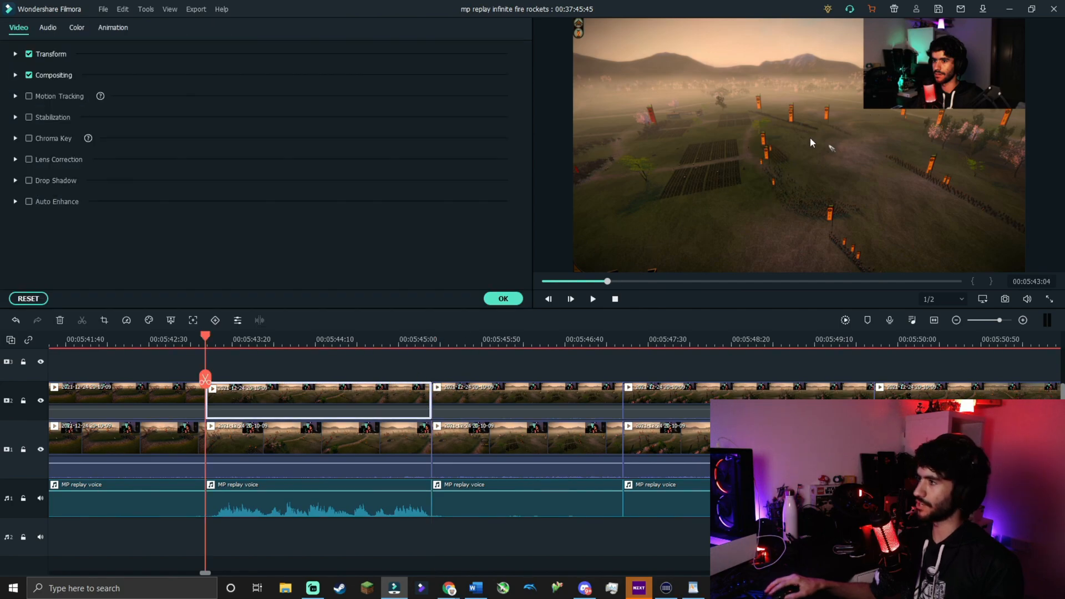
left_click(503, 299)
left_click_drag(863, 109, 734, 189)
left_click(593, 299)
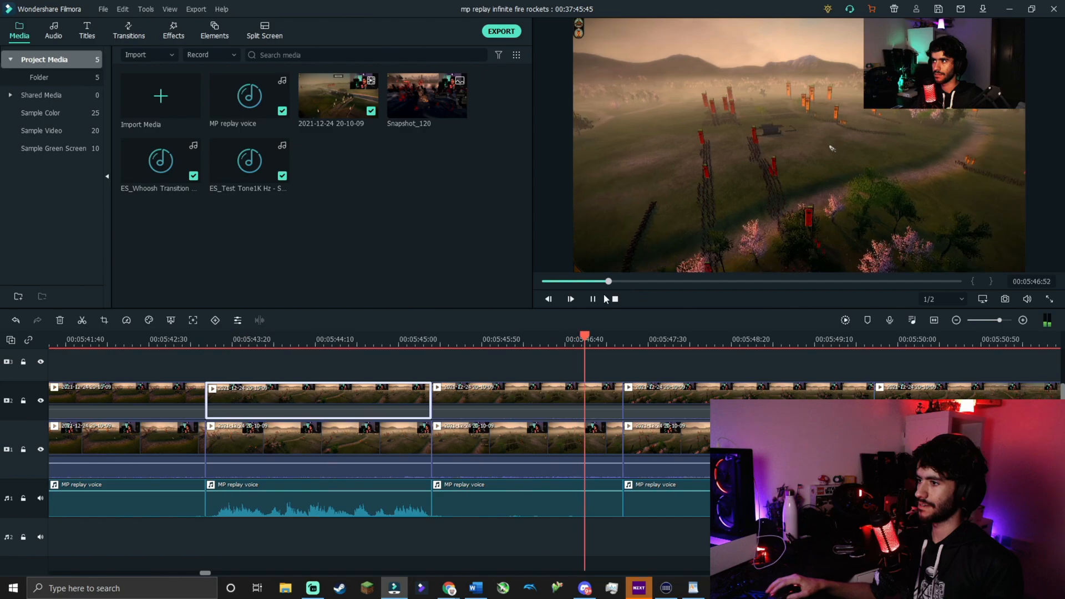
Step: Ripple delete the silent segment after the isolated spoken passage on both video tracks and the voice track, and play the join
left_click(598, 340)
left_click(537, 404)
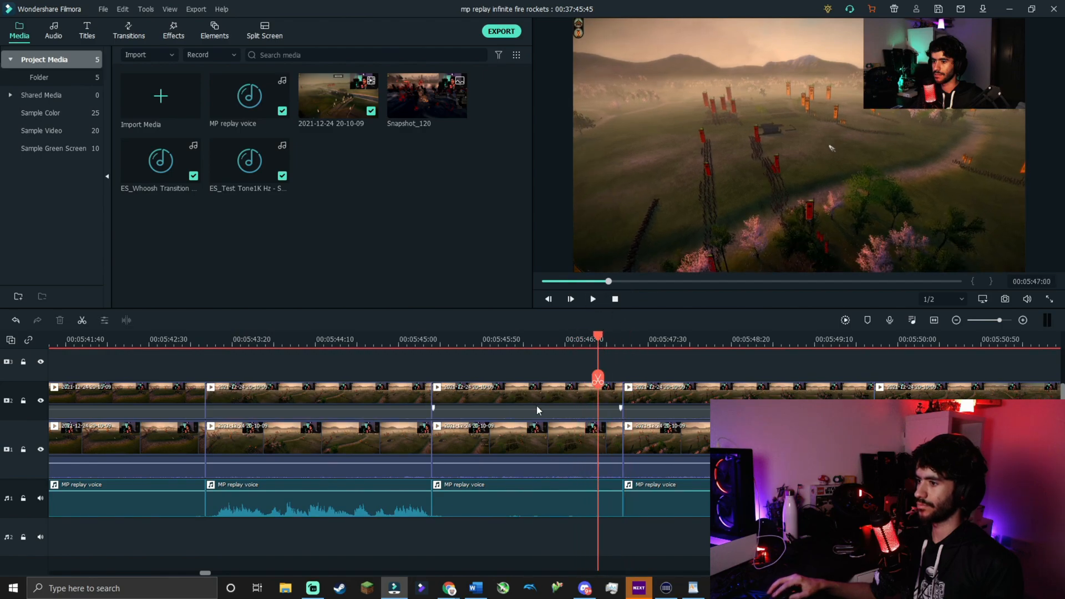
left_click(528, 453, "ctrl")
left_click(540, 501, "ctrl")
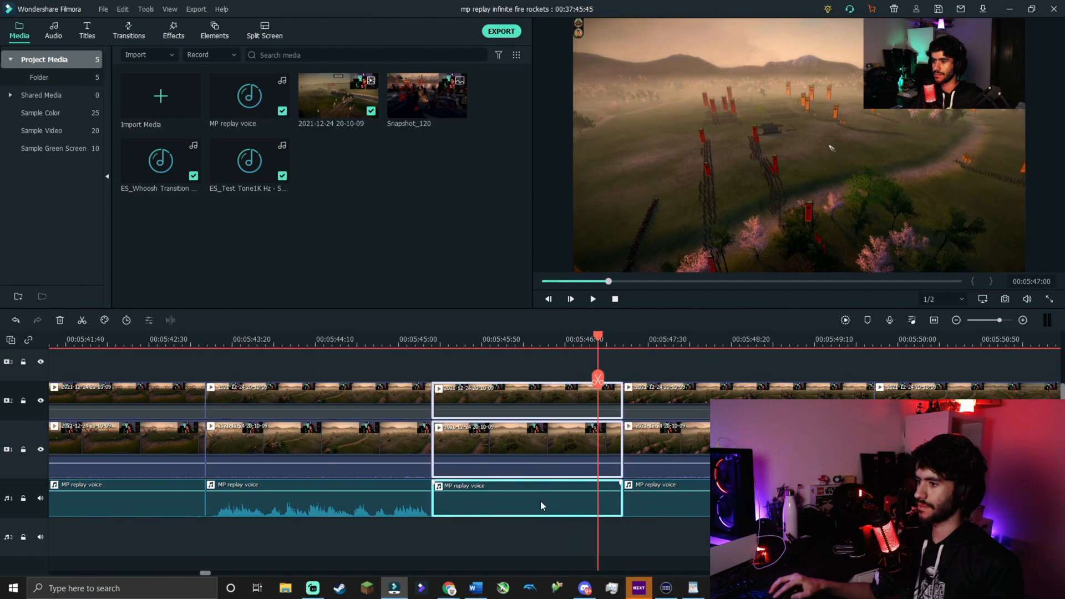
key("shift+Delete")
left_click(594, 298)
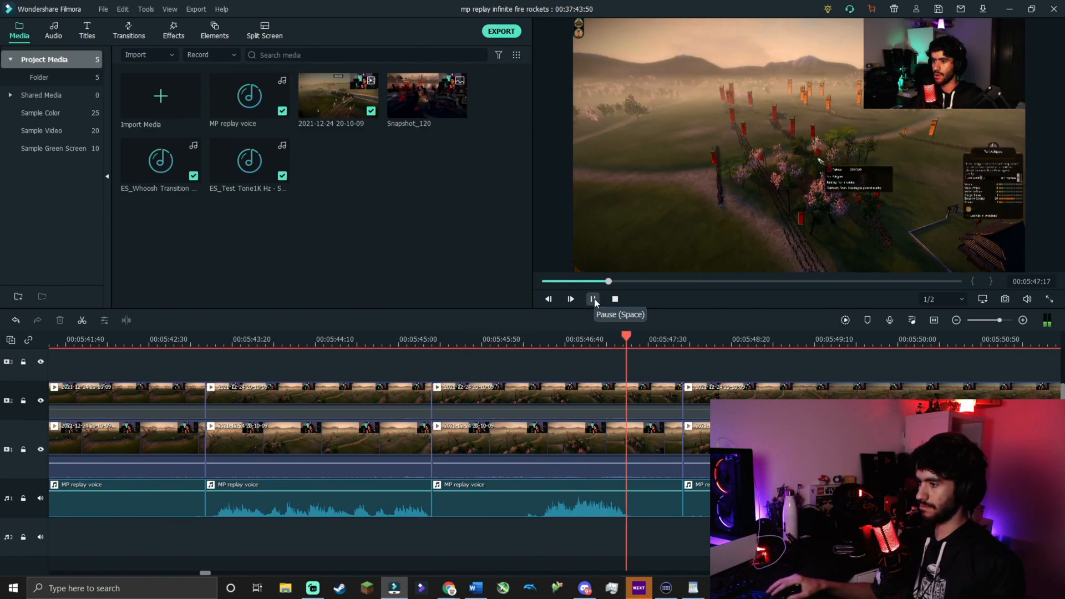
Step: Split all tracks at 00:05:46:15, ripple delete the silent segment before it on both video tracks and the voice track, and play the join
left_click(594, 298)
left_click(558, 341)
left_click_drag(551, 362, 523, 355)
left_click(523, 379)
left_click(482, 409)
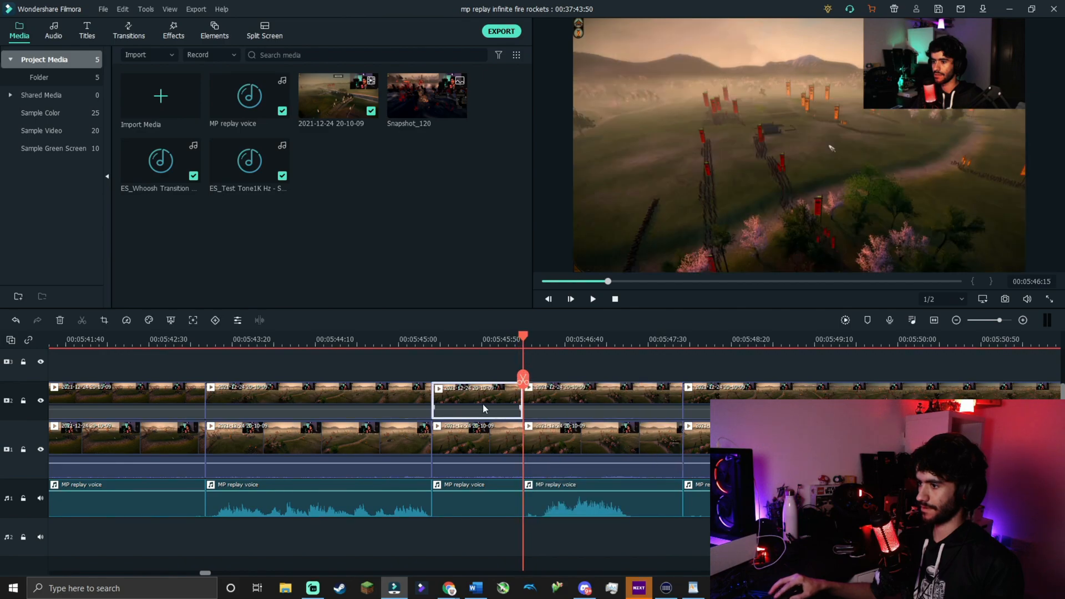
left_click(491, 498, "ctrl")
left_click(472, 434, "ctrl")
key("shift+Delete")
left_click(594, 299)
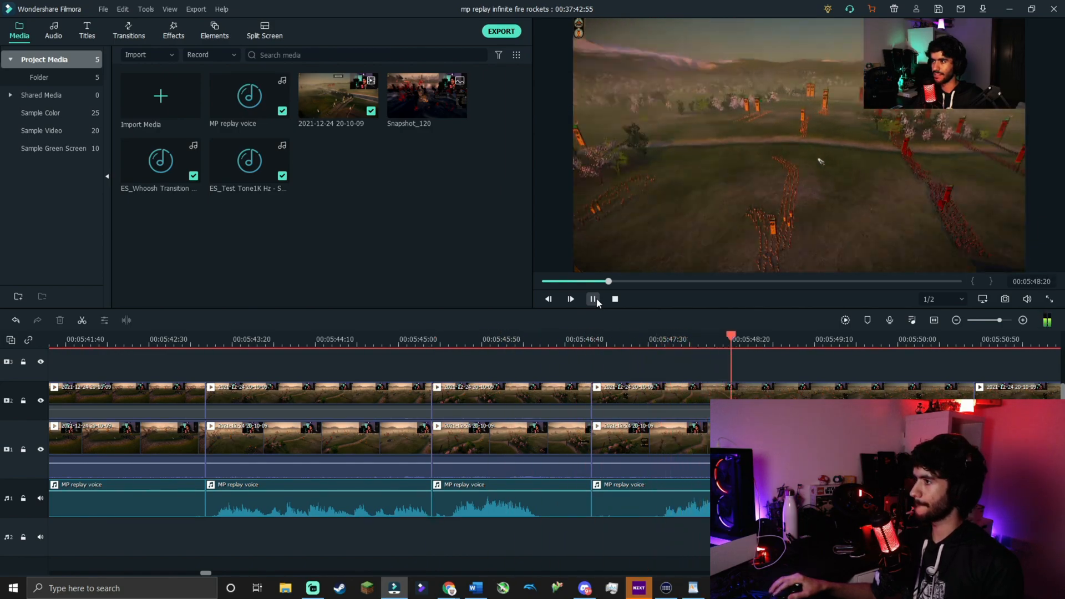
Step: Find the point in the current spoken passage for a webcam change and split only the upper-track clip at 00:05:48:56
left_click(593, 299)
left_click_drag(943, 337, 759, 358)
left_click(593, 299)
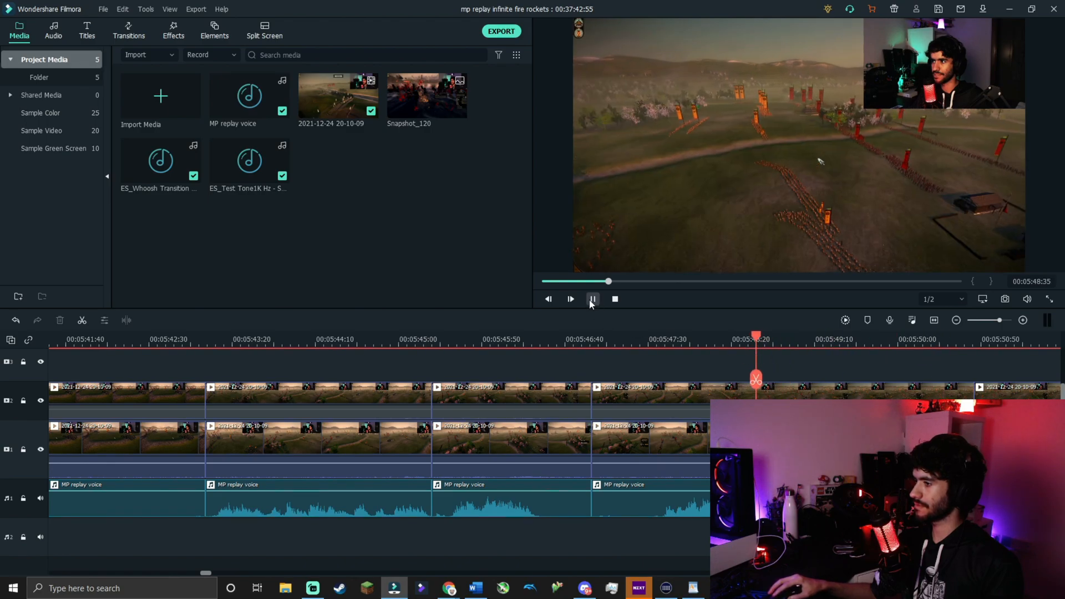
left_click(852, 343)
left_click_drag(853, 343, 791, 339)
left_click(747, 384)
left_click(791, 379)
Step: Enlarge the webcam overlay of the clip after the split until it covers most of the frame, and play it back
left_click(893, 97)
left_click_drag(865, 110, 661, 221)
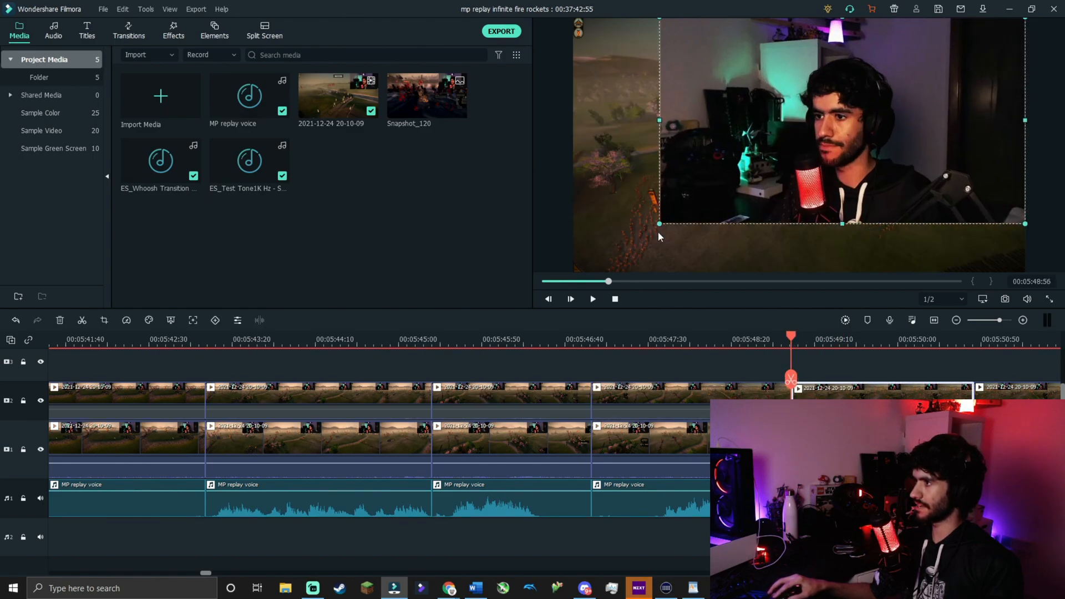
left_click(593, 300)
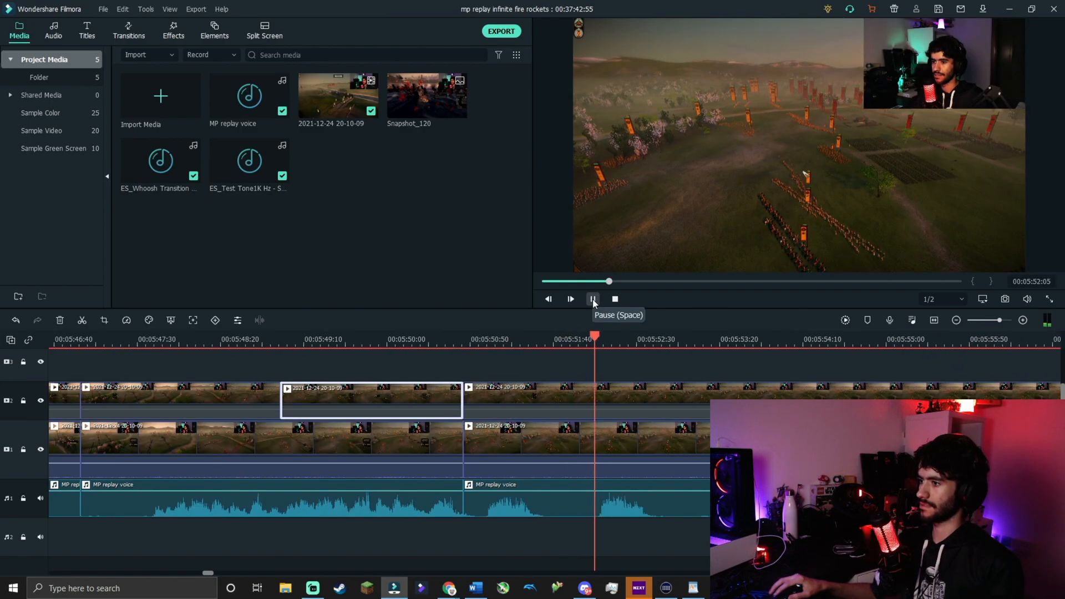
Step: Split all tracks at 00:05:51:36 and again after the following short spoken passage
left_click_drag(653, 336, 594, 346)
left_click(501, 374)
left_click(546, 379)
left_click(654, 379)
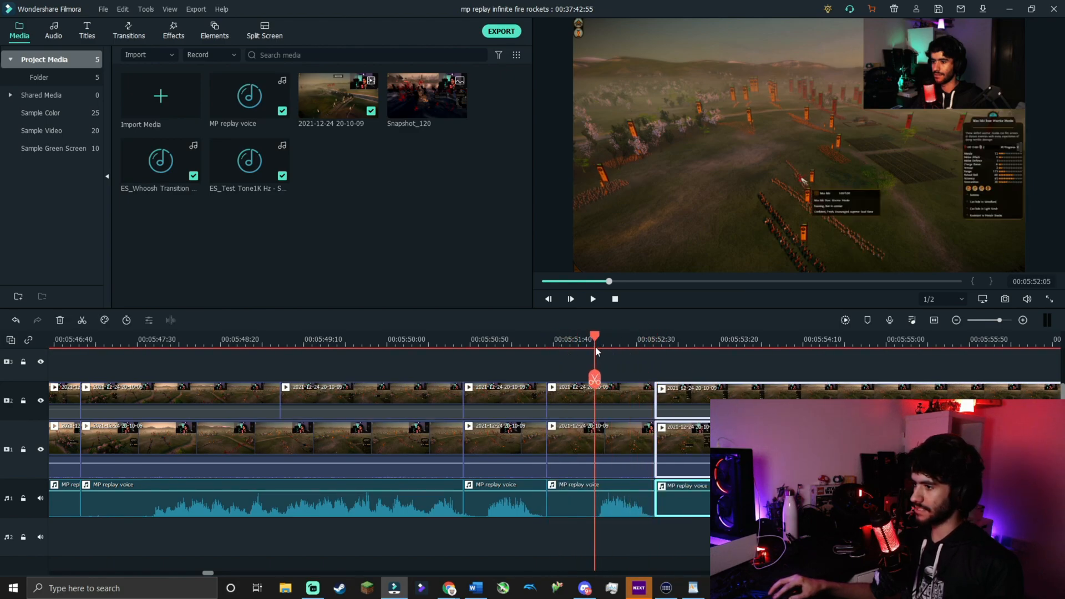
Step: Split all tracks at 00:05:52:05, ripple delete the silent segment between 00:05:51:36 and there, and play from 00:05:50:09
left_click(595, 378)
left_click(567, 405)
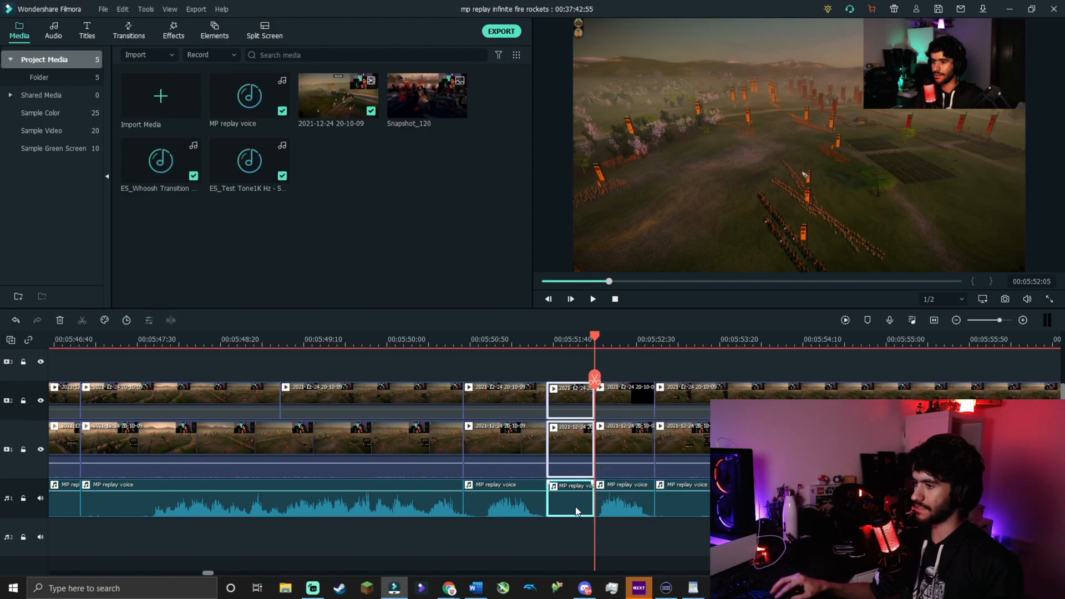
key("Delete")
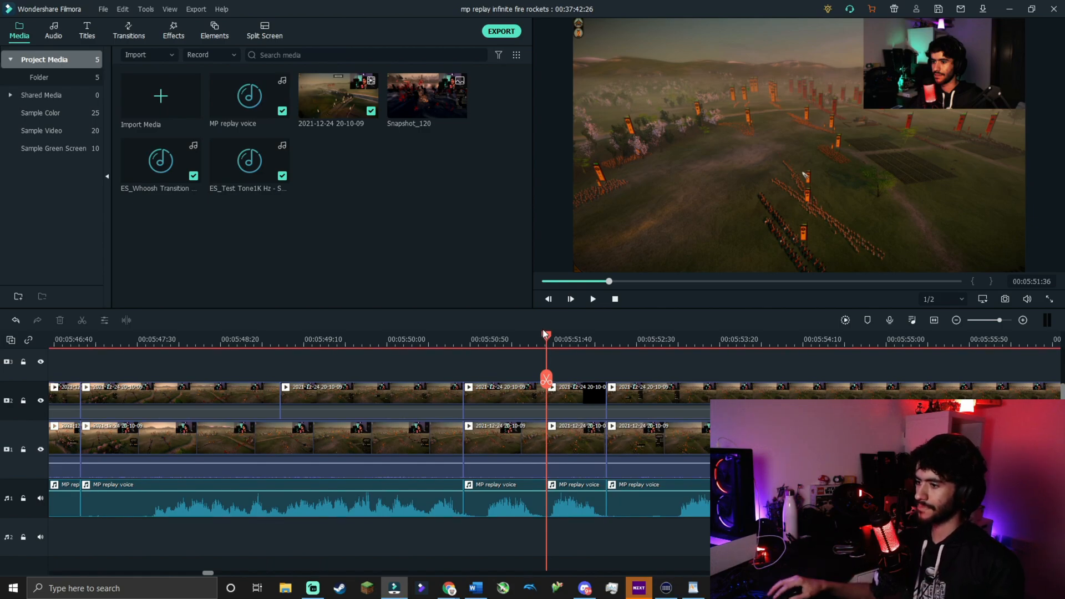
left_click_drag(543, 328, 401, 348)
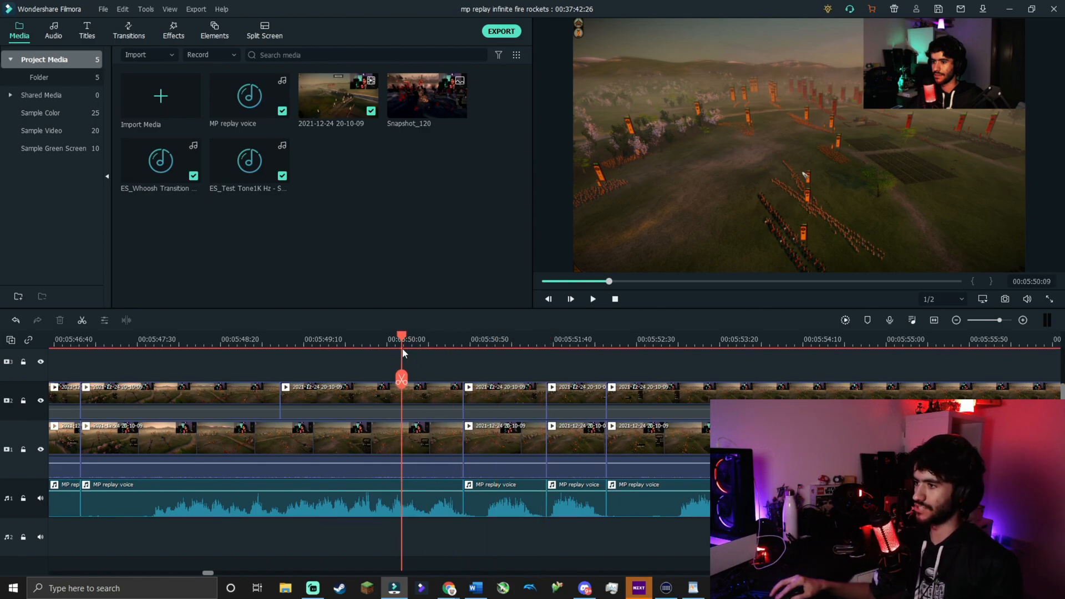
left_click(593, 300)
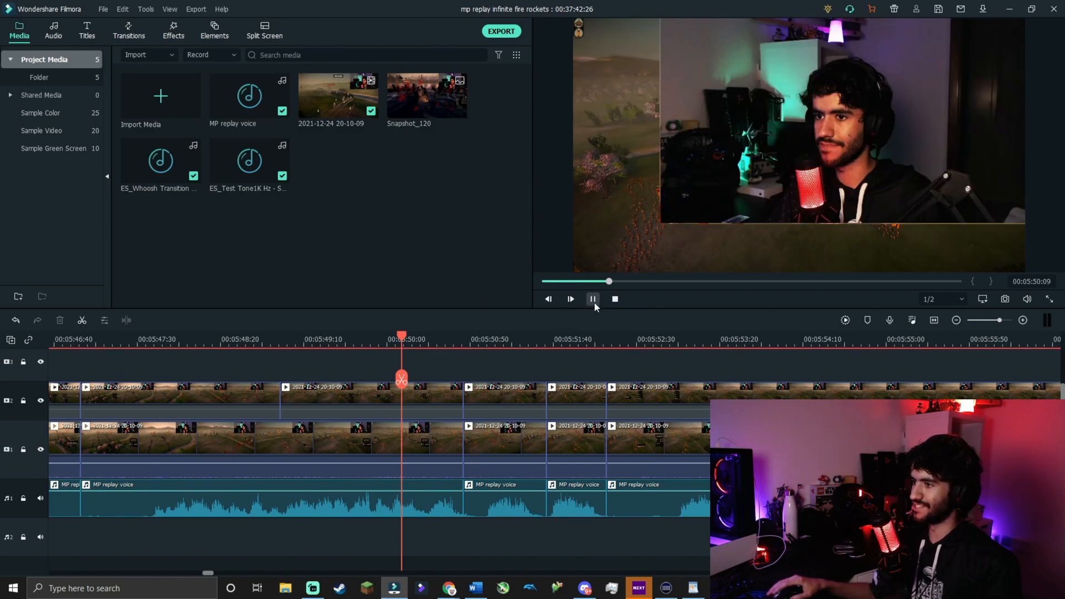
left_click(592, 301)
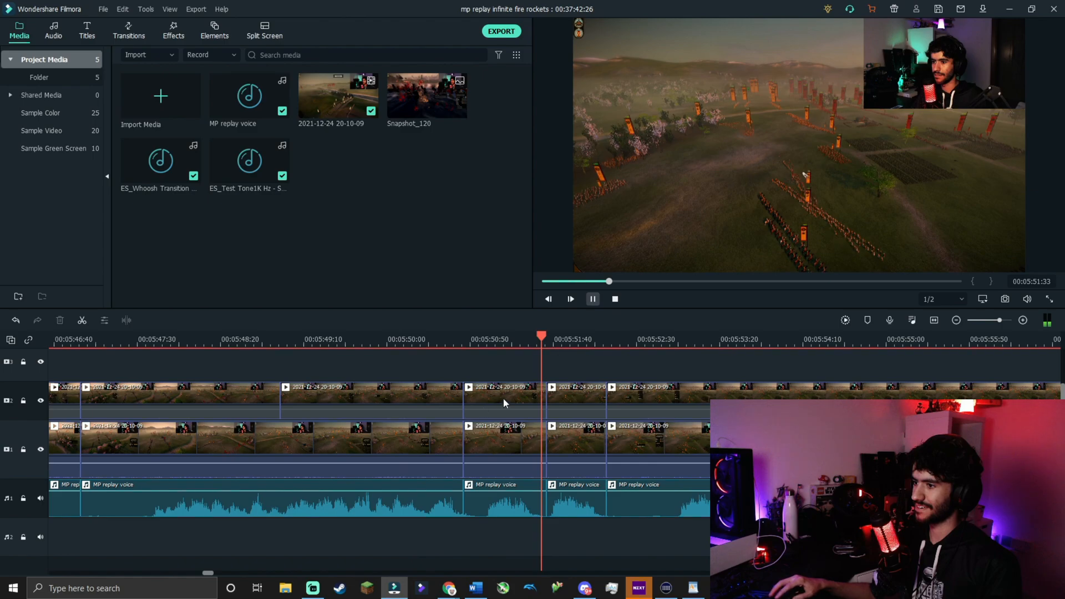
Step: Enlarge the webcam overlay to a medium size on the upper-track clip ending at 00:05:51:36
left_click(549, 343)
left_click(519, 342)
double_click(478, 392)
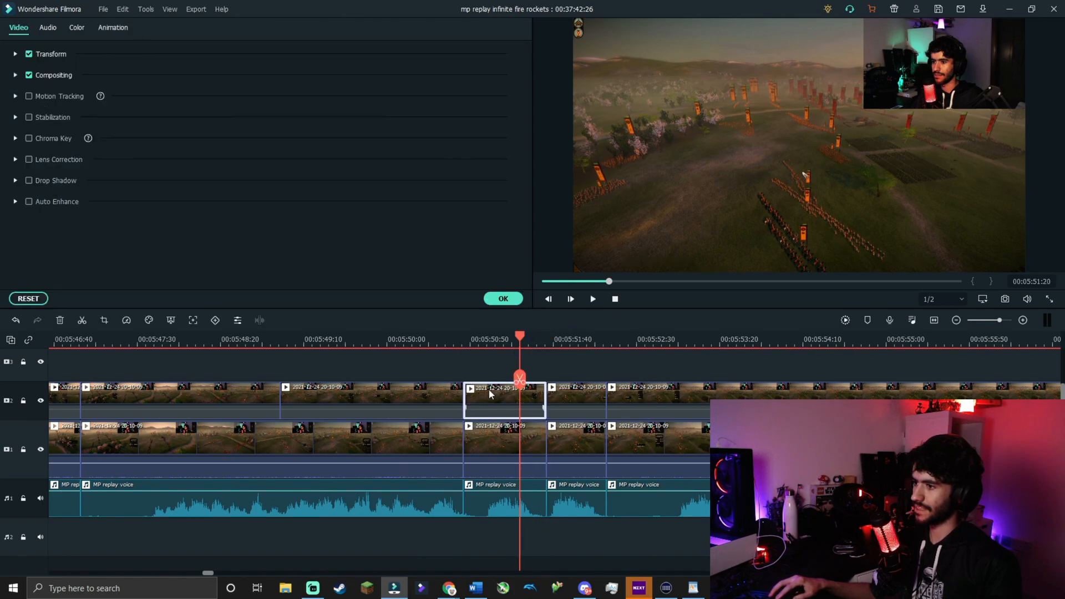
left_click(497, 298)
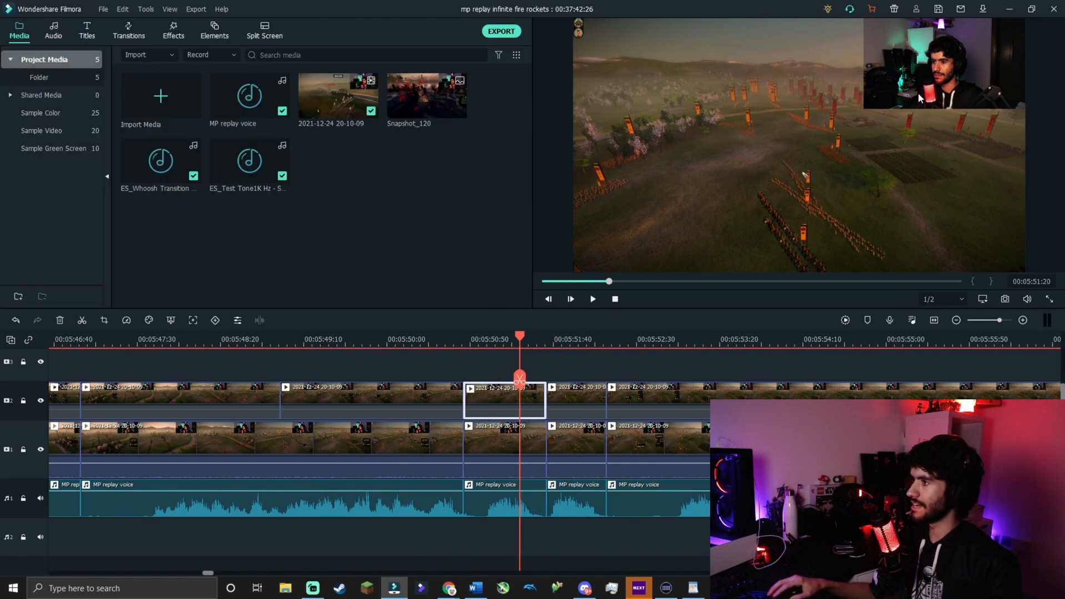
double_click(492, 398)
left_click_drag(857, 112, 761, 160)
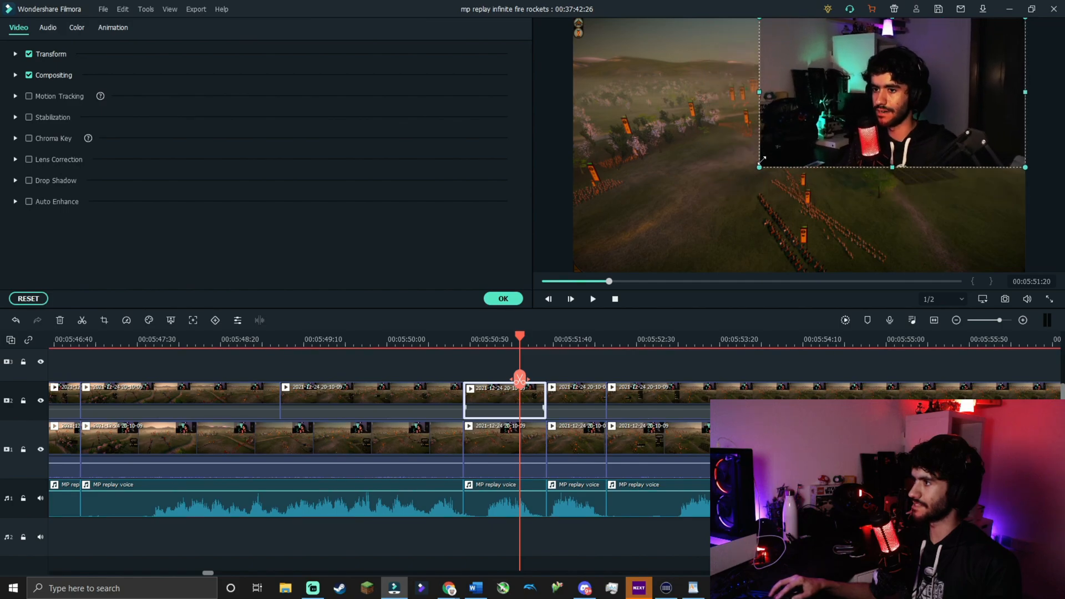
left_click(503, 299)
Step: Enlarge the webcam overlay of the next short upper-track clip, slightly smaller than the previous one, and play from 00:05:50:09
double_click(589, 389)
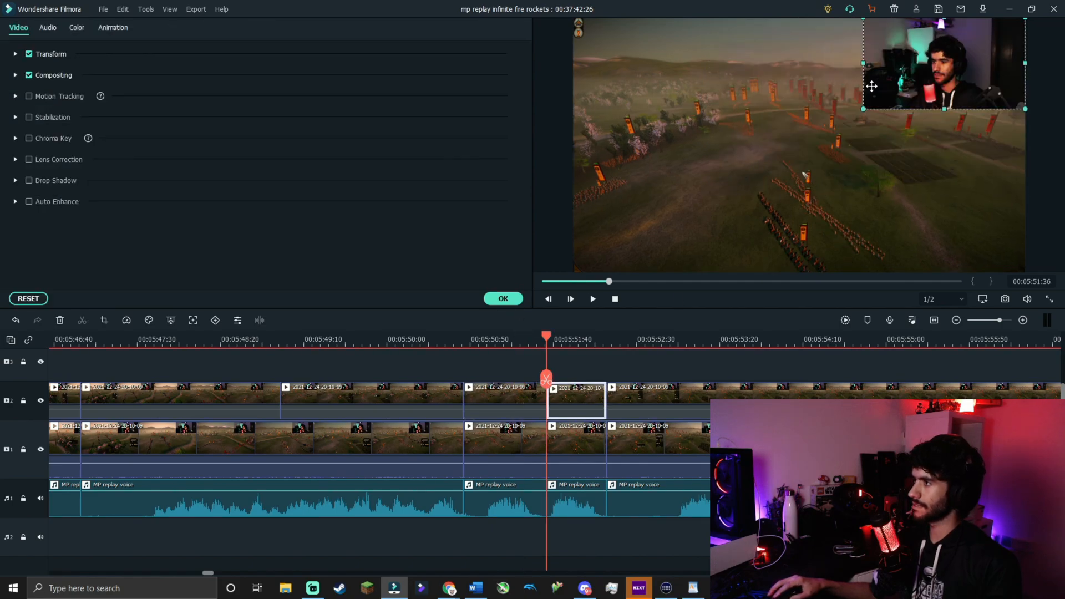
left_click_drag(859, 112, 784, 152)
left_click(463, 340)
left_click(402, 341)
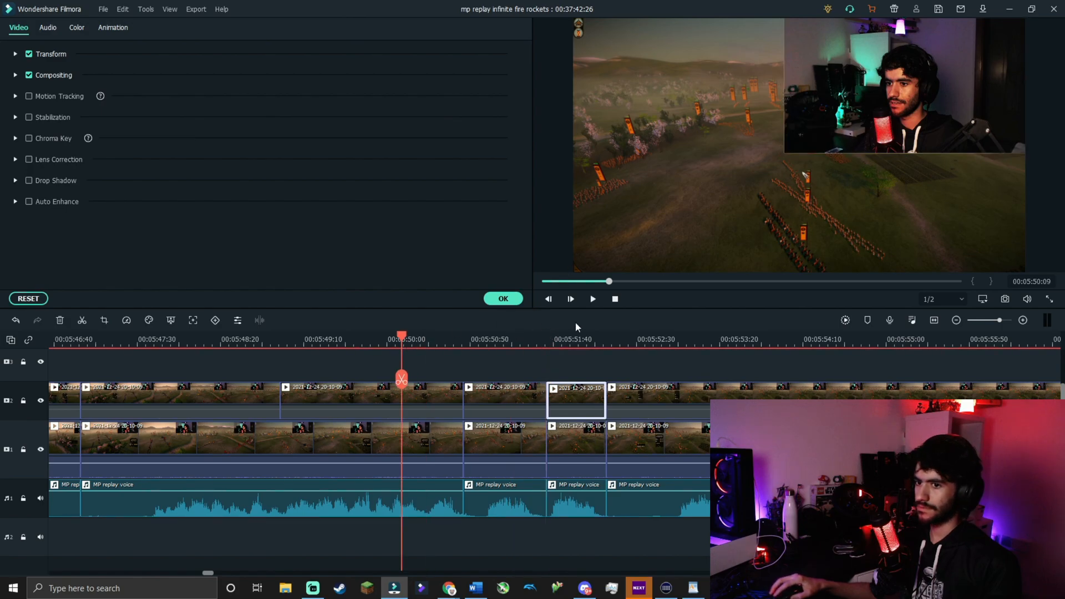
left_click(592, 299)
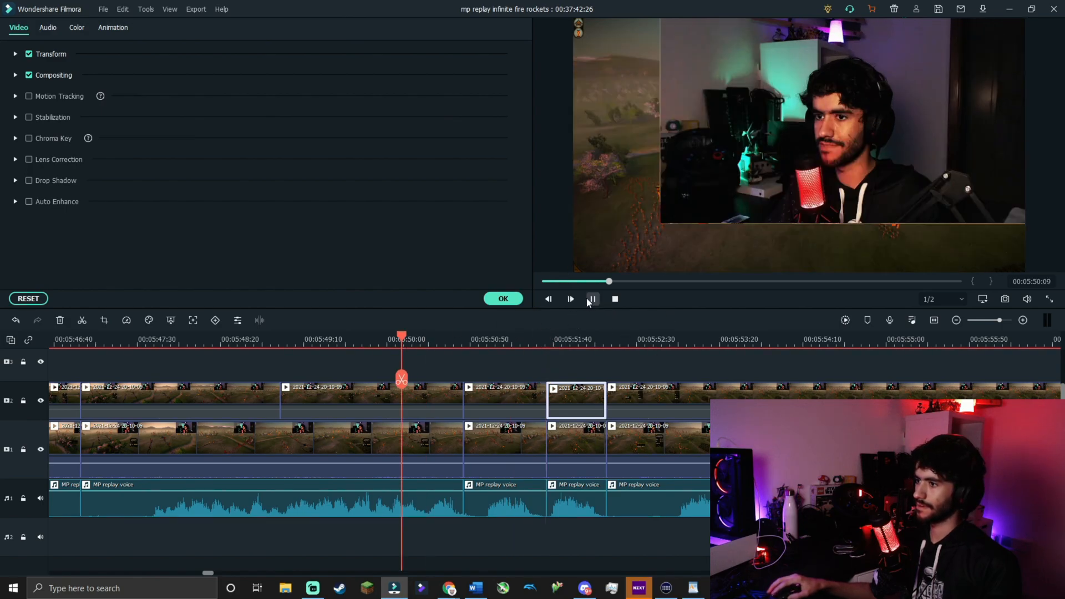
left_click(506, 302)
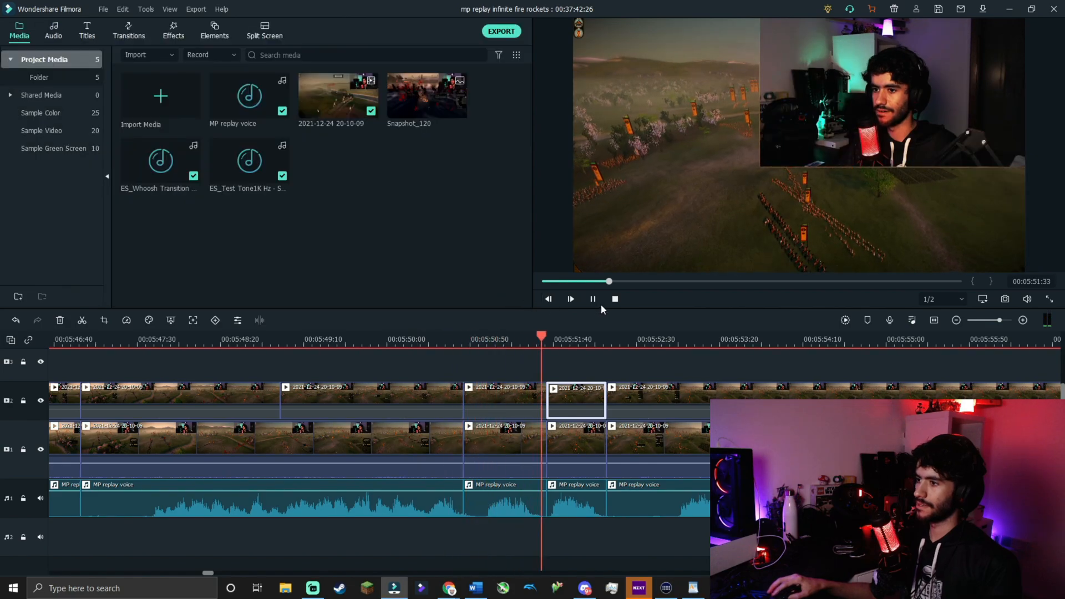
key("space")
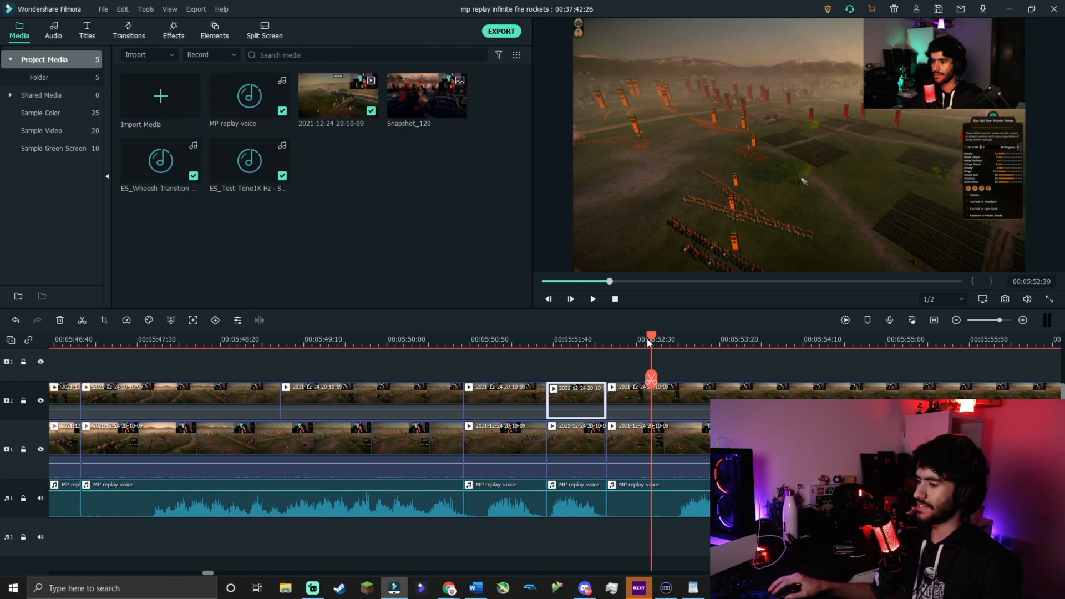
Step: Review the progressively smaller webcam overlays by playing from 00:05:48:26 and replaying from 00:05:50:49
left_click_drag(655, 336, 363, 348)
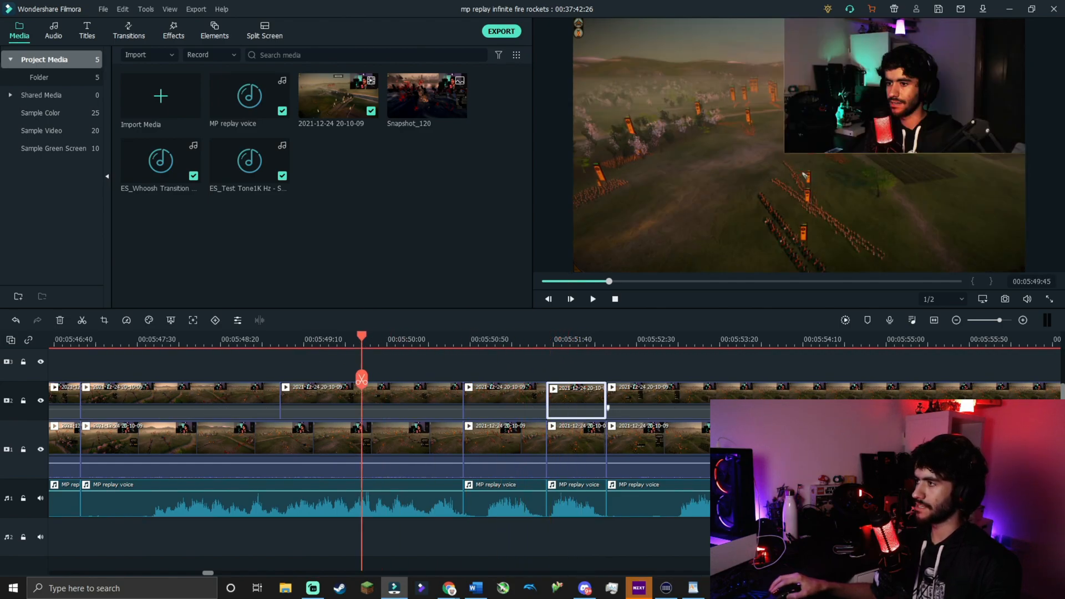
left_click_drag(359, 340, 230, 339)
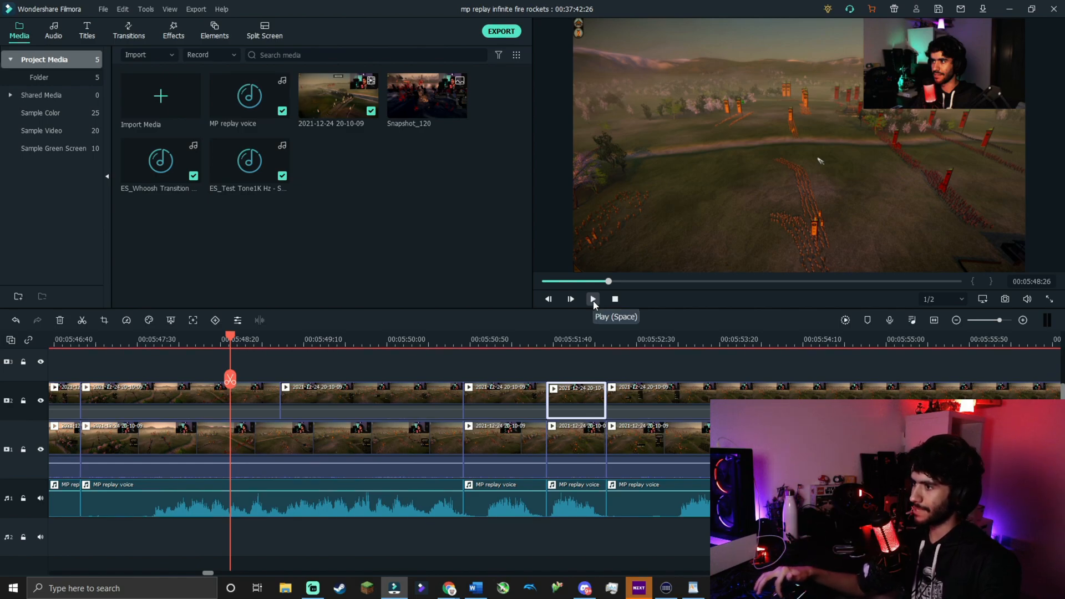
left_click(594, 303)
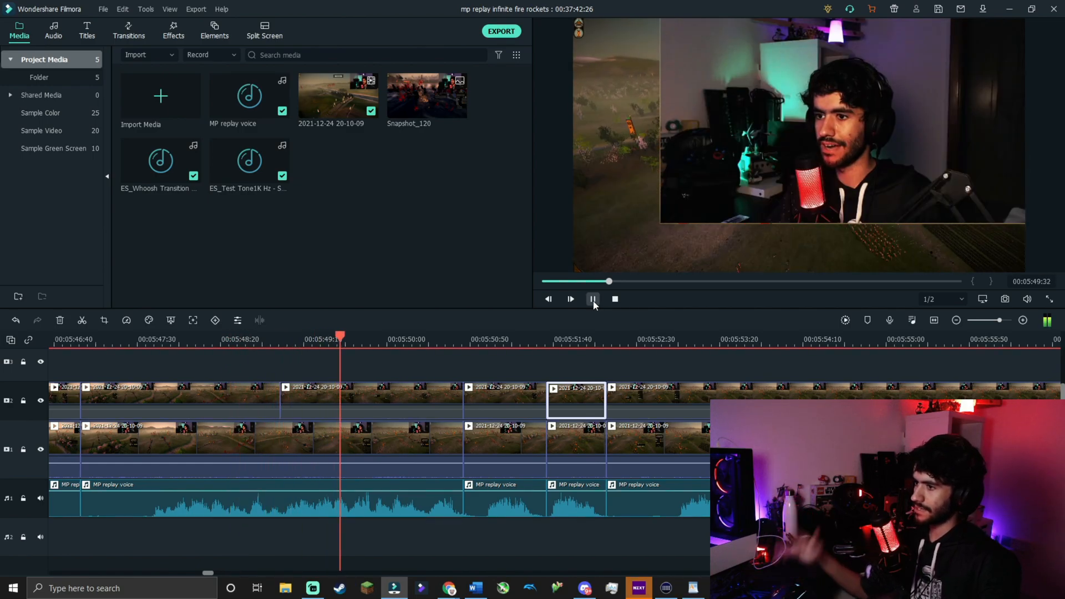
left_click(593, 301)
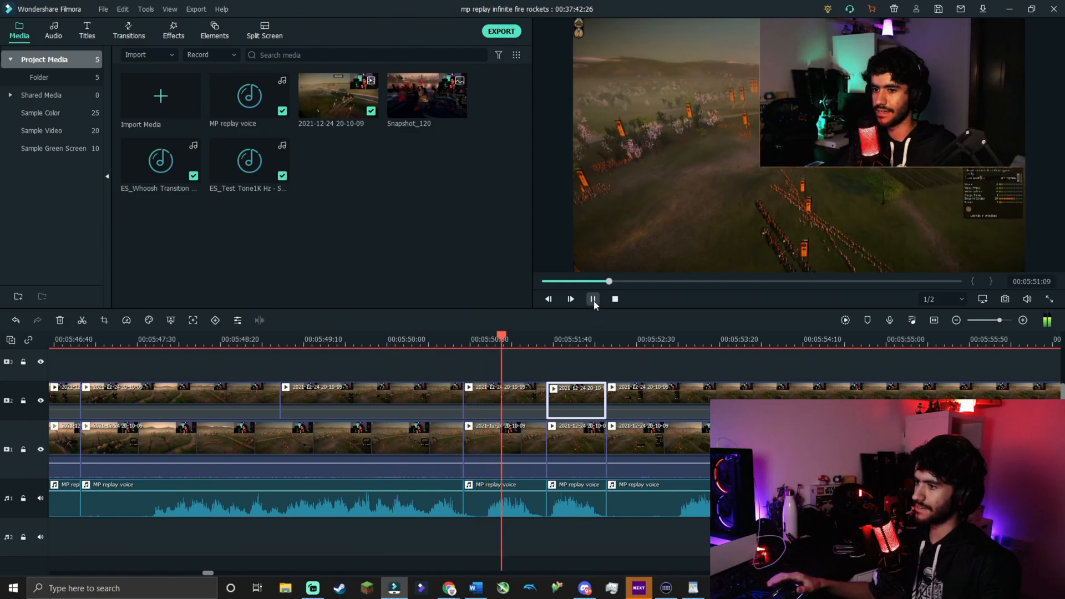
left_click(594, 304)
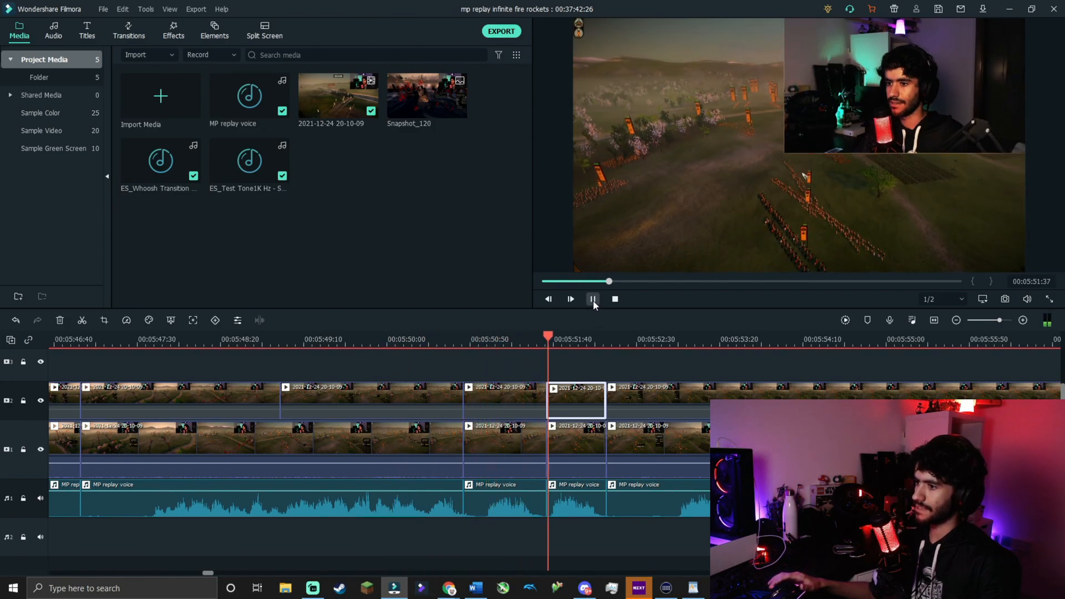
left_click(593, 300)
left_click_drag(596, 336, 535, 343)
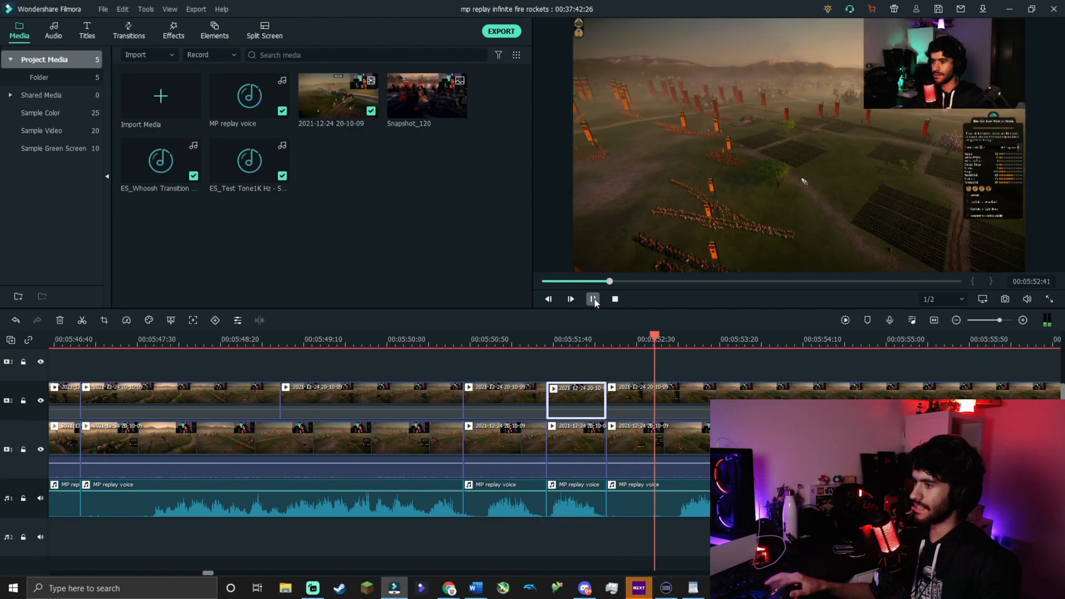
left_click(595, 303)
left_click(519, 339)
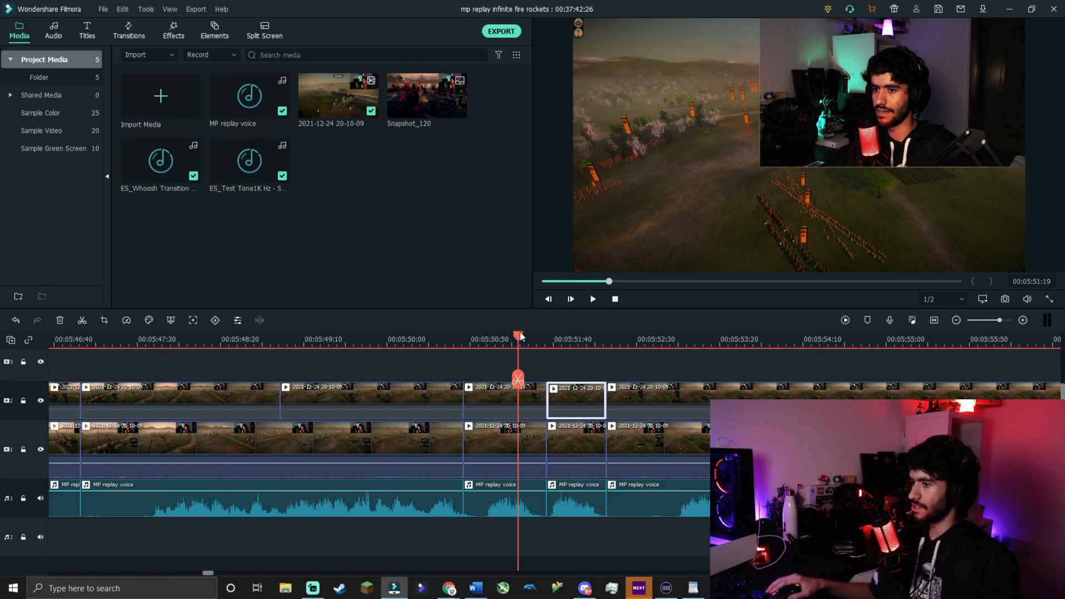
left_click_drag(518, 332, 465, 335)
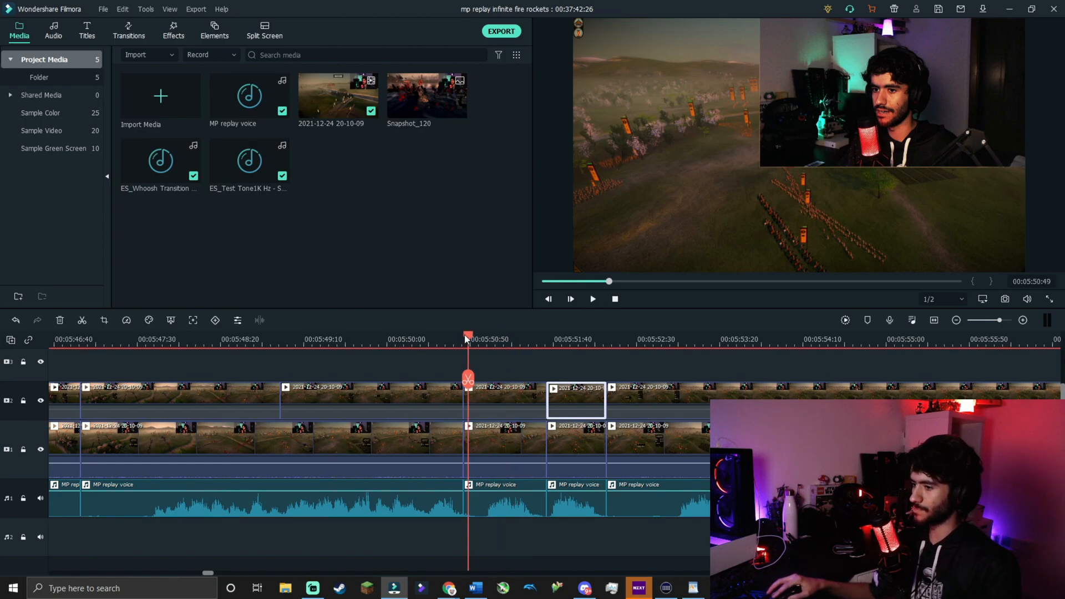
left_click(593, 299)
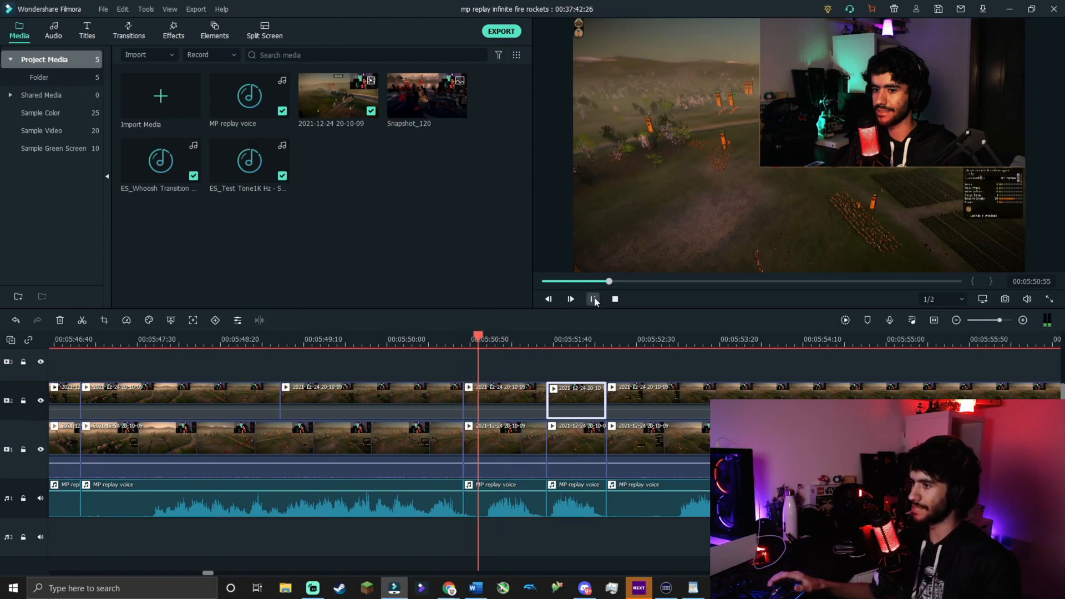
left_click(593, 300)
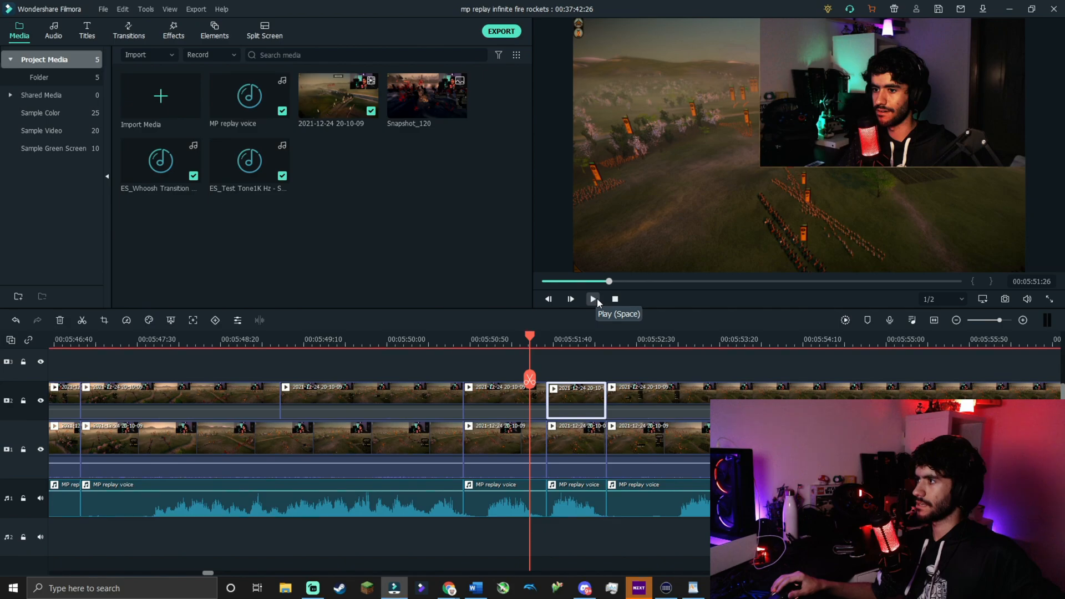
left_click(593, 299)
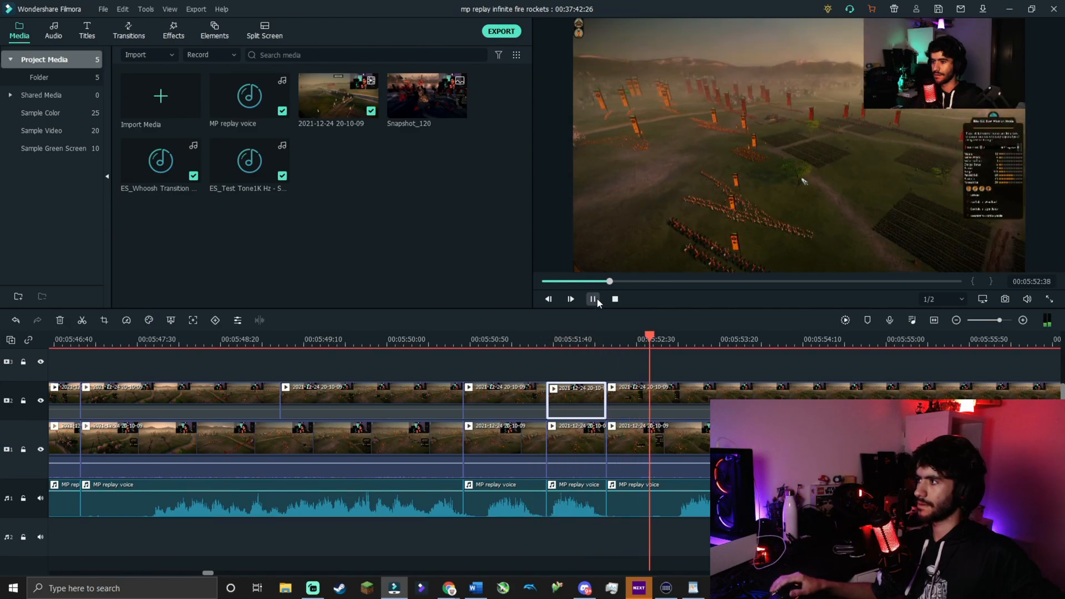
Step: Split all tracks at 00:05:52:53, ripple delete the silent segment before it on both video tracks and the voice track, and play the join
left_click(593, 299)
left_click_drag(694, 341, 676, 348)
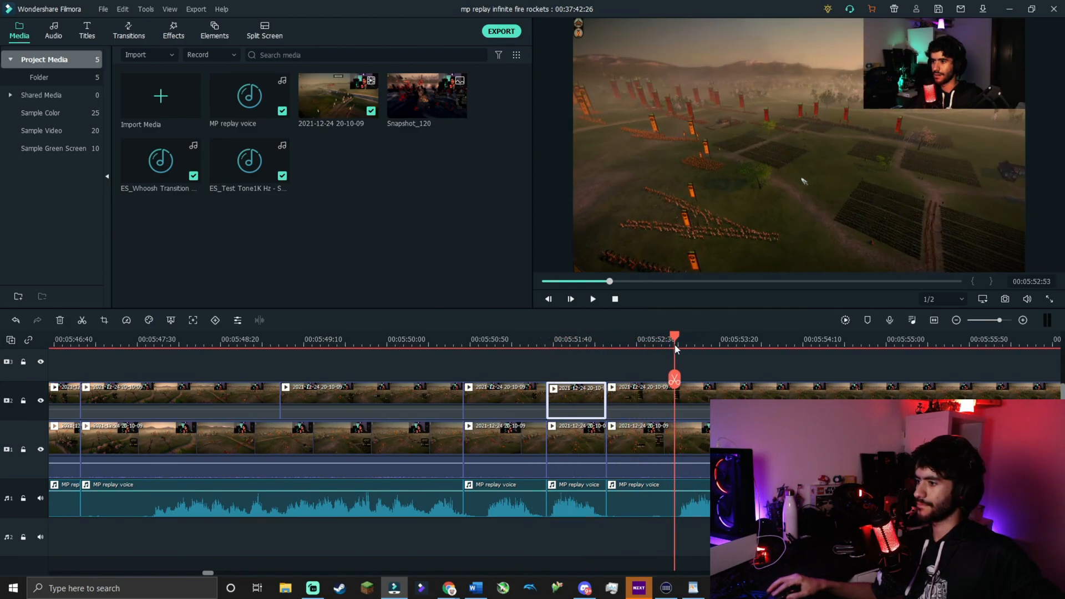
left_click(675, 380)
left_click(654, 403)
left_click(646, 447, "ctrl")
left_click(645, 508, "ctrl")
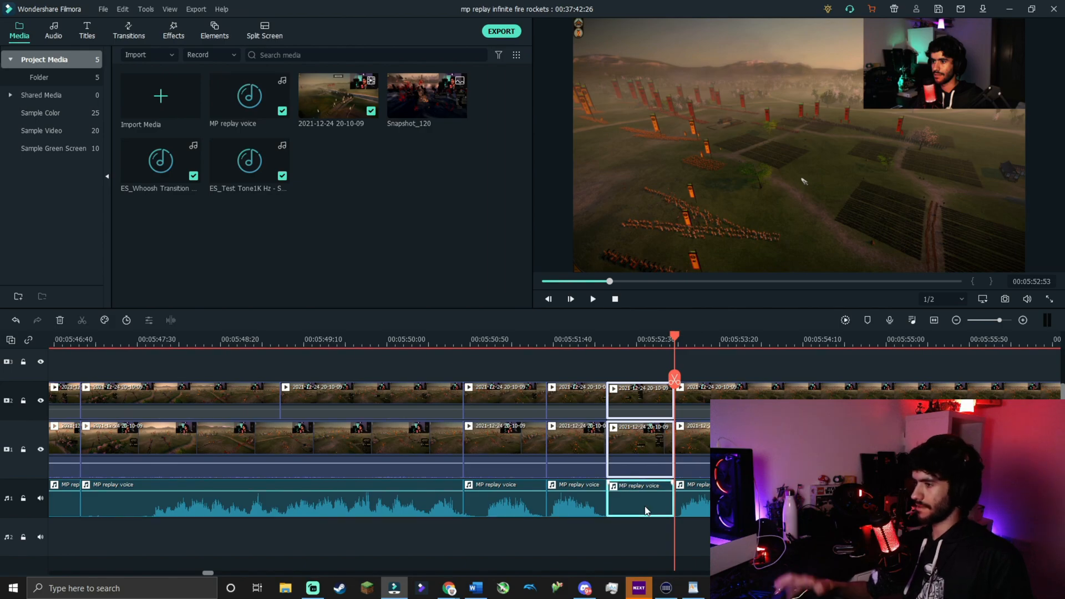
key("Delete")
left_click(593, 300)
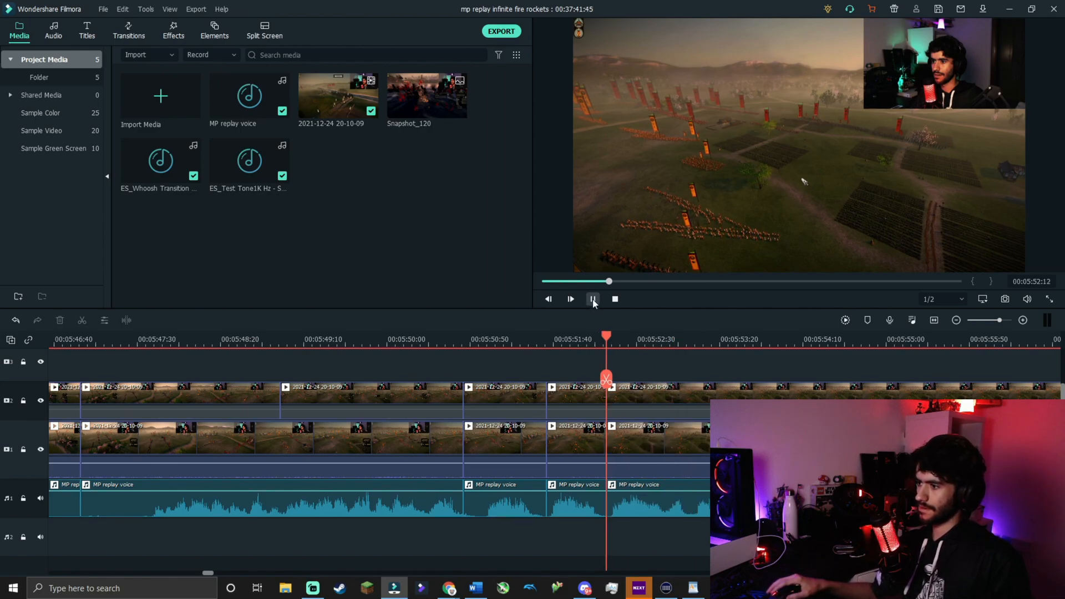
left_click(593, 300)
left_click_drag(753, 339, 717, 352)
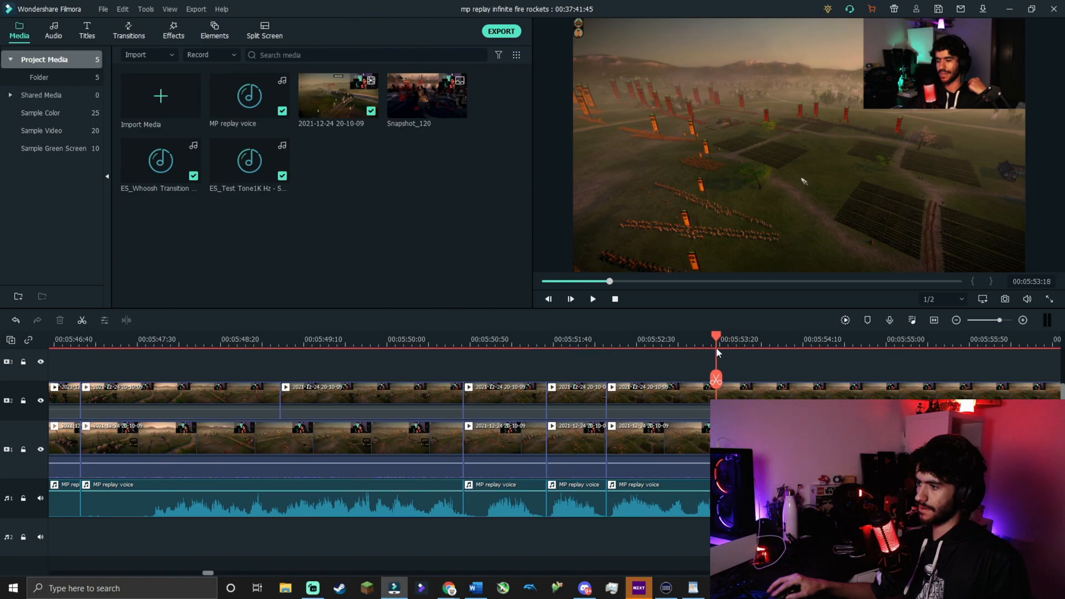
Step: Switch to Task Manager and examine running processes plus CPU, memory and GPU performance, then minimize it to return to Filmora
left_click(615, 586)
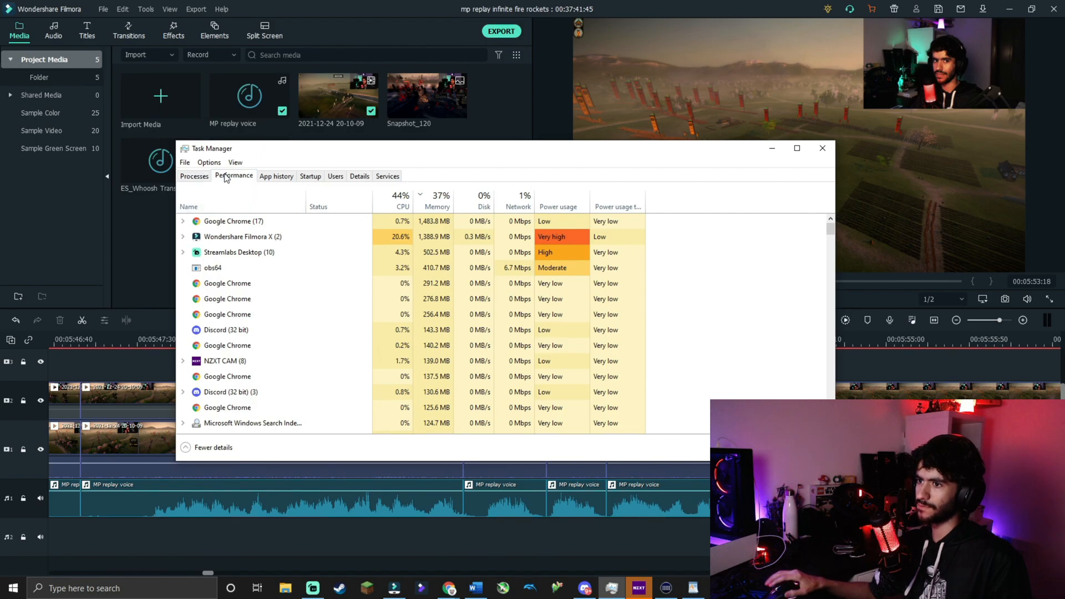
left_click(227, 176)
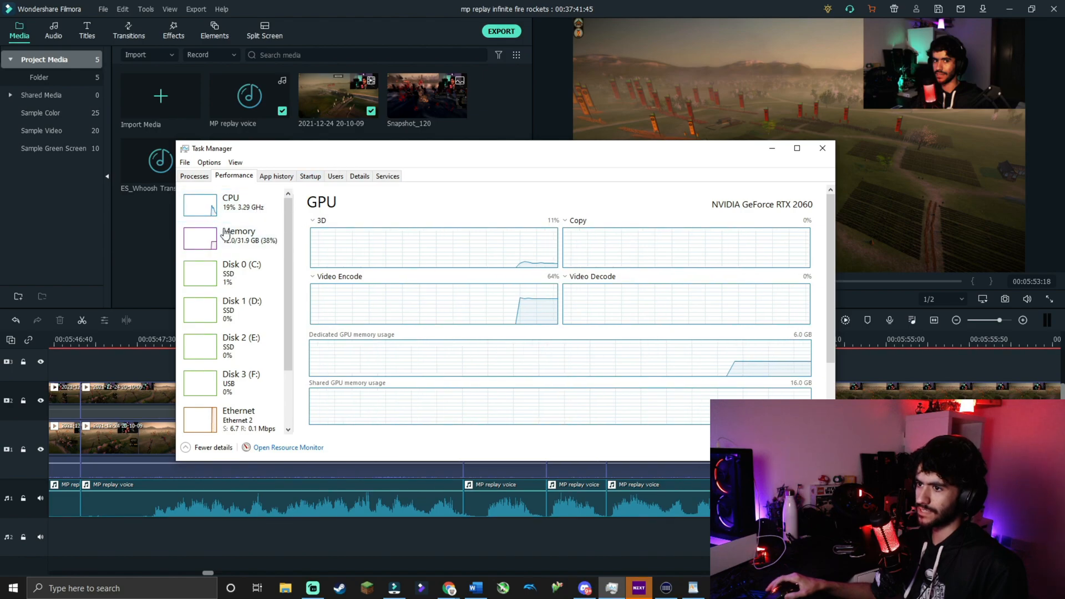
left_click_drag(285, 243, 269, 341)
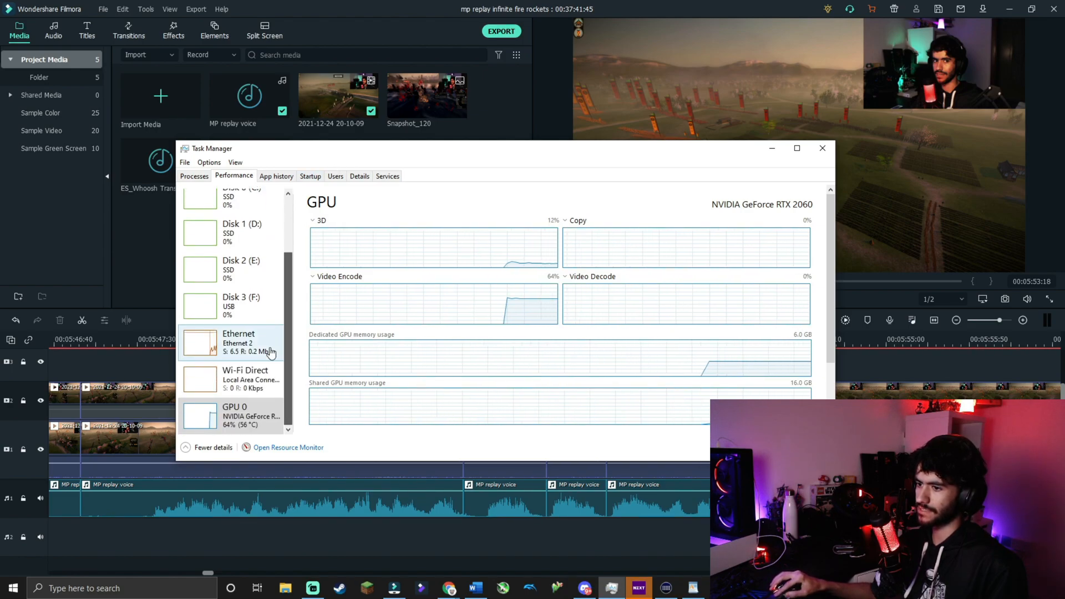
left_click(247, 421)
left_click(202, 178)
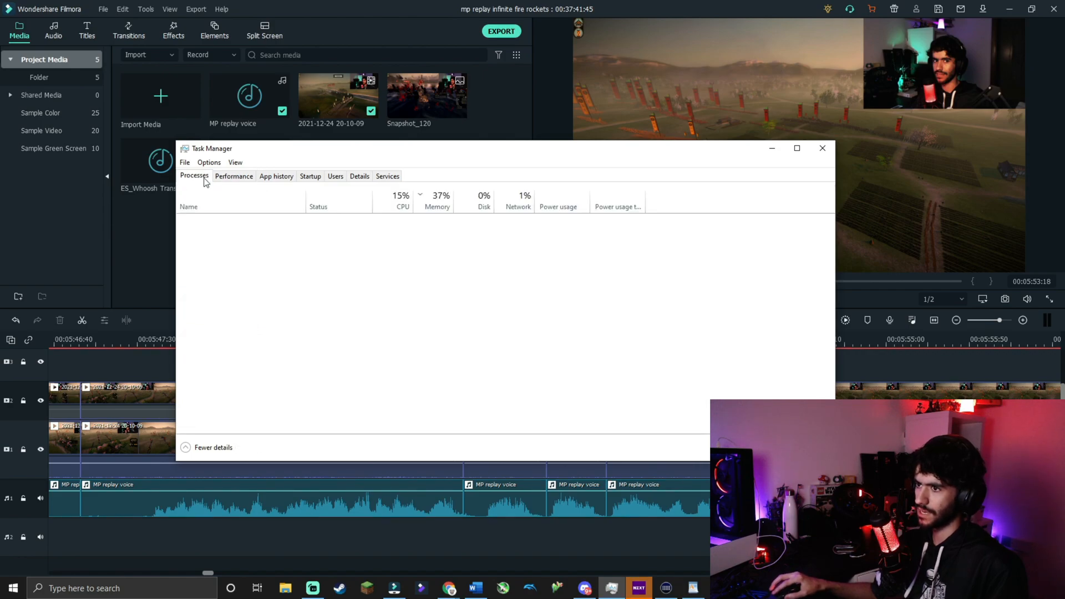
left_click(235, 177)
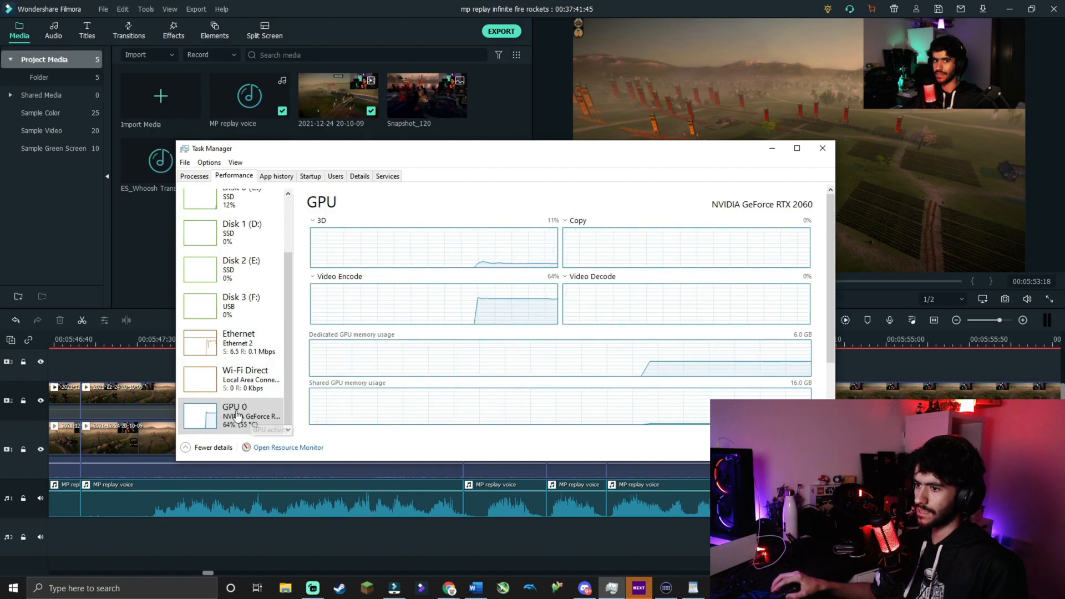
left_click_drag(286, 373, 277, 317)
scroll(276, 316, "down", 3)
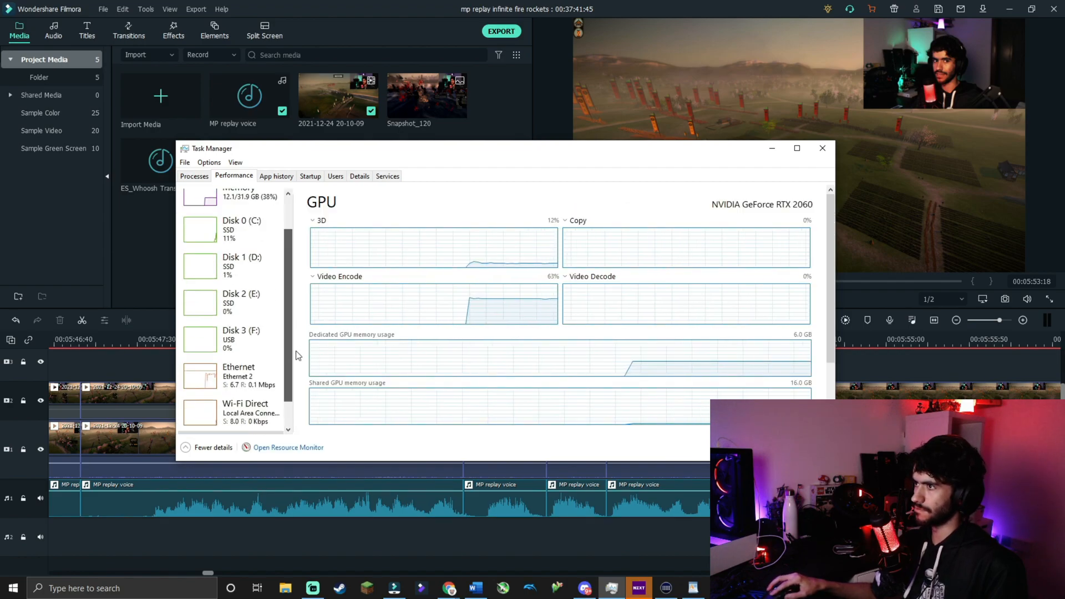
scroll(285, 294, "up", 3)
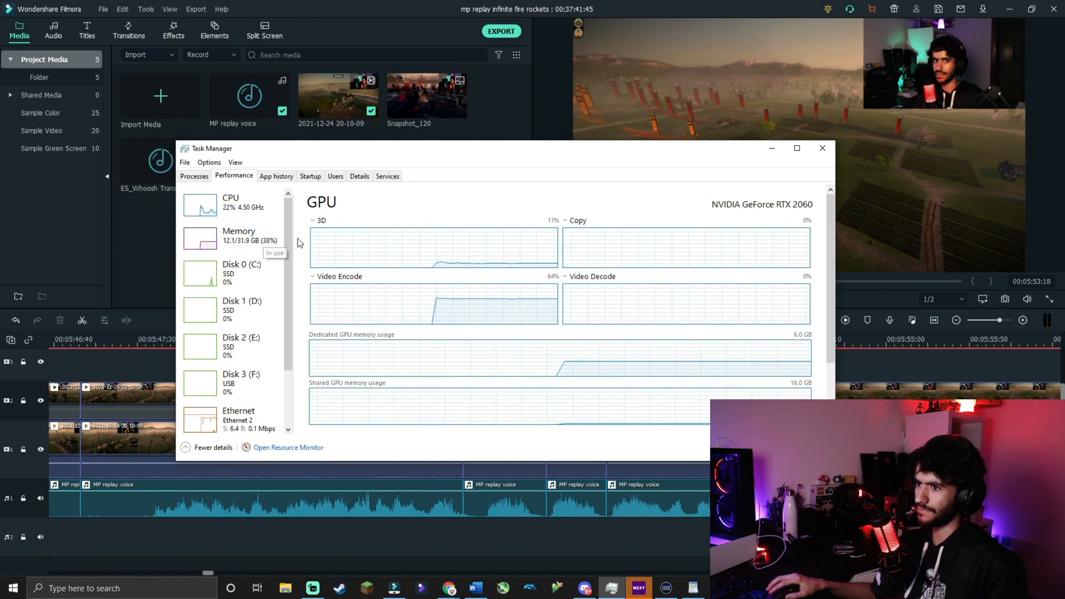
mouse_move(288, 229)
left_mouse_down()
mouse_move(289, 244)
mouse_move(287, 226)
left_mouse_up()
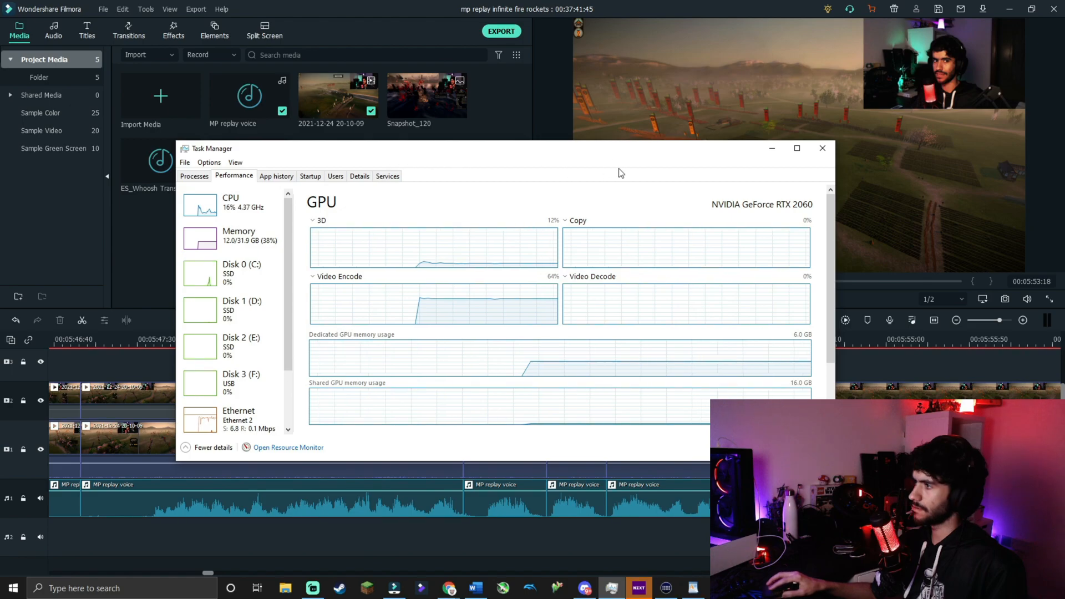
left_click(772, 147)
Step: Review the latest cut by replaying the passage from 00:05:51:39 and again from about 00:05:52:00
left_click_drag(716, 337, 595, 339)
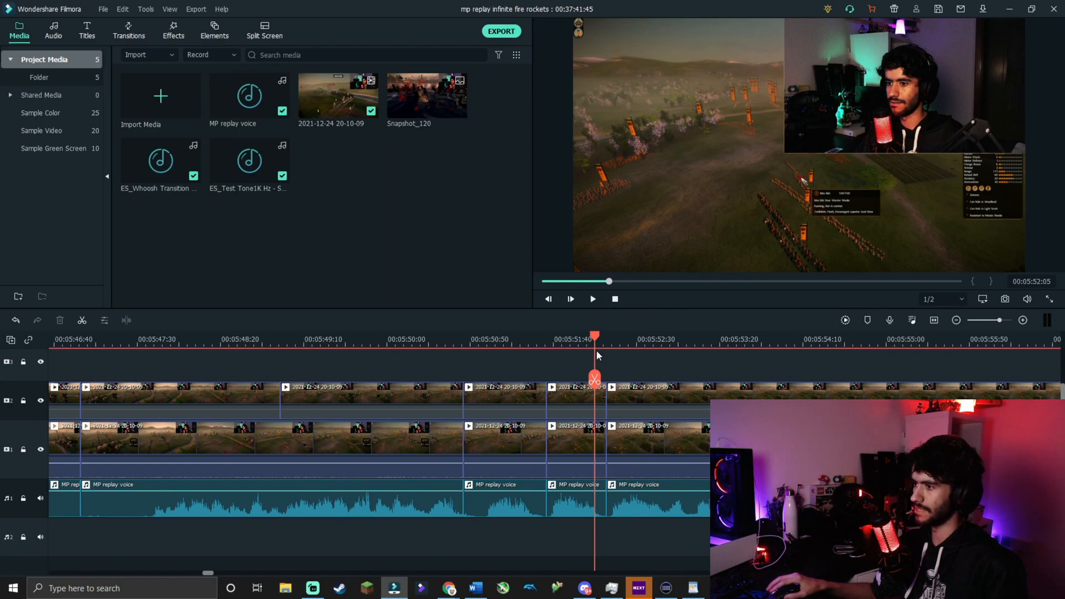
left_click_drag(595, 341, 552, 340)
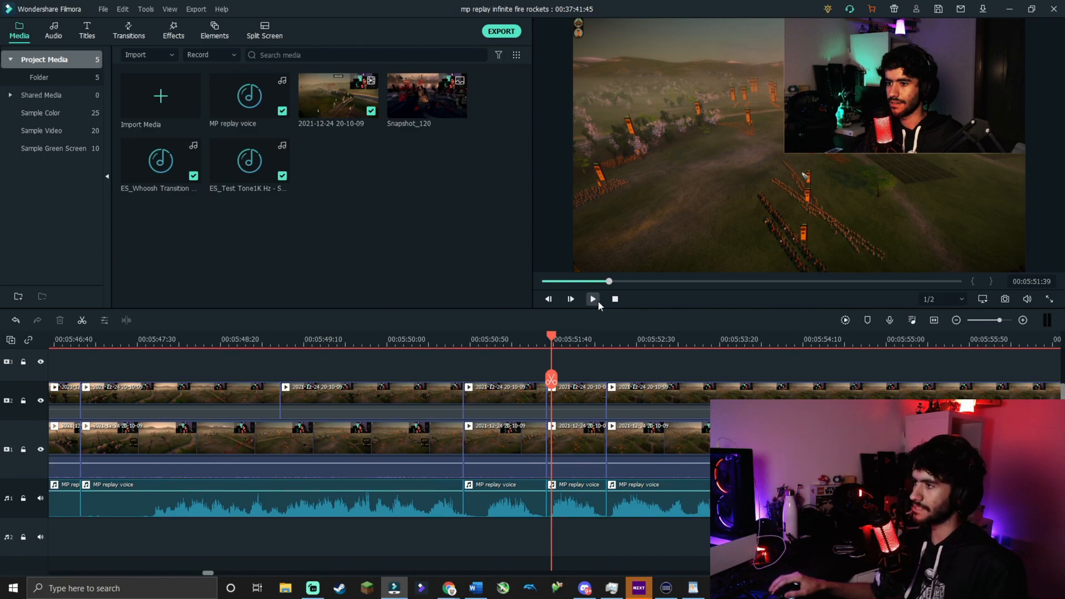
left_click(595, 300)
left_click(593, 300)
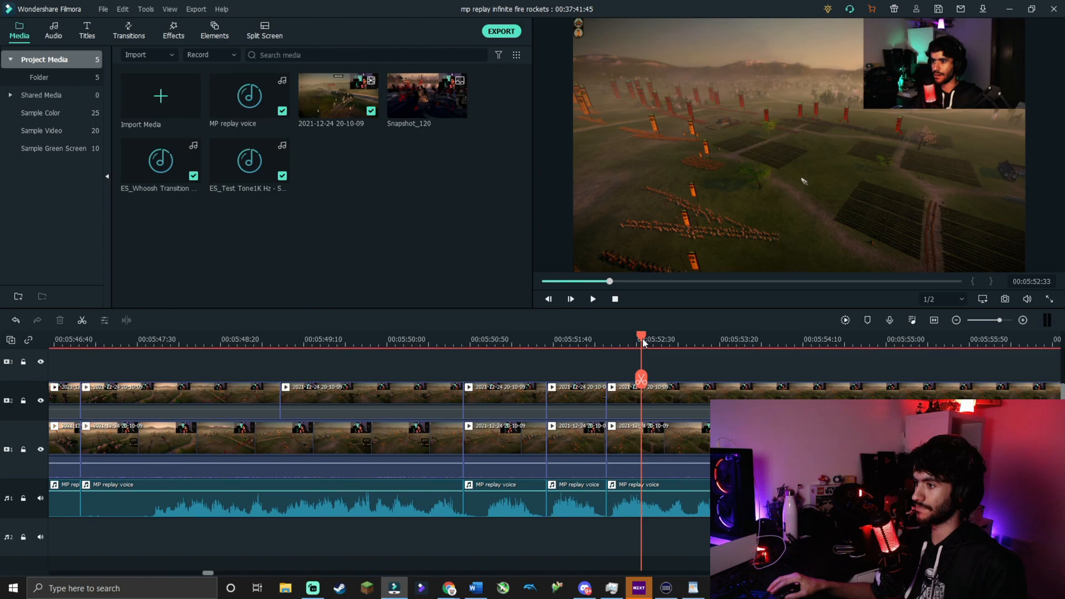
left_click_drag(644, 341, 587, 340)
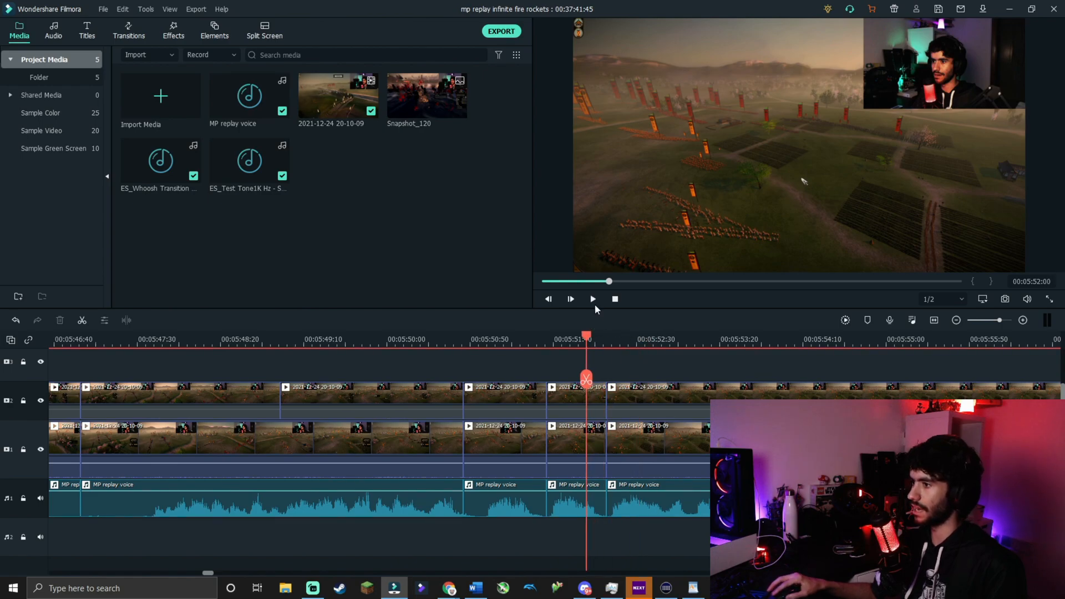
left_click(593, 300)
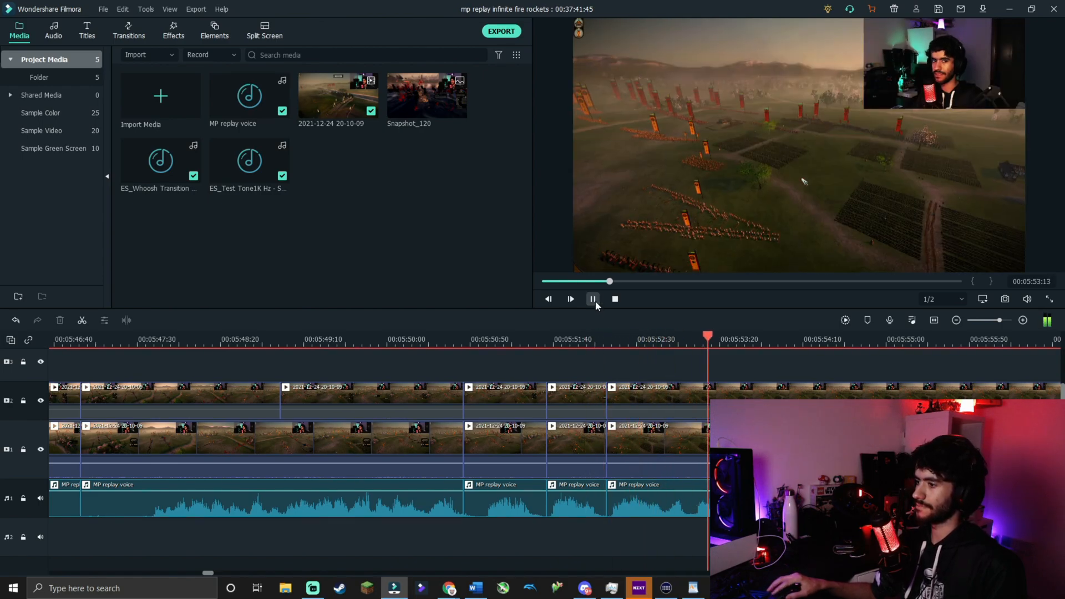
left_click(577, 341)
left_click(593, 299)
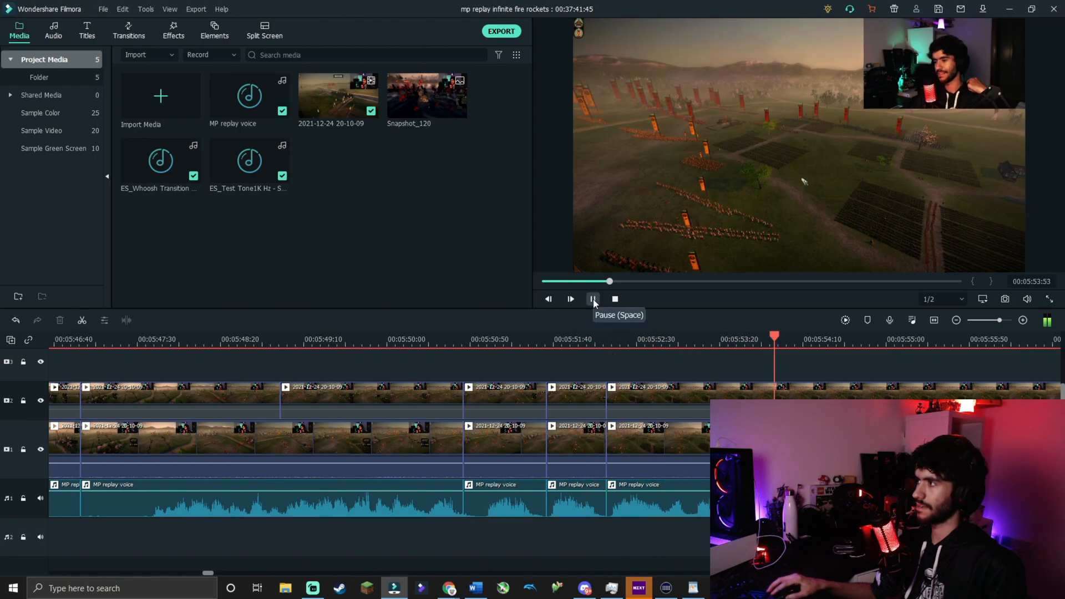
left_click(593, 300)
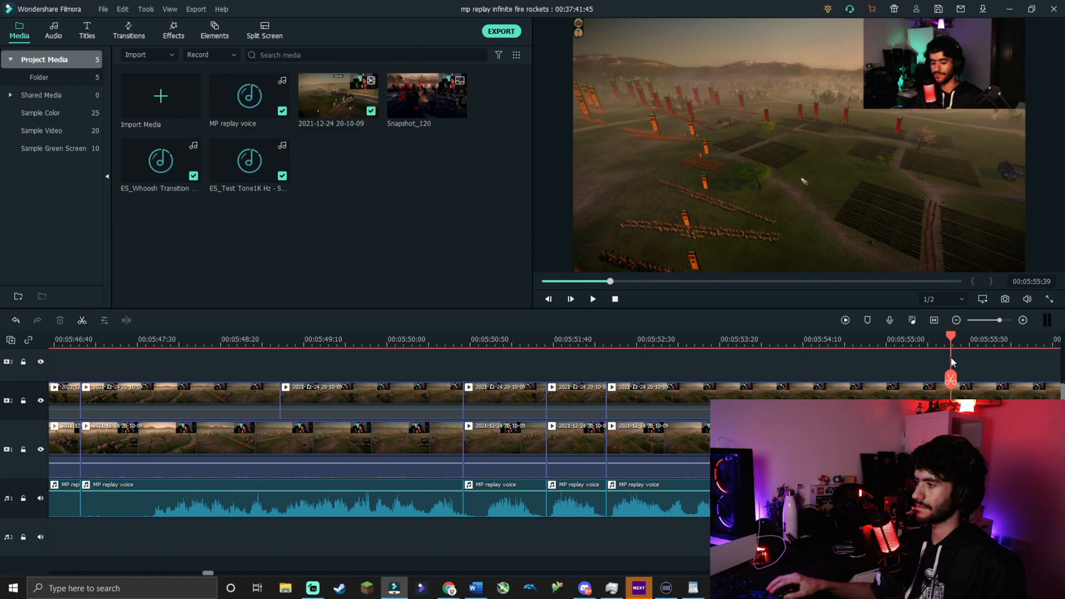
Step: Split the tracks at 00:05:53:03 and 00:05:56:39 and delete the upper-track webcam segment between those points, leaving a gap
left_click_drag(949, 344, 917, 364)
left_click(673, 398)
left_click(691, 380)
left_click(912, 380)
left_click_drag(864, 397, 388, 390)
key("Delete")
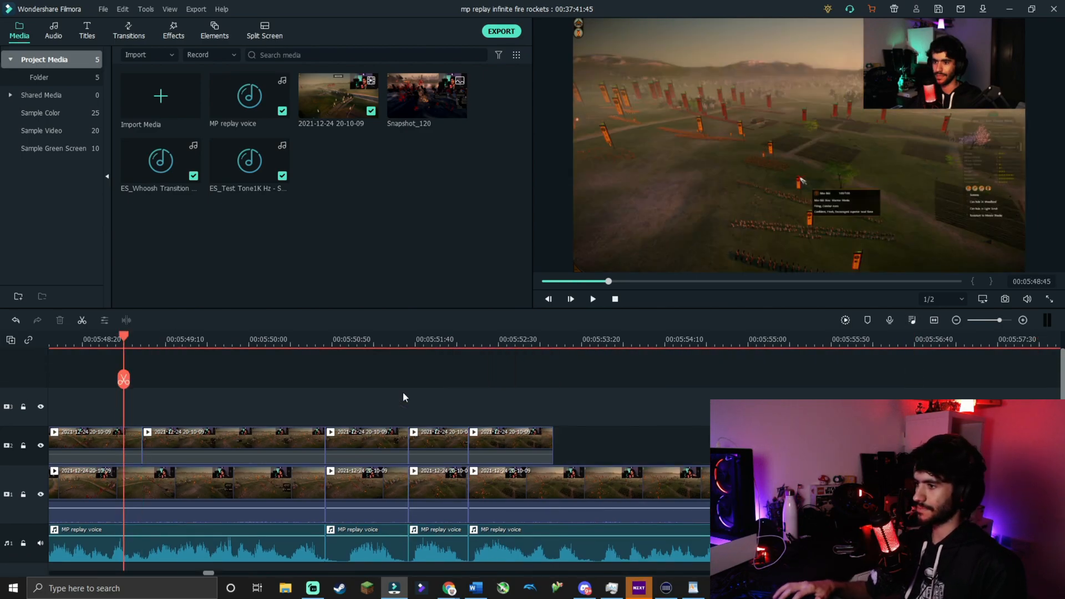
Step: Split the main lower-track gameplay clip at 00:05:53:03 and 00:05:56:39 to isolate the segment beneath the upper-track gap
left_click_drag(129, 333, 544, 400)
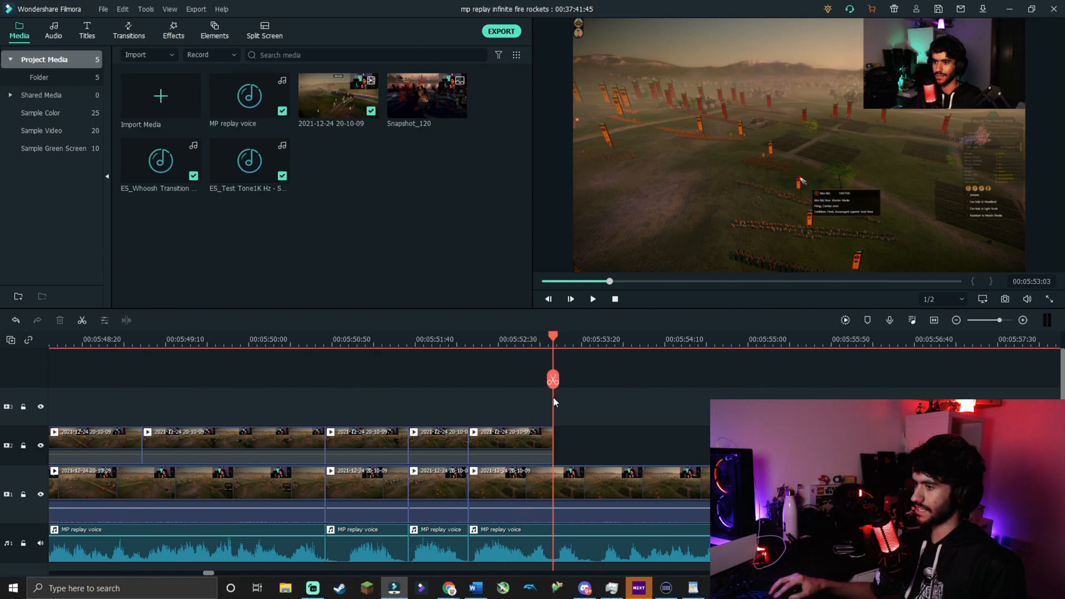
left_click(571, 478)
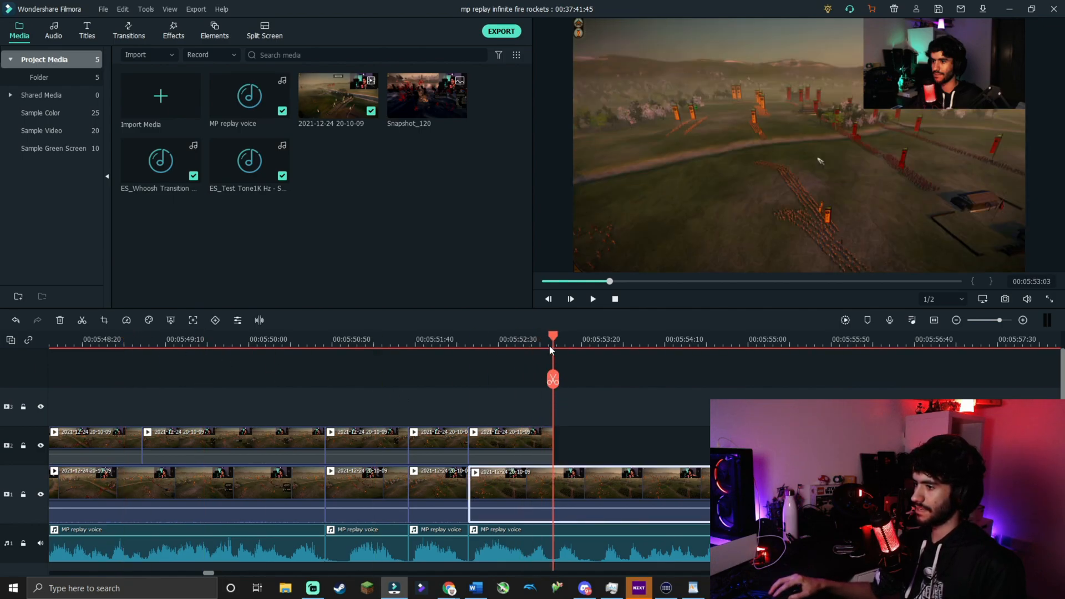
left_click(555, 381)
left_click(768, 378)
left_click(912, 382)
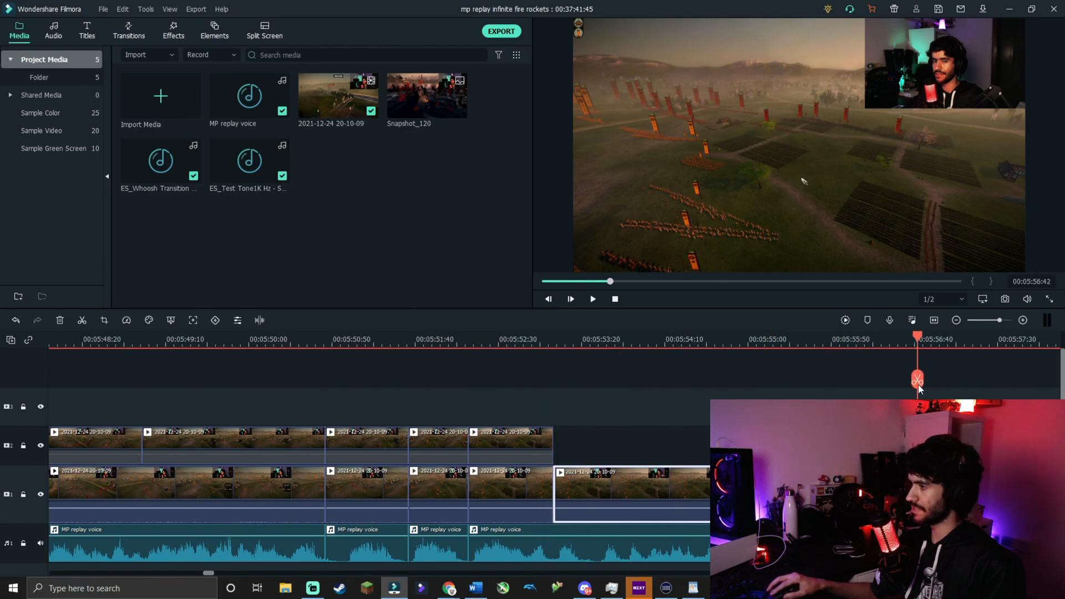
left_click(912, 384)
left_click(889, 483)
Step: Add a Pan & Zoom to the isolated lower-track segment, ending on an 880 x 495 frame around the webcam, and play the result
right_click(811, 486)
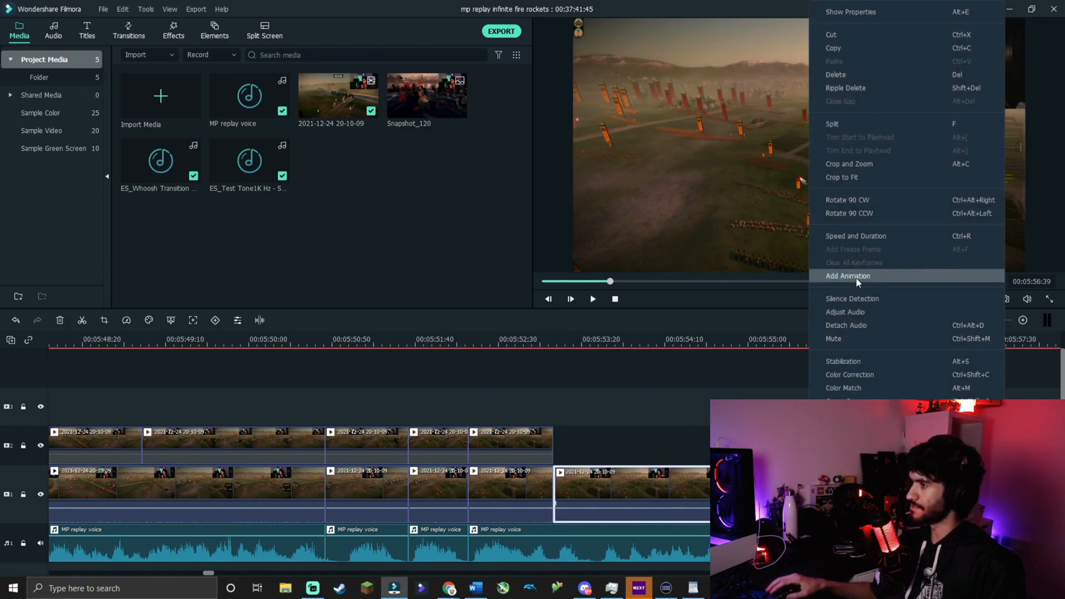
left_click(843, 165)
left_click(359, 113)
left_click_drag(516, 266, 629, 174)
left_click_drag(529, 250, 485, 284)
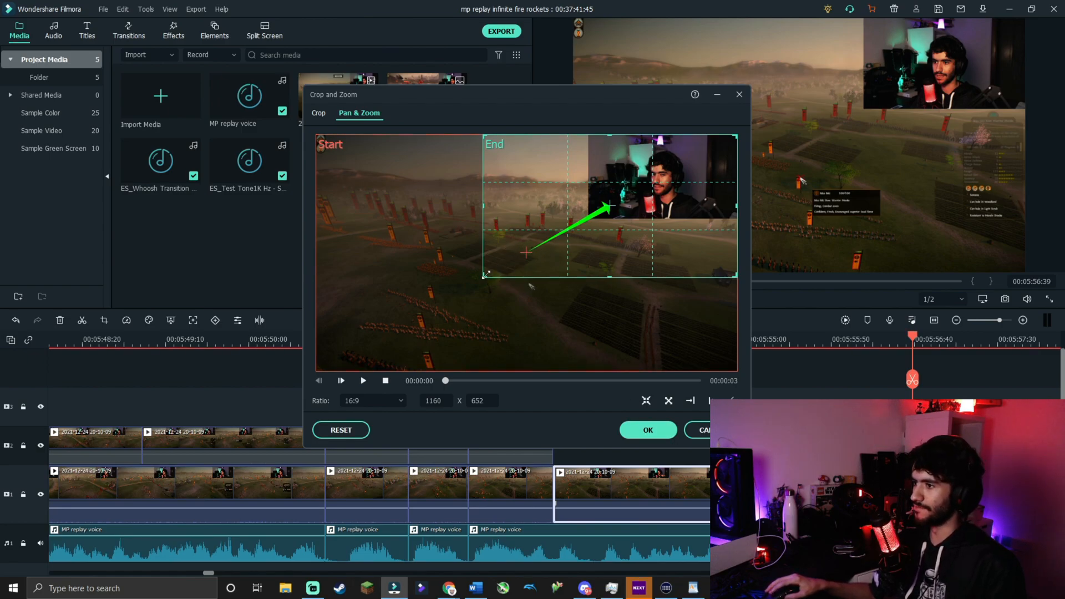
left_click_drag(483, 275, 545, 223)
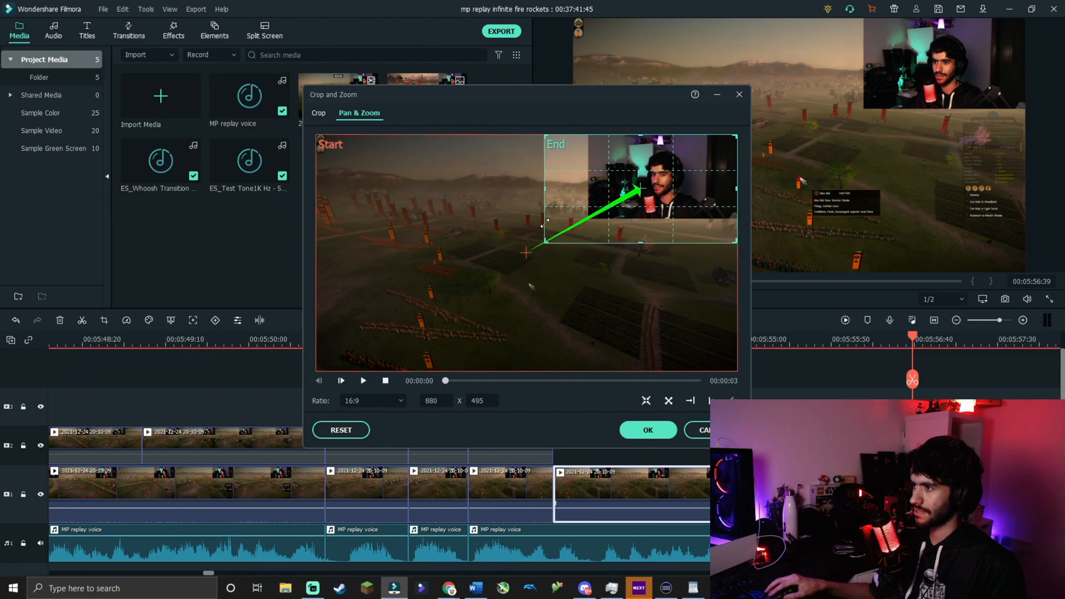
left_click(648, 431)
left_click_drag(911, 350, 480, 366)
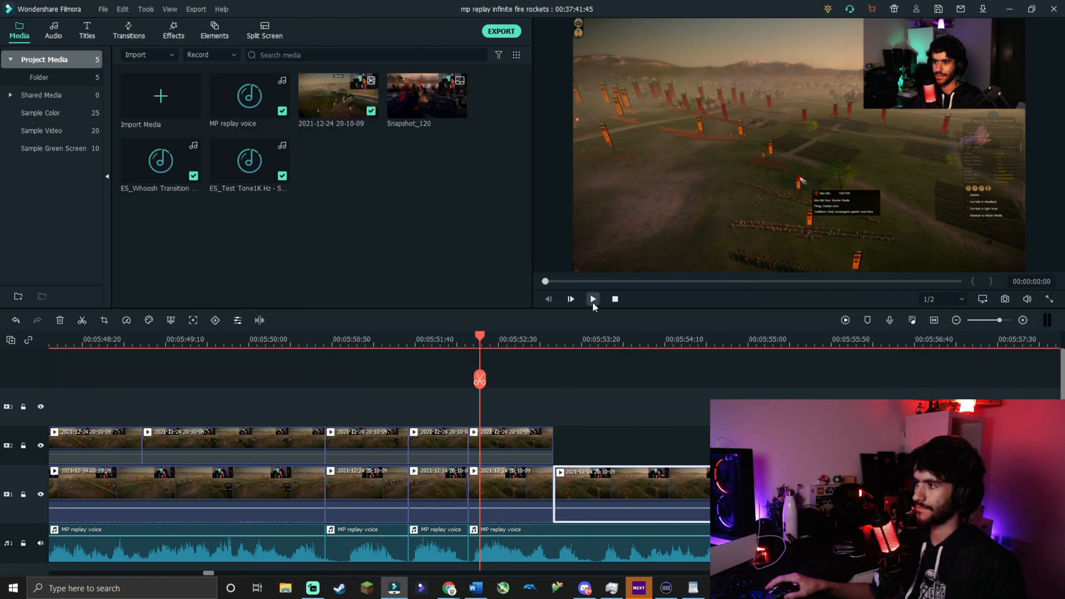
left_click(593, 303)
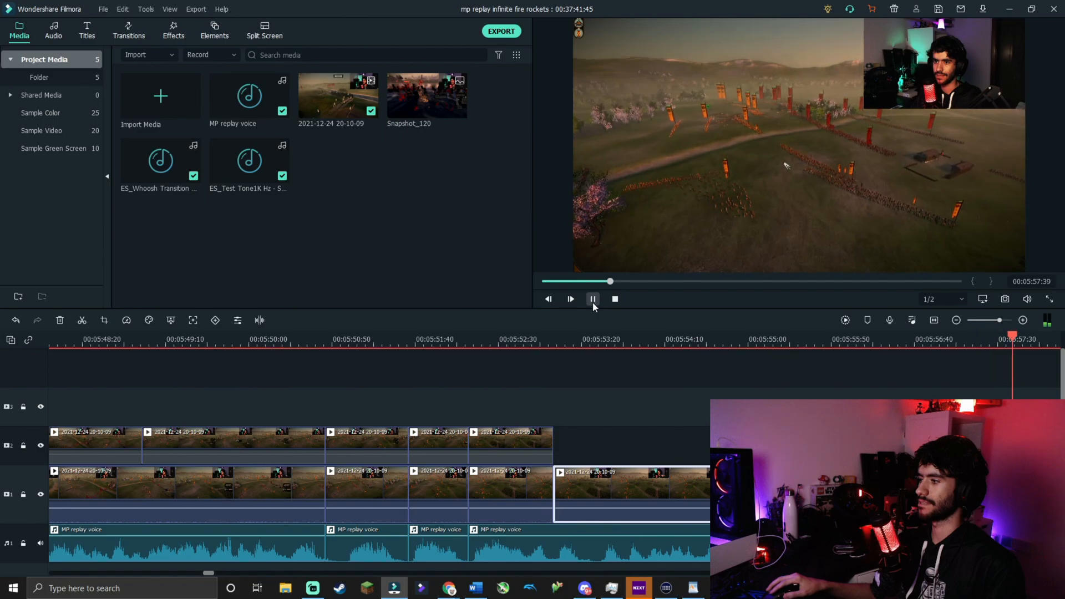
Step: Split the voice track at 00:05:56:39 to match the video cuts and play onward from 00:05:57:44
left_click_drag(594, 340, 405, 374)
left_click(365, 401)
left_click(407, 383)
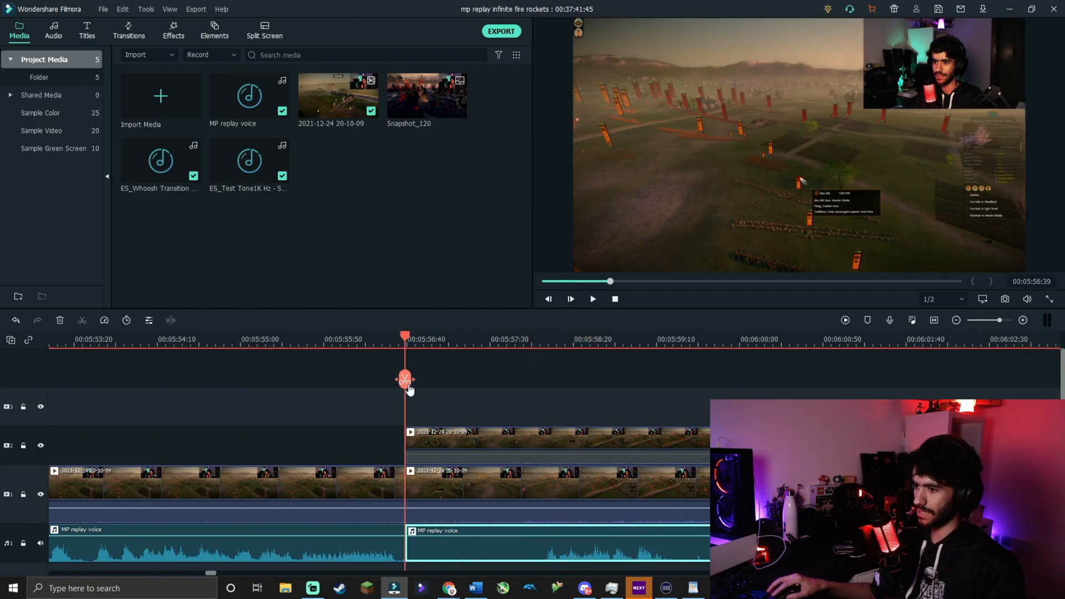
left_click_drag(405, 340, 513, 339)
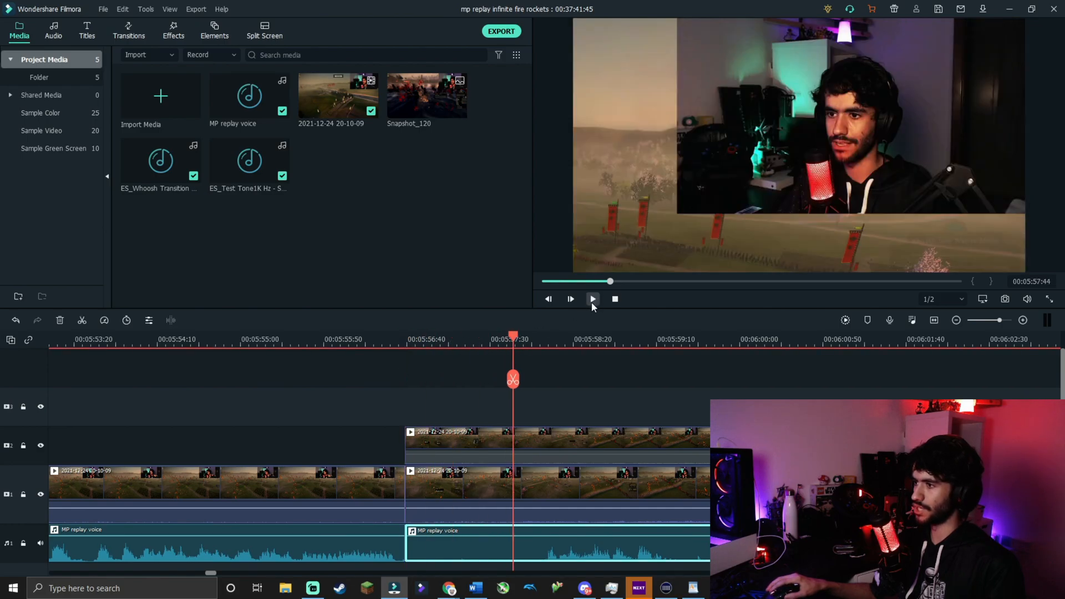
left_click(592, 299)
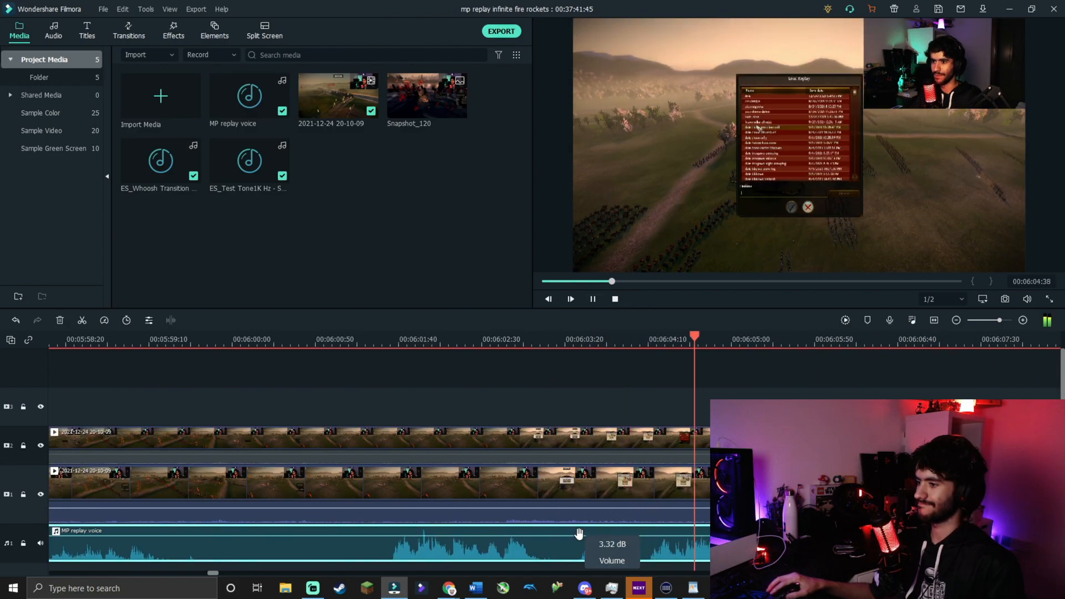
Step: Split all tracks where speech resumes, ripple delete the segment from 00:05:56:39 to that point on both video tracks and voice, and play the join
key("space")
left_click_drag(394, 383, 388, 387)
left_click(389, 387)
left_click(342, 437)
left_click(388, 380)
left_click(350, 483, "ctrl")
left_click(344, 547, "ctrl")
key("Delete")
left_click(593, 299)
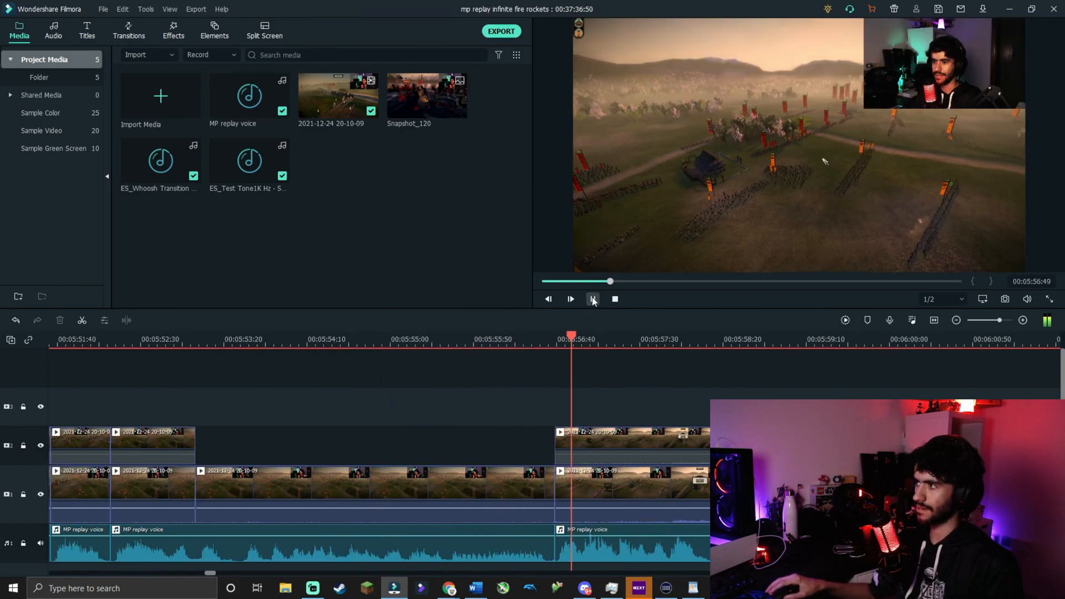
left_click(593, 299)
Step: Split all tracks at 00:05:58:08, after the spoken passage, and replay from 00:05:56:37
left_click_drag(665, 354, 688, 353)
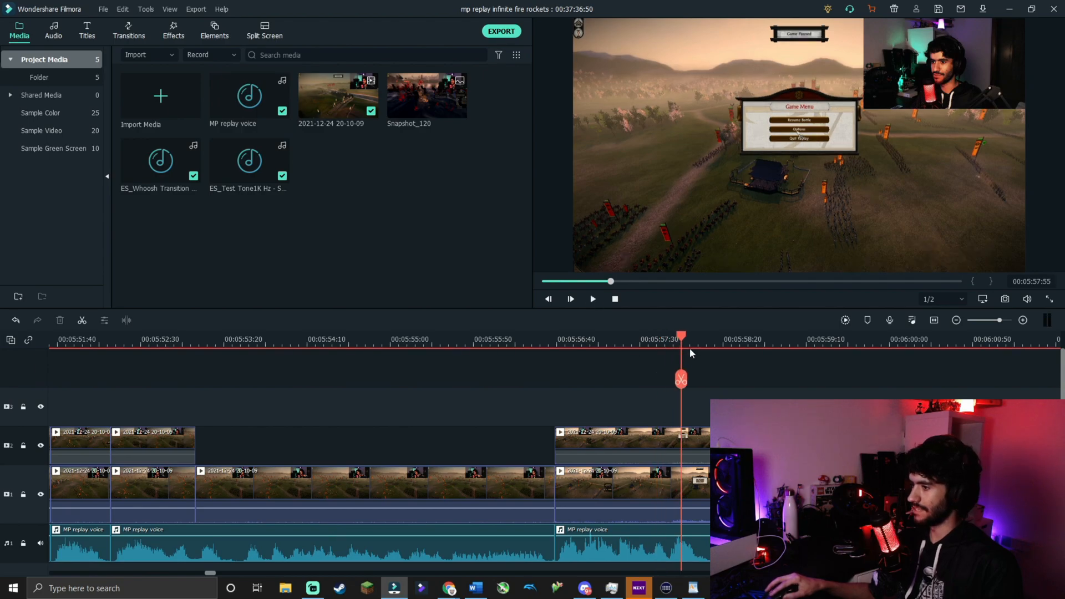
left_click(702, 378)
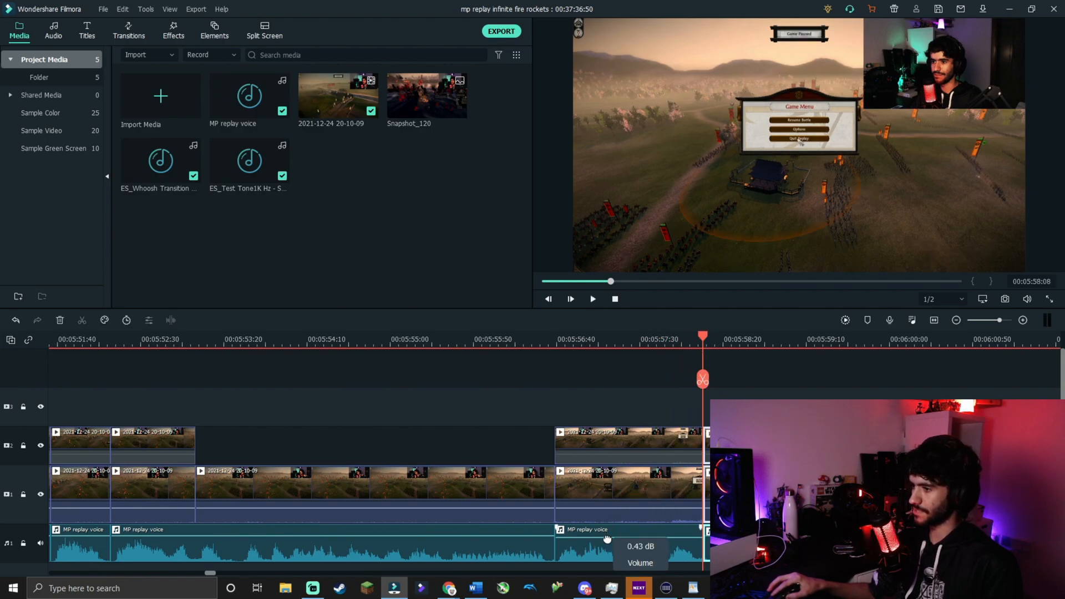
left_click_drag(704, 346, 551, 344)
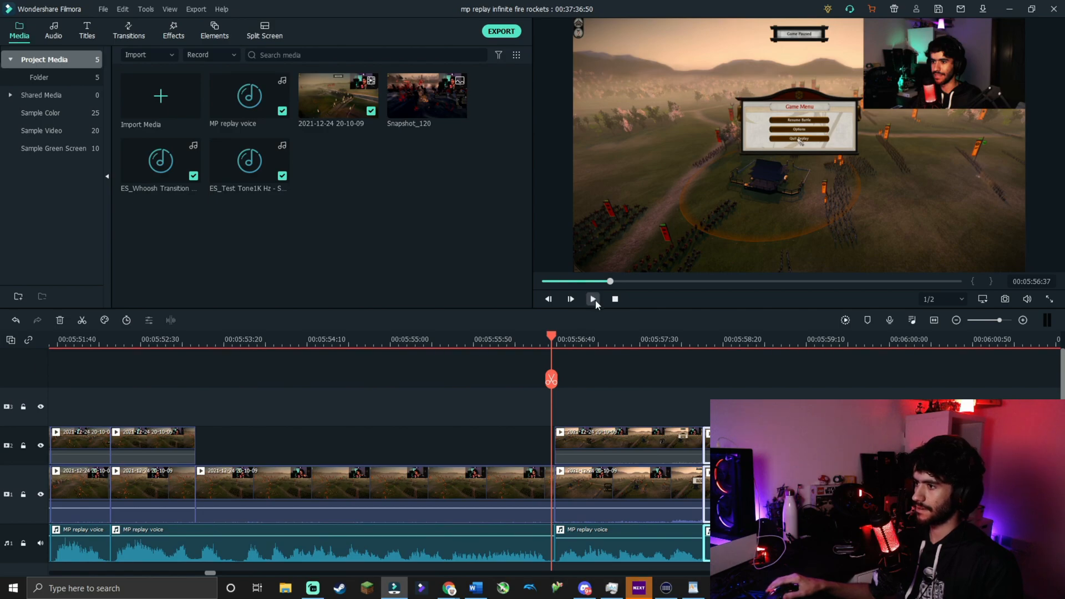
left_click(594, 300)
left_click(595, 303)
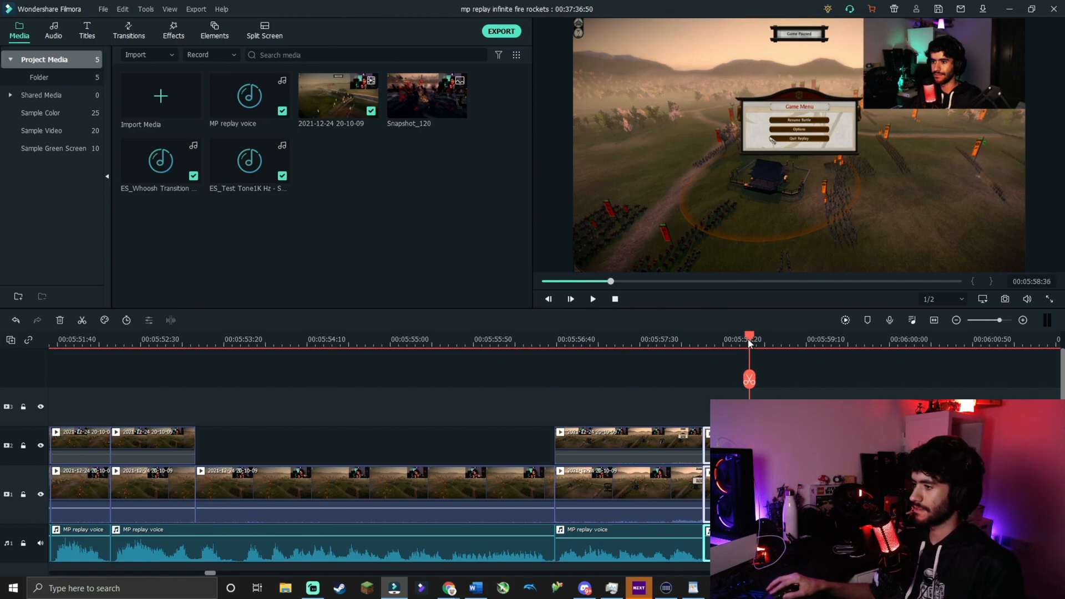
Step: Play on to where speech resumes, split all tracks at 00:06:10:44, and ripple delete the segment from 00:05:58:08 to that point
left_click(593, 304)
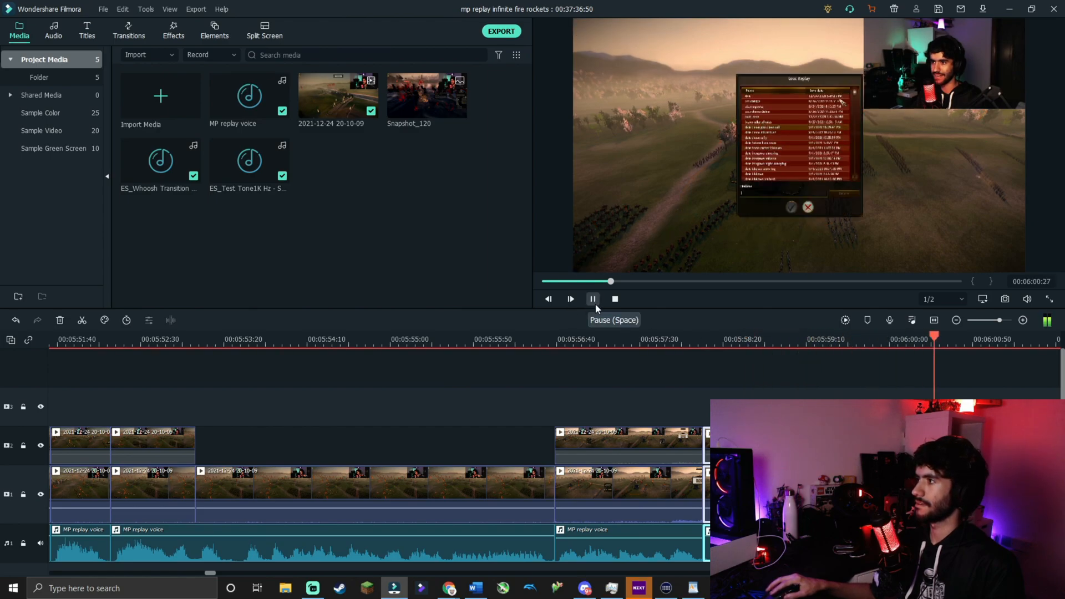
left_click(595, 304)
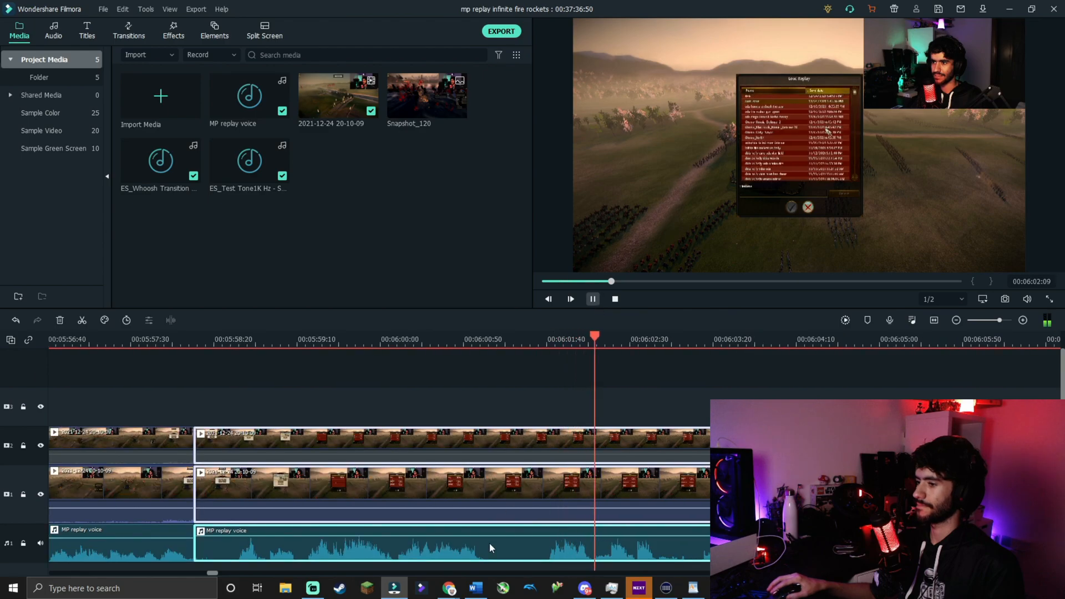
left_click_drag(486, 536, 483, 538)
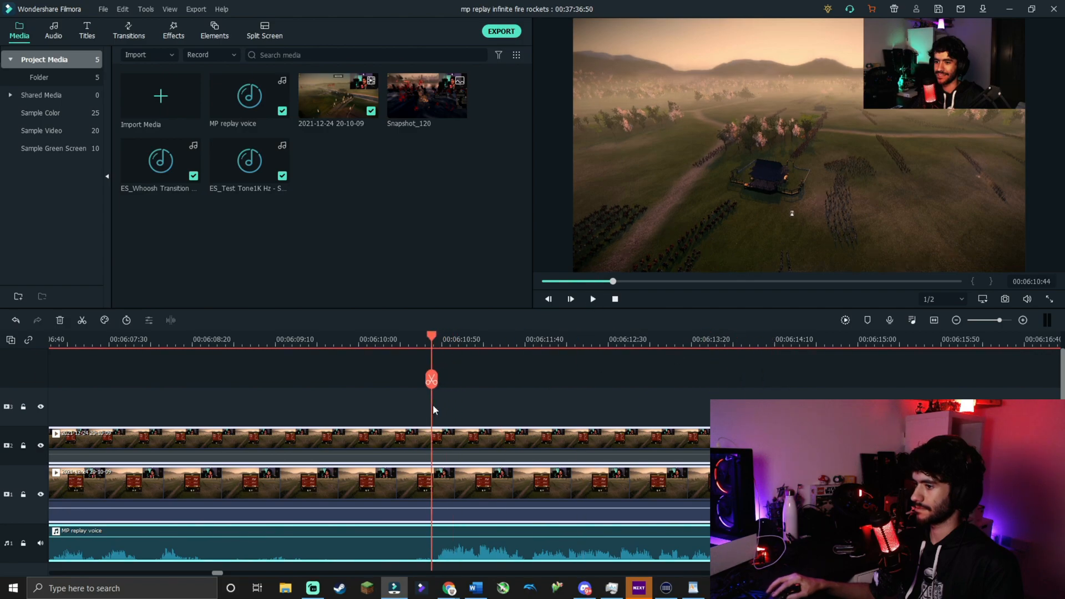
left_click(431, 380)
left_click(393, 448)
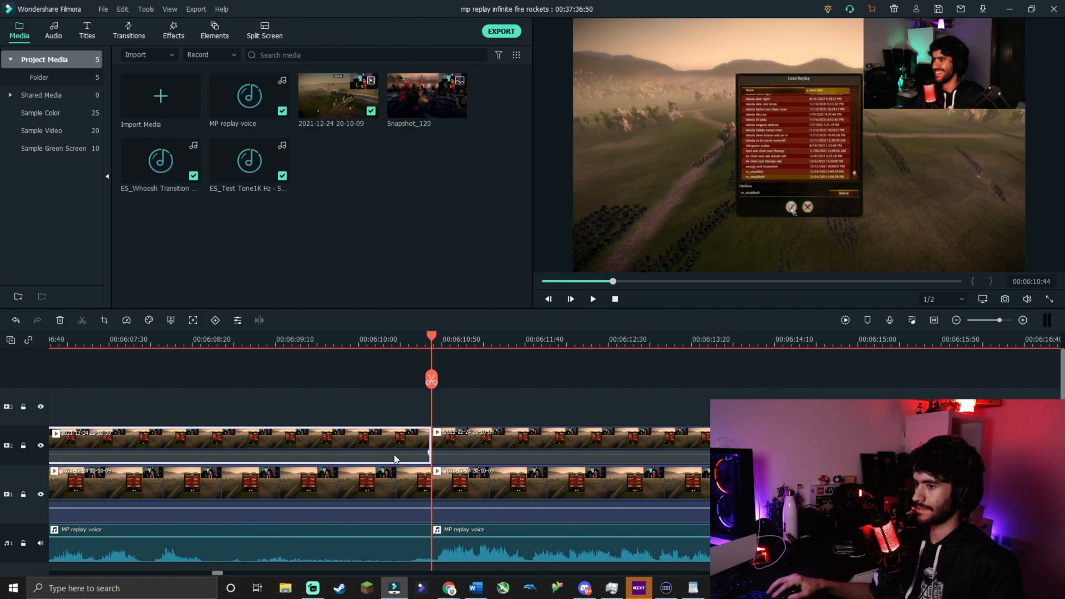
key("Delete")
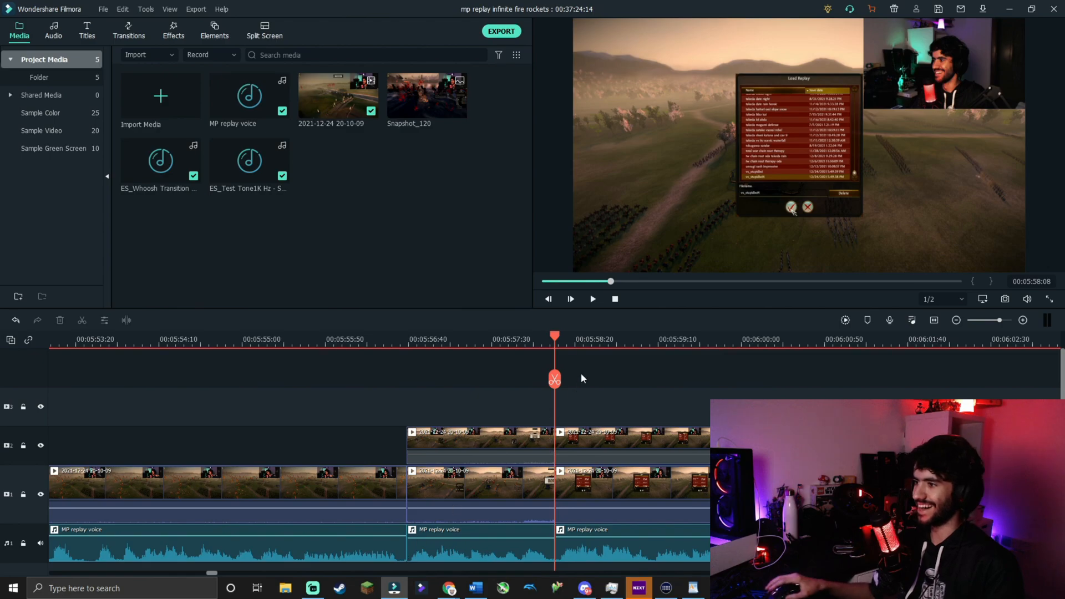
Step: Play from the join at 00:05:58:08 and split all tracks at 00:06:01:15, after the reaction
left_click(593, 299)
left_click_drag(625, 543, 626, 545)
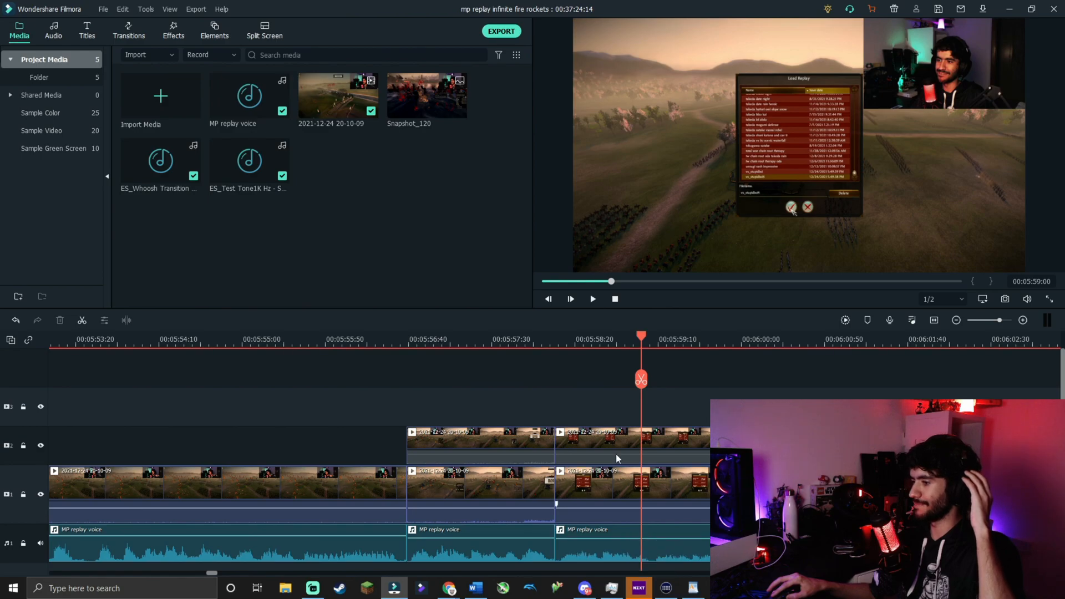
left_click(594, 303)
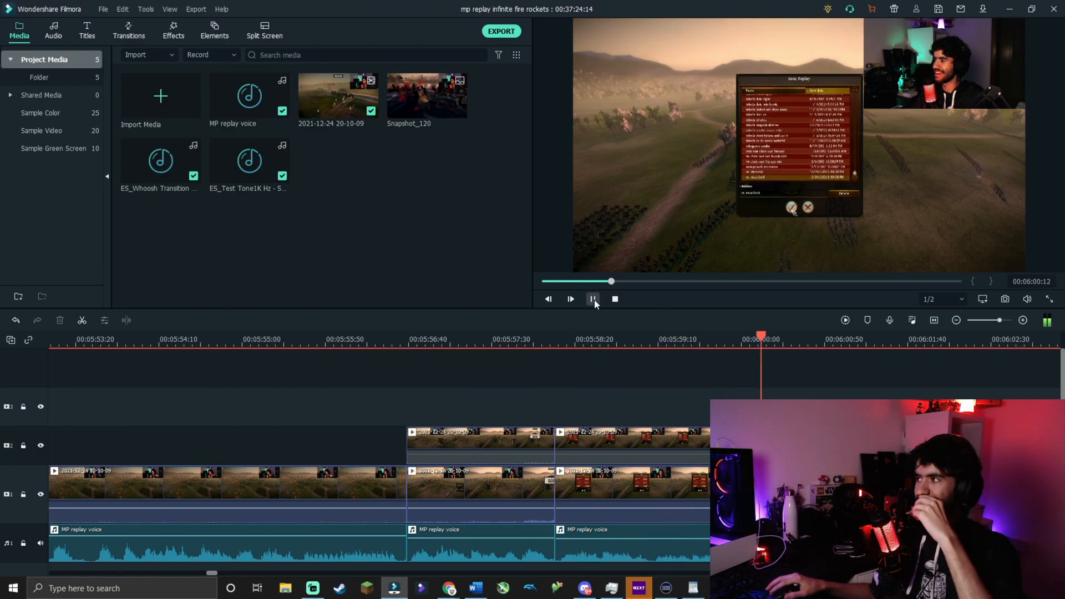
key("space")
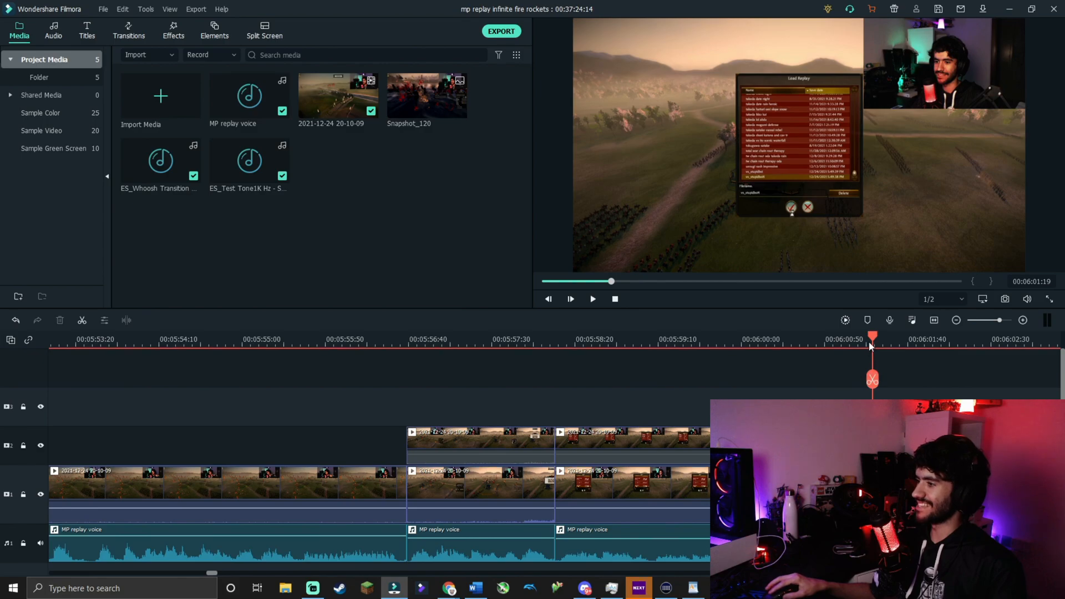
Step: Enlarge the webcam overlay on the upper-track segment starting at 00:05:58:08 until it covers most of the frame, and replay the passage
left_click(557, 453)
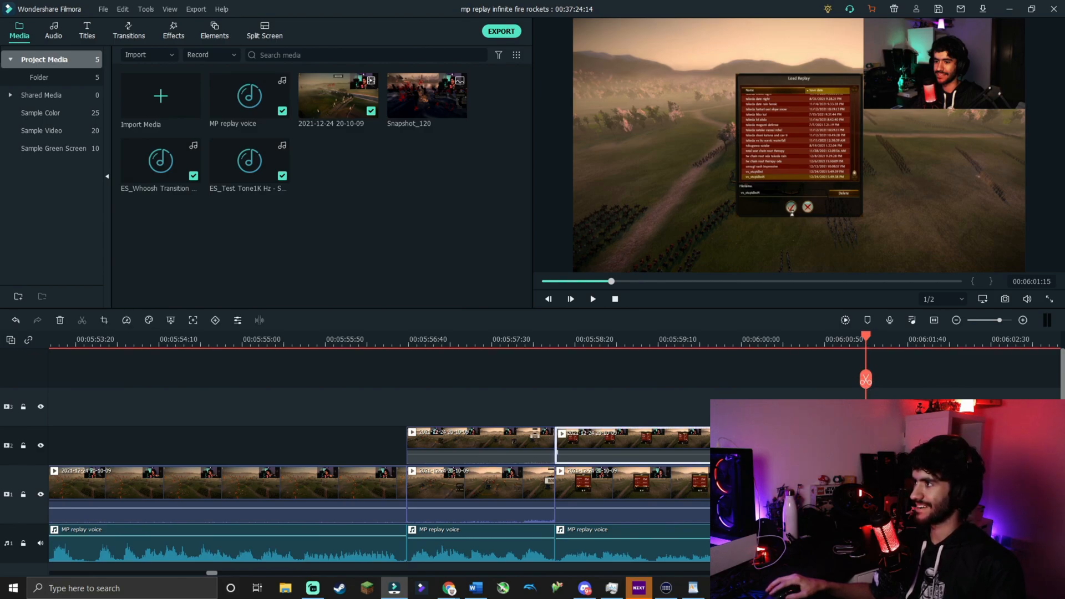
double_click(556, 453)
left_click(493, 299)
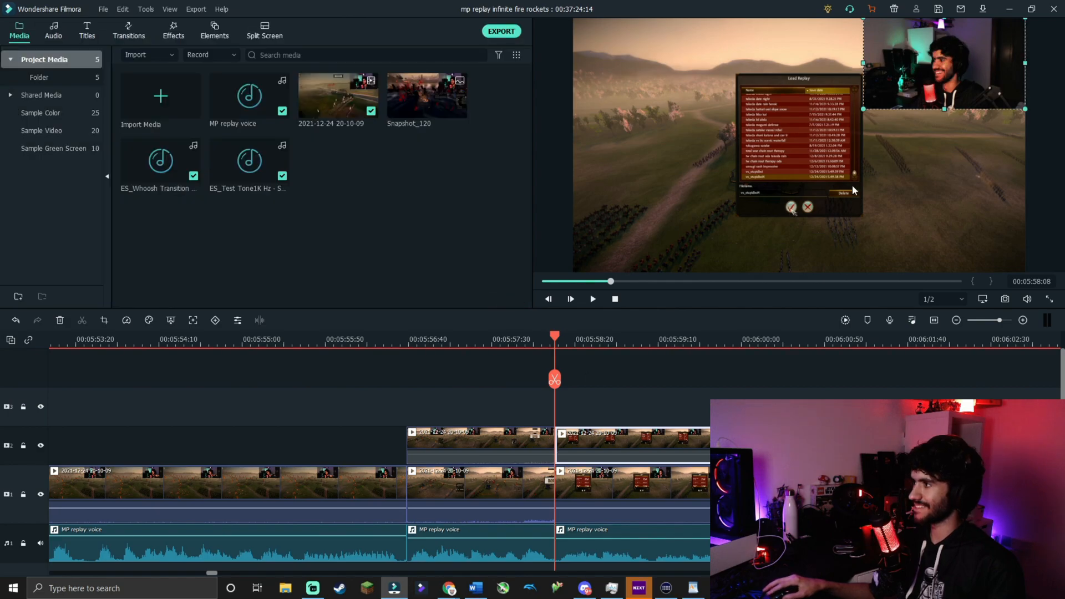
left_click_drag(867, 107, 754, 229)
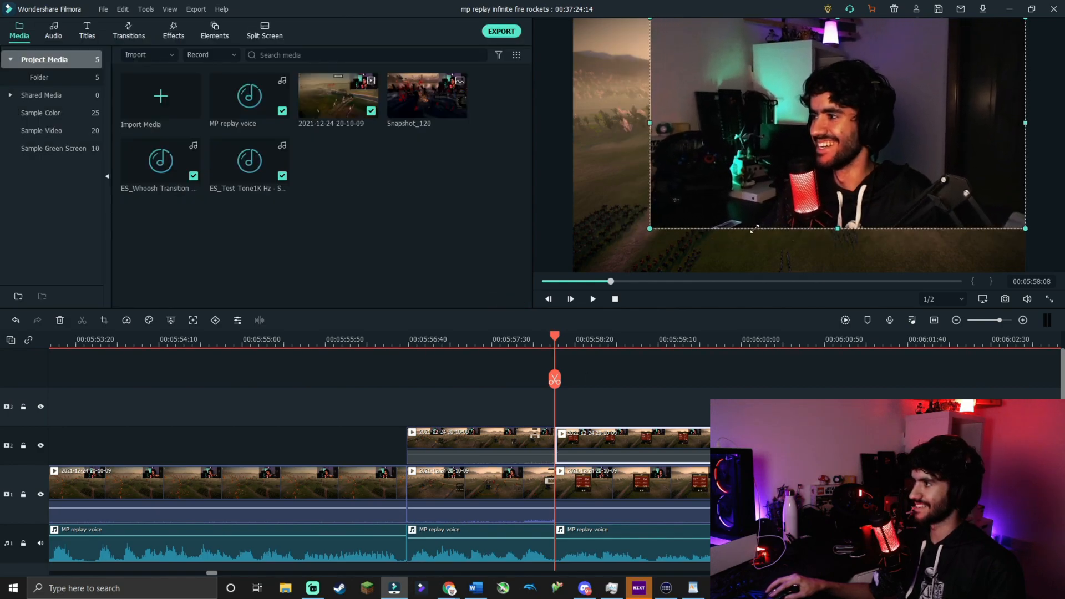
left_click_drag(554, 342, 536, 335)
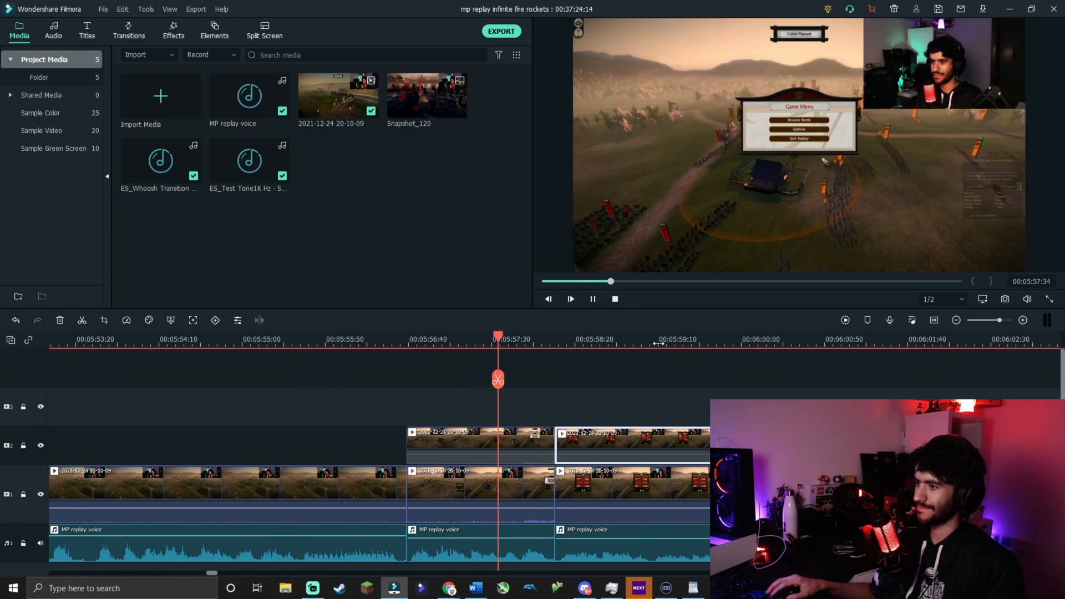
left_click(593, 299)
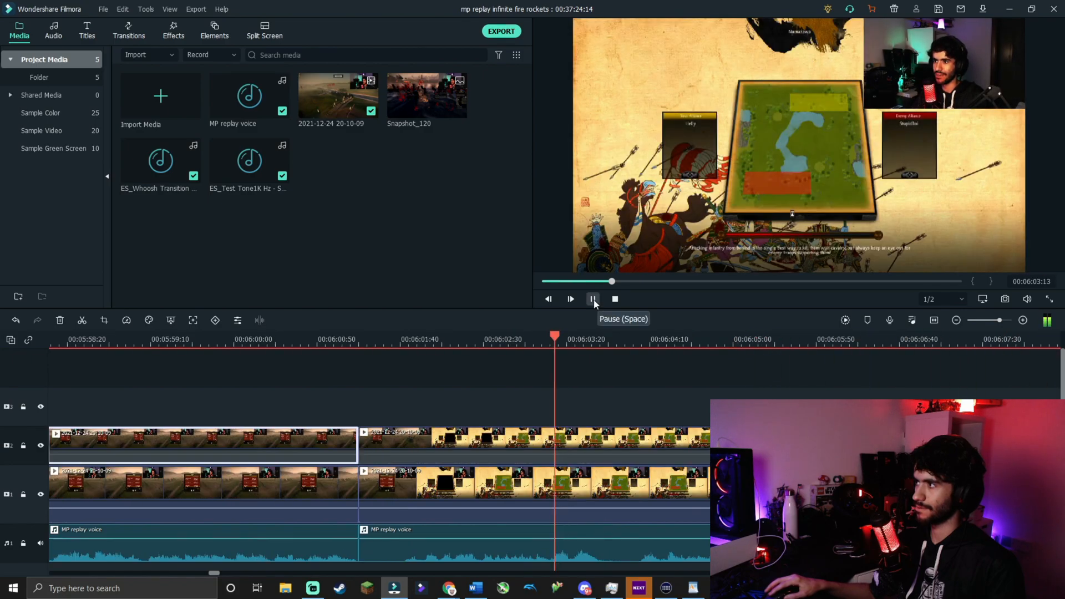
Step: Split all tracks at about 00:06:03:42, during the loading screen, and play onward
left_click(594, 301)
mouse_move(599, 337)
left_mouse_down()
mouse_move(571, 342)
mouse_move(603, 348)
left_mouse_up()
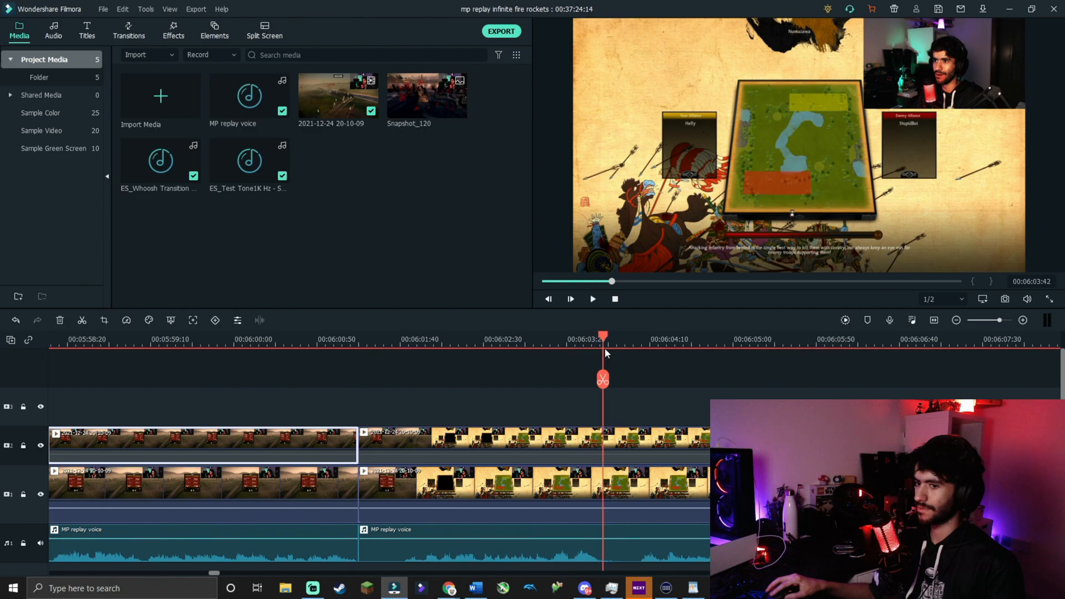
left_click(568, 387)
left_click(606, 379)
left_click(645, 346)
left_click(593, 300)
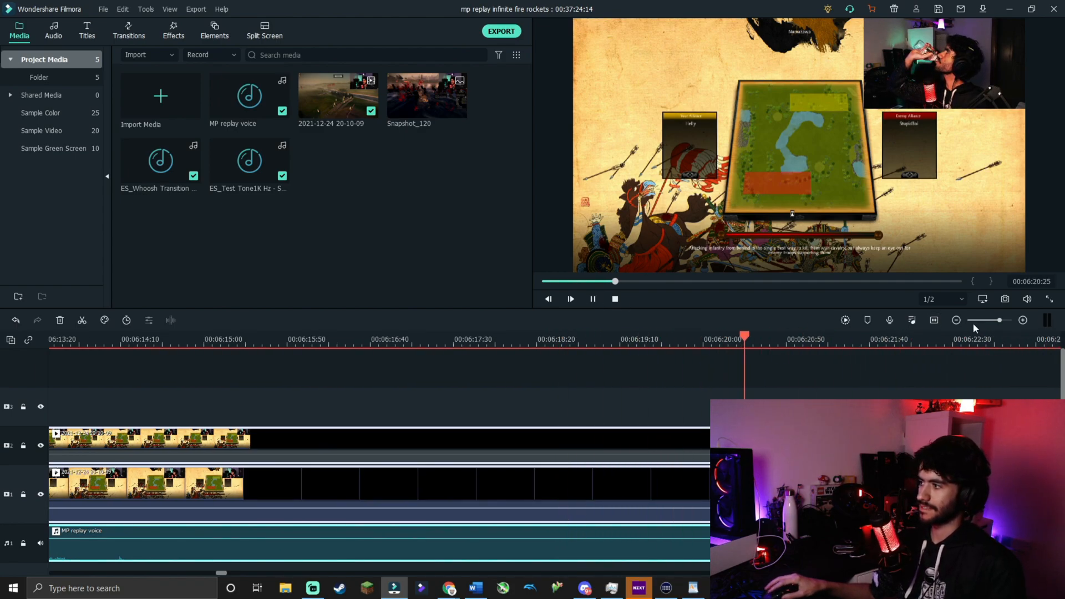
Step: Split all tracks at 00:06:25:04, once the battle map is shown, and ripple delete the preceding loading-screen segment on both video tracks and voice
left_click(989, 321)
left_click(991, 321)
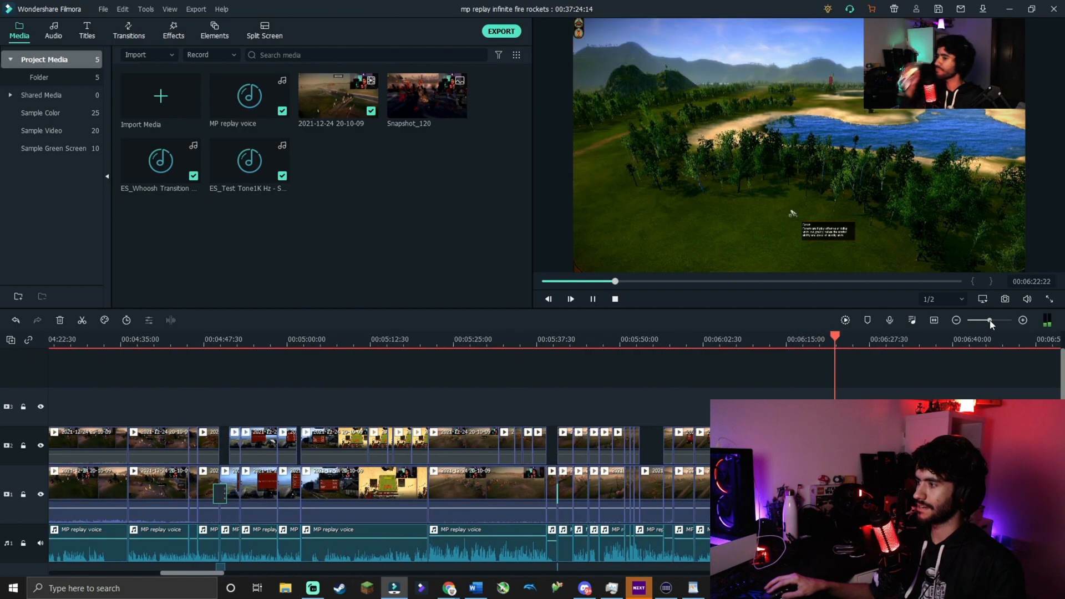
left_click(998, 322)
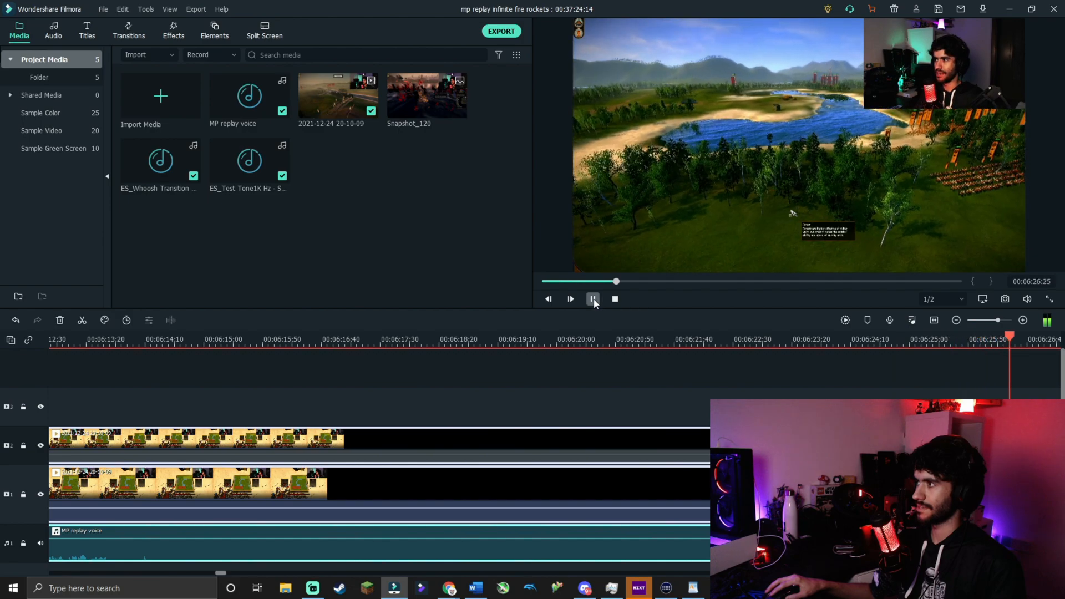
left_click(593, 299)
left_click(914, 340)
left_click(915, 380)
left_click(888, 443)
left_click(887, 485, "ctrl")
left_click(888, 544, "ctrl")
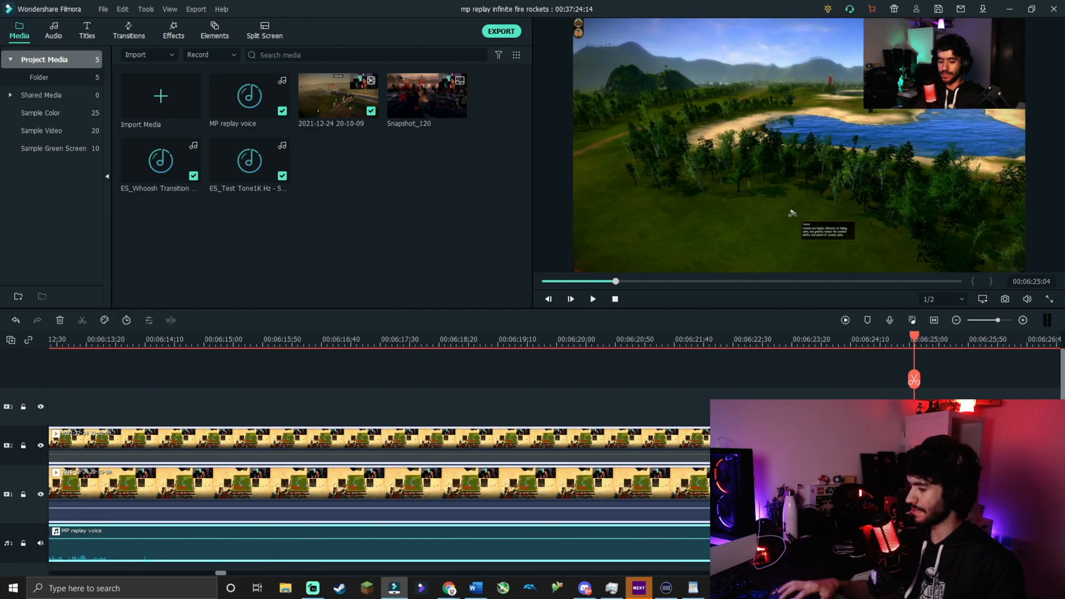
key("shift+Delete")
Step: Review the passage from about 00:06:00:24 to 00:06:05:35, checking the join between the loading screen and the battle map
left_click_drag(559, 336, 321, 328)
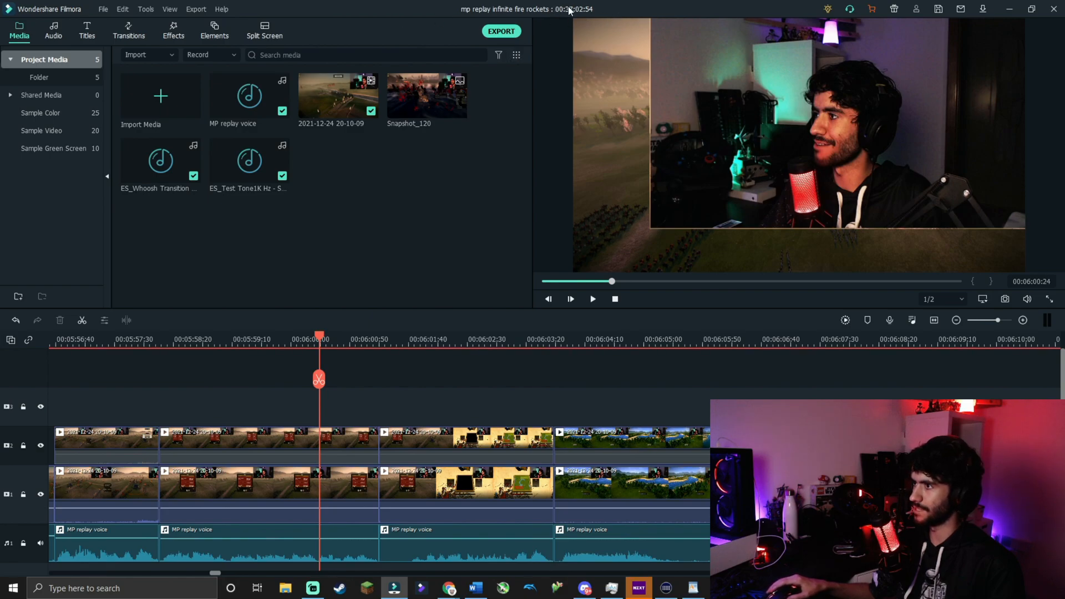
left_click_drag(327, 343, 521, 353)
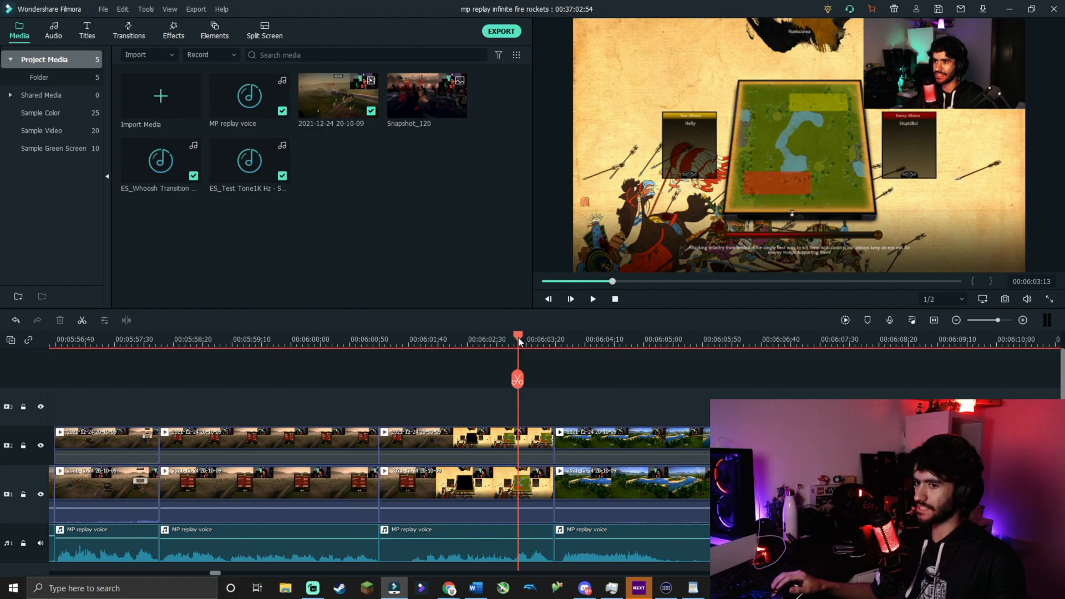
left_click_drag(520, 341, 687, 369)
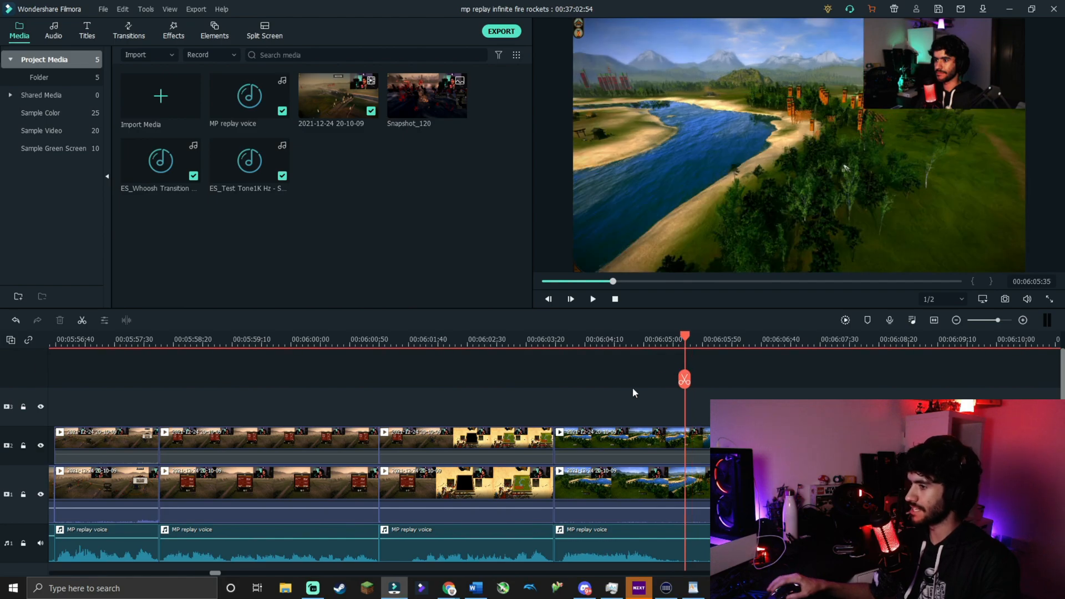
left_click(683, 338)
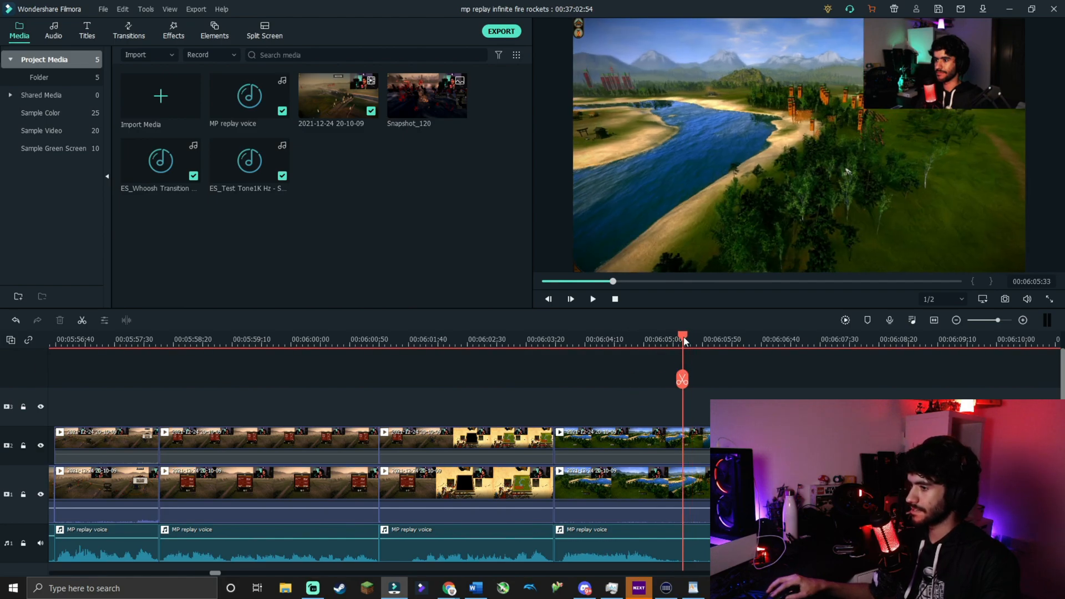
left_click_drag(682, 337, 521, 337)
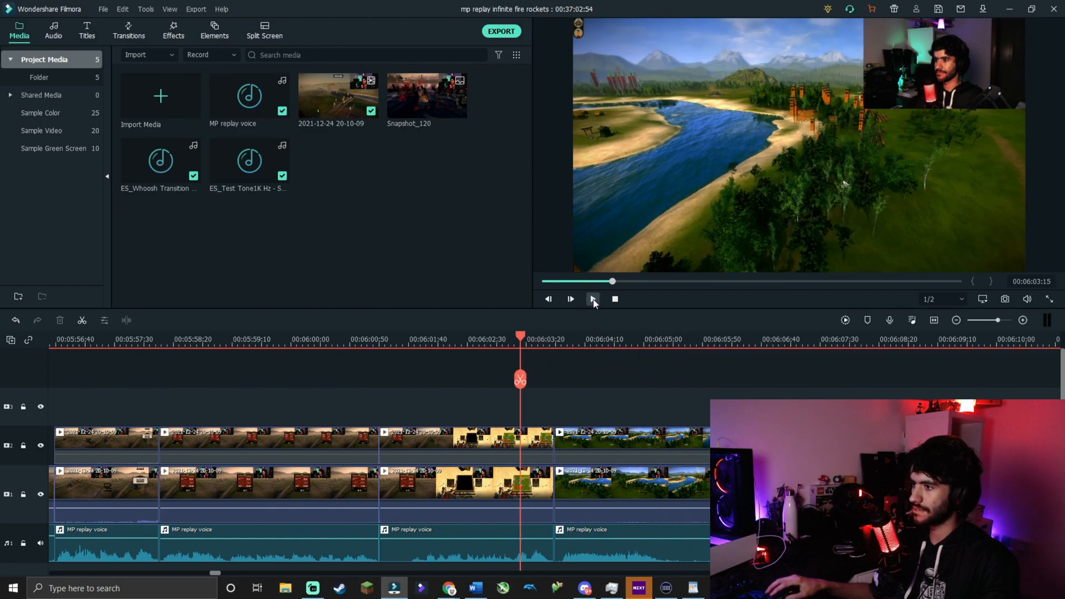
left_click(593, 300)
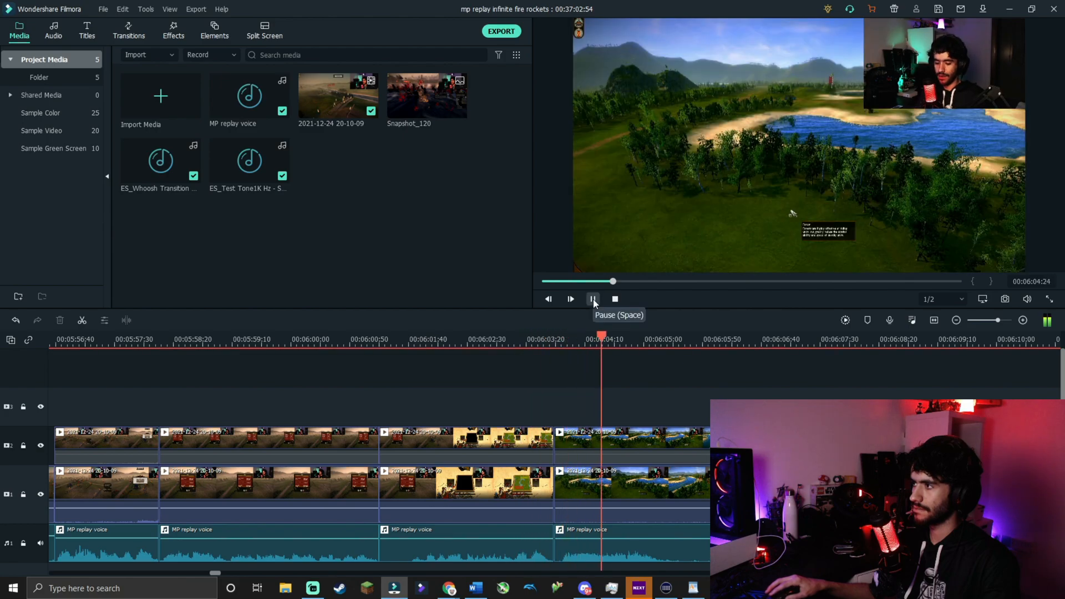
left_click(593, 302)
left_click_drag(662, 337, 327, 339)
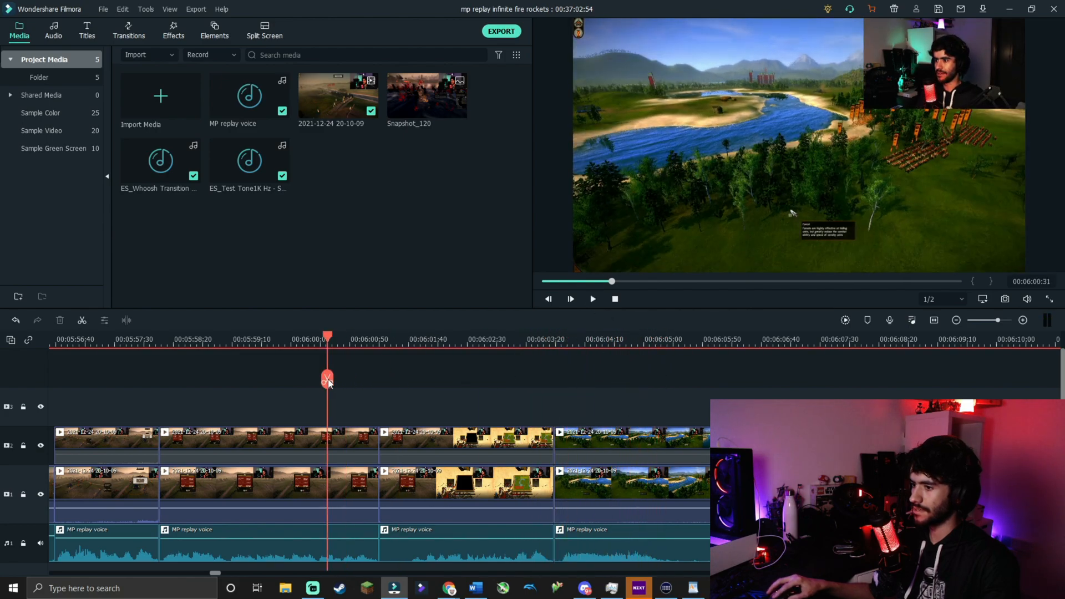
left_click(593, 299)
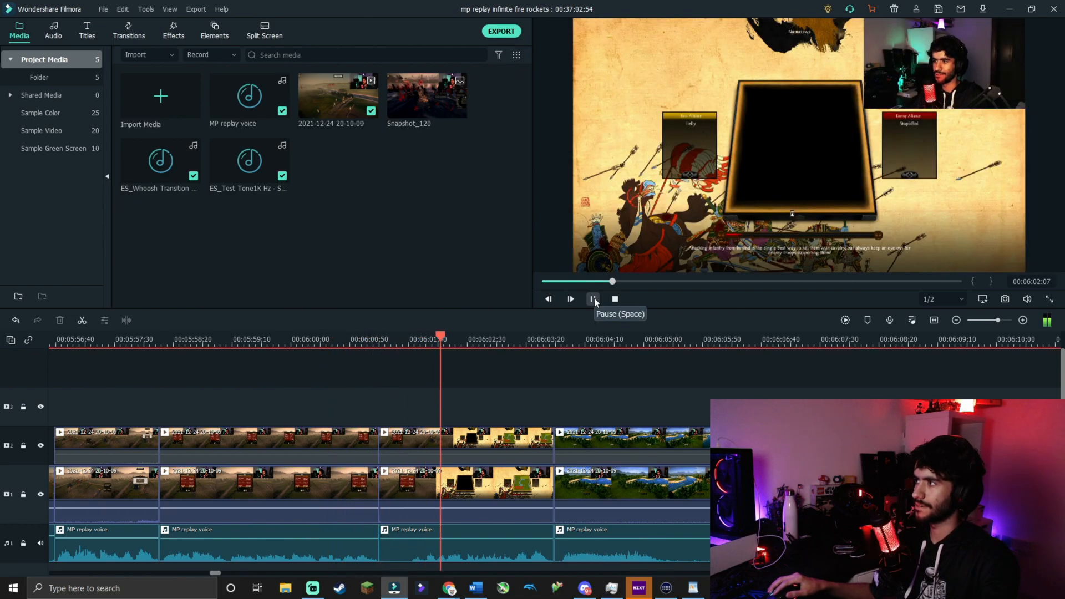
Step: Split all tracks at 00:06:03:08 and ripple delete the short leftover loading-screen segment before the battle map
mouse_move(525, 341)
left_mouse_down()
mouse_move(497, 340)
mouse_move(527, 340)
mouse_move(512, 338)
left_mouse_up()
left_click(593, 300)
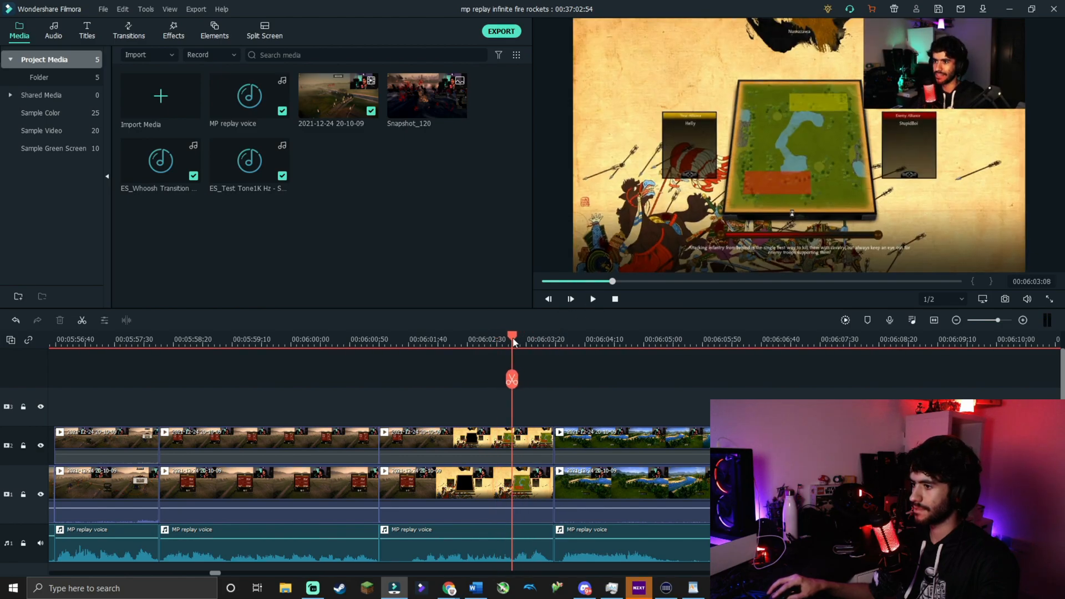
left_click(511, 380)
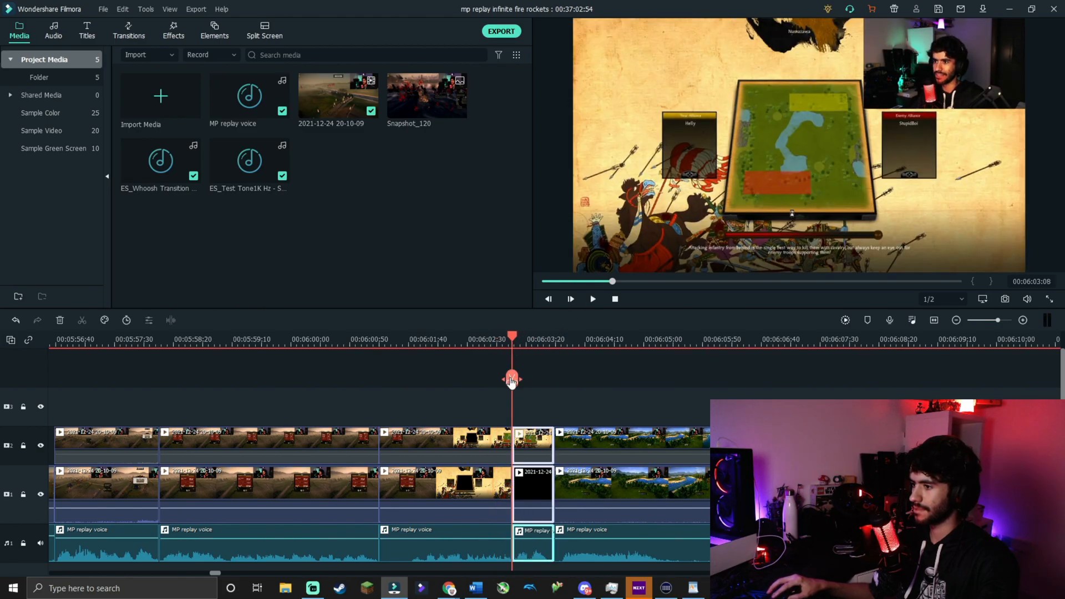
key("Delete")
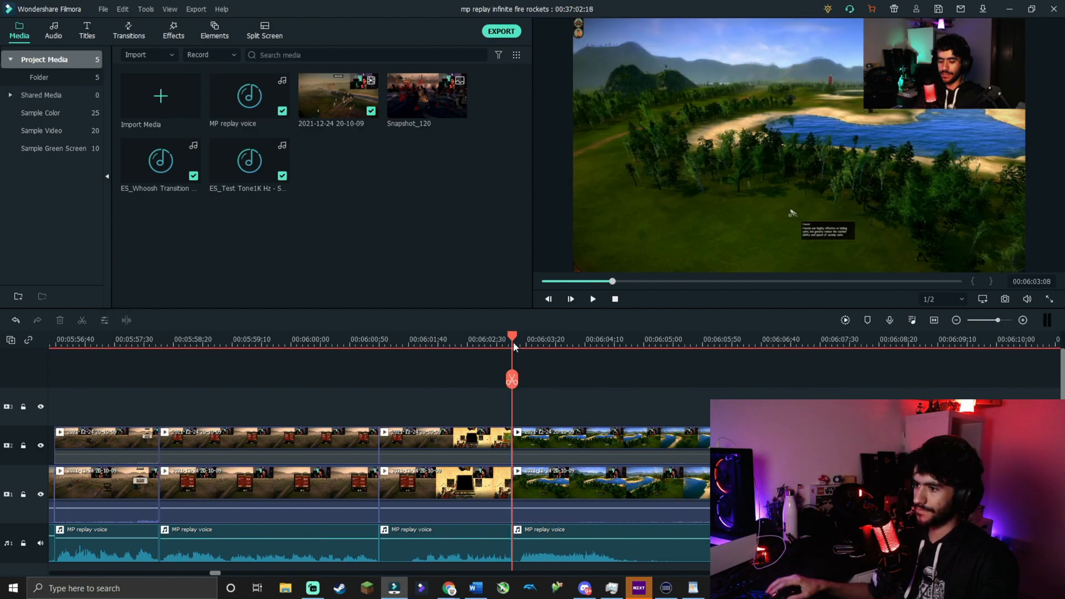
Step: Add the favorite Flip Roll 3 transition to the lower video track at the 00:06:03:08 cut between loading screen and battle map
left_click_drag(513, 343, 506, 345)
left_click(127, 32)
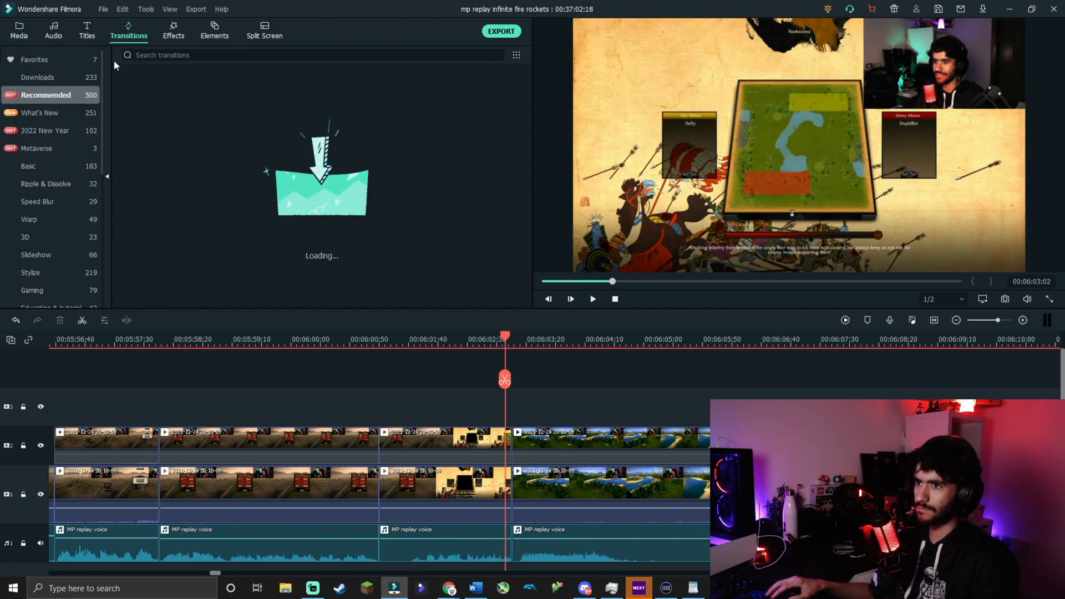
left_click(61, 64)
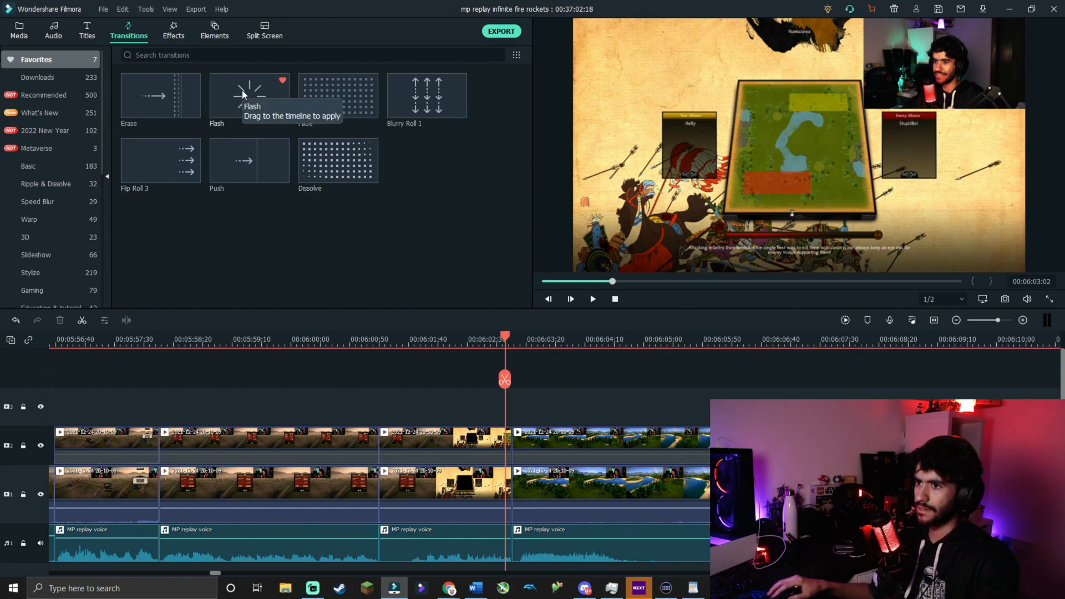
left_click_drag(165, 155, 508, 491)
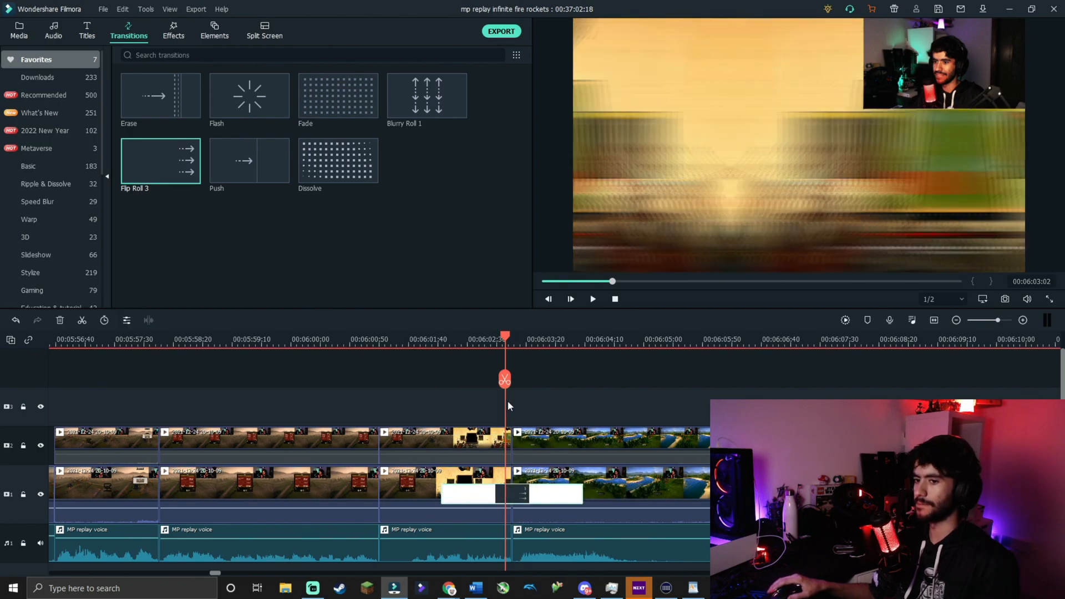
Step: Play through the Flip Roll 3 transition to check it, and return the playhead to 00:06:01:48
left_click_drag(503, 337, 405, 342)
scroll(515, 403, "down", 1)
scroll(463, 341, "up", 1)
left_click(593, 299)
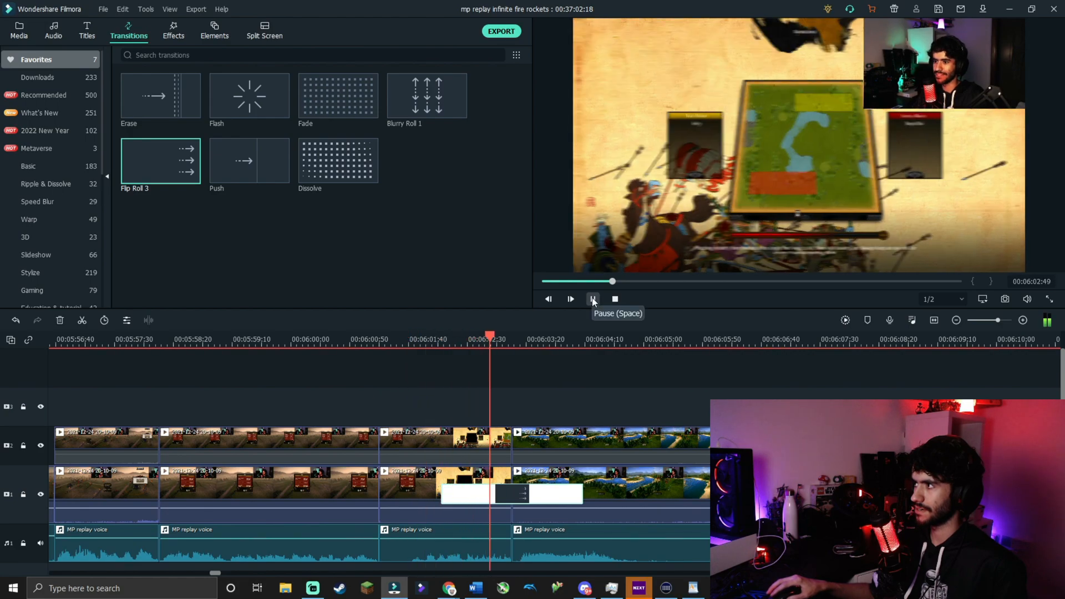
left_click(593, 299)
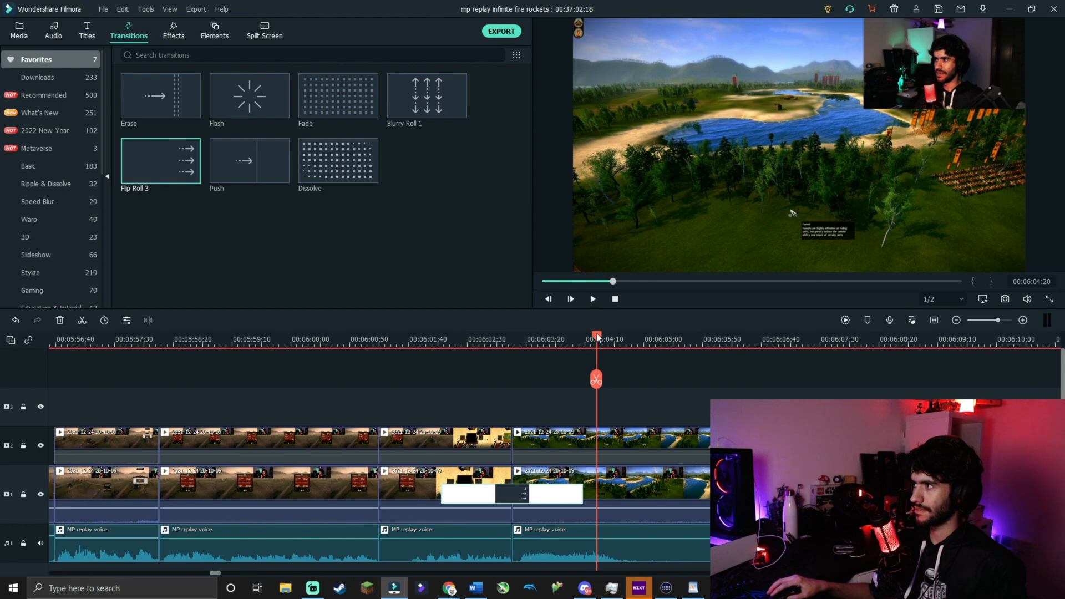
left_click_drag(597, 348, 418, 352)
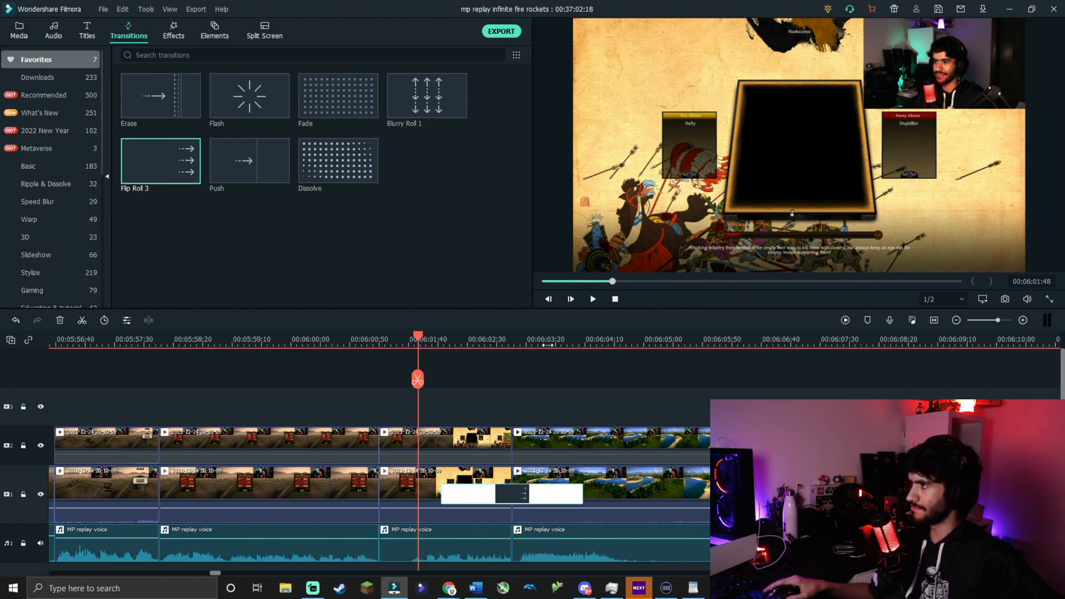
Step: Replay the passage from the loading screen into the battle map, from just before the Flip Roll 3 transition
left_click(405, 341)
left_click(593, 299)
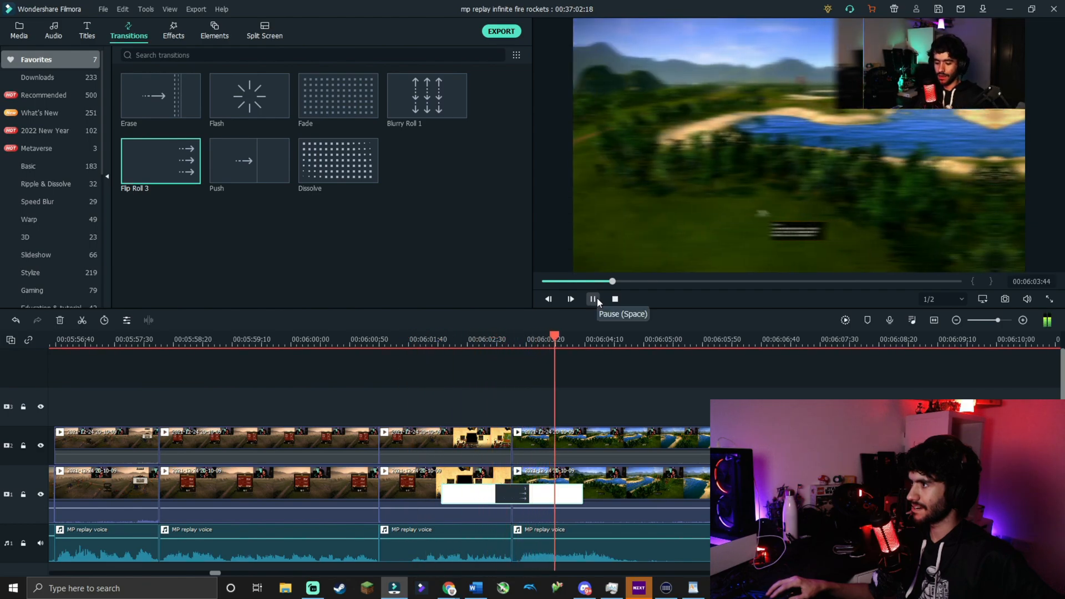
left_click(597, 298)
Step: Tighten the crop of the webcam overlay clip after the loading-screen cut to 674 x 379 at a 16:9 ratio
left_click_drag(607, 339, 581, 339)
double_click(528, 438)
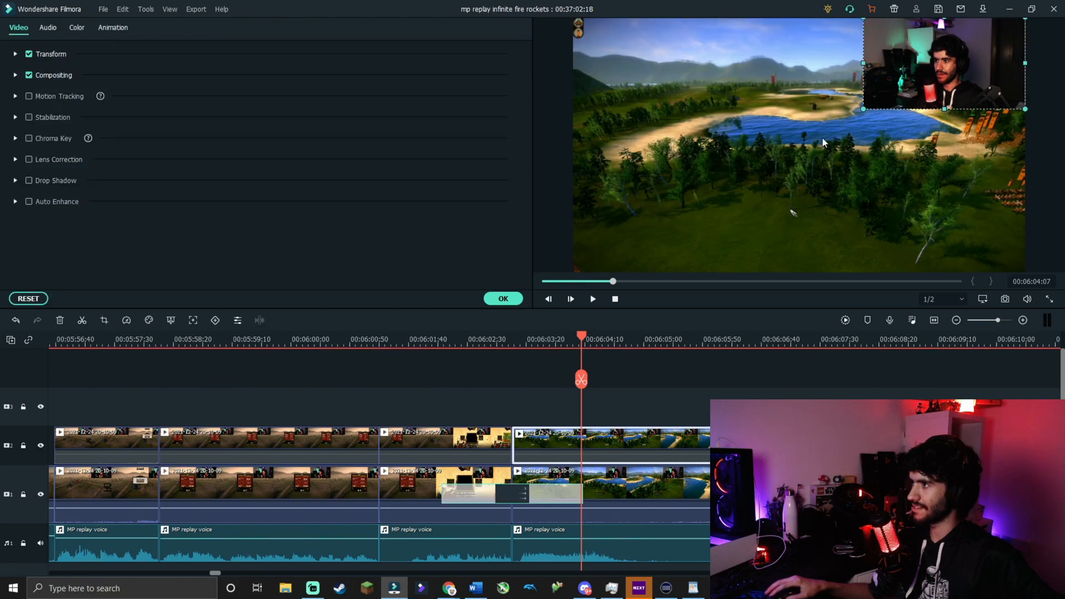
right_click(540, 447)
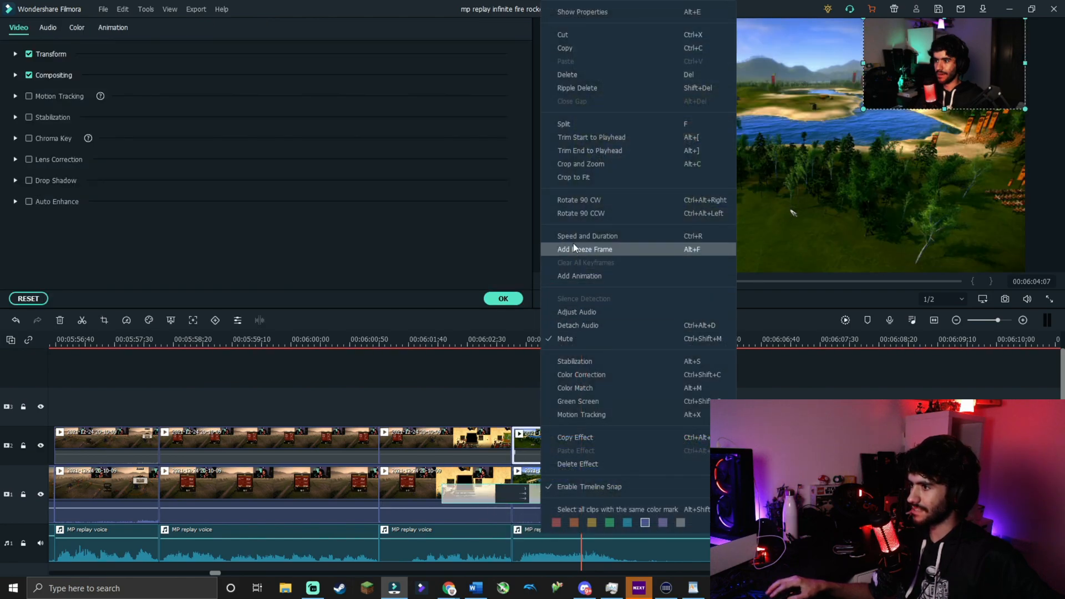
left_click(579, 164)
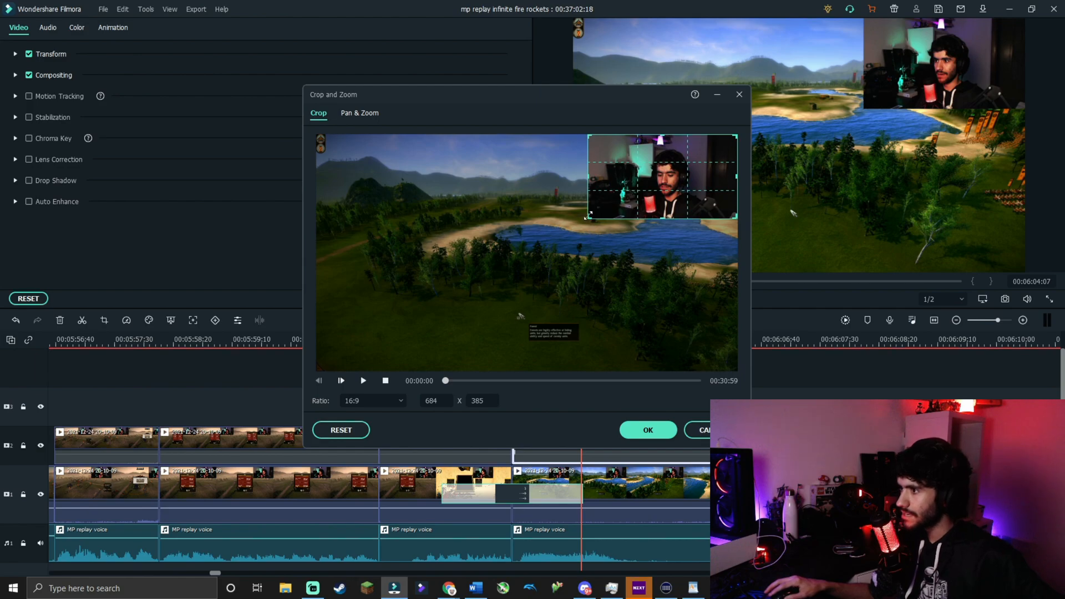
left_click_drag(589, 215, 591, 214)
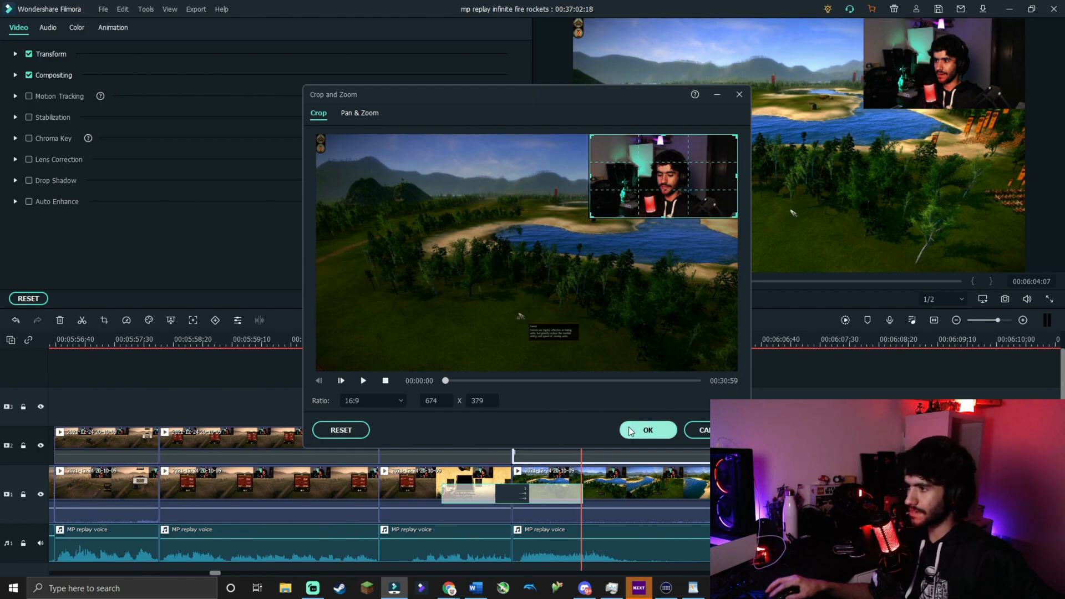
left_click(648, 430)
Step: Replay the Flip Roll 3 transition with the tighter webcam crop, and return the playhead to 00:06:02:07
left_click_drag(584, 339, 498, 340)
left_click(594, 299)
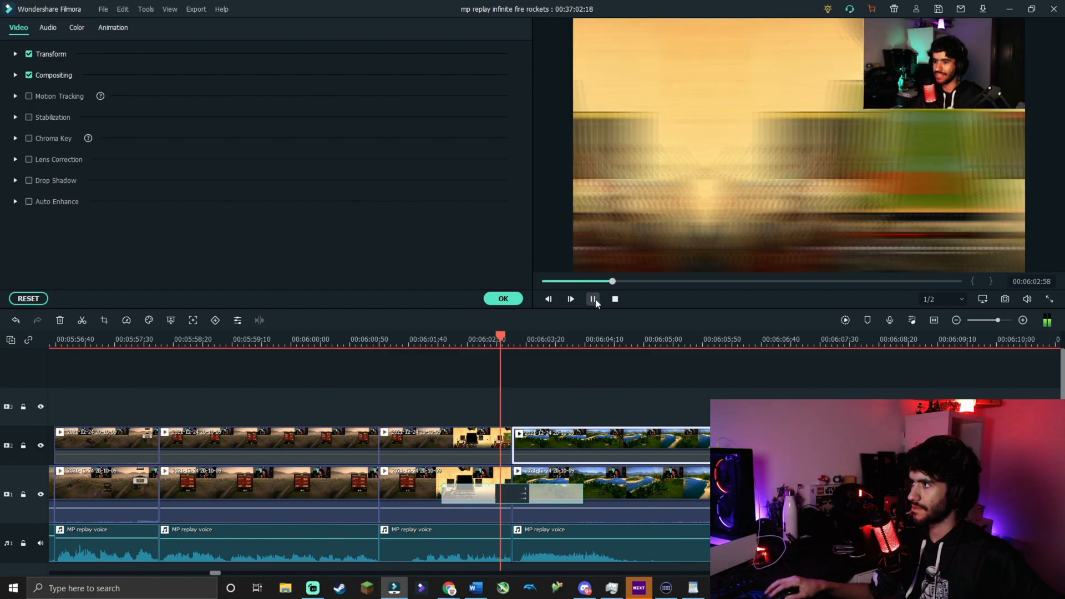
left_click_drag(592, 347, 433, 344)
left_click(505, 301)
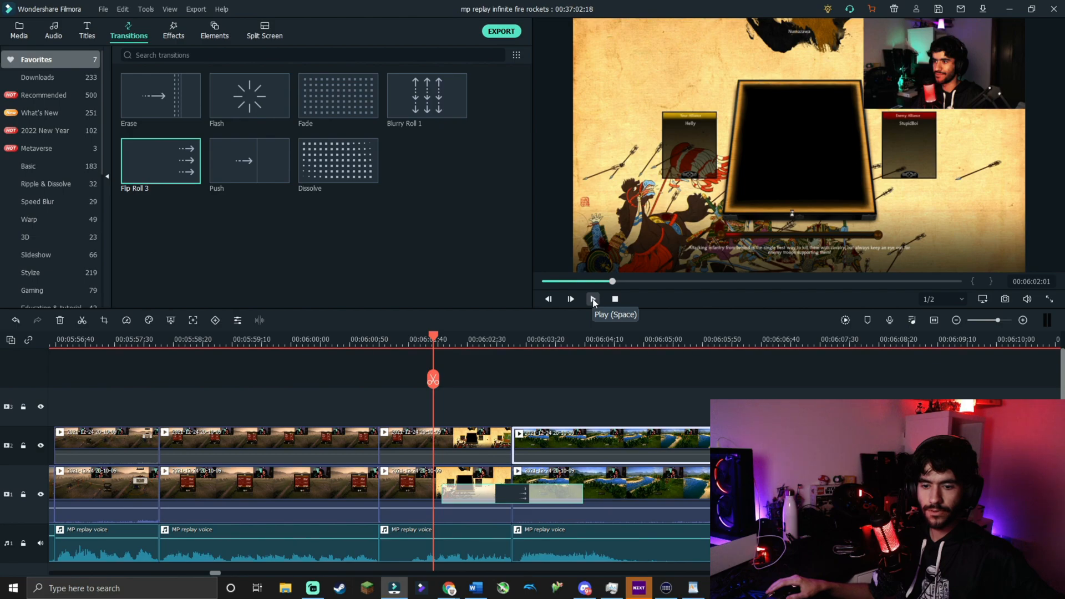
left_click(593, 300)
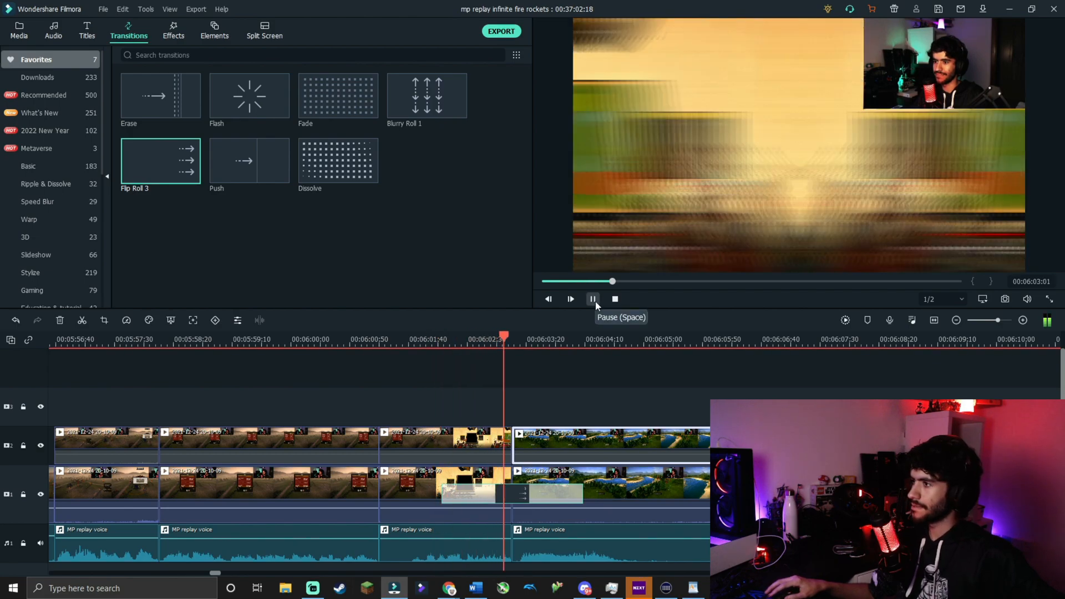
left_click(597, 338)
left_click_drag(597, 338, 442, 364)
Step: Shorten the Flip Roll 3 transition to a duration of 00:00:00:52 and save the project
left_click(457, 491)
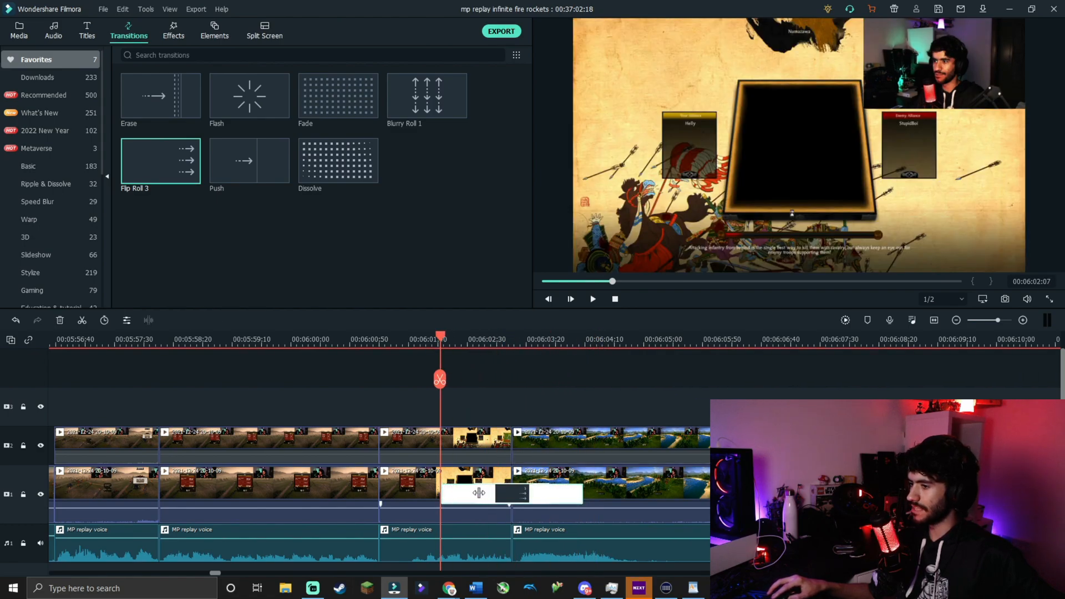
left_click_drag(478, 493, 483, 494)
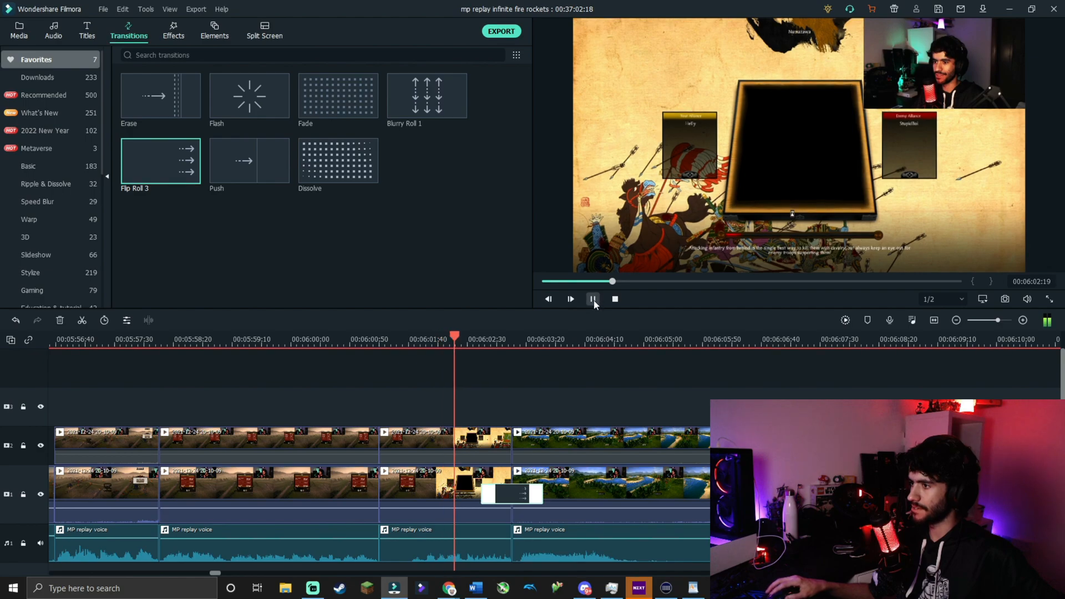
left_click(592, 299)
left_click(102, 11)
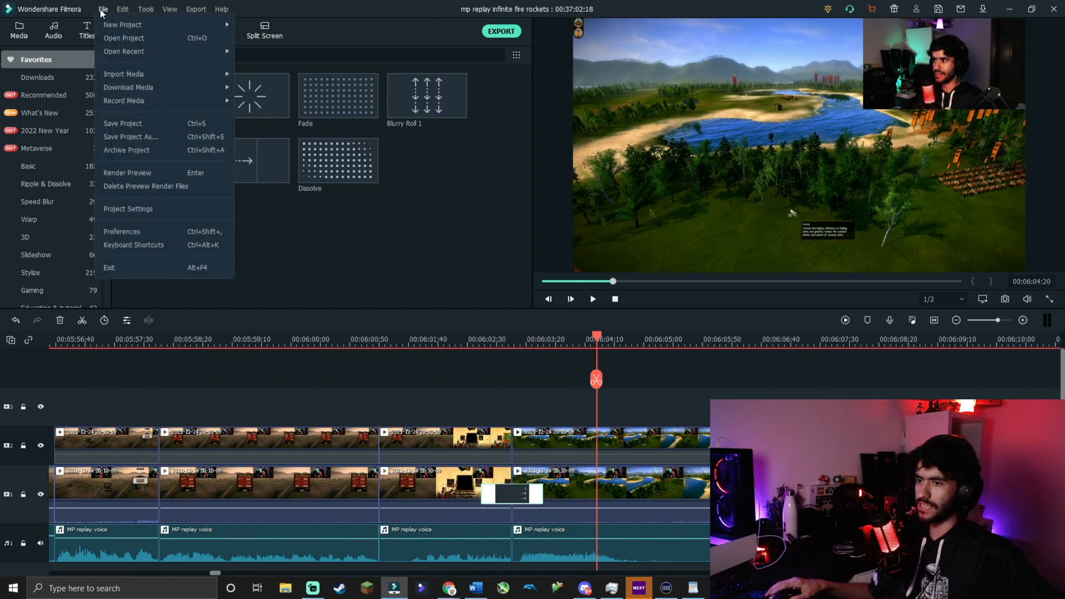
left_click(149, 122)
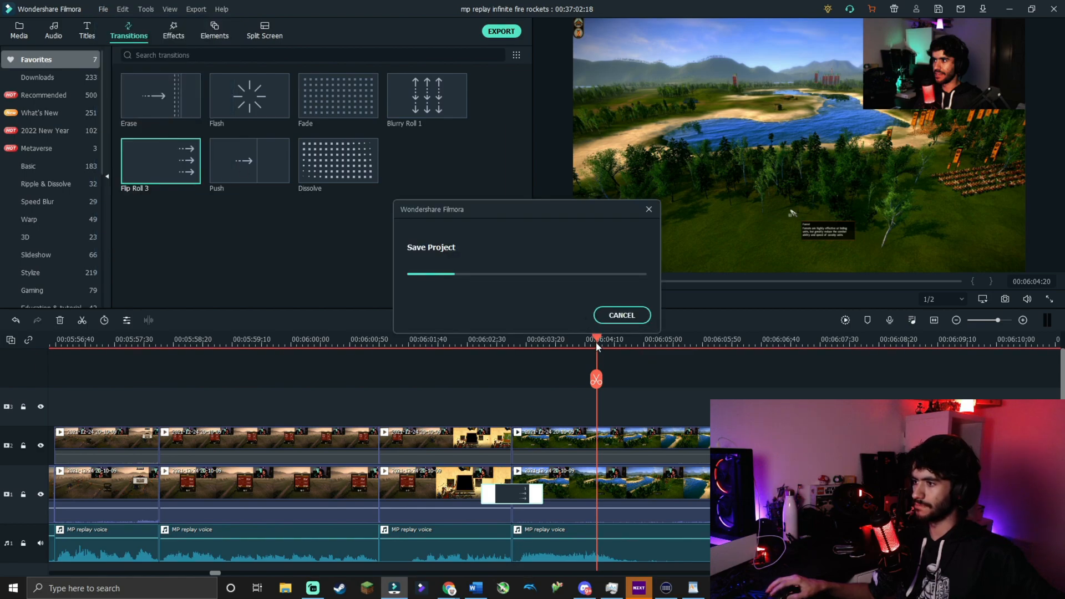
Step: Enable Include Trimmed Frames for the Flip Roll 3 transition and confirm its settings
double_click(514, 495)
left_click(54, 195)
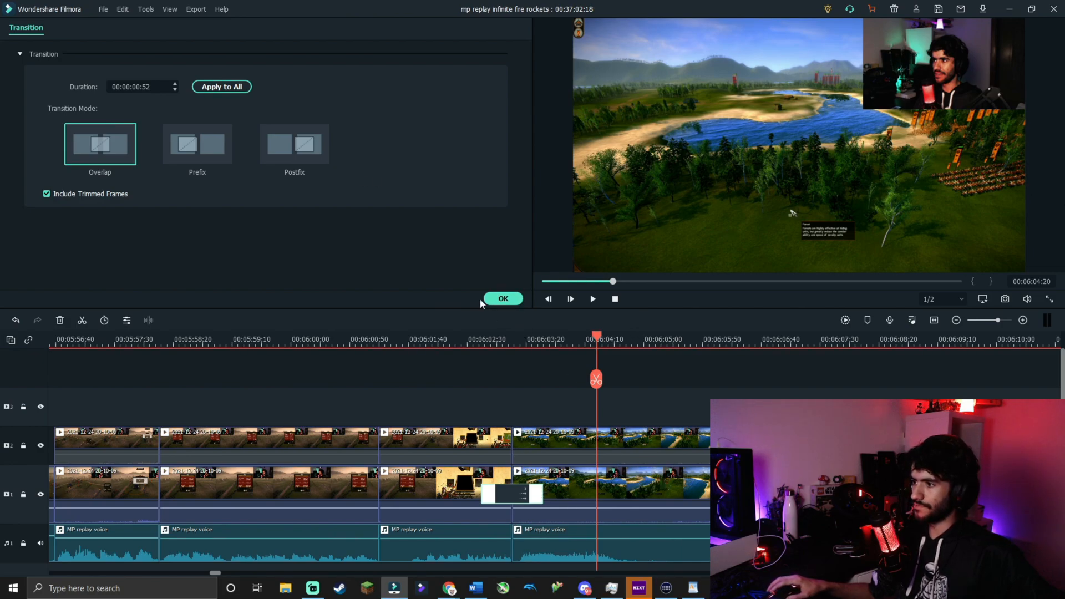
left_click(502, 299)
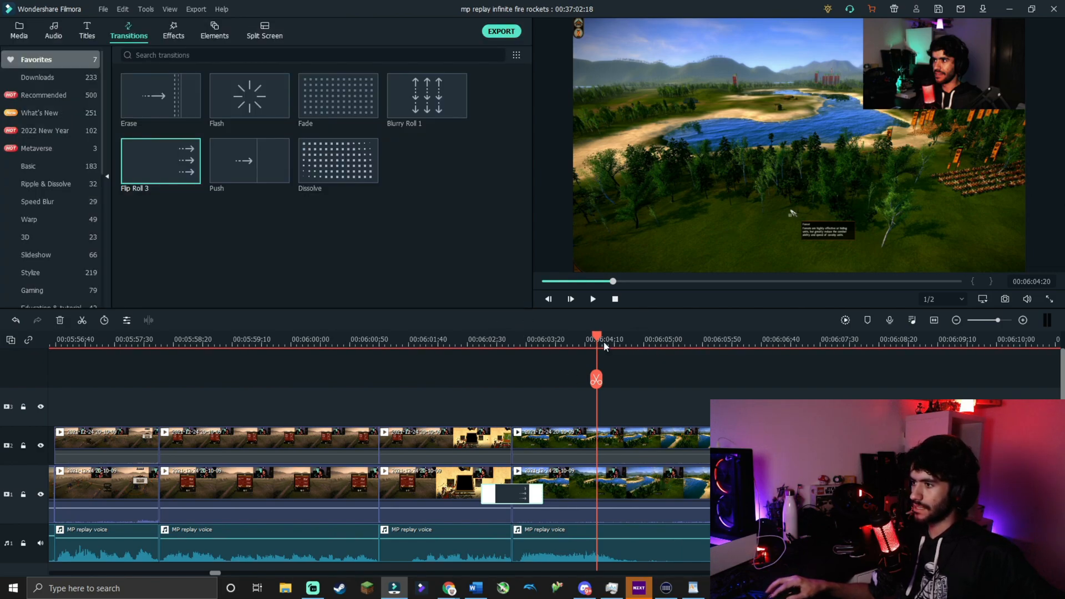
Step: Try the favorite Dissolve transition on the lower video track at the cut near 00:06:01:14, and play it through
left_click_drag(603, 341, 328, 341)
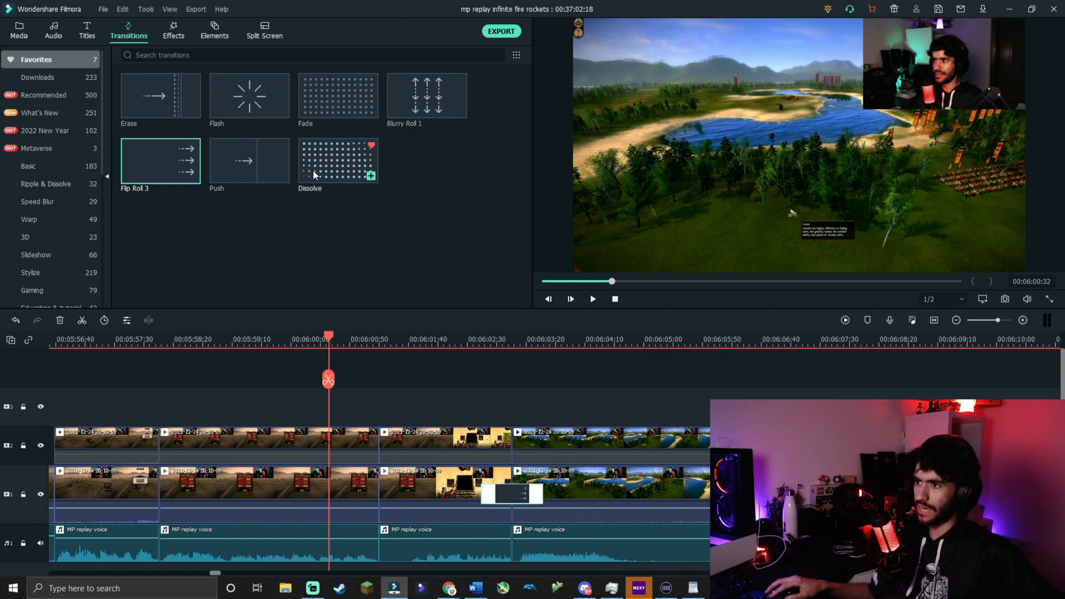
left_click_drag(312, 174, 379, 491)
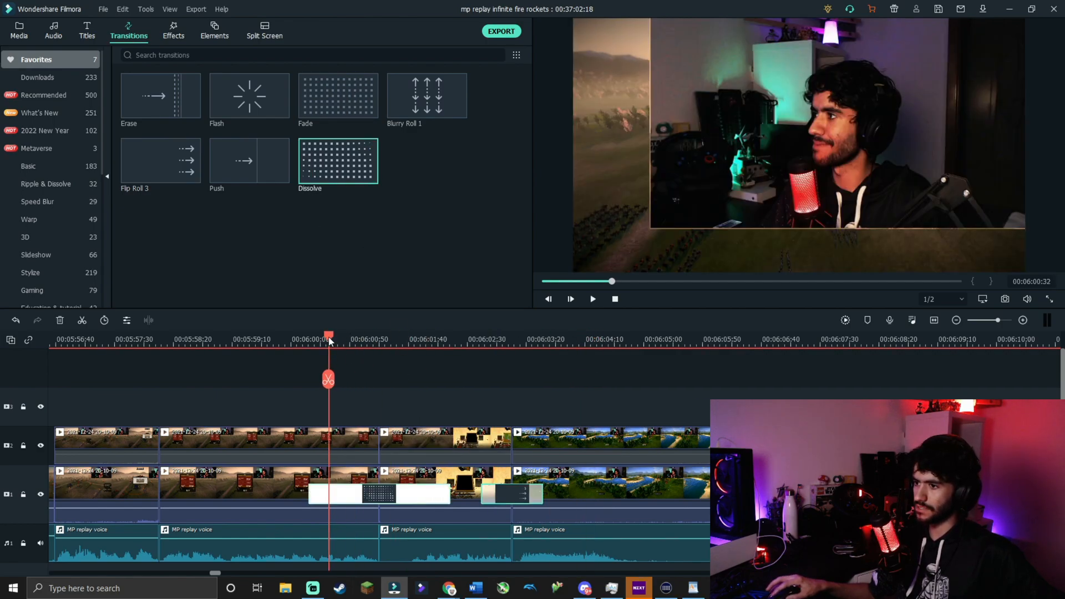
left_click_drag(329, 340, 296, 340)
left_click(349, 166)
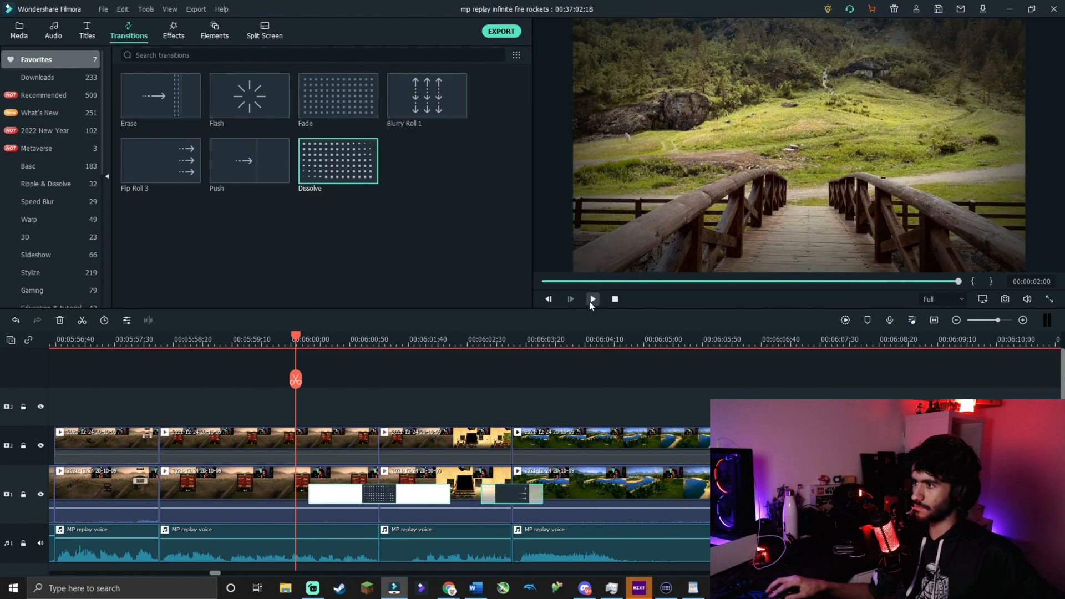
left_click(296, 335)
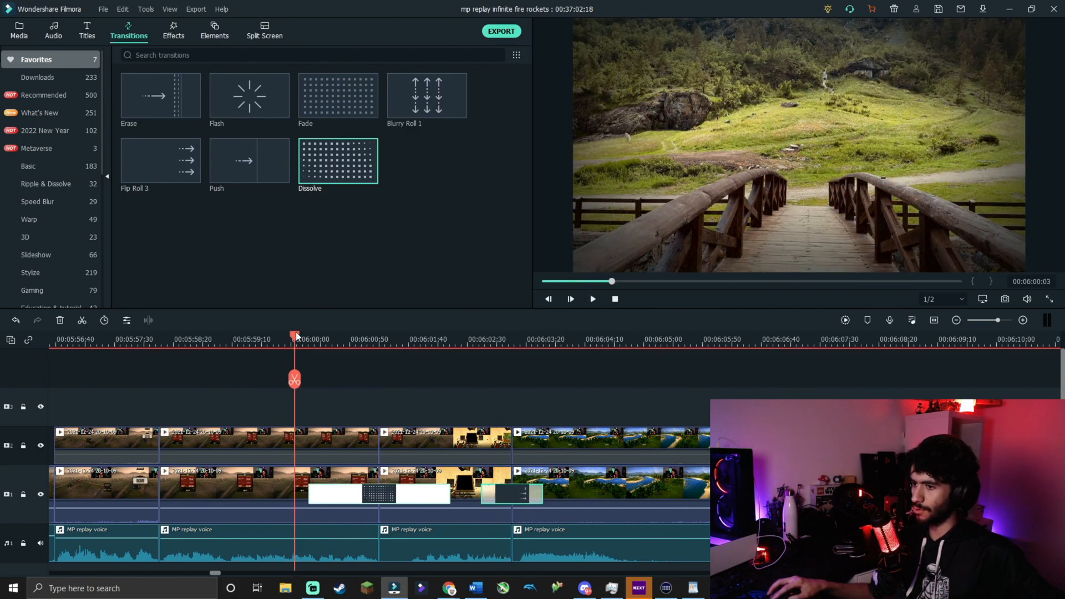
left_click(594, 299)
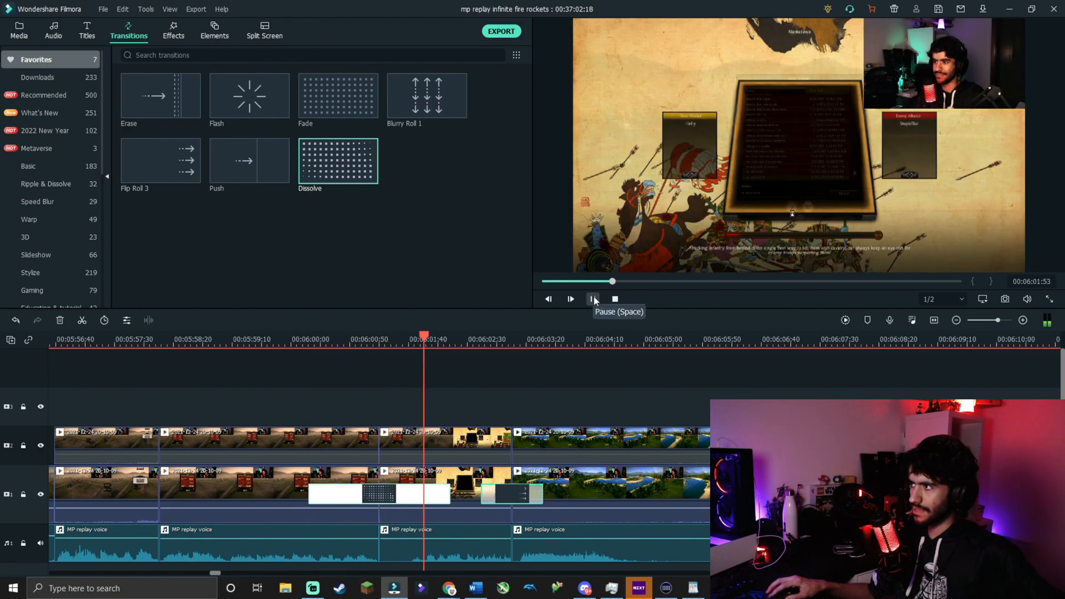
left_click_drag(475, 337, 276, 355)
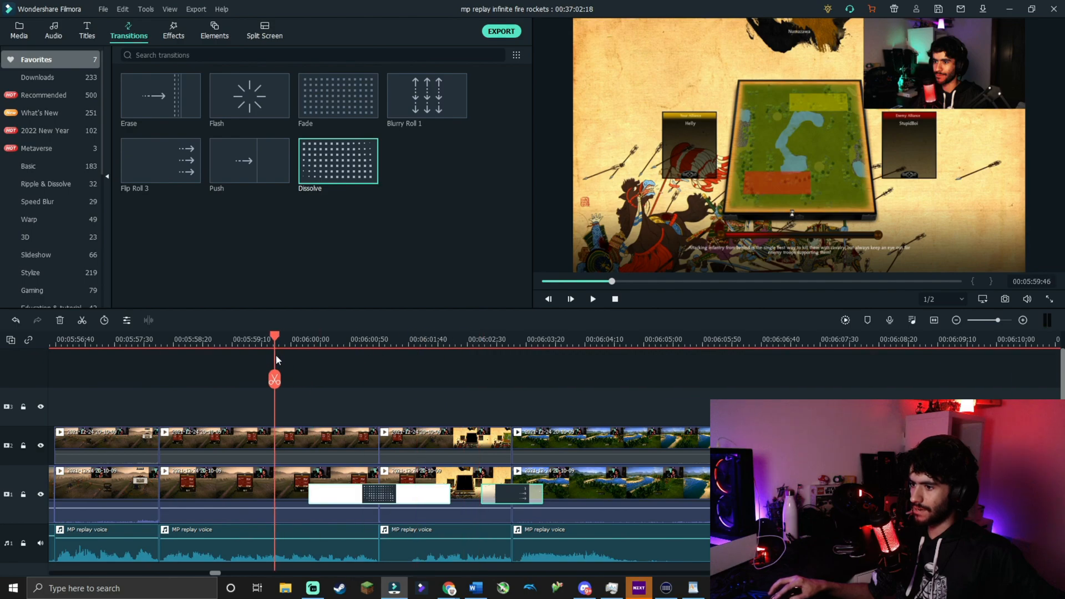
Step: Move the Dissolve transition to the preceding cut near 00:05:58:08 on the lower video track and play it through
left_click_drag(376, 496, 155, 495)
left_click_drag(278, 335, 305, 382)
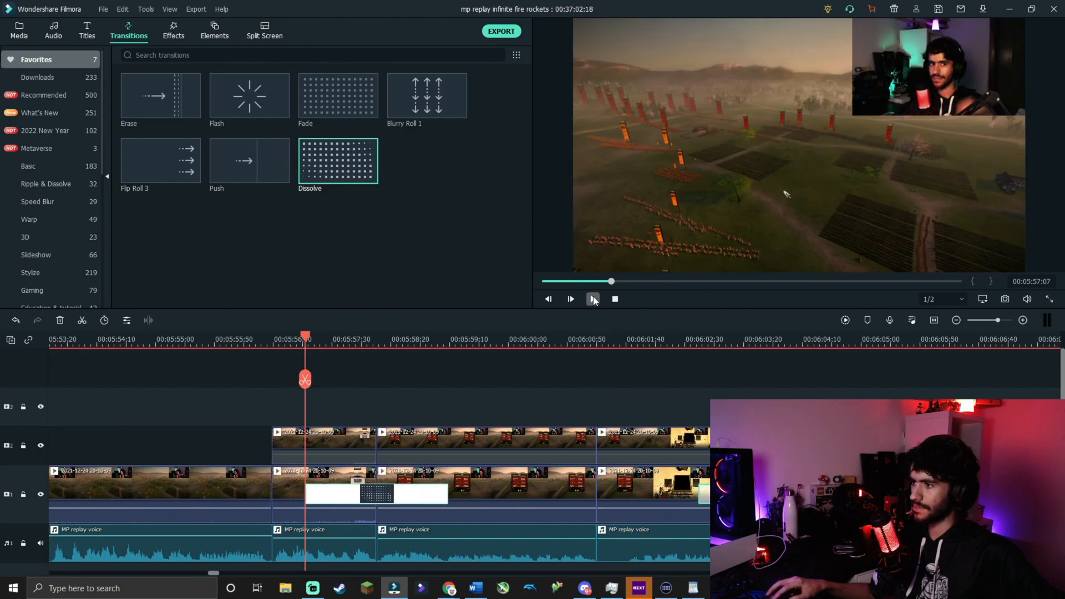
left_click(594, 299)
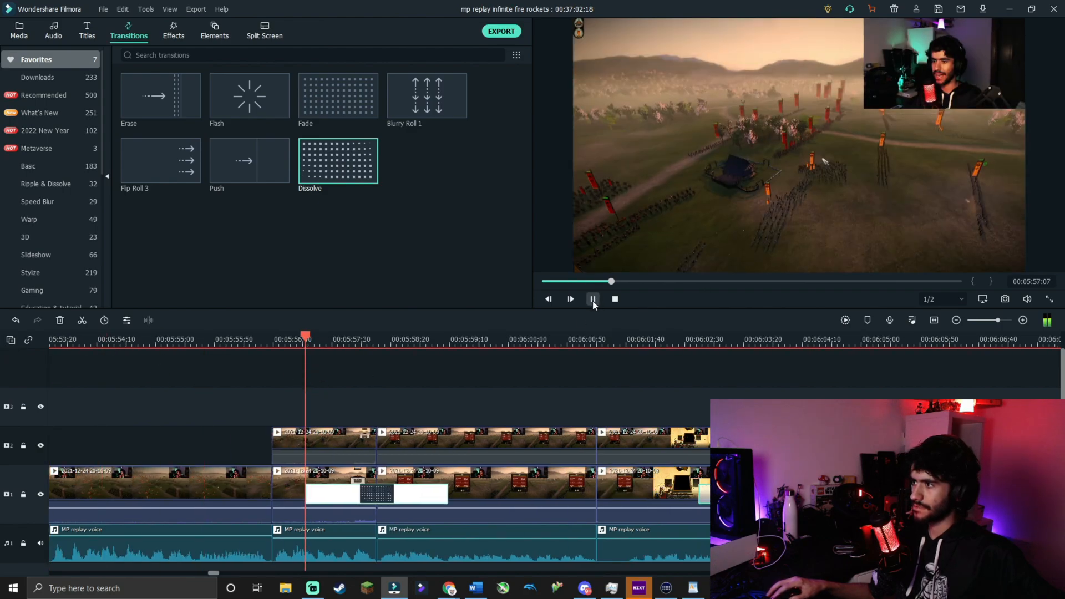
key("space")
Step: Try the Dissolve transition at the earlier cut near 00:05:53:04 on the lower video track, and delete it
left_click_drag(458, 342, 337, 342)
left_click_drag(375, 494, 172, 503)
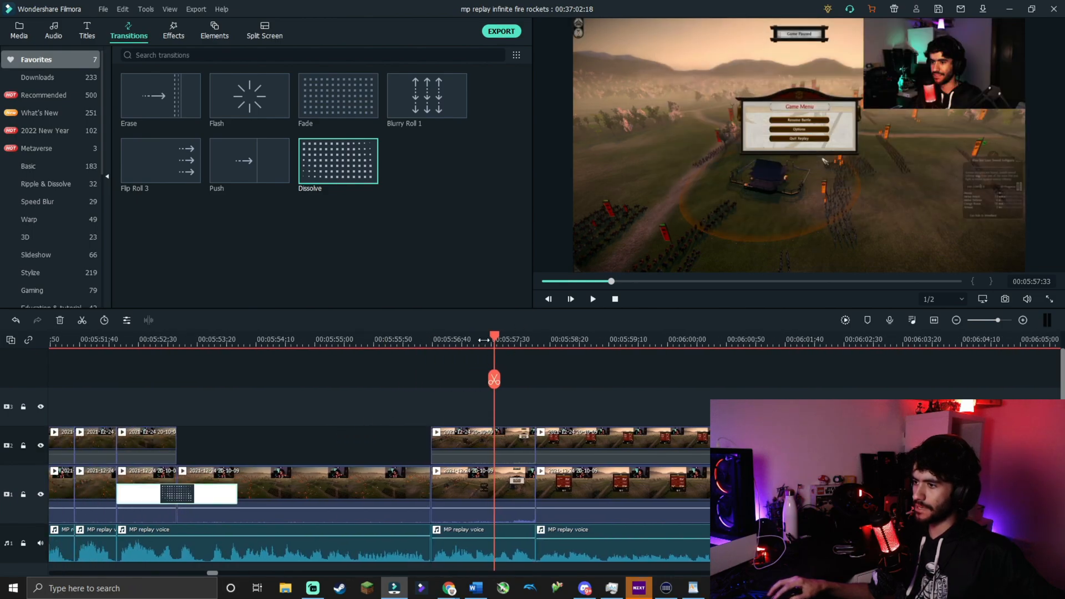
left_click_drag(496, 340, 132, 342)
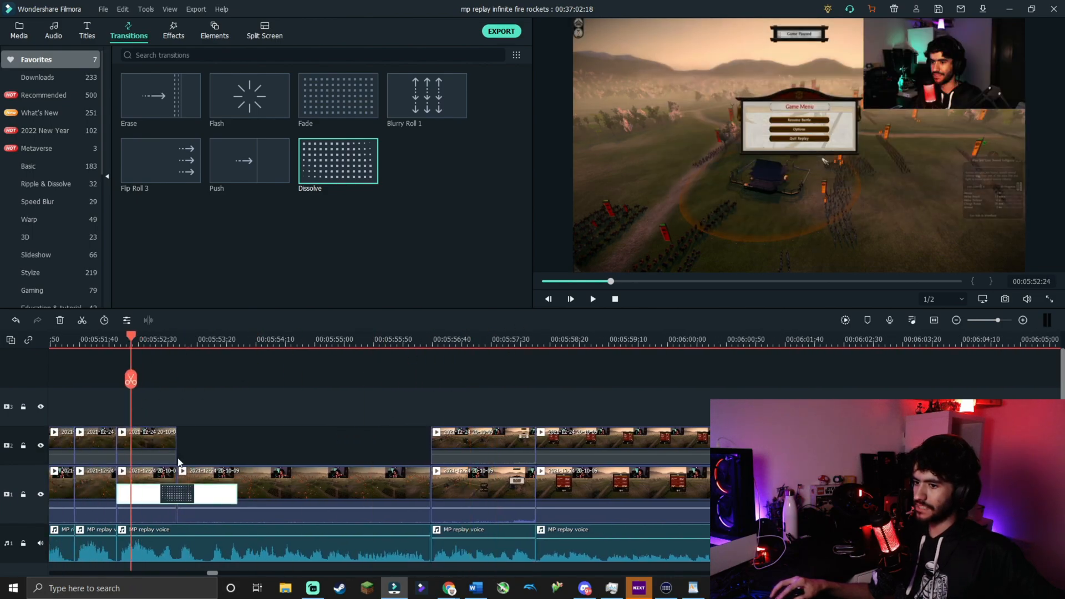
left_click(592, 299)
left_click(593, 300)
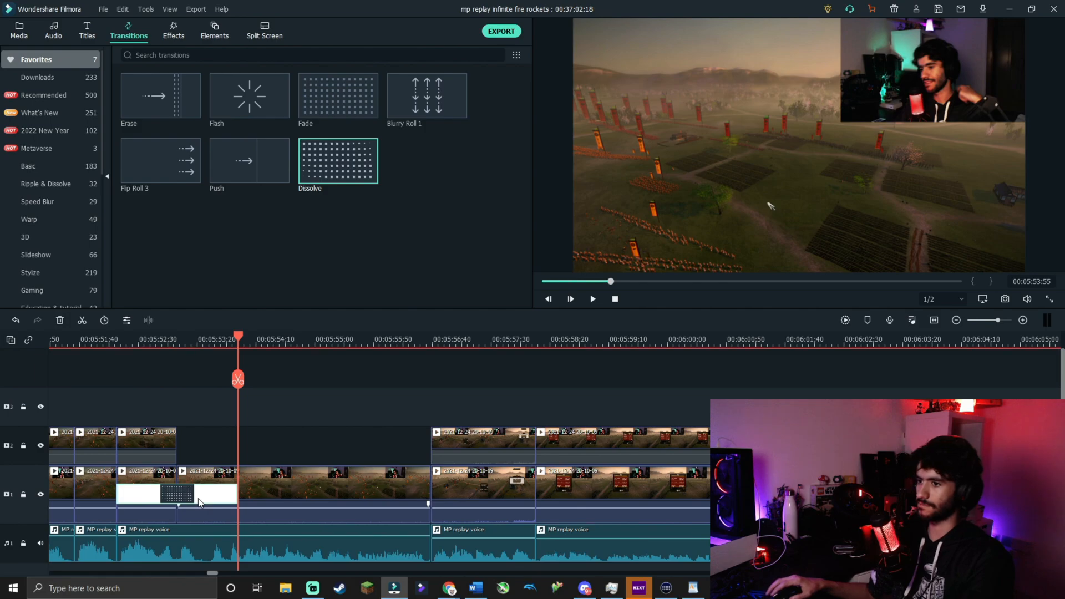
key("Delete")
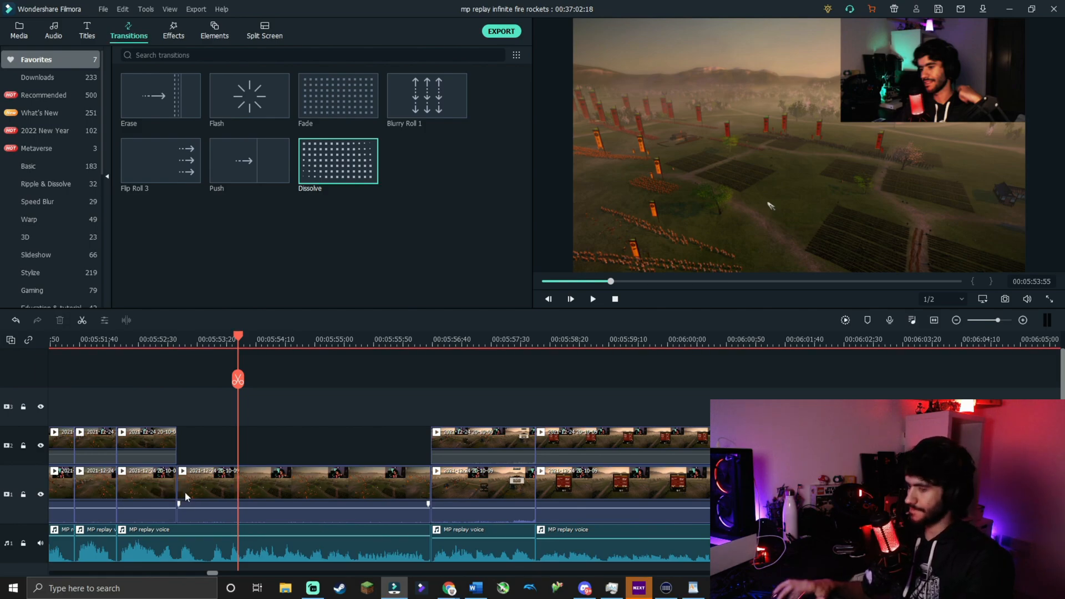
Step: Review the duration and mode settings of the Flip Roll 3 transition without changing them
left_click_drag(237, 340, 608, 344)
double_click(671, 495)
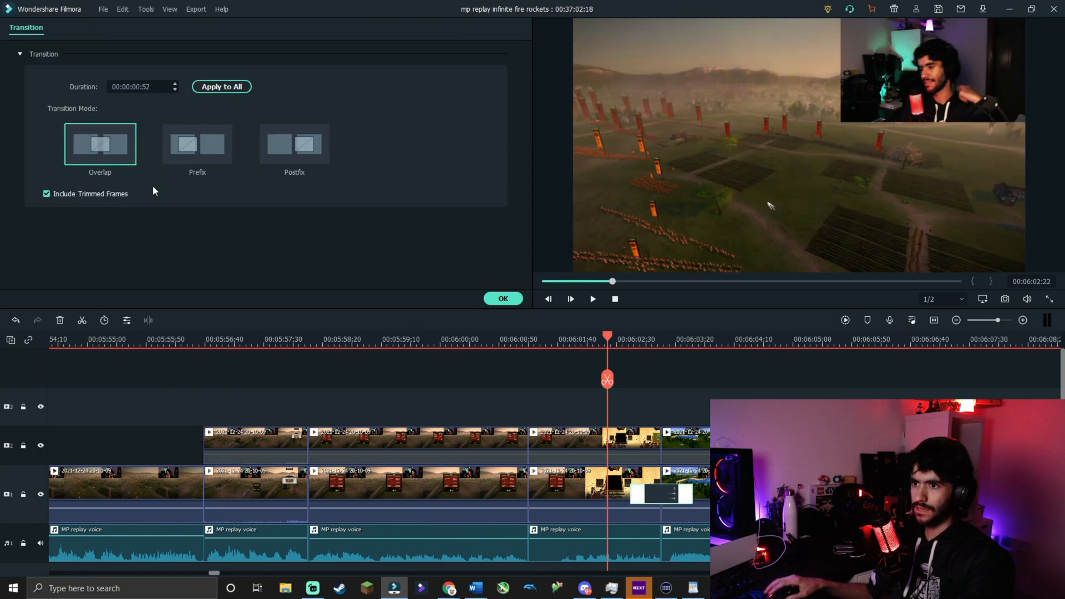
left_click(503, 299)
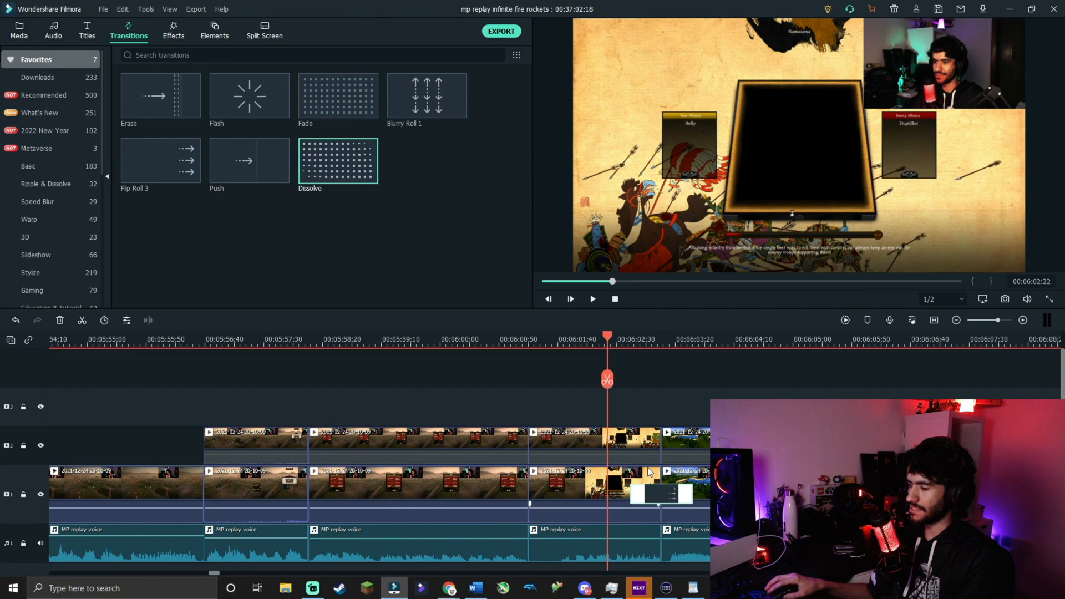
Step: Examine the clips leading up to the Flip Roll 3 transition, and play through it from 00:06:02:37
scroll(647, 468, "down", 2)
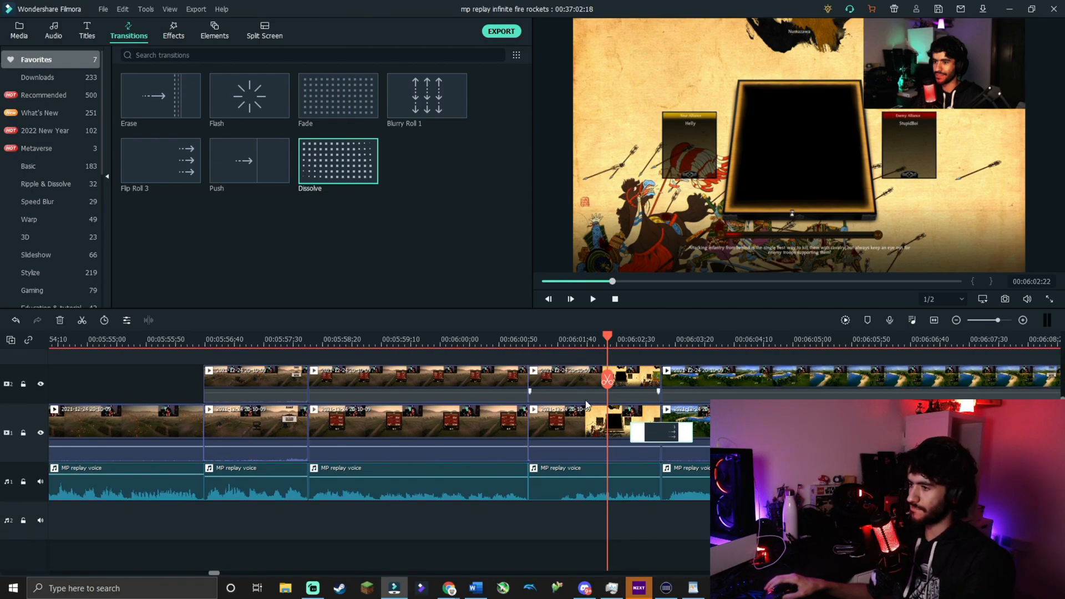
left_click(629, 389)
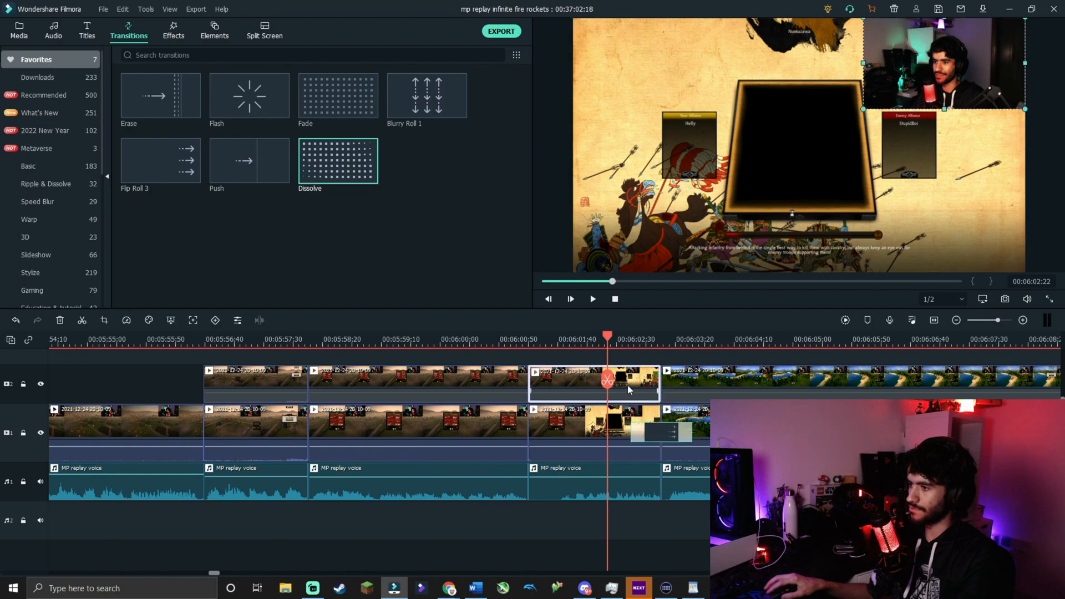
left_click(513, 427)
left_click_drag(527, 426, 630, 426)
left_click_drag(631, 427, 527, 426)
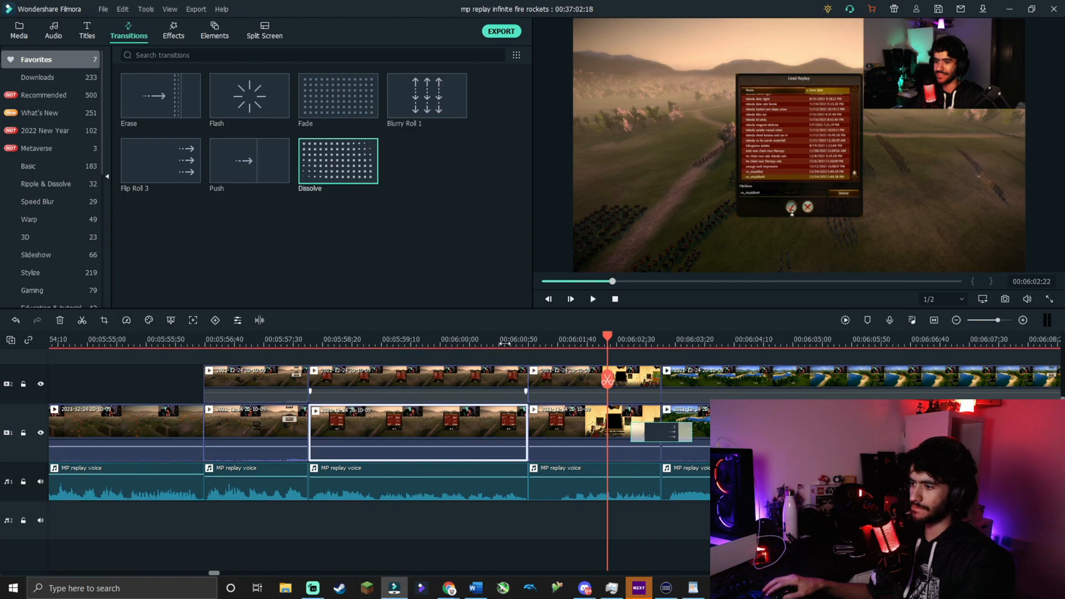
left_click(630, 341)
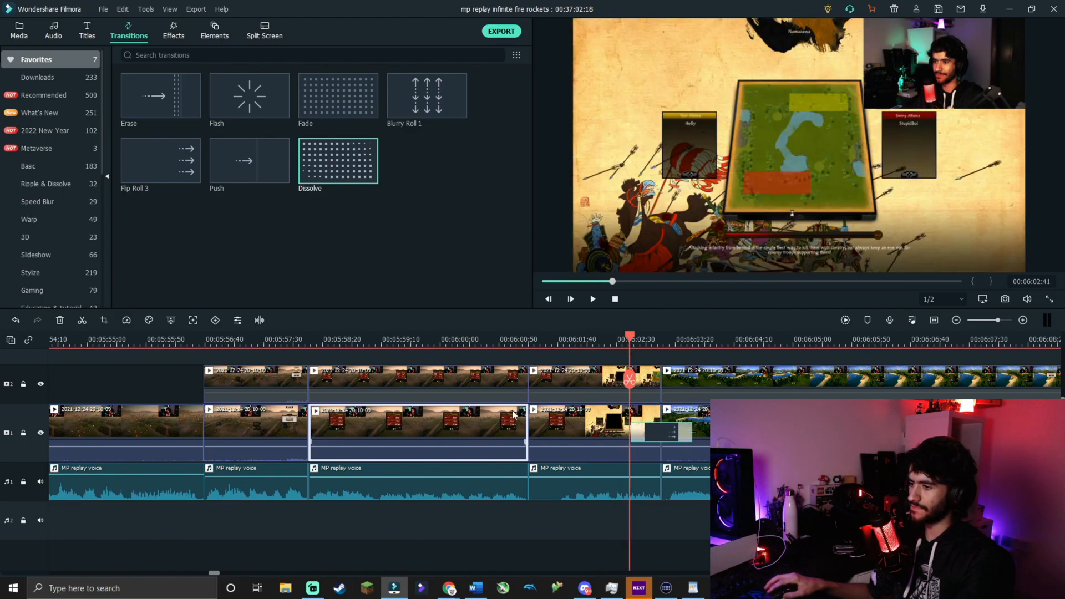
left_click(626, 343)
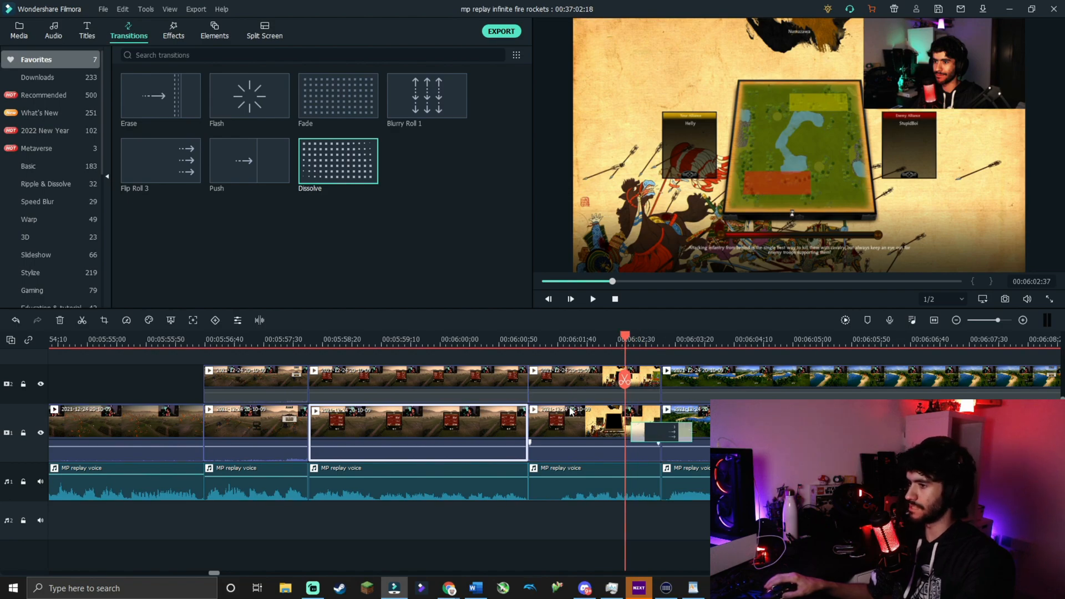
left_click(570, 426)
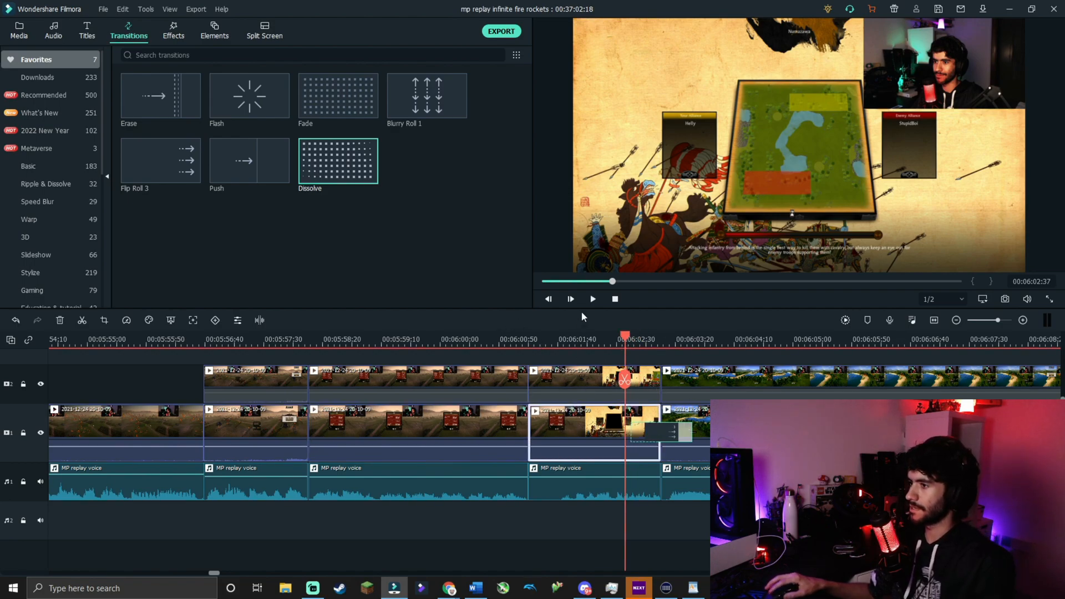
left_click(592, 299)
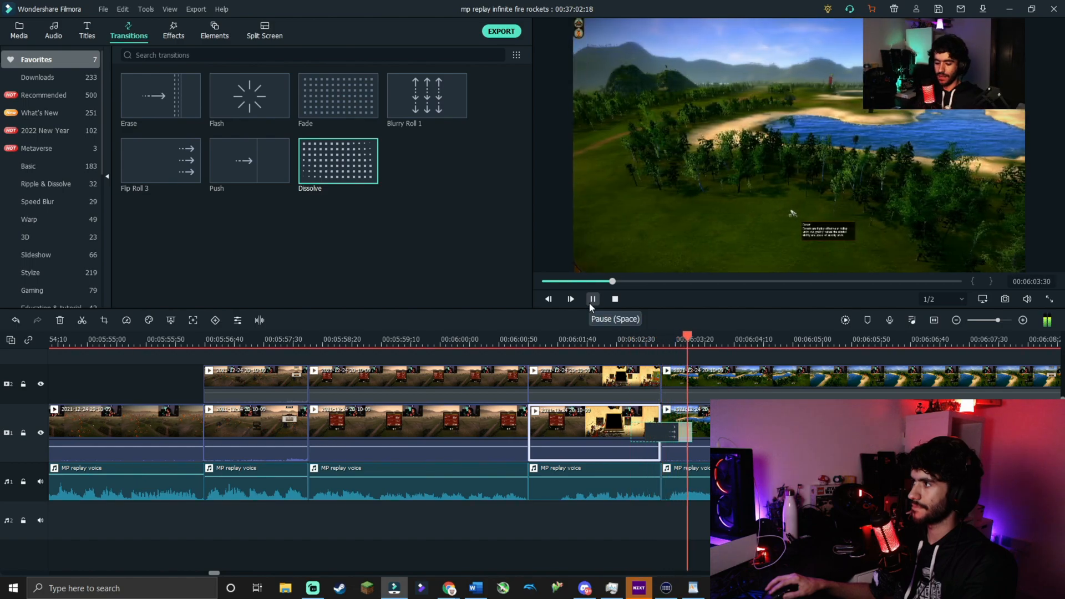
Step: Recheck the settings of the Flip Roll 3 transition on the lower video track, leaving them as they are
left_click(616, 345)
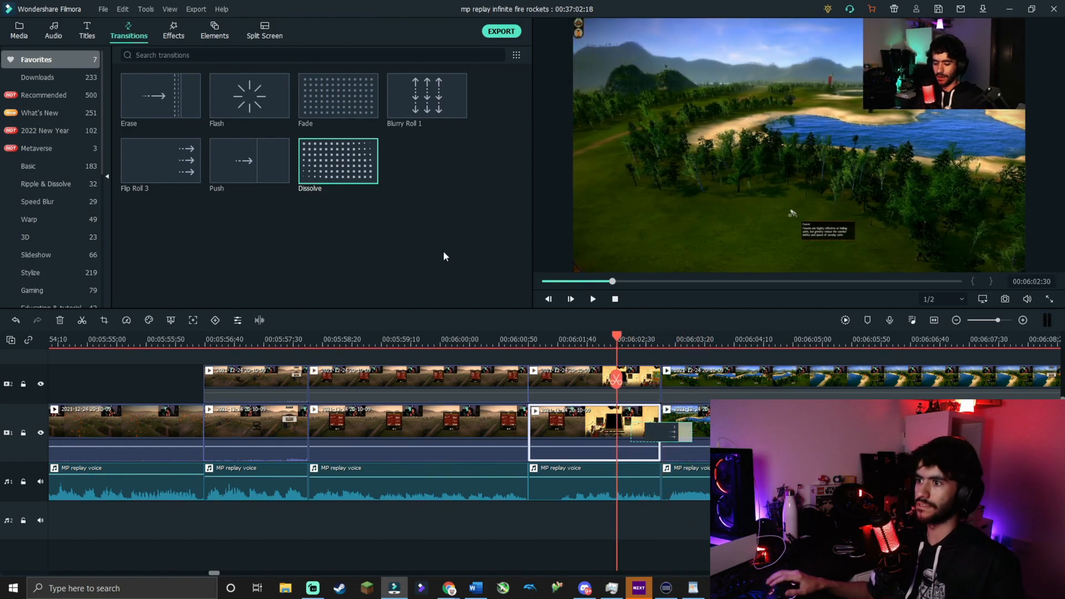
left_click(464, 361)
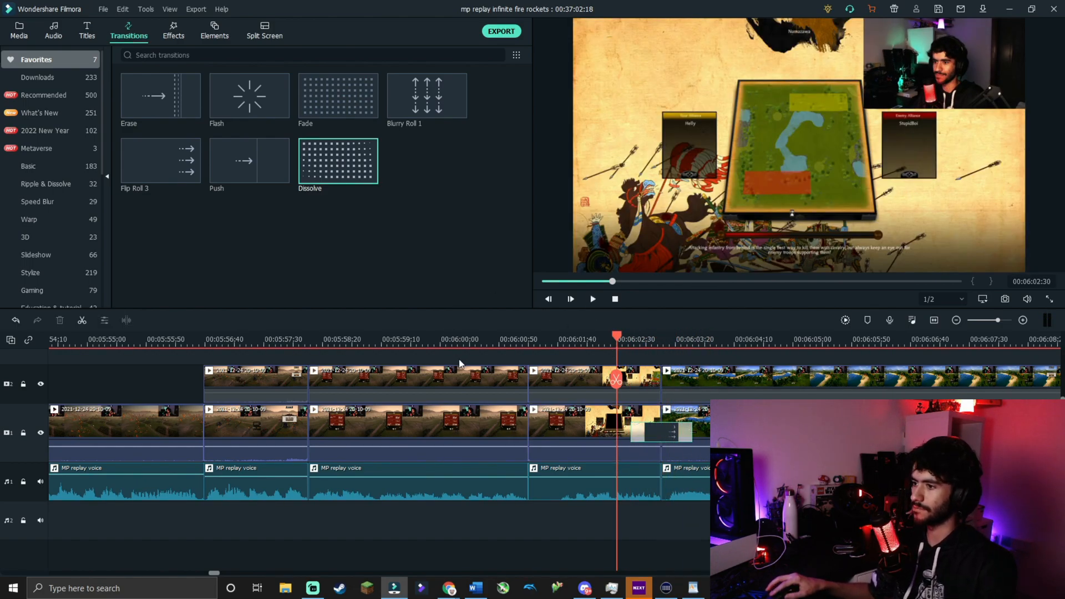
scroll(464, 362, "up", 1)
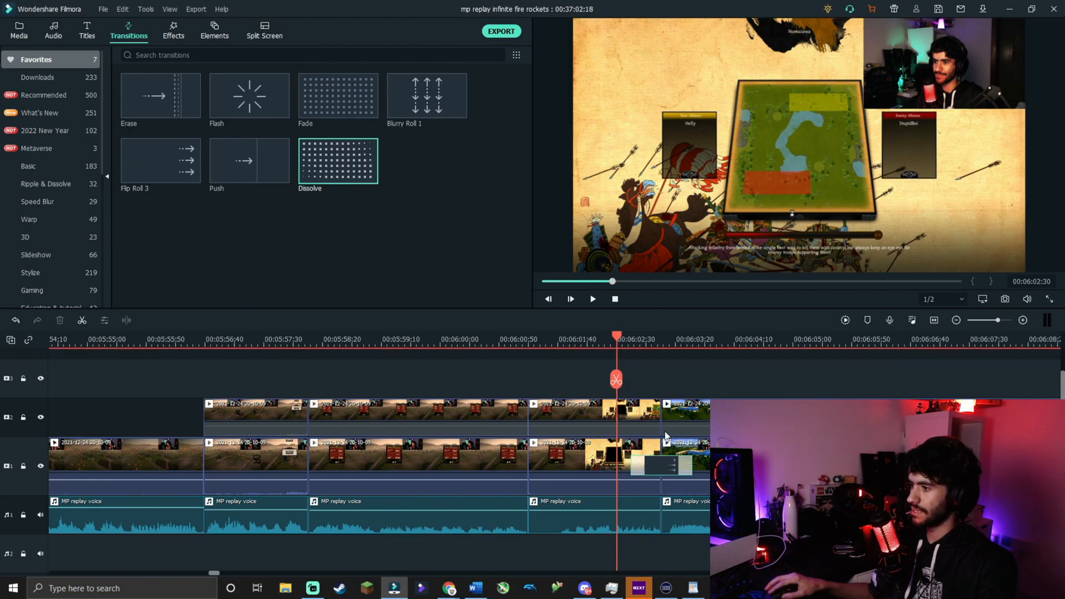
double_click(654, 457)
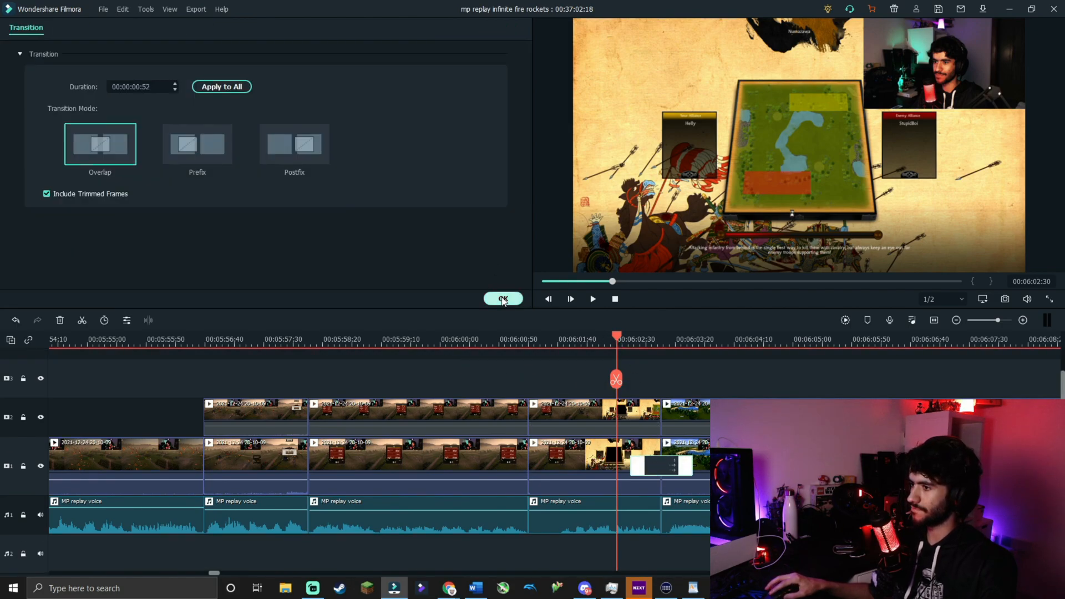
left_click(503, 298)
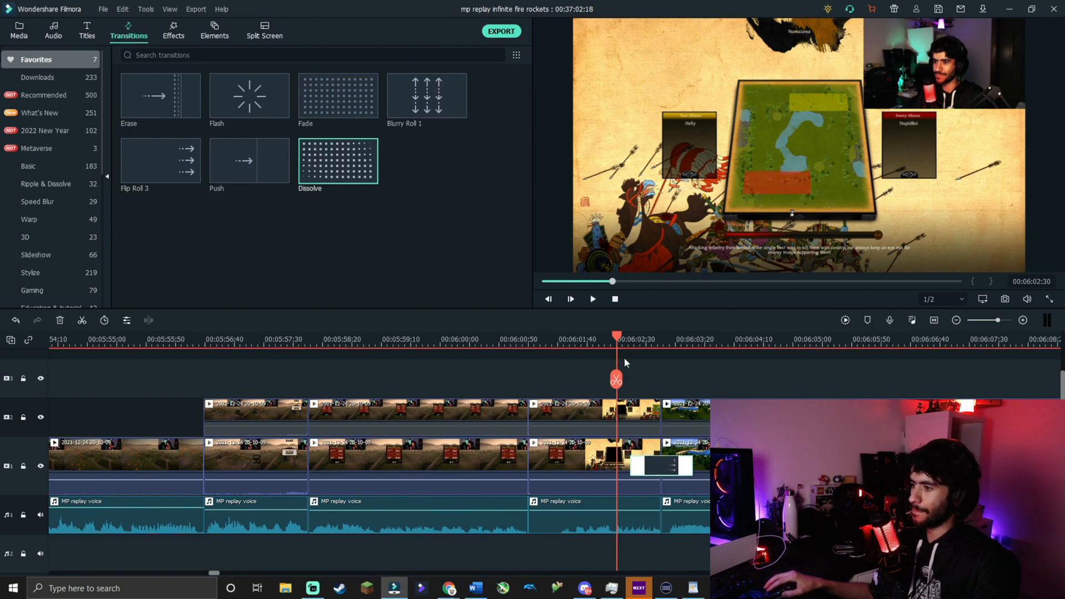
Step: Place the ES_Whoosh Transition sound on the second audio track starting at 00:06:02:30 and play it under the Flip Roll 3 transition
left_click(19, 30)
left_click_drag(172, 170, 620, 535)
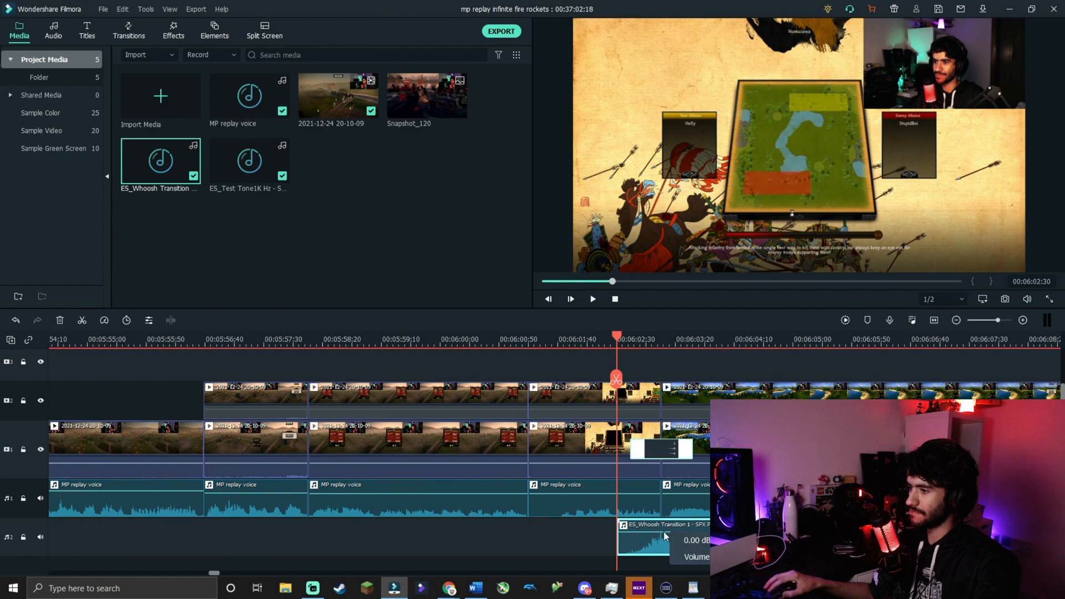
left_click(593, 299)
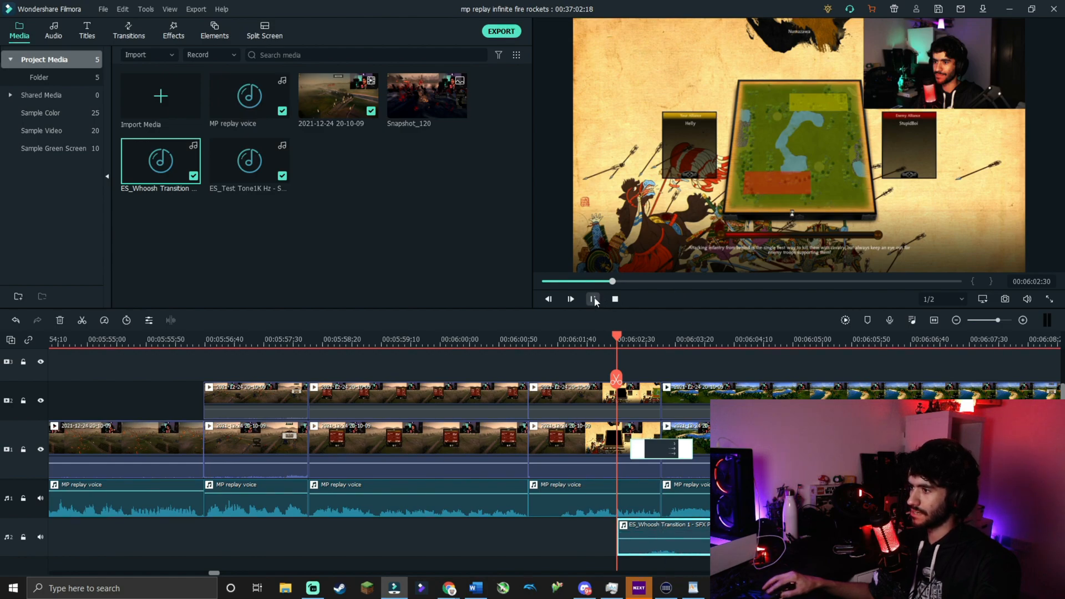
Step: Lower the volume of the whoosh sound clip and play through the transition from 00:06:02:11
left_click(647, 535)
left_click_drag(647, 535, 648, 545)
left_click(595, 343)
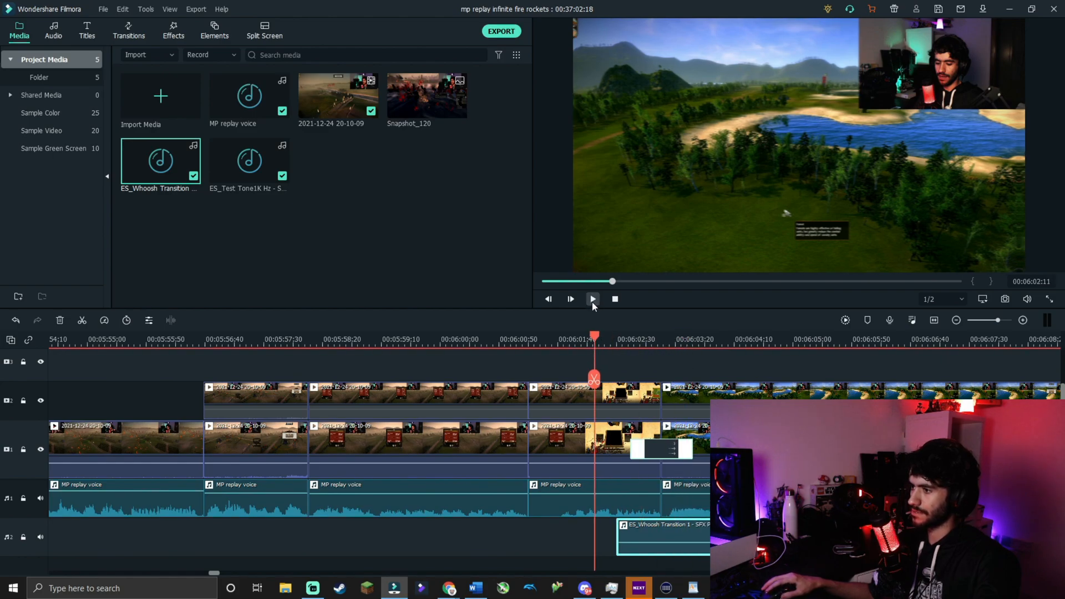
left_click(593, 299)
mouse_move(487, 491)
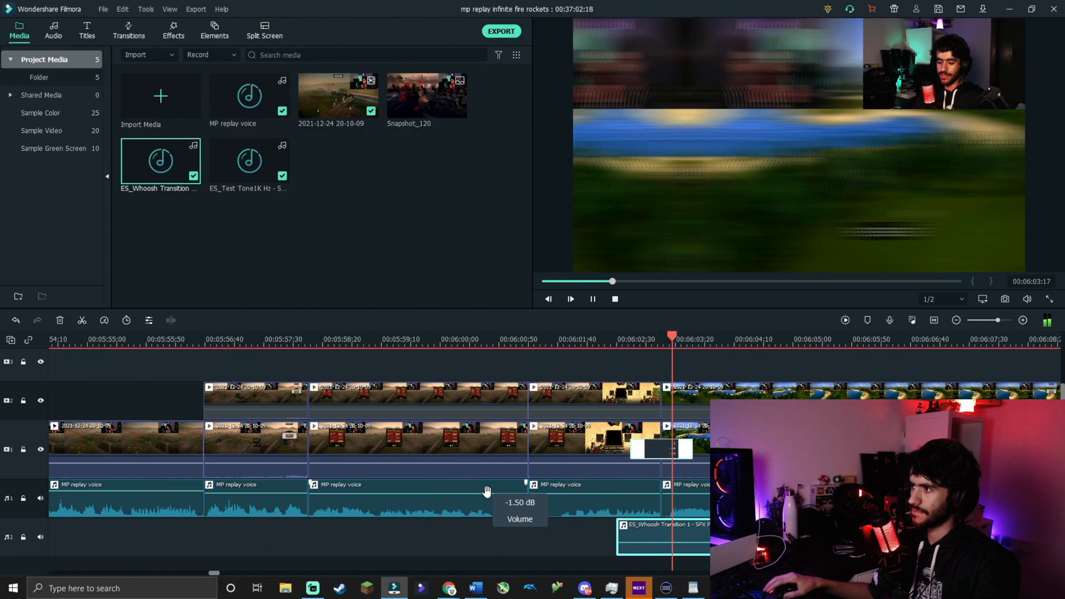
left_click(593, 300)
Step: Reduce the whoosh clip's volume a little further and play through the transition from 00:06:02:00
left_click_drag(655, 543, 652, 547)
left_click(582, 345)
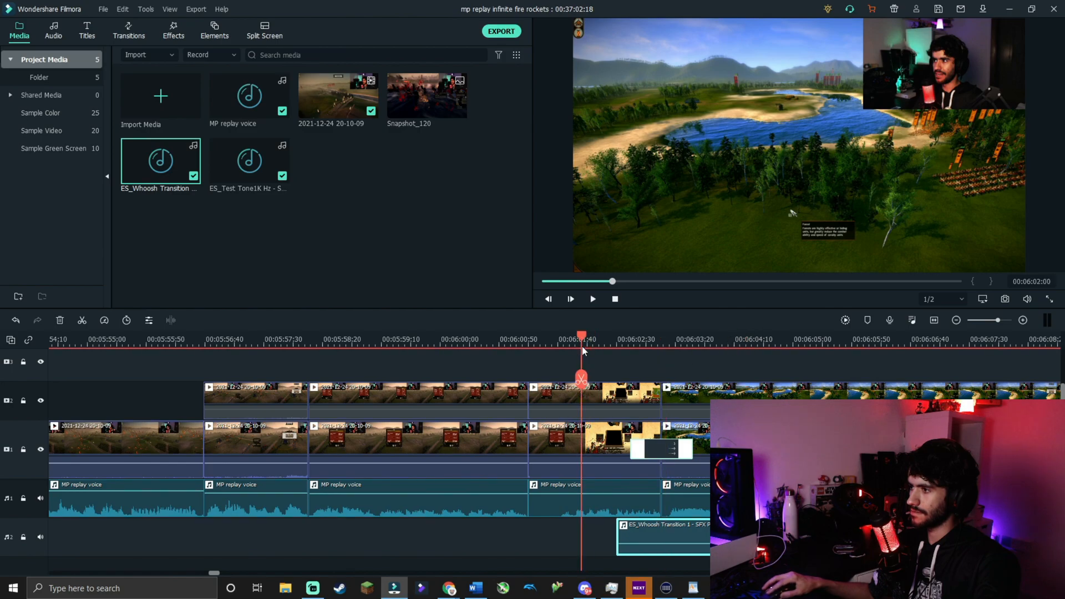
left_click(594, 299)
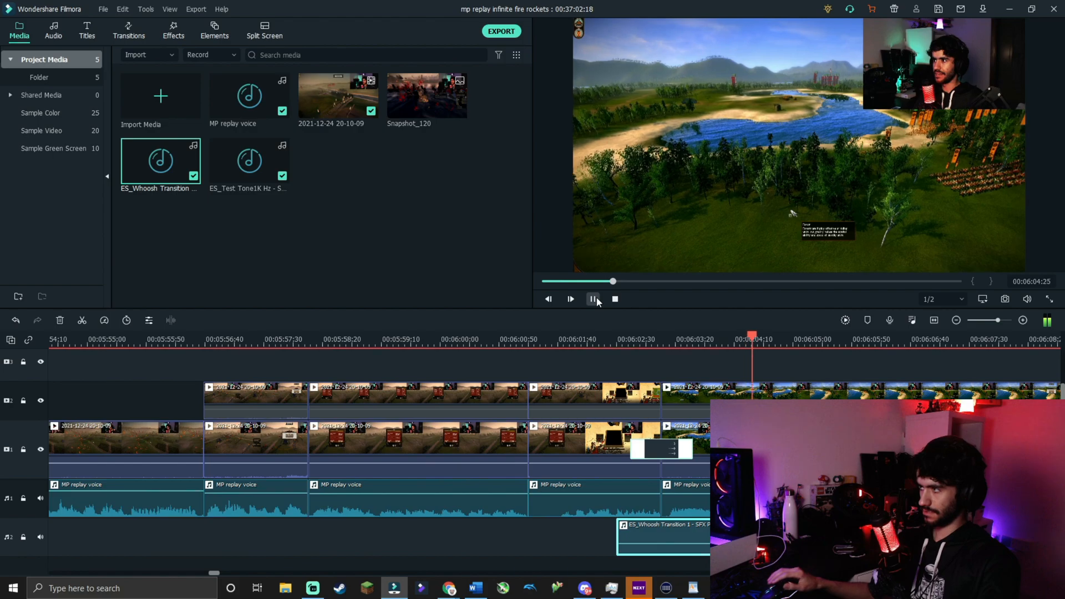
left_click(594, 299)
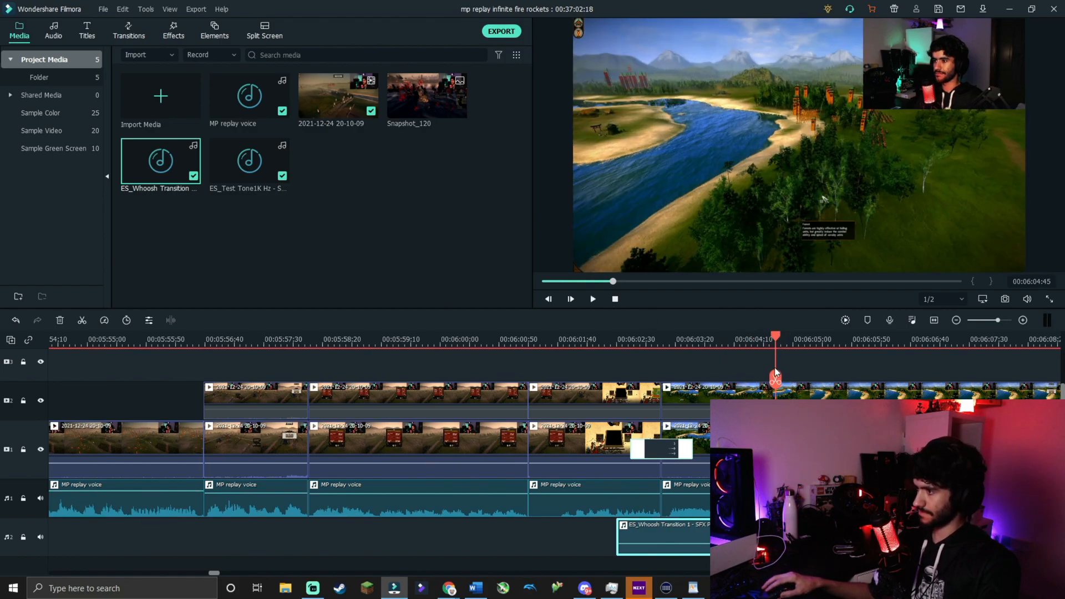
Step: Cut out the silent section between 00:06:04:45 and 00:06:08:42 on all tracks and close the gap
left_click(776, 379)
left_click_drag(777, 339, 570, 459)
left_click_drag(570, 338, 565, 339)
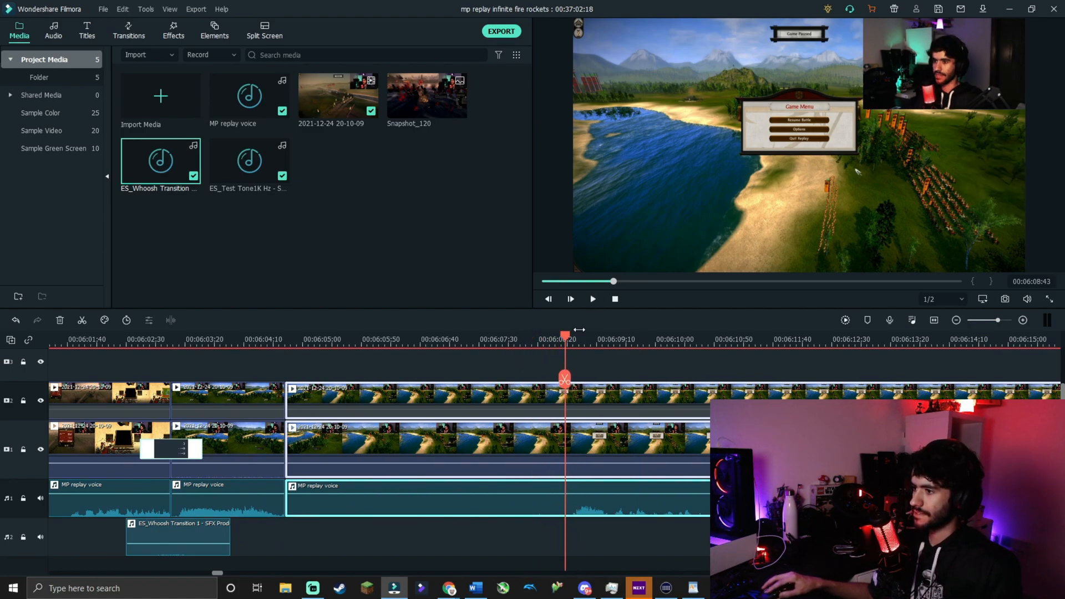
left_click(593, 300)
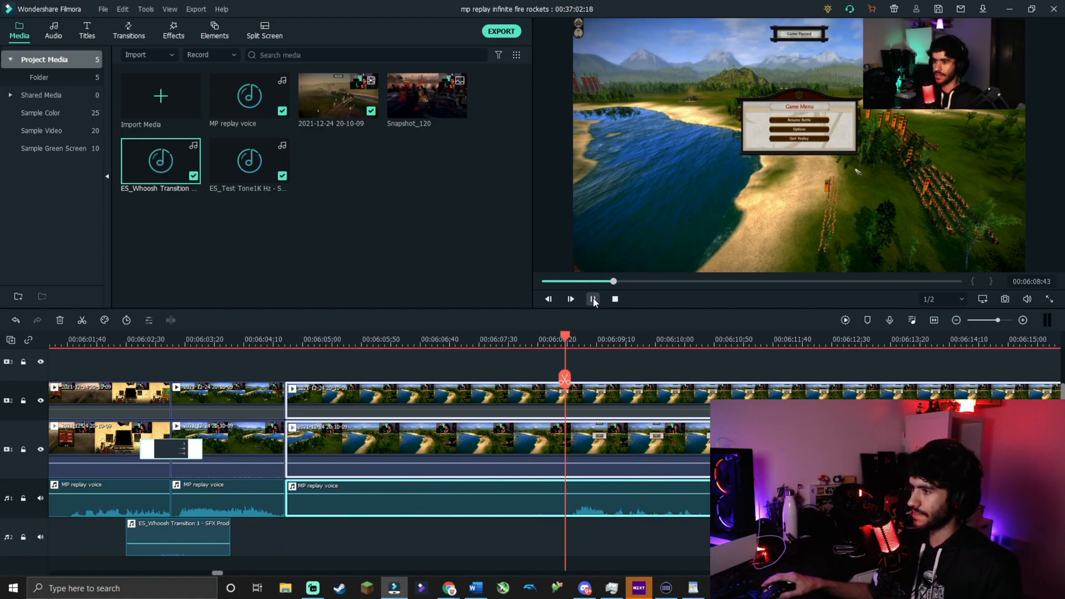
left_click(594, 299)
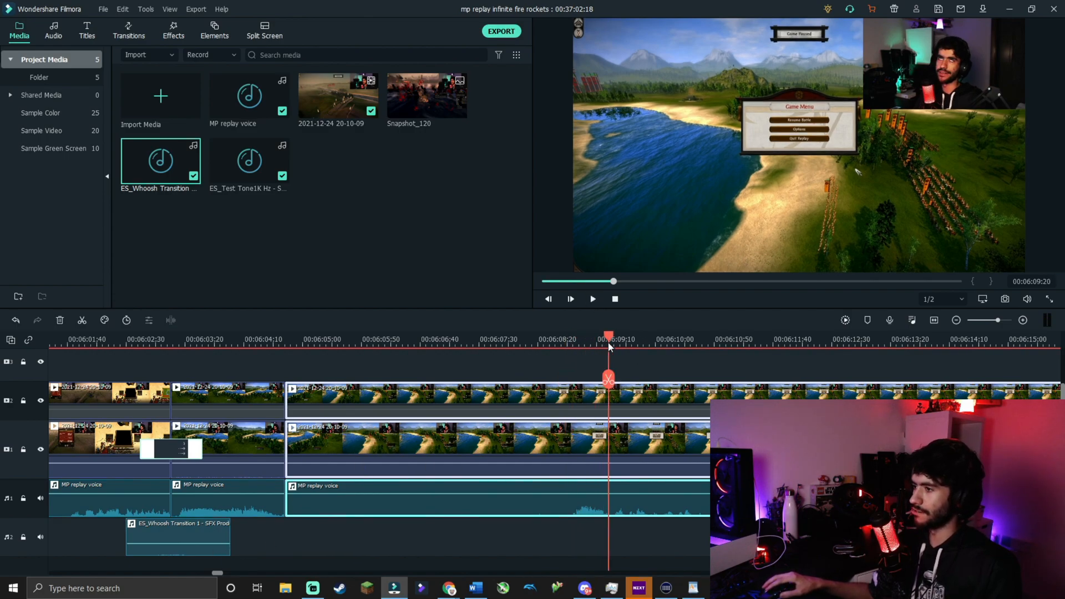
left_click_drag(609, 346, 566, 352)
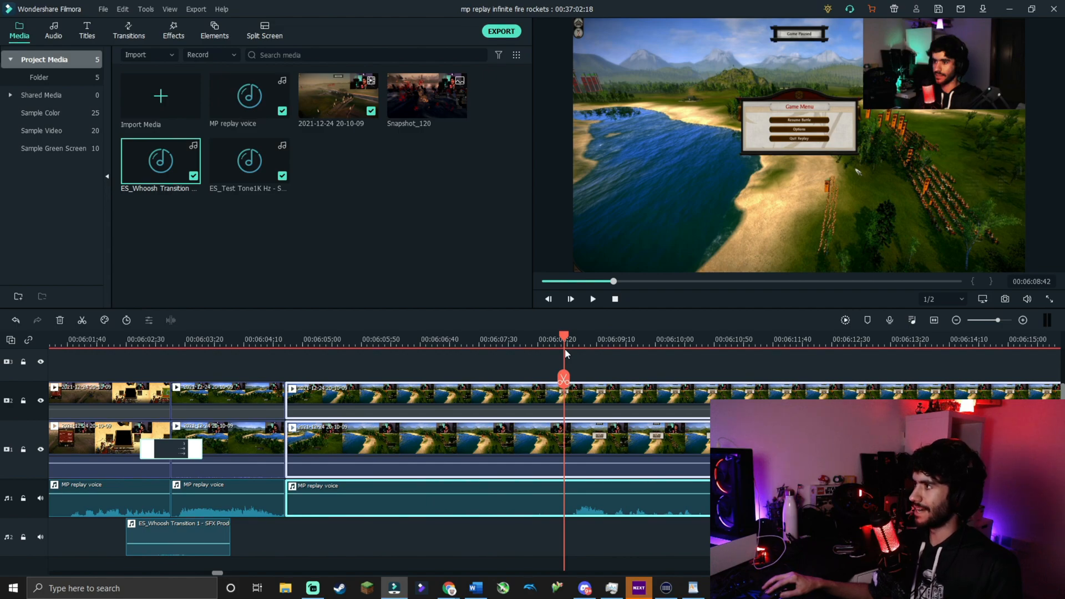
left_click(562, 378)
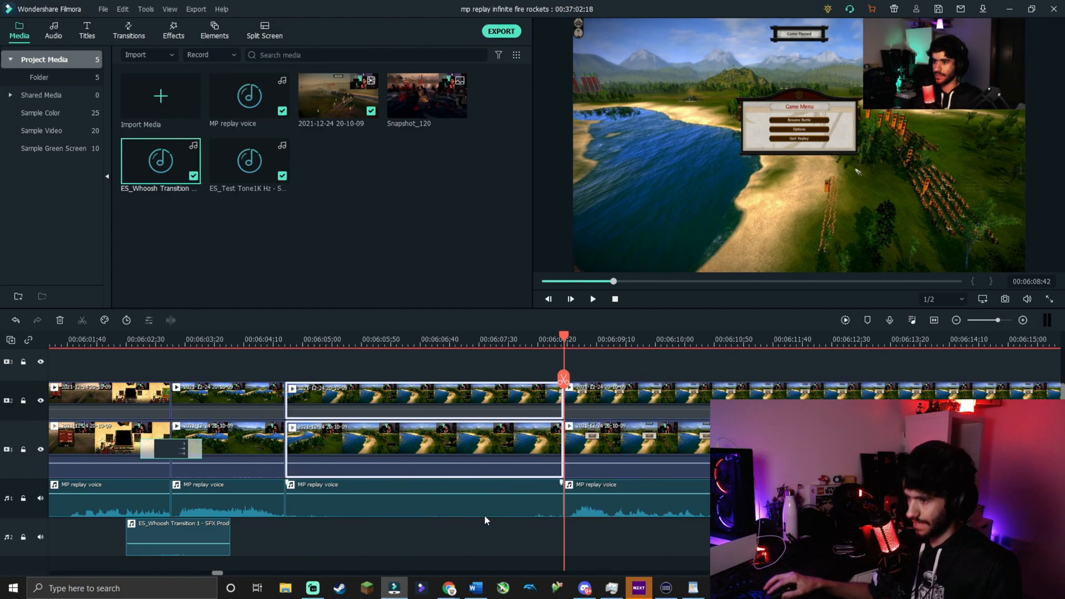
key("shift+Delete")
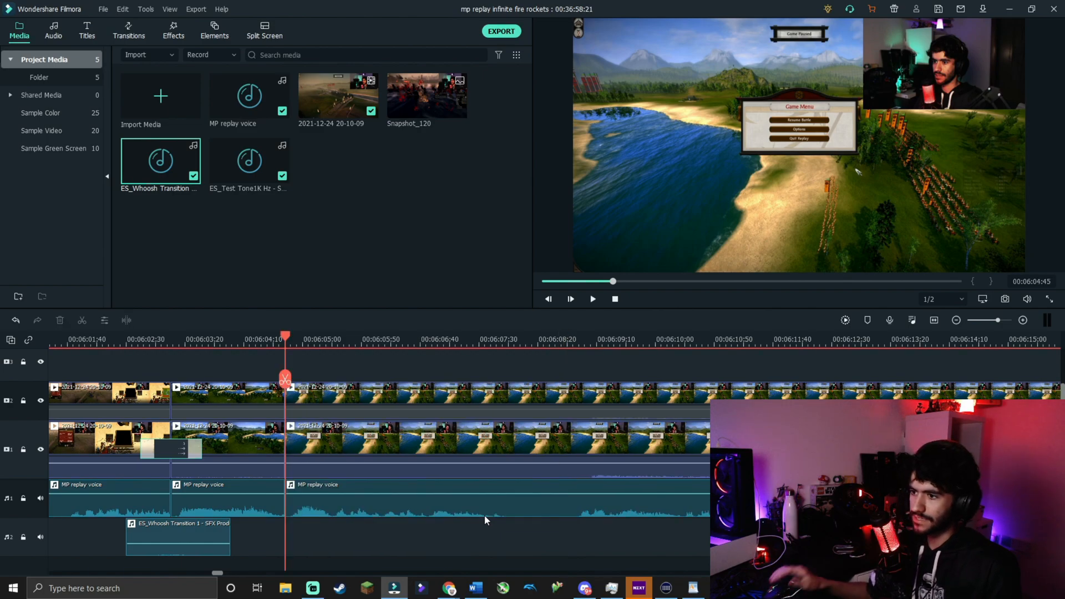
Step: Play the commentary following the cut at 00:06:04:45 several times to find where the spoken phrases begin and end
left_click(593, 299)
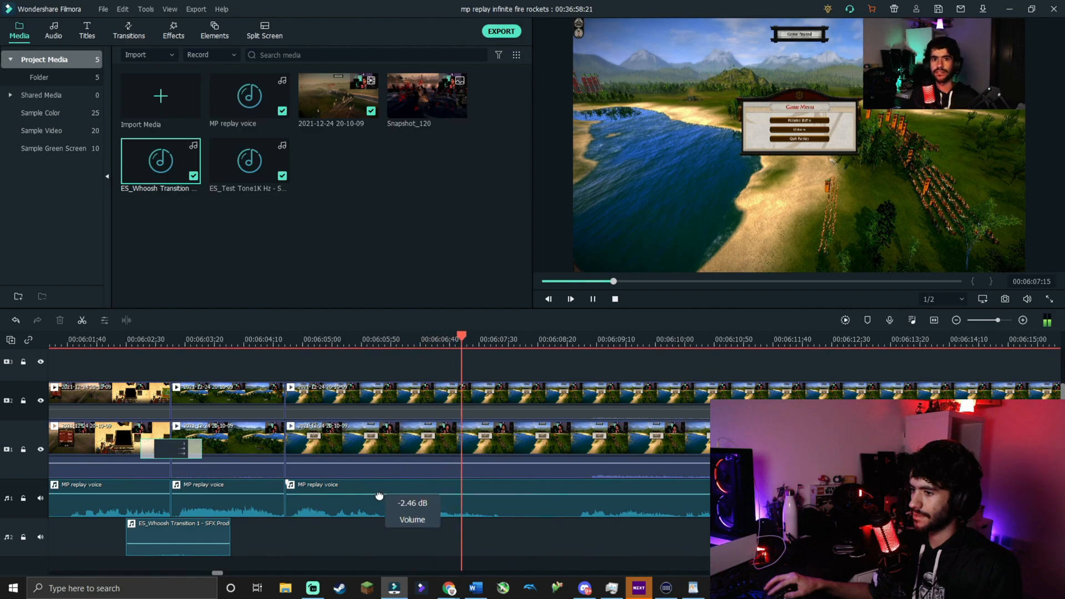
left_click(593, 299)
left_click_drag(537, 339, 328, 345)
left_click(593, 299)
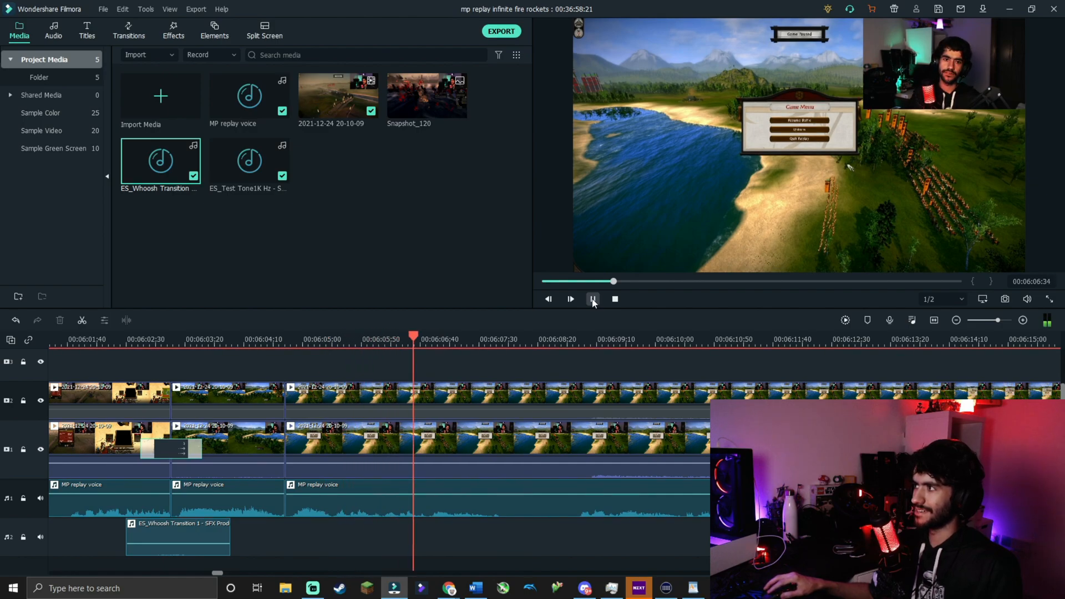
left_click(593, 300)
left_click_drag(456, 343, 275, 348)
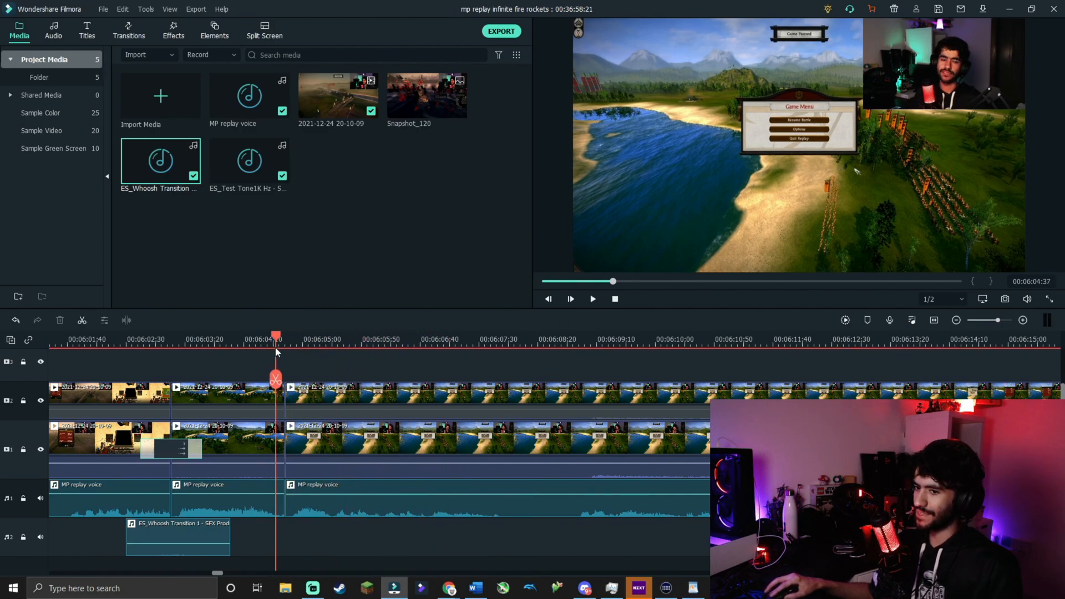
left_click(593, 299)
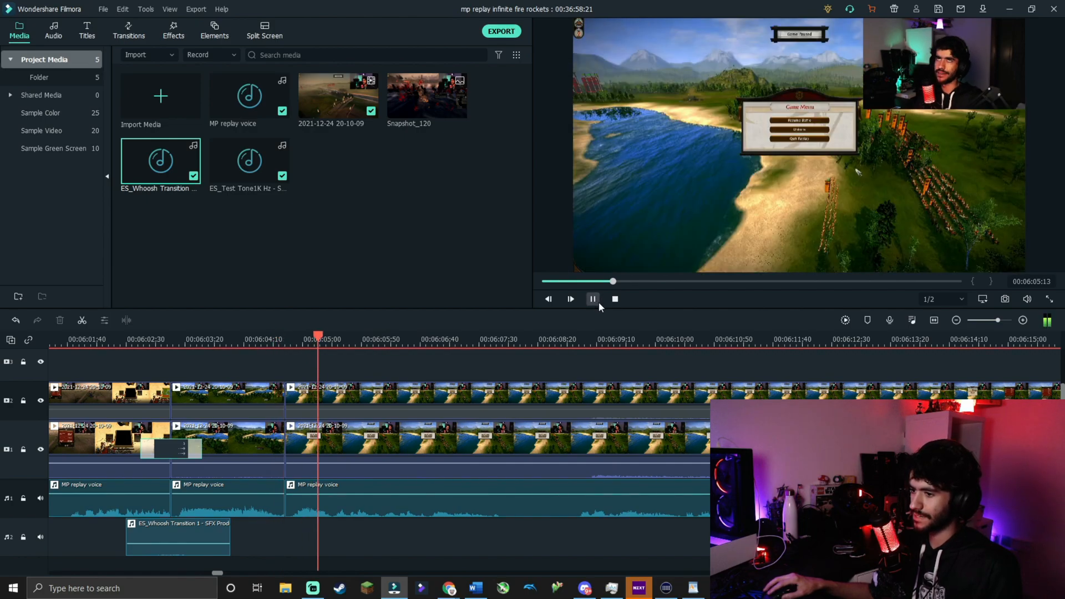
Step: Split the webcam, gameplay and voice clips at 00:06:05:25, at 00:06:06:03 and just after 00:06:07:30
left_click(598, 301)
mouse_move(378, 353)
left_mouse_down()
mouse_move(331, 350)
mouse_move(360, 345)
left_mouse_up()
left_click(332, 378)
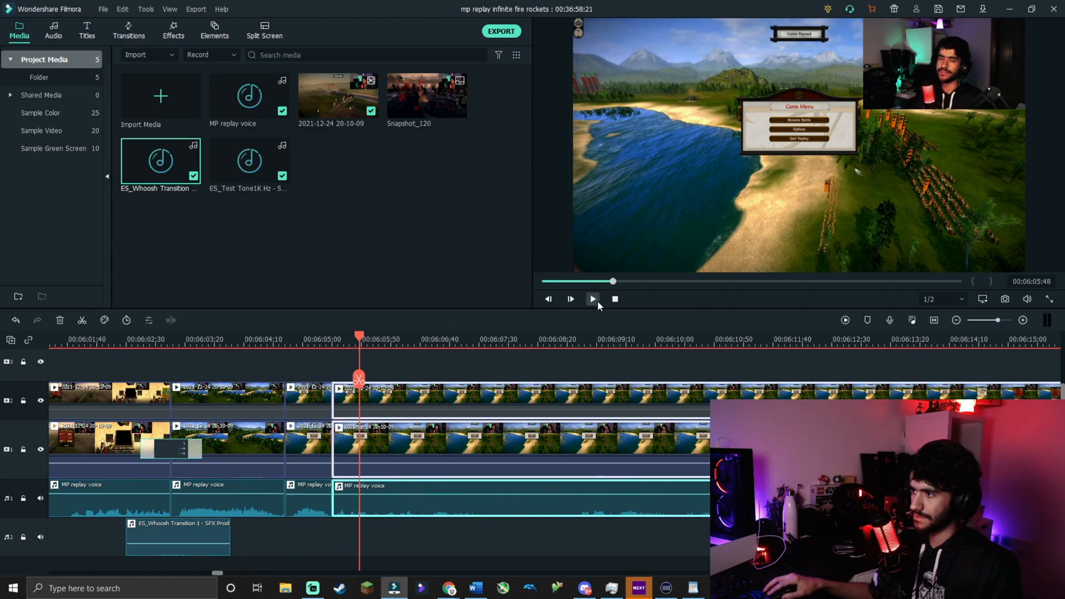
left_click(595, 300)
left_click(378, 337)
left_click(376, 379)
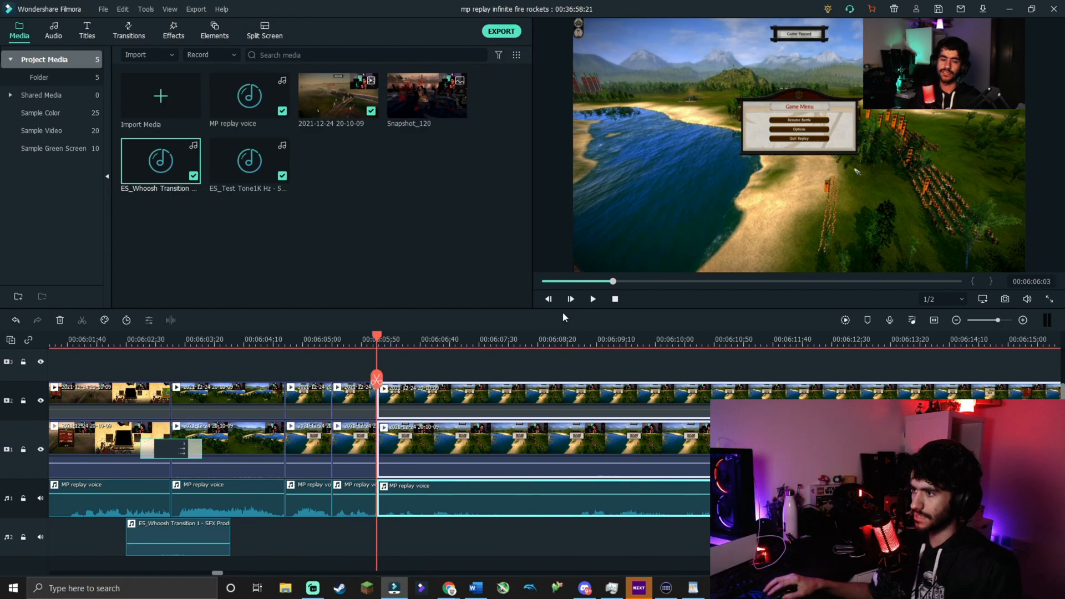
left_click(595, 299)
left_click(487, 379)
left_click(367, 340)
left_click(315, 339)
double_click(298, 404)
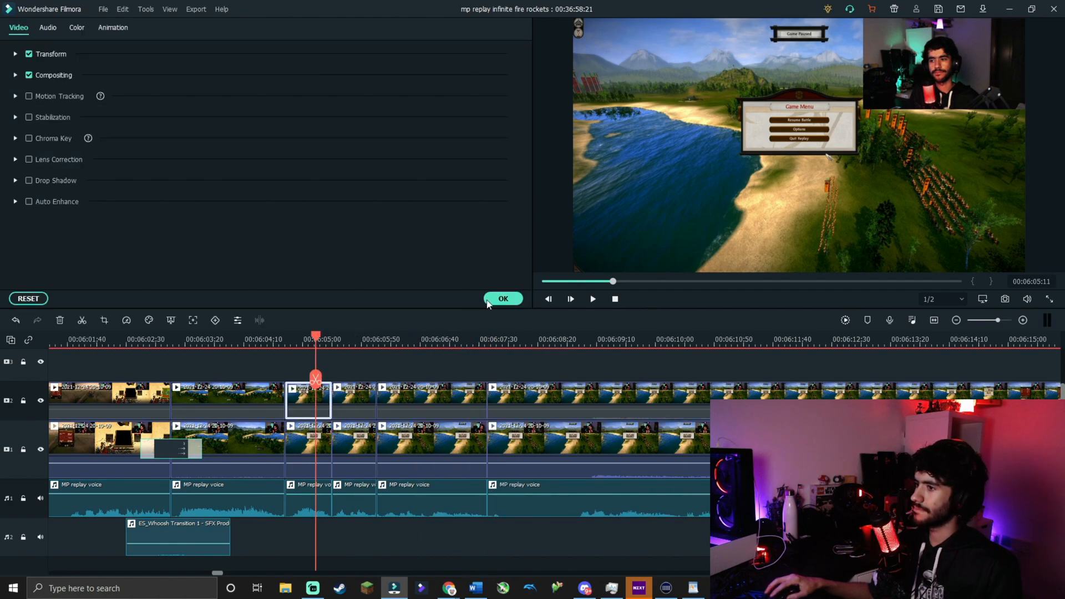
left_click(499, 298)
left_click(916, 82)
left_click_drag(861, 108, 829, 123)
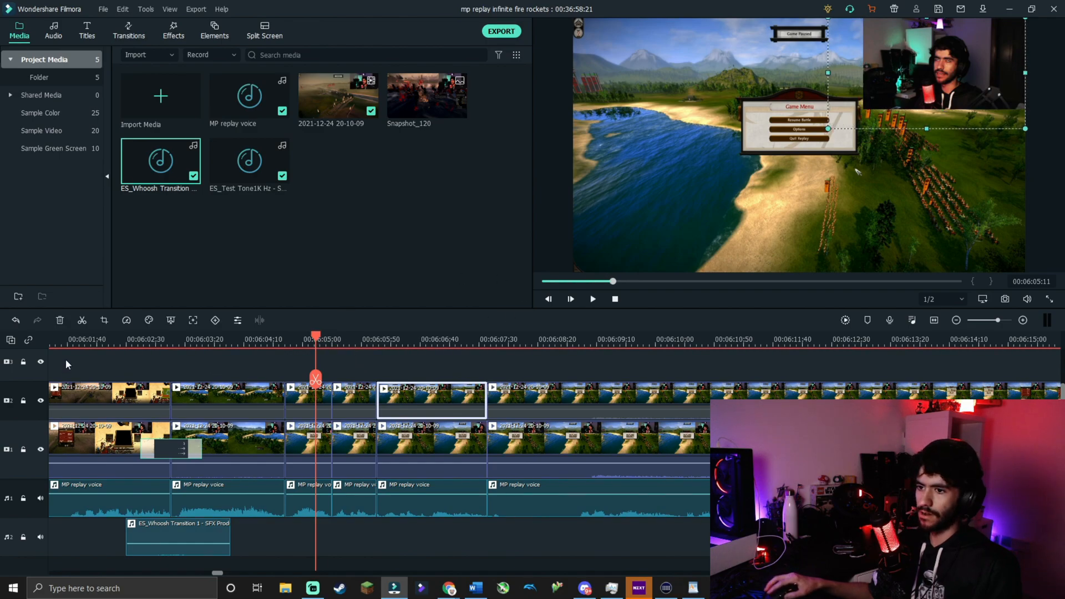
left_click(10, 321)
left_click(33, 319)
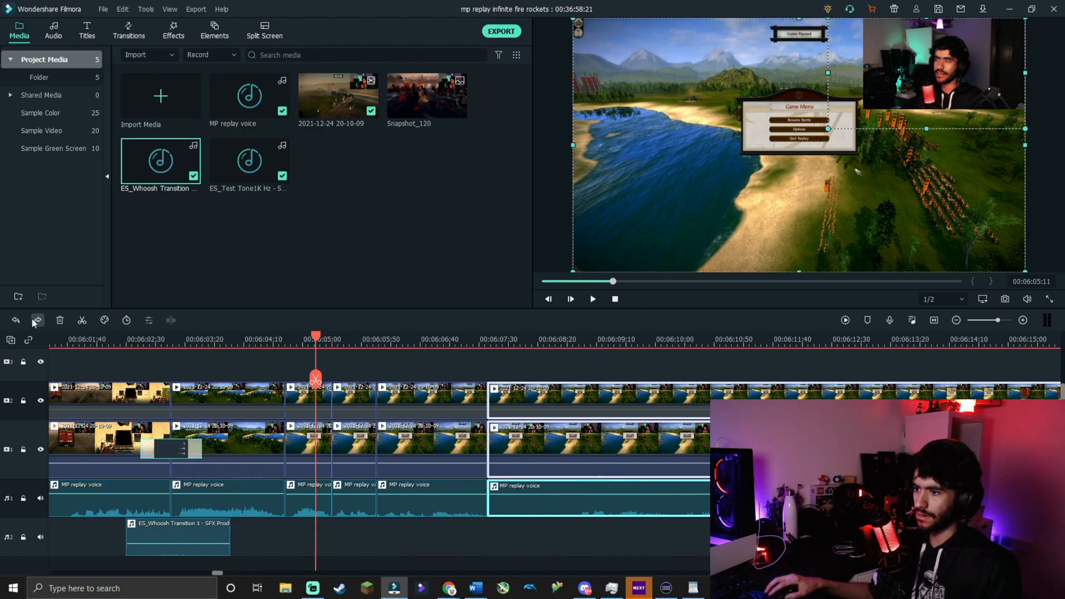
Step: Enlarge the webcam overlay moderately toward the frame's centre in the short upper-track clip starting at 00:06:04:45
double_click(297, 403)
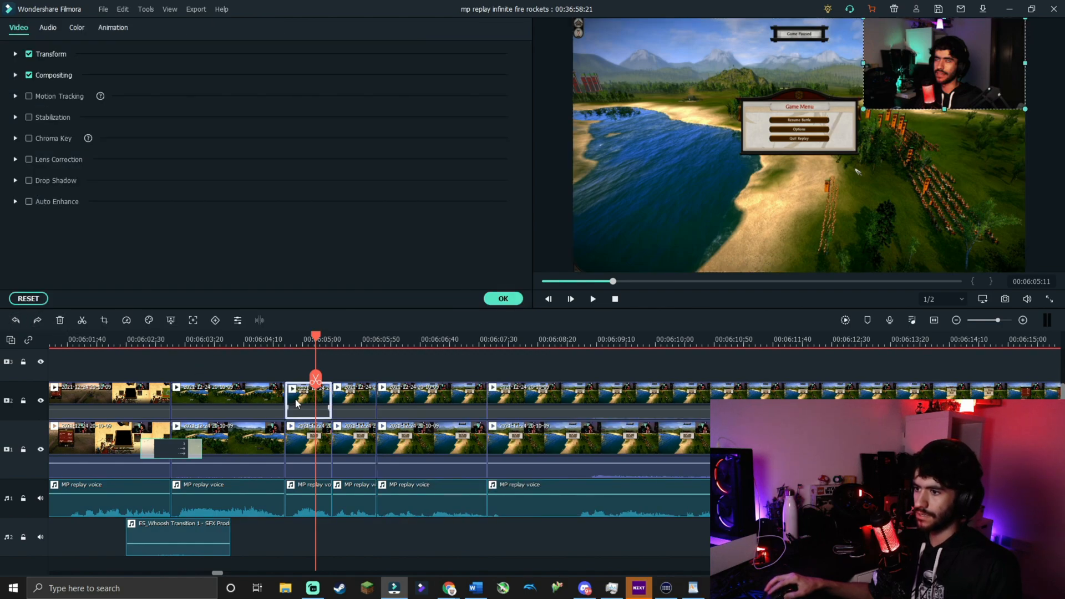
left_click(503, 299)
left_click_drag(863, 110, 816, 136)
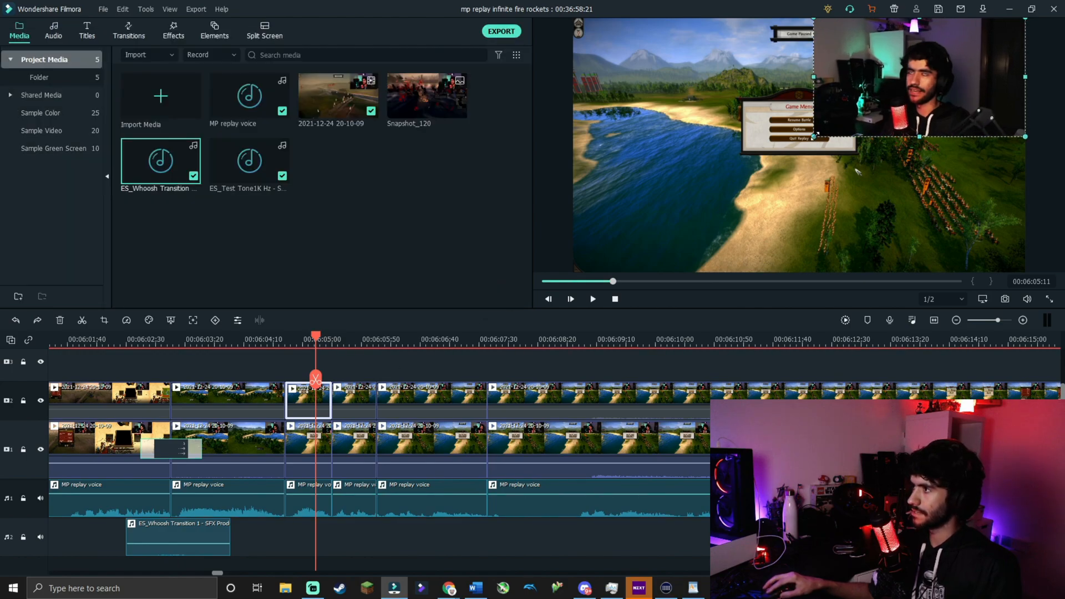
Step: Enlarge the webcam overlay to over half the frame width in the upper-track clip starting at 00:06:05:25
double_click(355, 394)
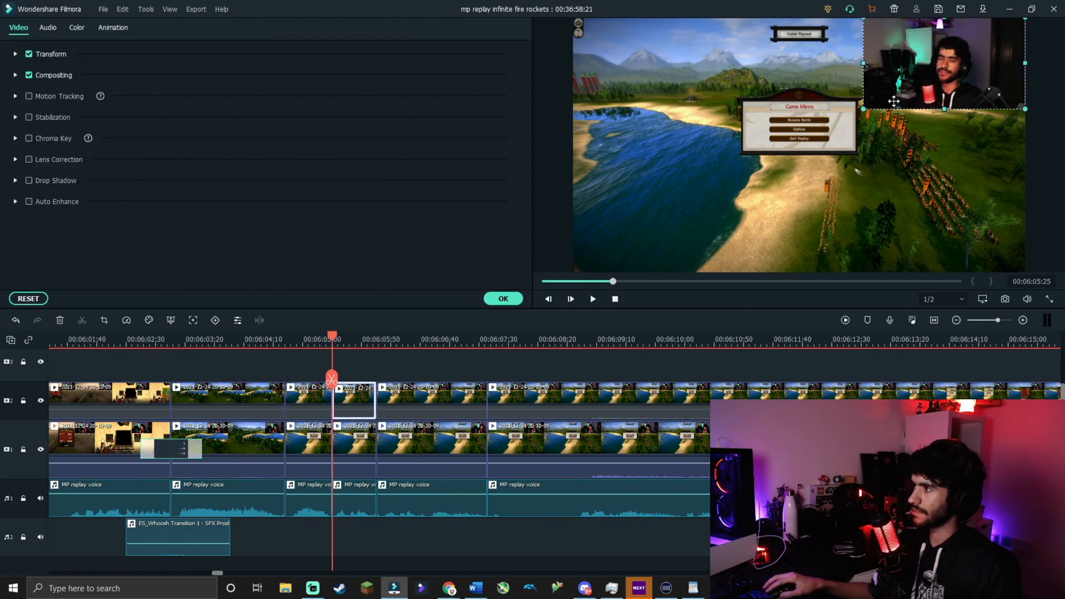
left_click_drag(863, 109, 660, 257)
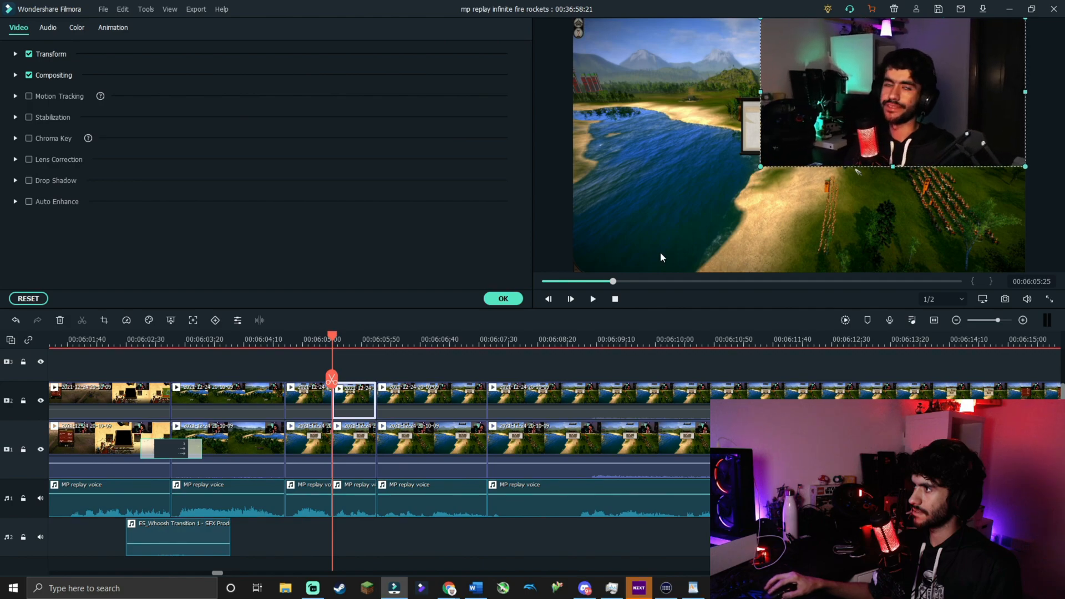
left_click(503, 298)
Step: Capture a snapshot of the frame at 00:06:05:27 and preview the captured image from the project media
left_click_drag(333, 339, 335, 338)
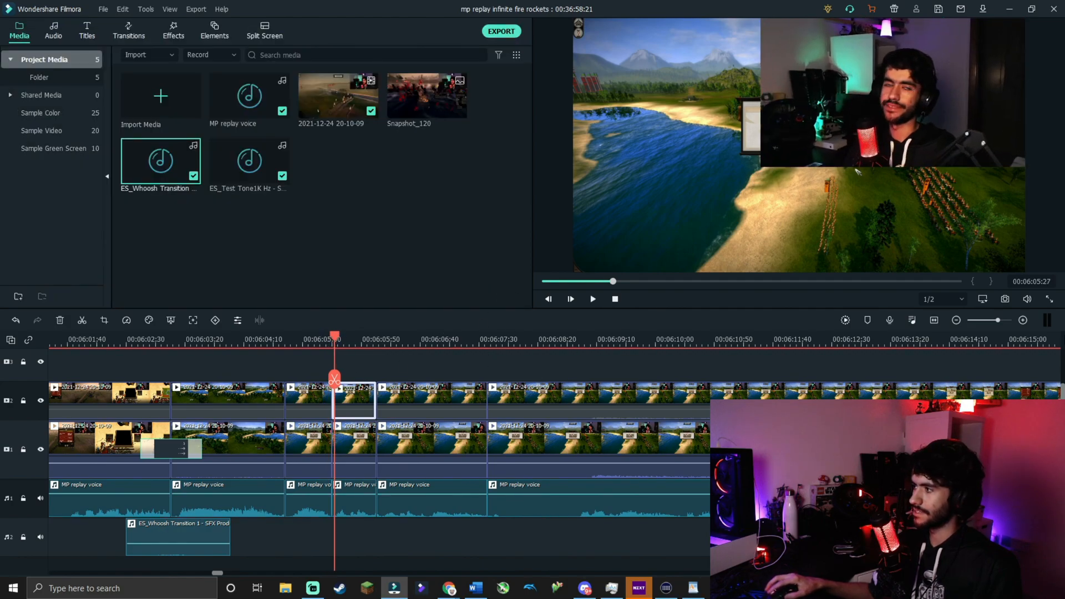
left_click(1005, 300)
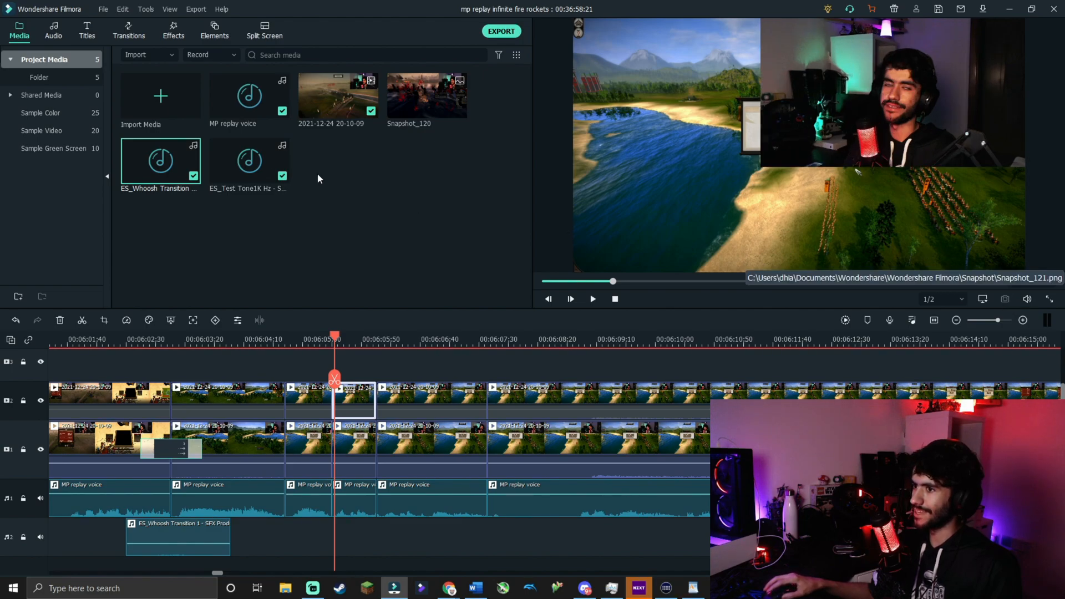
left_click_drag(335, 339, 330, 338)
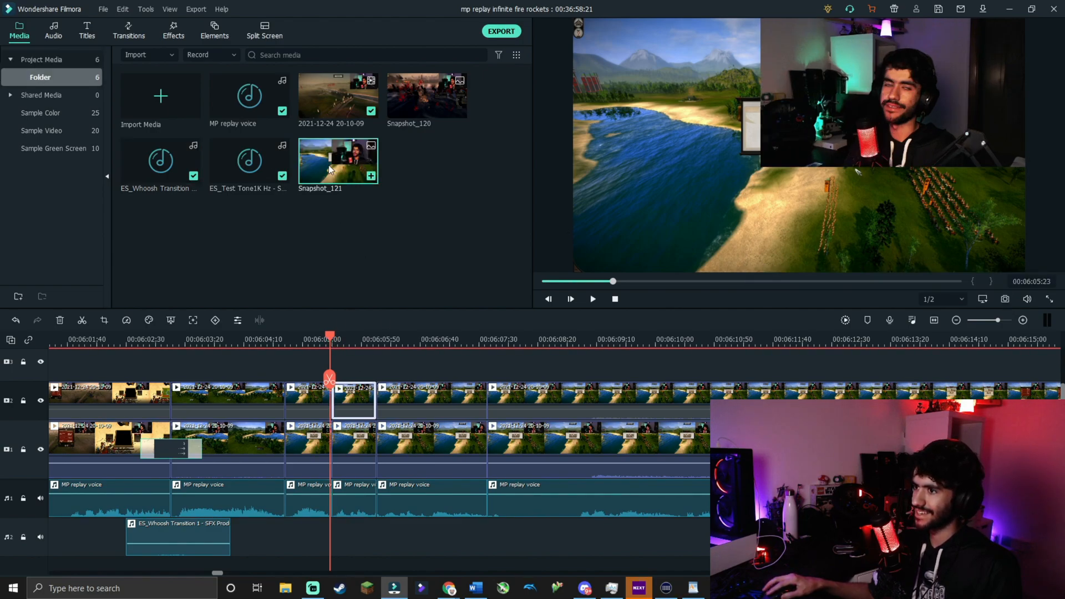
key("space")
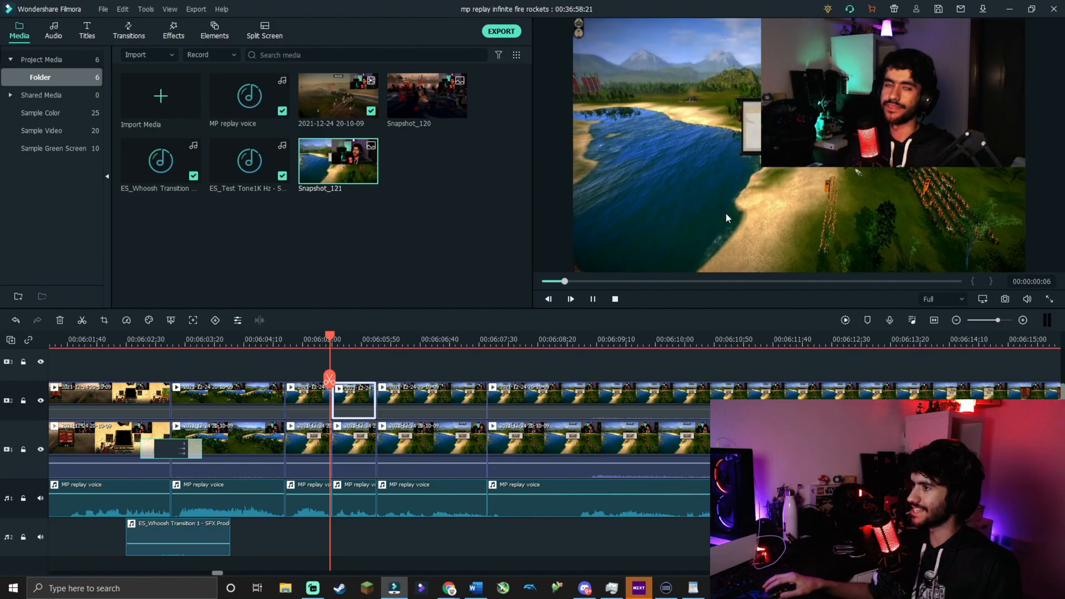
Step: Play back the passage from about 00:06:04 to 00:06:08 repeatedly to examine the progressive webcam enlargement
key("space")
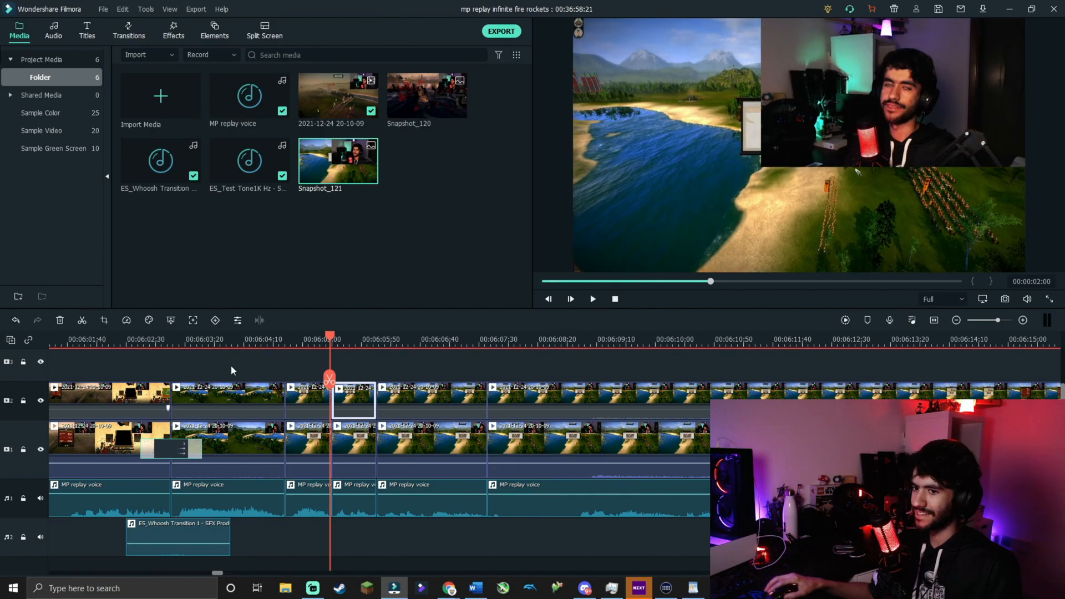
left_click(323, 340)
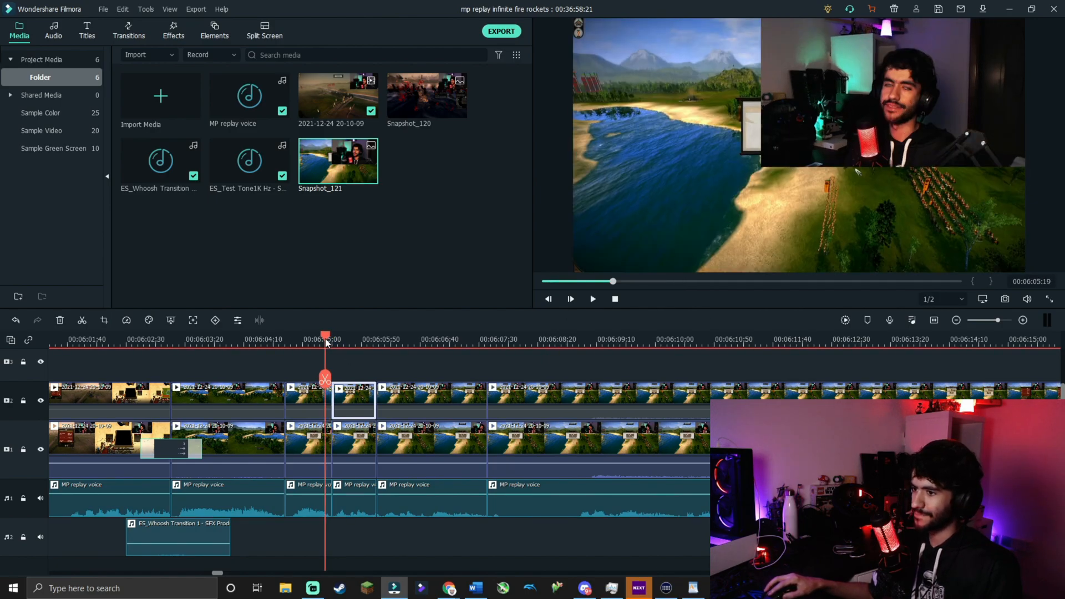
left_click(593, 299)
left_click(366, 337)
left_click_drag(366, 336, 280, 339)
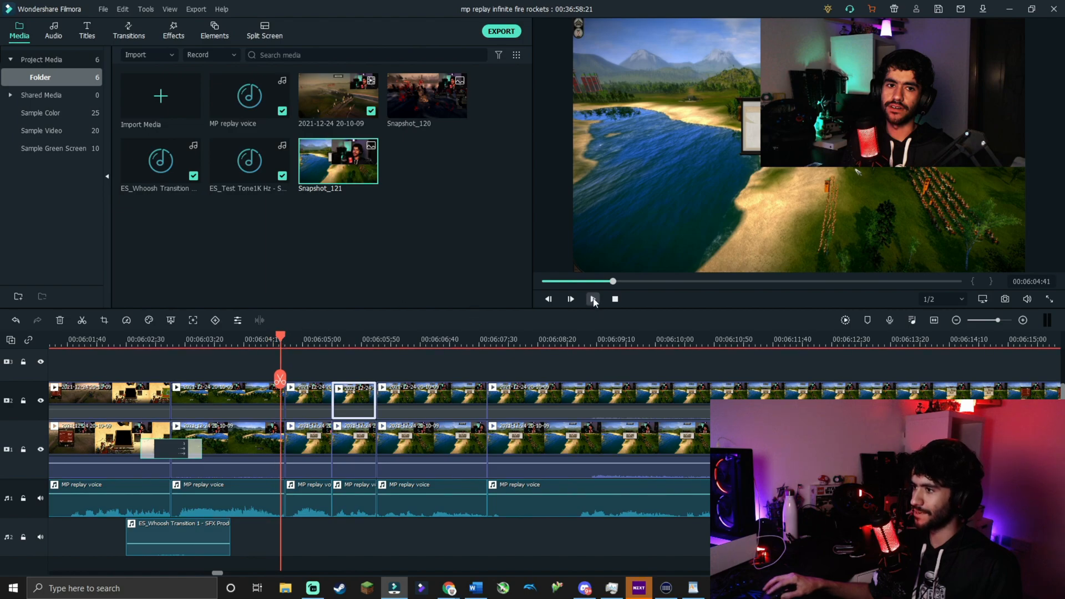
left_click(594, 300)
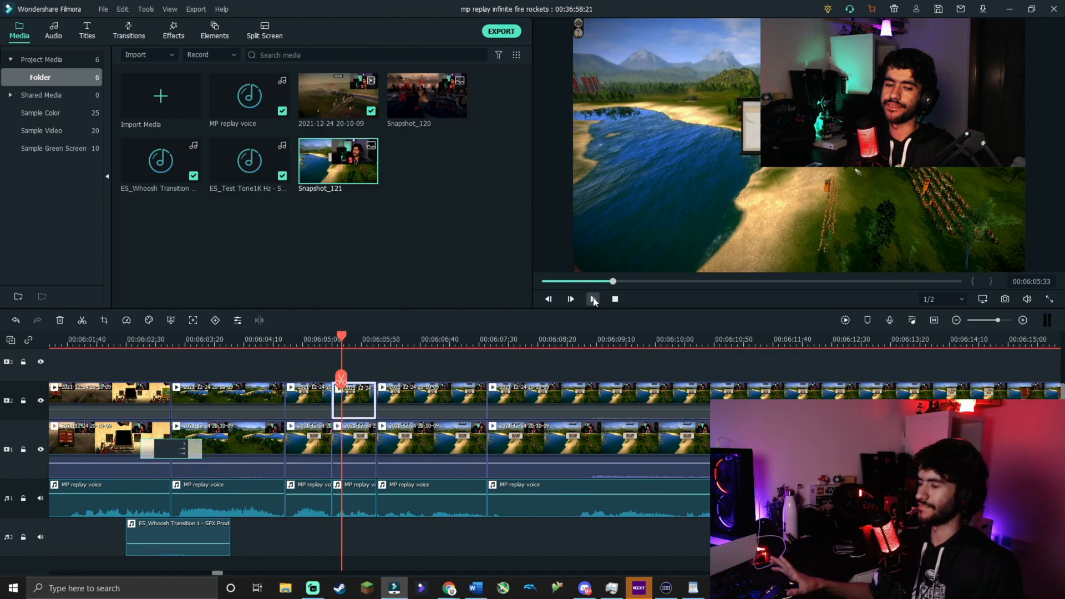
left_click(262, 341)
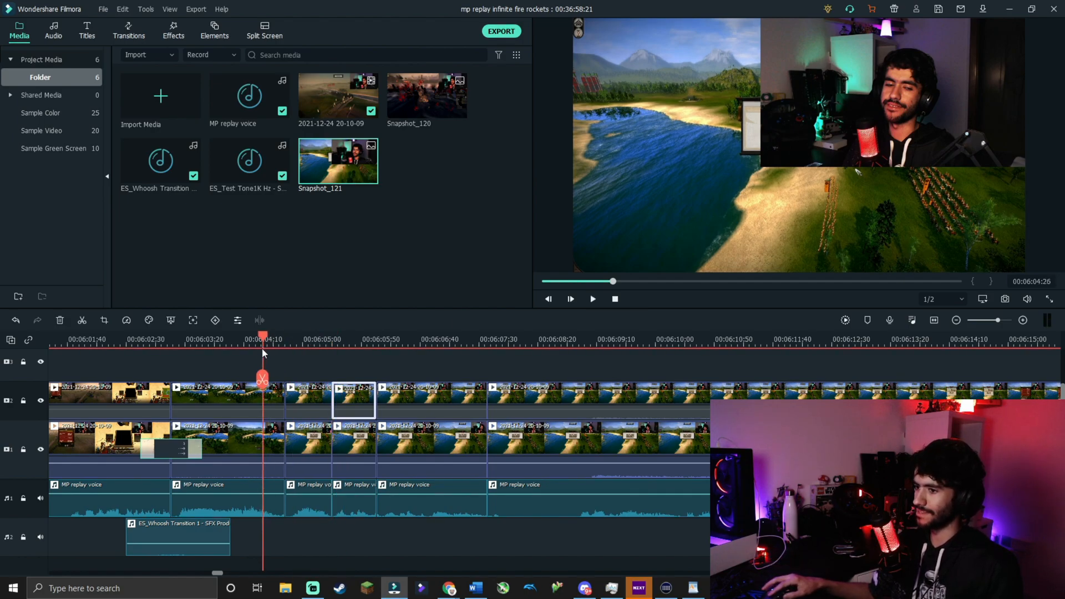
left_click(594, 302)
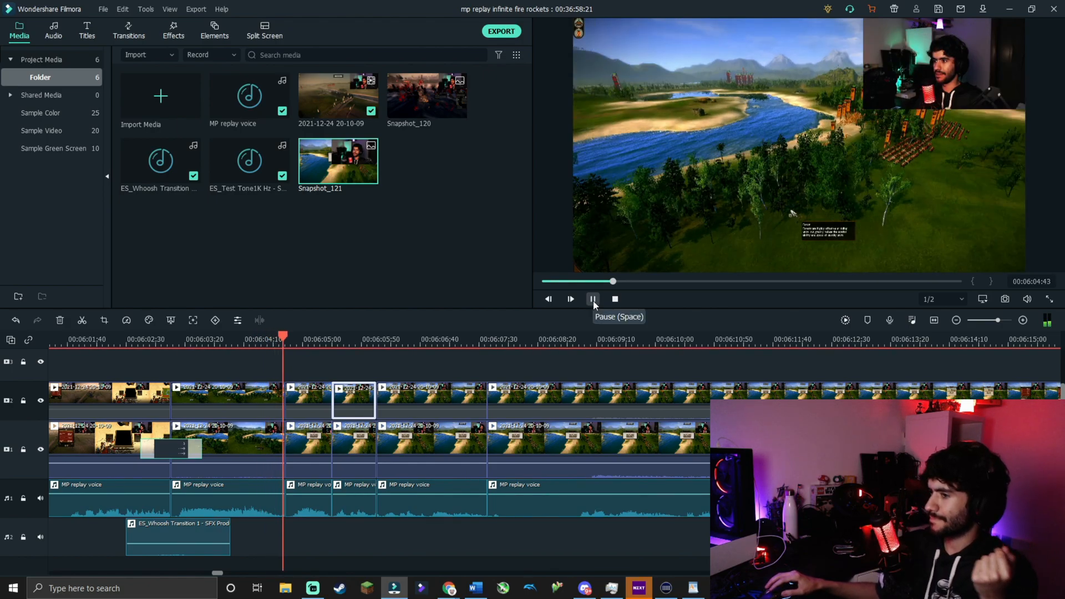
left_click(594, 302)
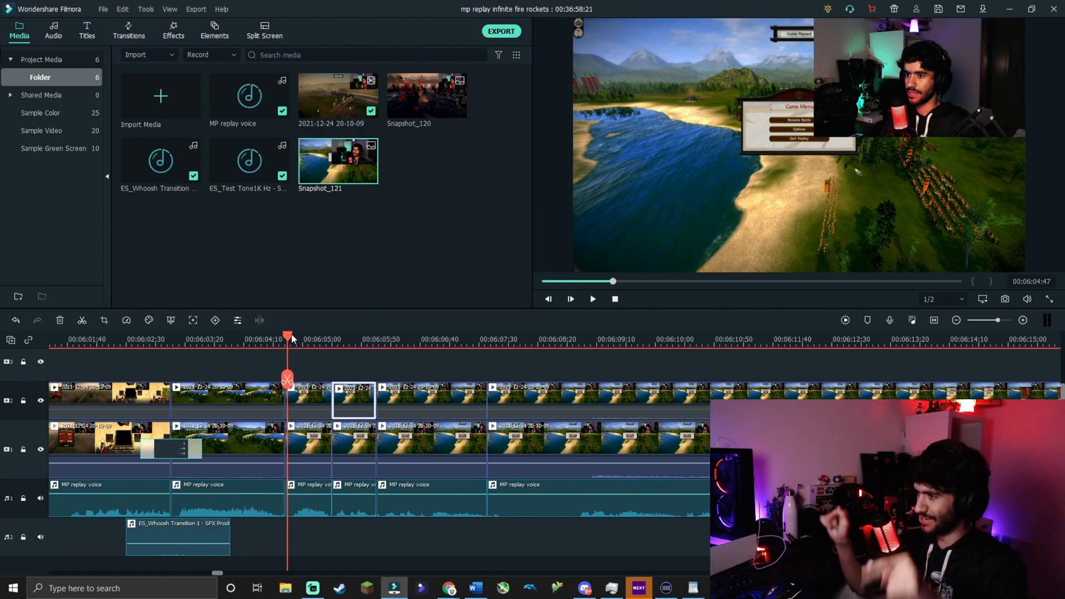
left_click_drag(292, 334, 245, 333)
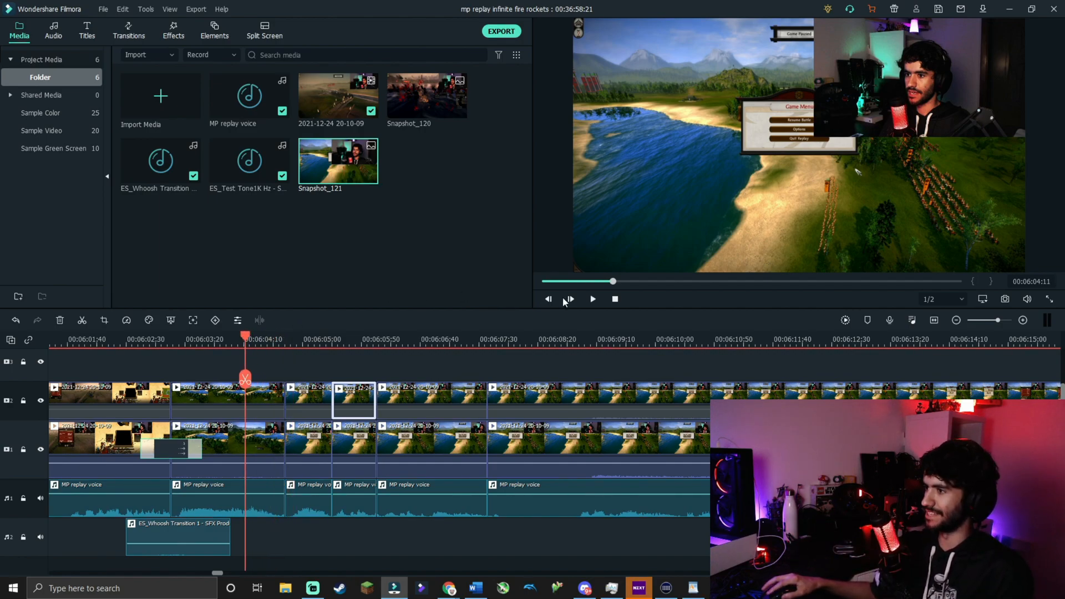
left_click(592, 299)
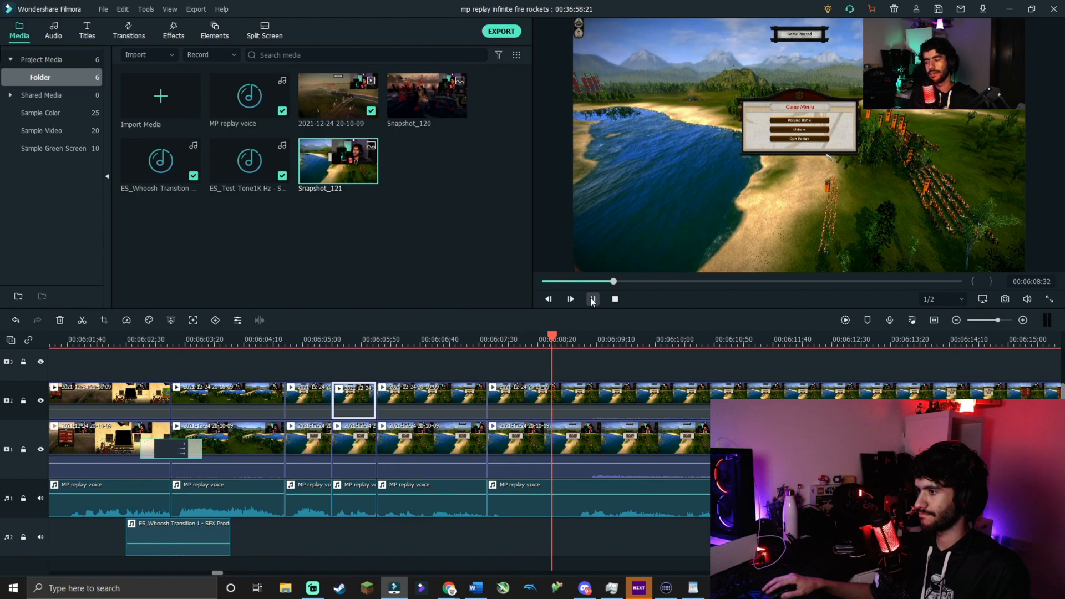
Step: Review the passage after the enlarged webcam section and split the webcam, gameplay and voice clips at 00:06:11:13
left_click(461, 343)
key("space")
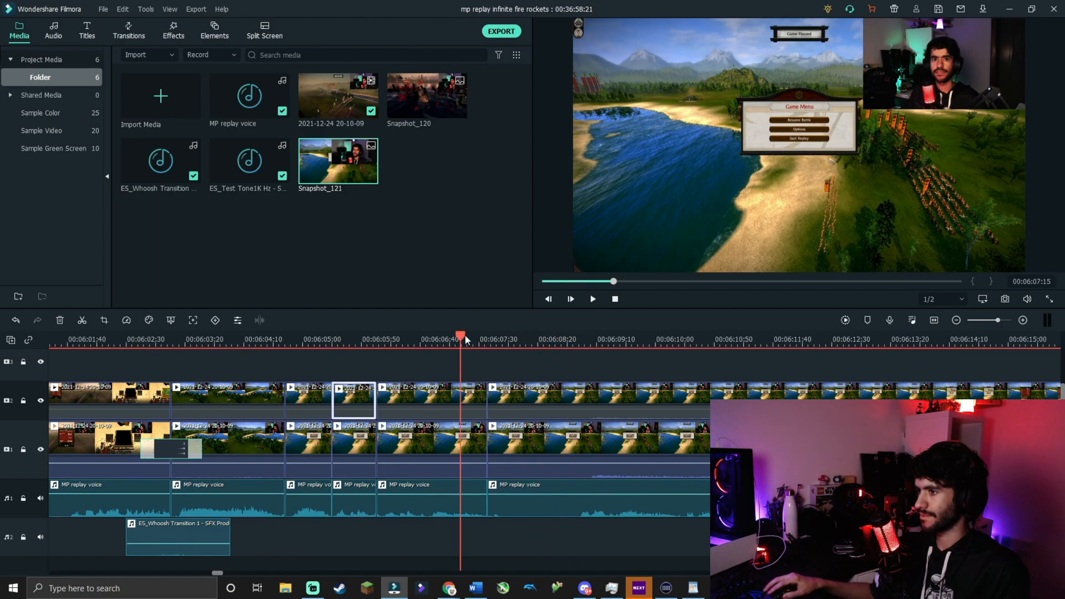
key("space")
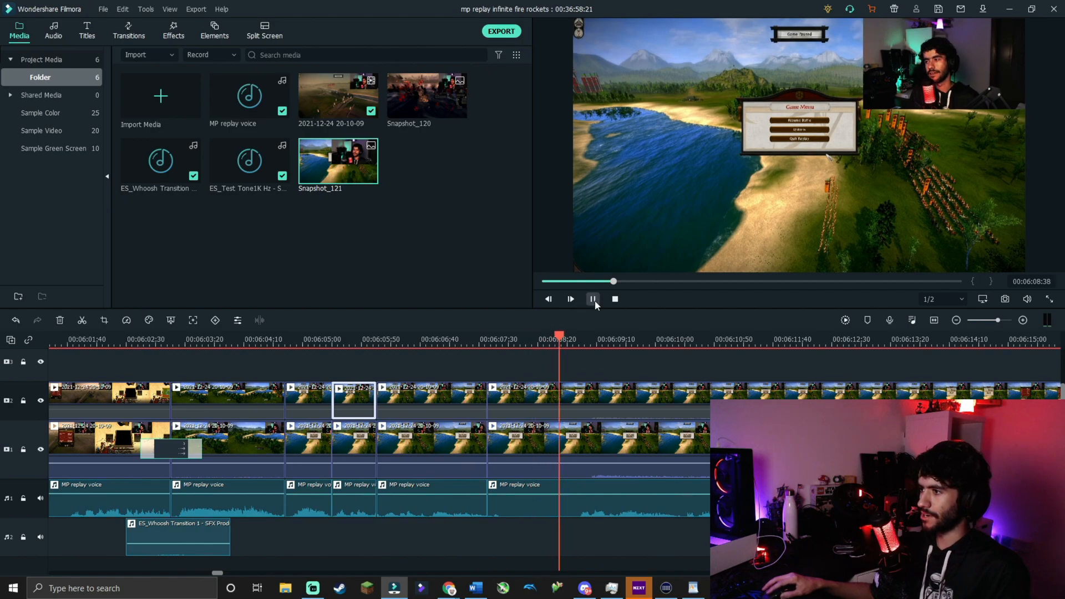
left_click(453, 360)
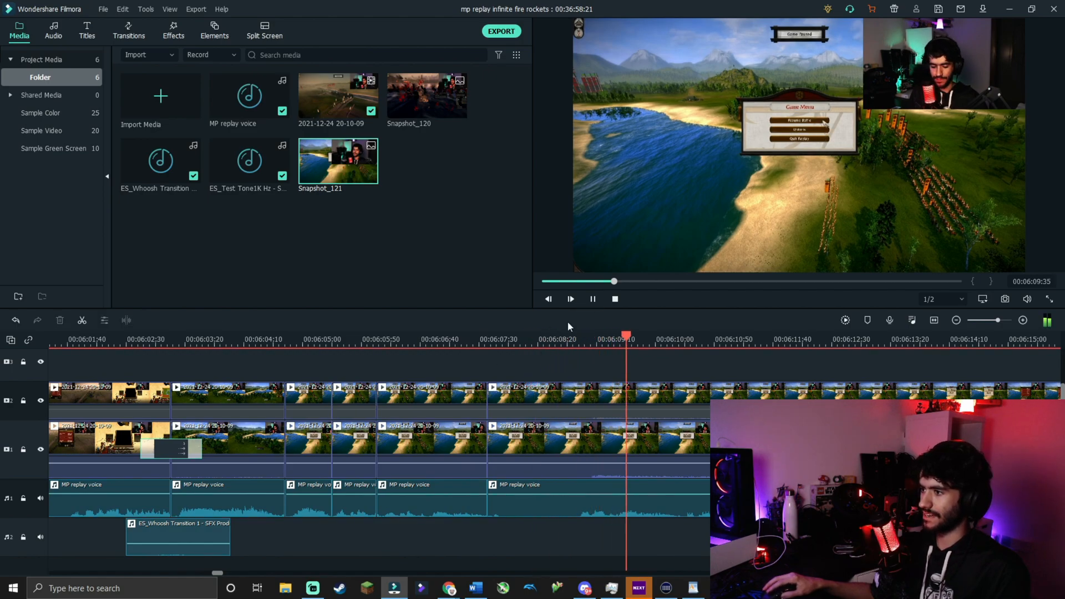
left_click(592, 300)
left_click_drag(786, 339, 742, 348)
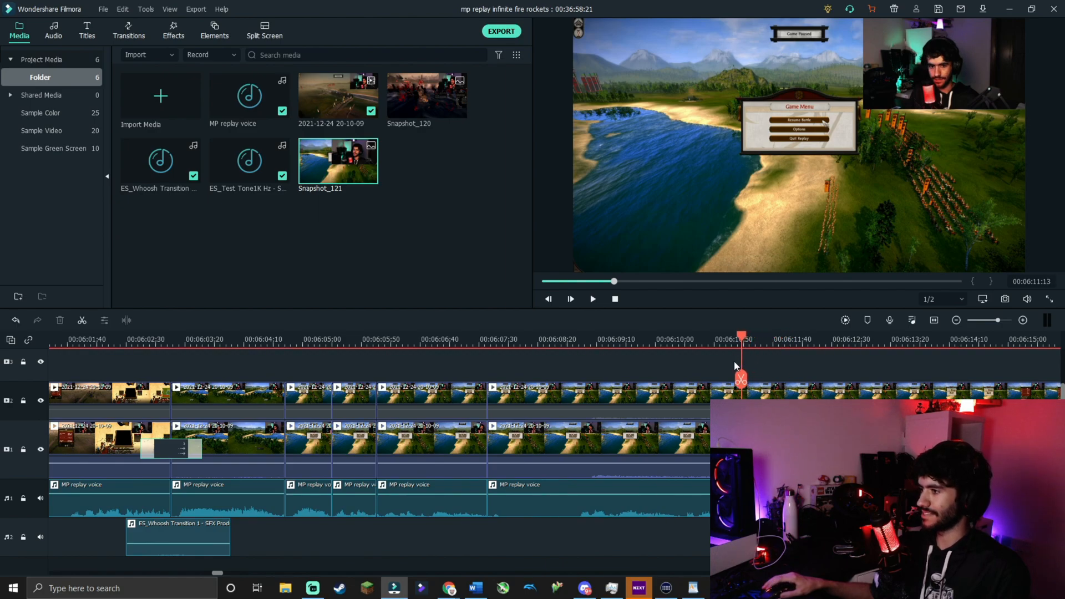
left_click(741, 380)
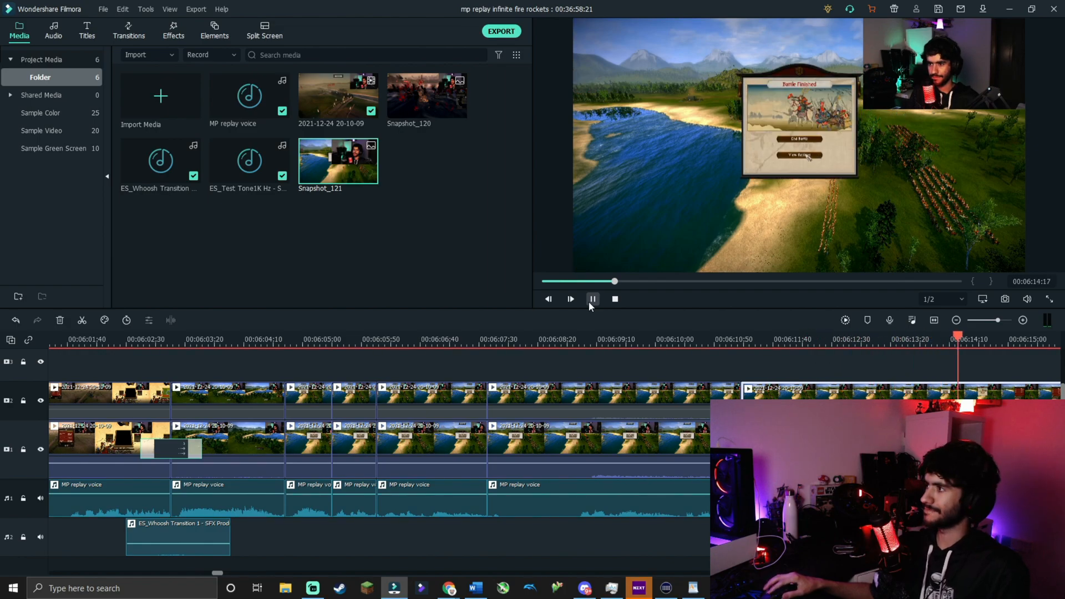
Step: Split the webcam, gameplay and voice clips at 00:06:14:24, where the game's Battle Finished window is shown
left_click(592, 299)
left_click_drag(591, 342, 295, 379)
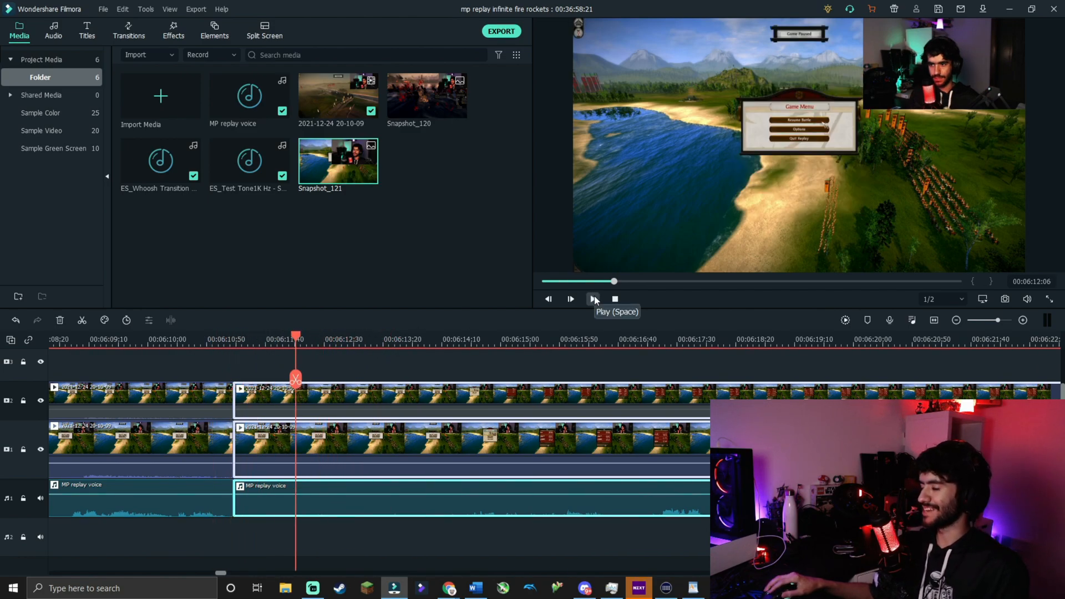
left_click(593, 299)
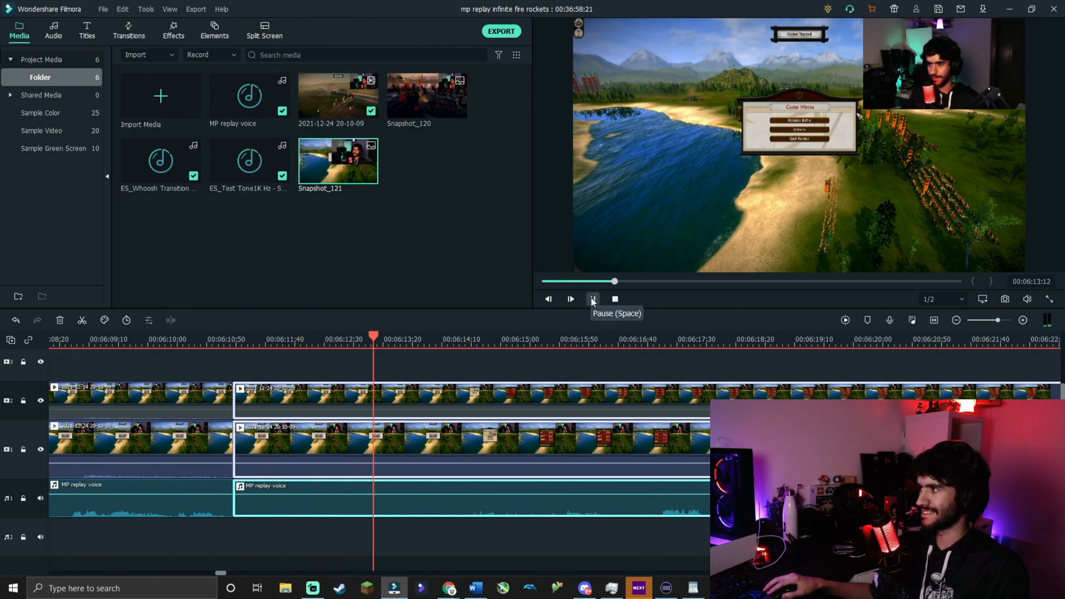
left_click_drag(383, 342, 460, 344)
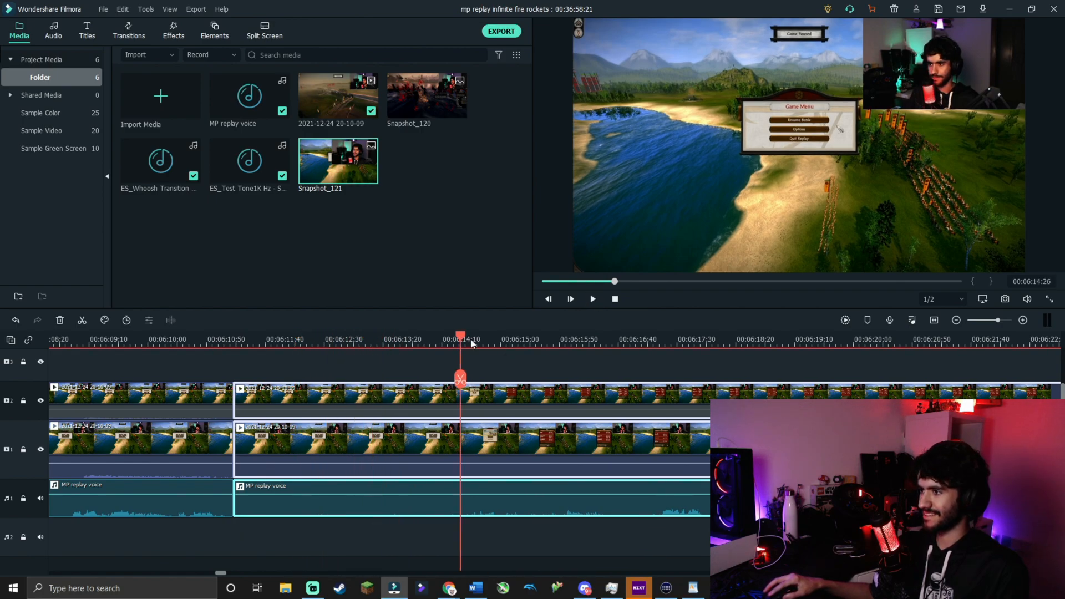
left_click(593, 299)
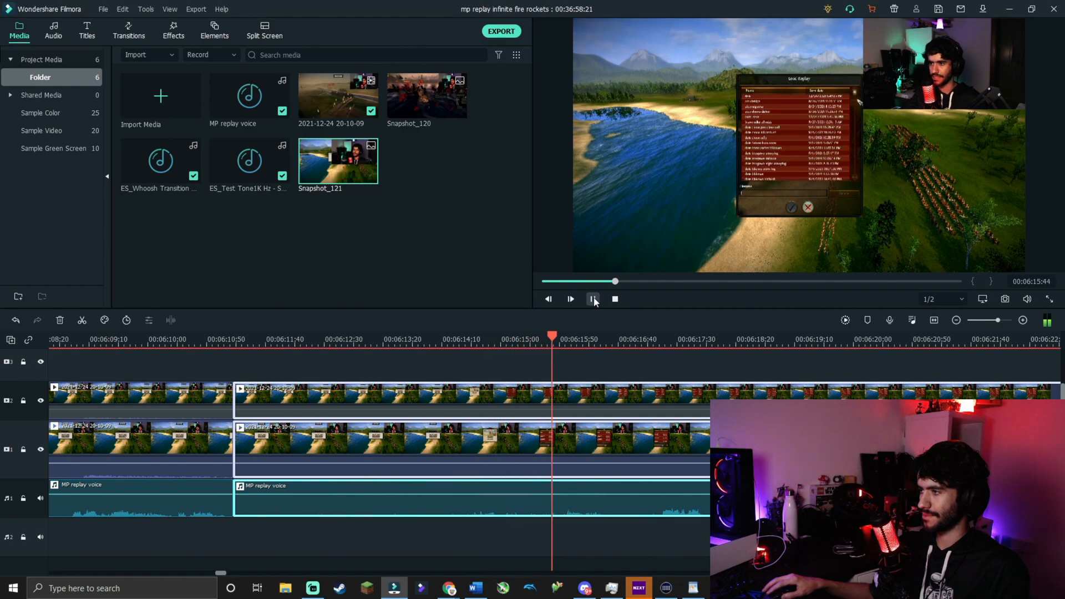
left_click_drag(609, 340, 459, 352)
key("ctrl+b")
Step: Ripple-delete the webcam, gameplay and voice segments between 00:06:11:13 and 00:06:14:24
left_click(381, 411)
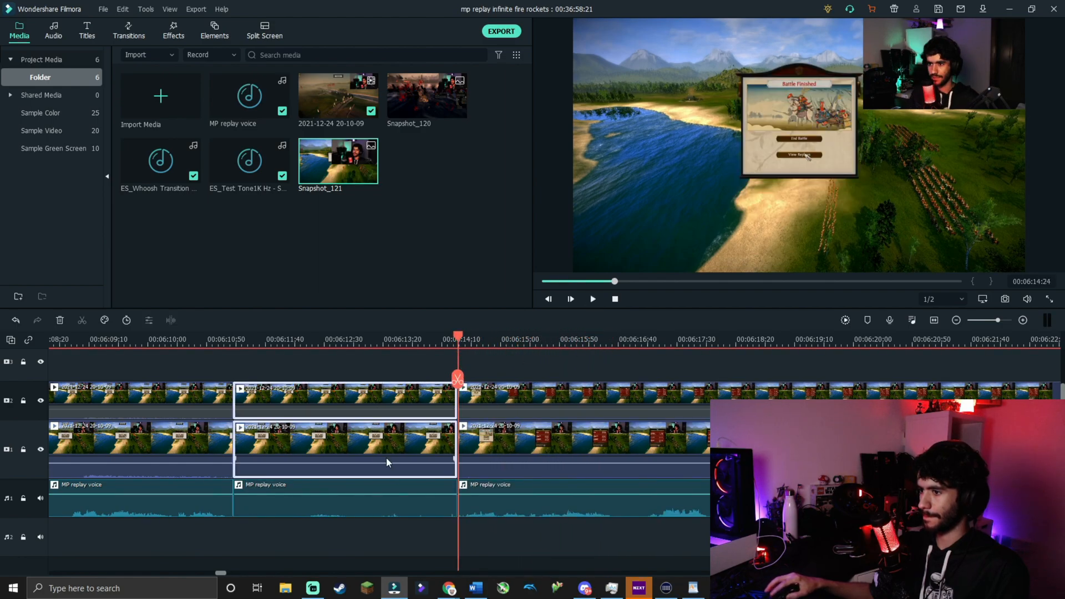
left_click(378, 514, "ctrl")
key("shift+Delete")
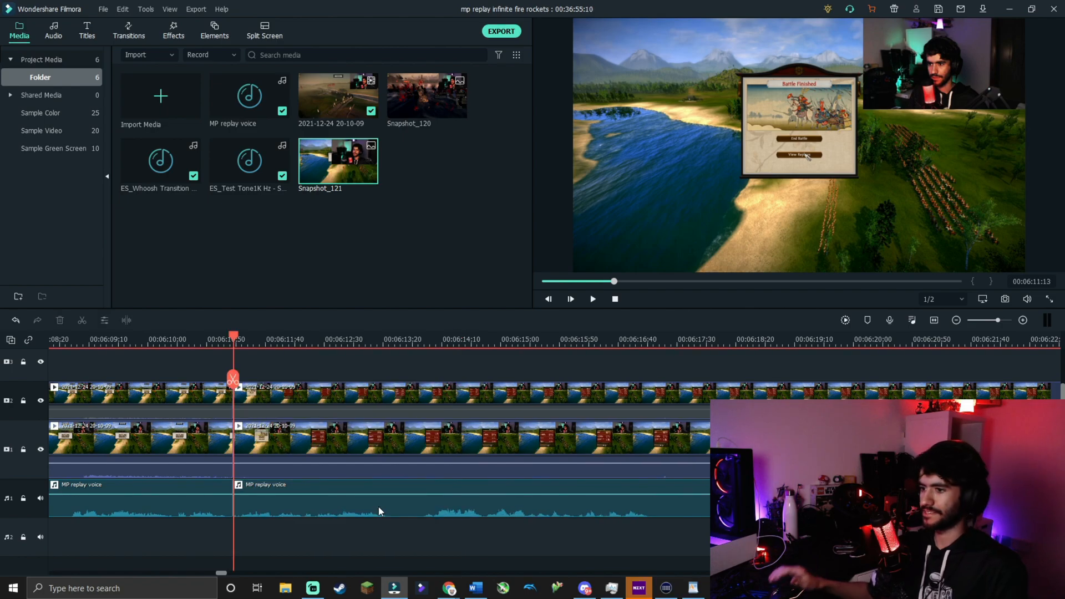
Step: Play on from the new cut and split all three clips at 00:06:13:22 during the Load Replay list
left_click(593, 300)
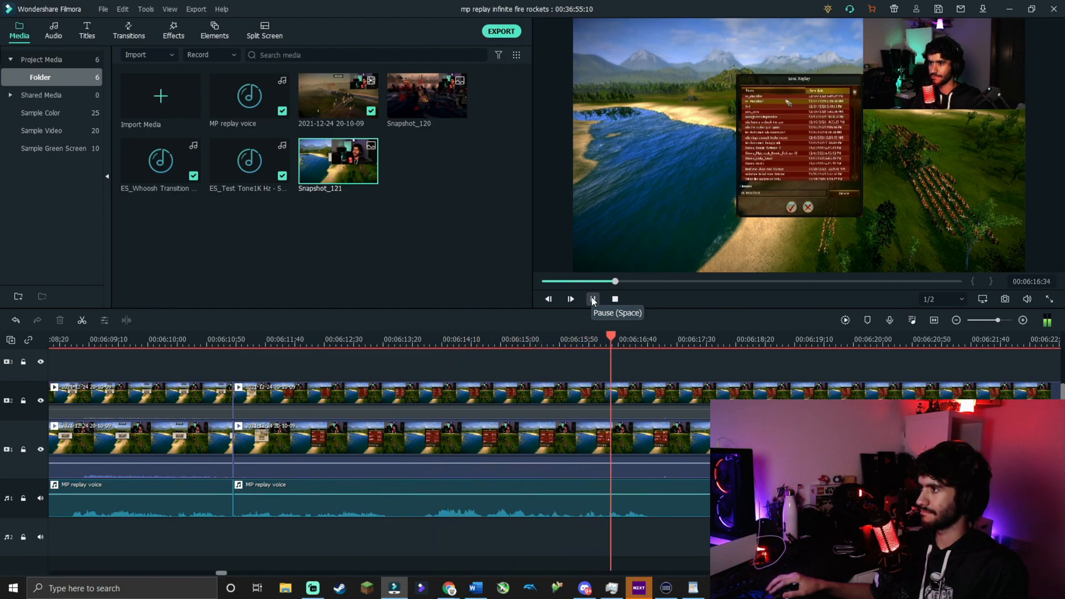
left_click(592, 300)
left_click(471, 340)
left_click_drag(466, 358, 386, 352)
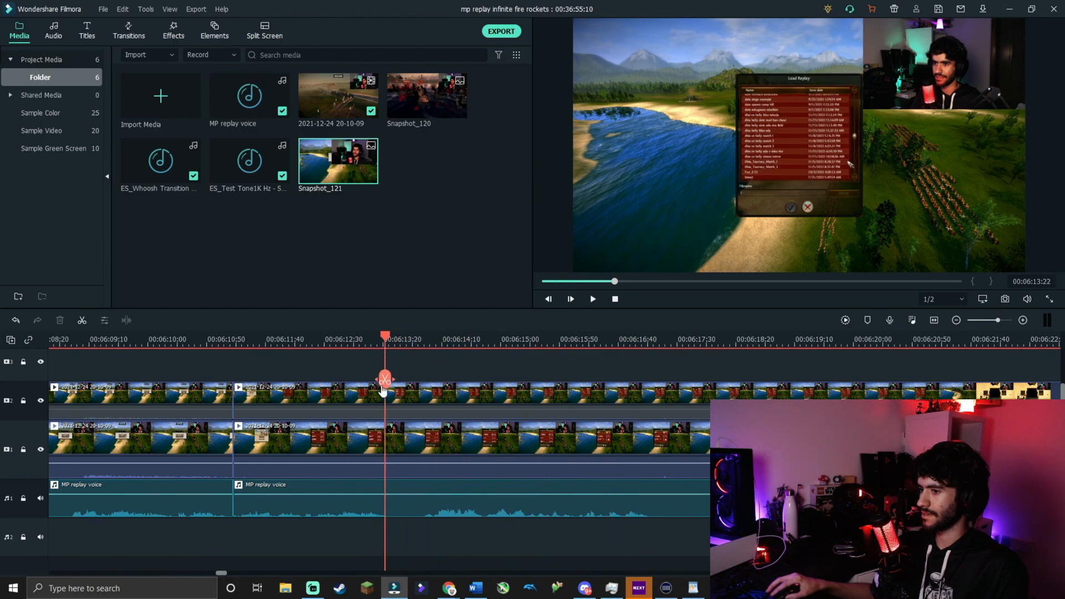
left_click(385, 378)
Step: Split the clips again at 00:06:13:52 and ripple-delete the short segment between 00:06:13:22 and this cut
left_click(419, 347)
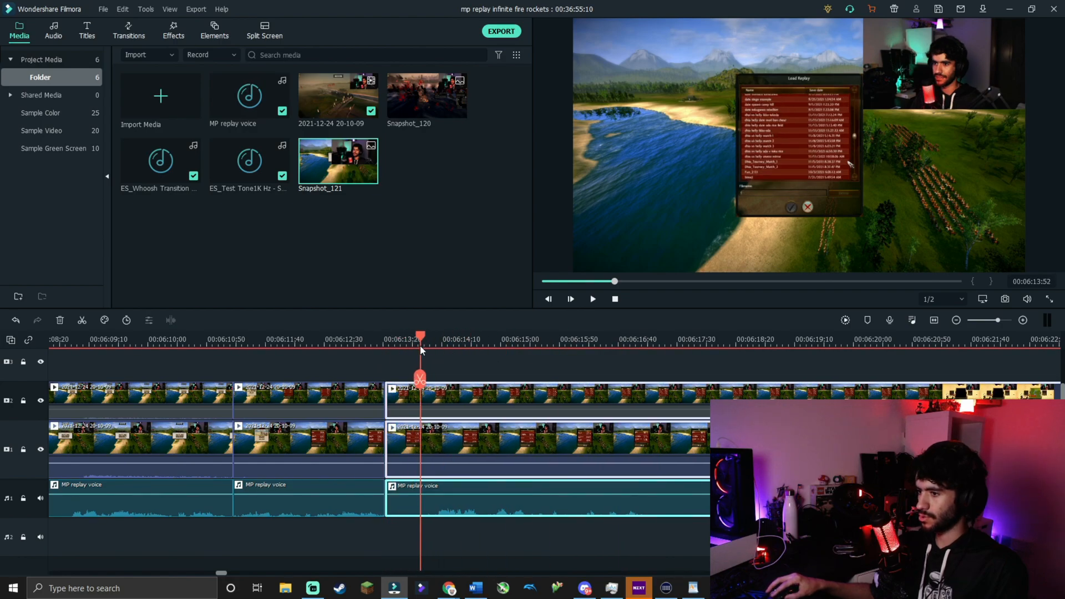
left_click(419, 379)
key("Delete")
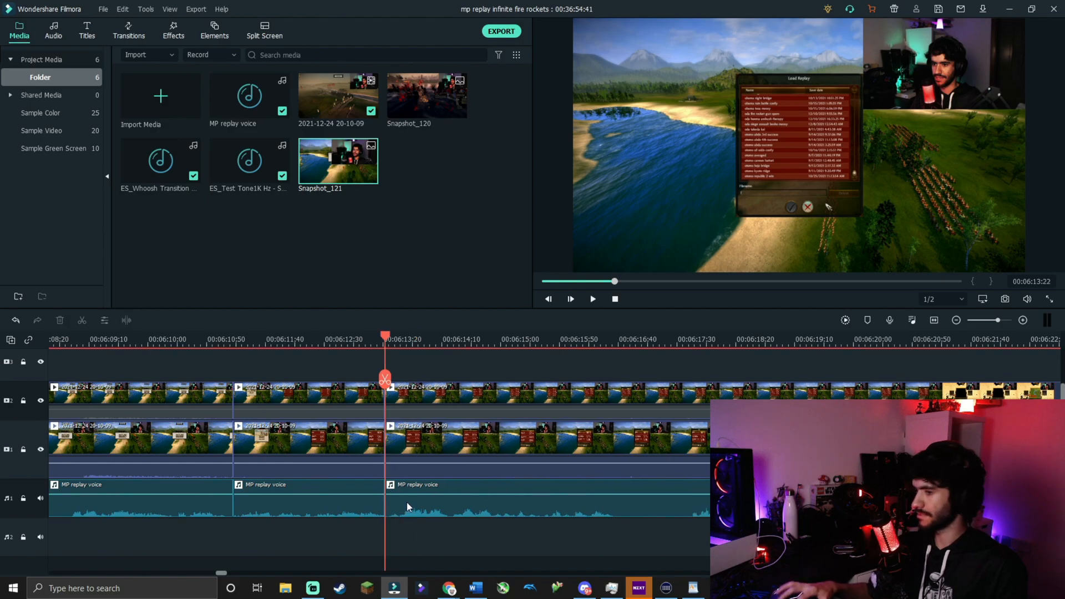
Step: Play back the passage across the cut at 00:06:13:22 several times to check how the speech flows
left_click(594, 299)
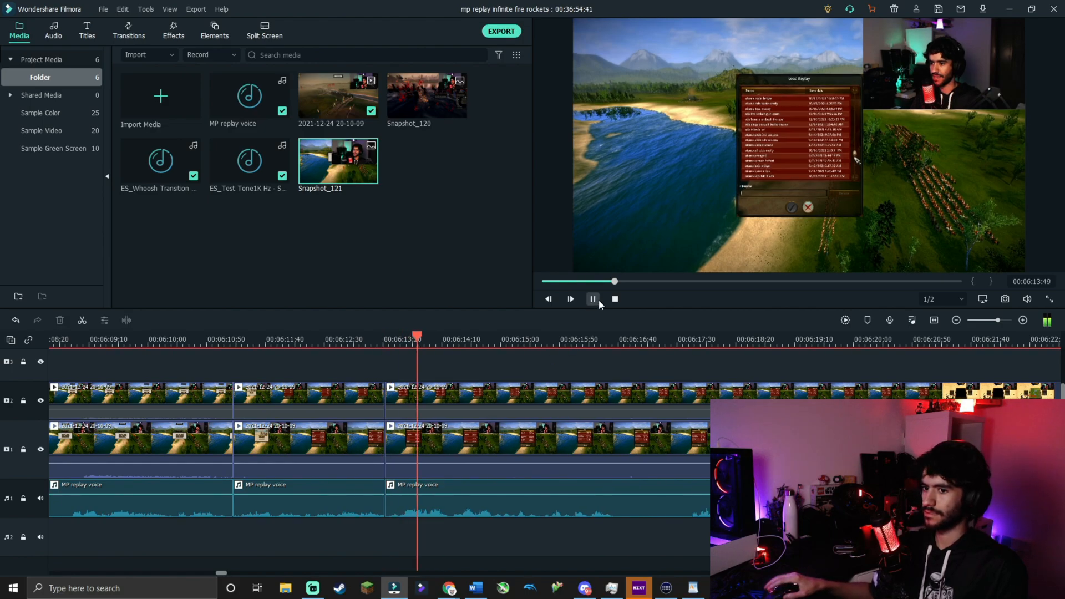
left_click(599, 301)
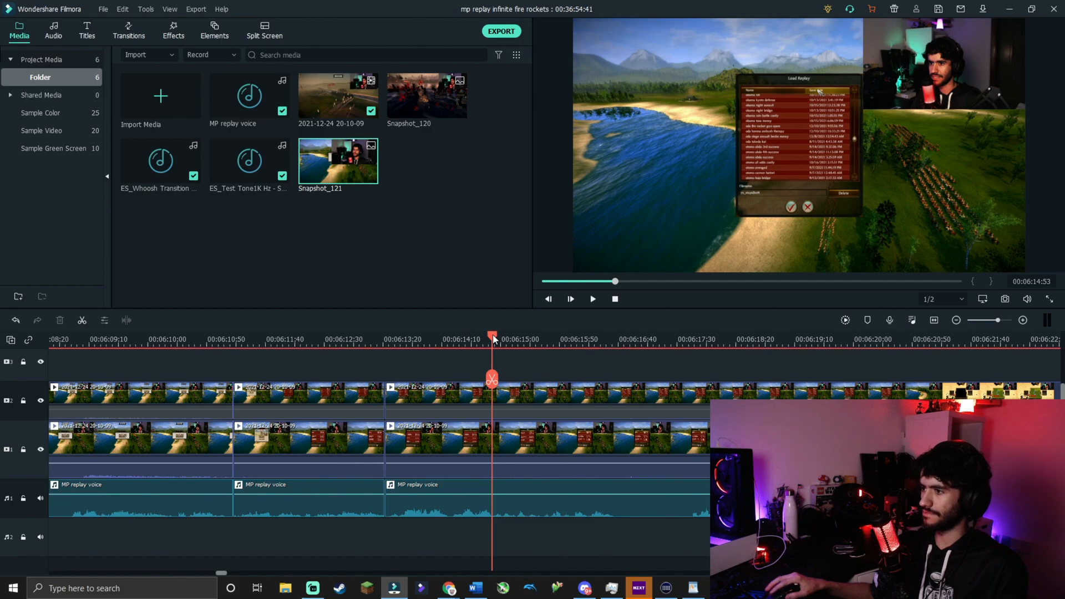
left_click_drag(493, 339, 389, 340)
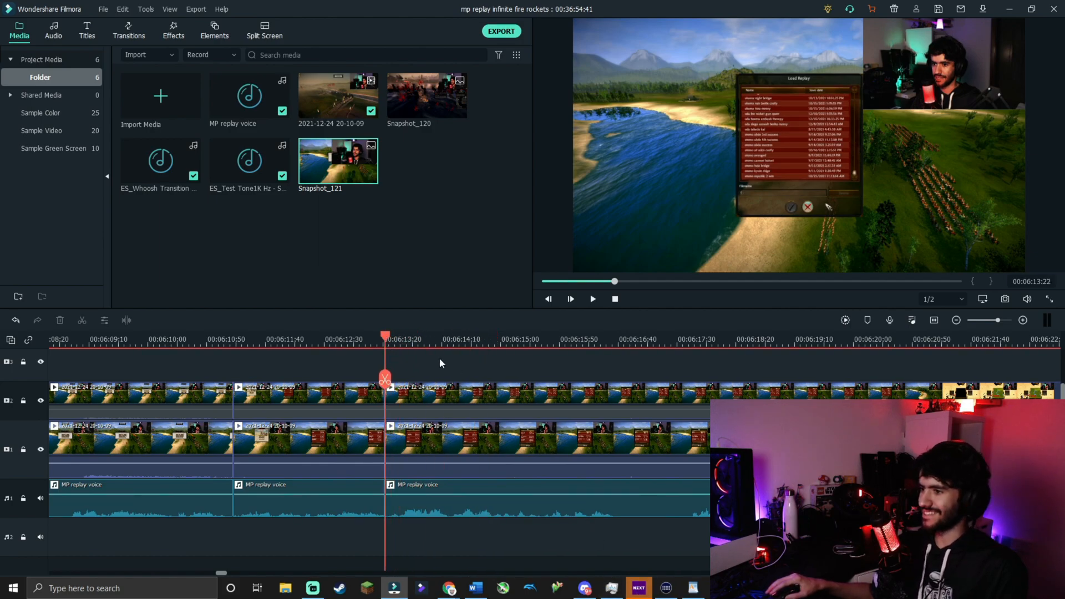
left_click_drag(386, 340, 376, 339)
left_click(593, 299)
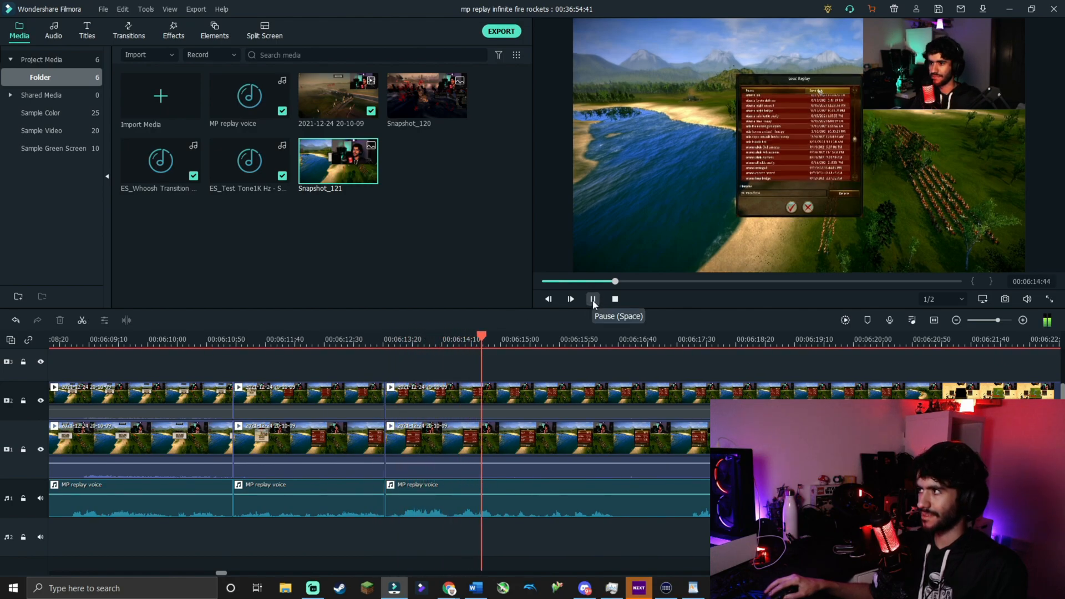
left_click(593, 300)
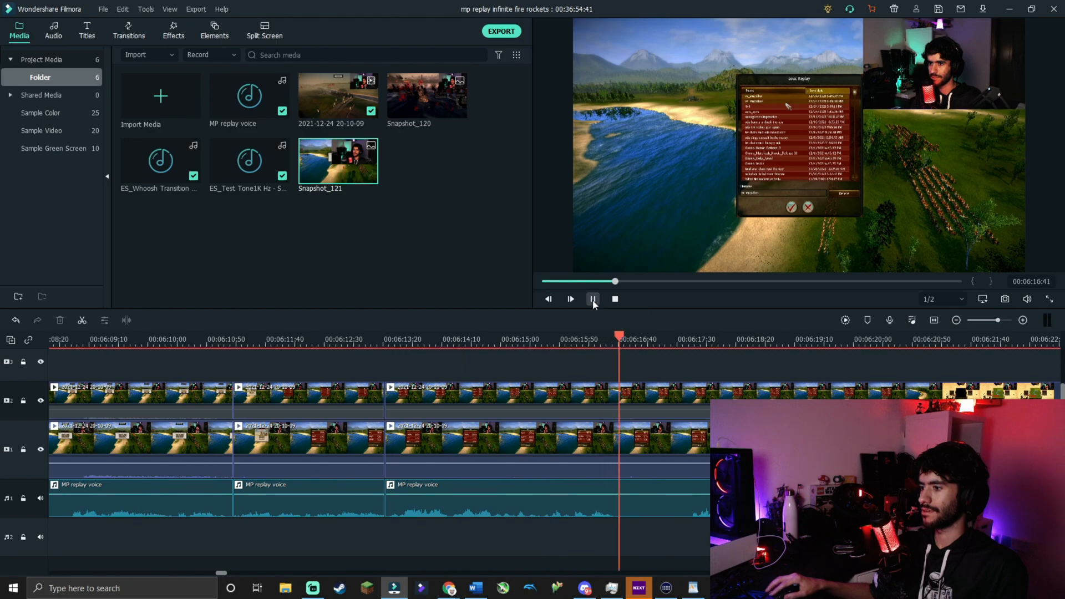
left_click_drag(620, 339, 378, 341)
left_click(594, 300)
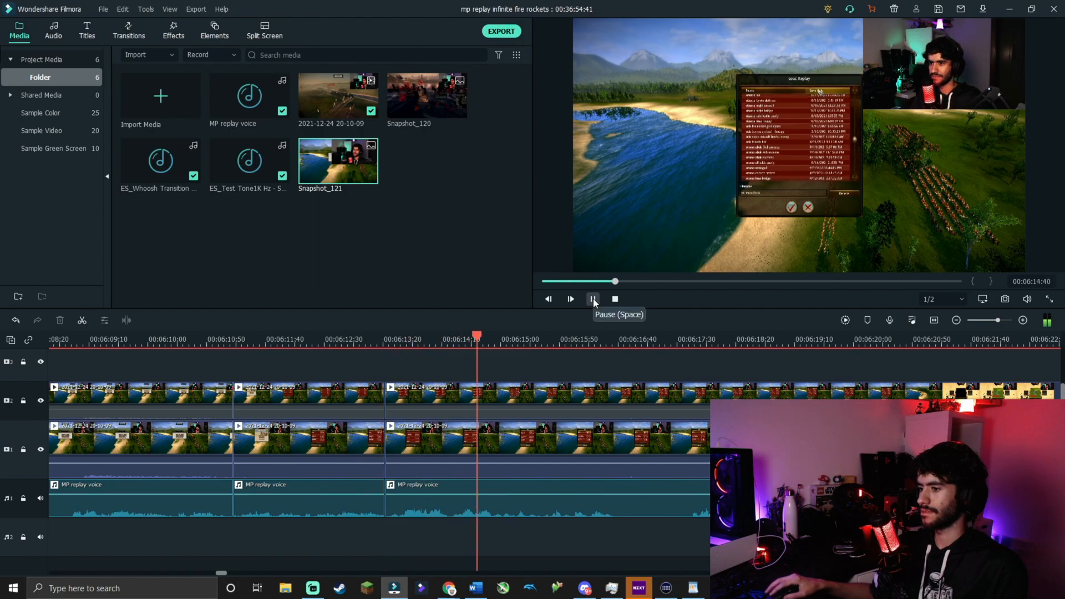
Step: Split the webcam, gameplay and voice clips just before 00:06:16:40, where the spoken passage ends
left_click(616, 342)
left_click(616, 379)
Step: Split the clips at 00:06:26:11 on the loading screen and ripple-delete the segment back to the cut just before 00:06:16:40
left_click_drag(616, 338, 657, 339)
left_click(596, 300)
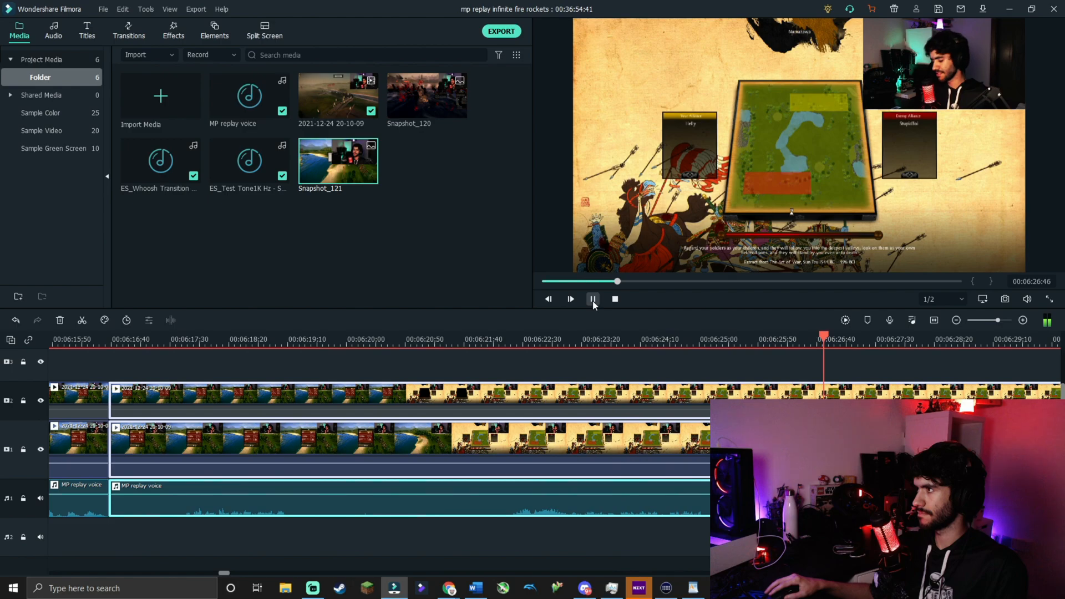
left_click(593, 300)
left_click_drag(791, 341, 784, 348)
left_click(730, 394)
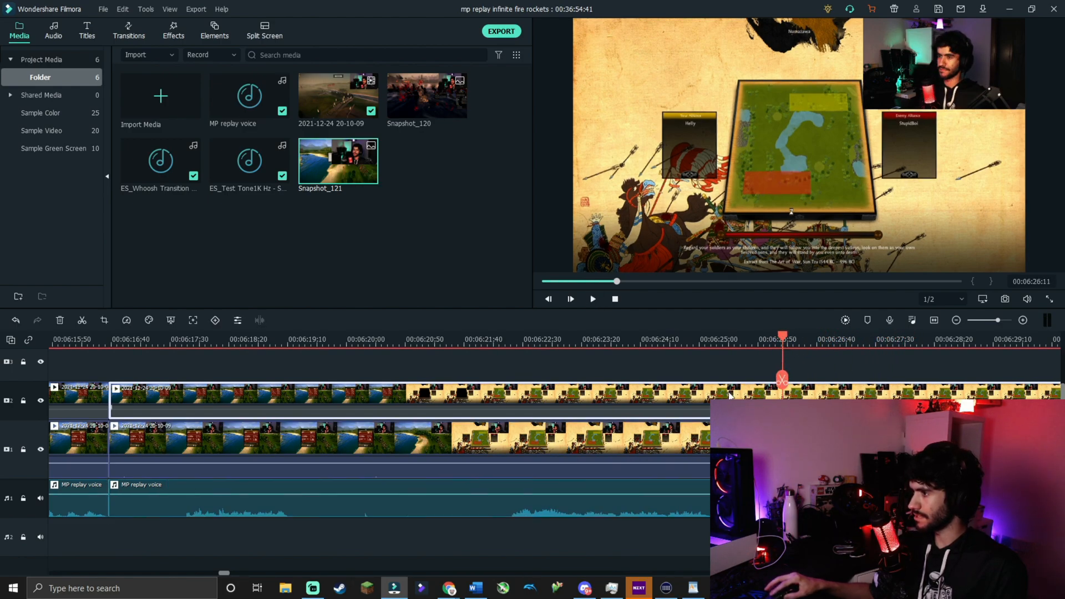
left_click(782, 380)
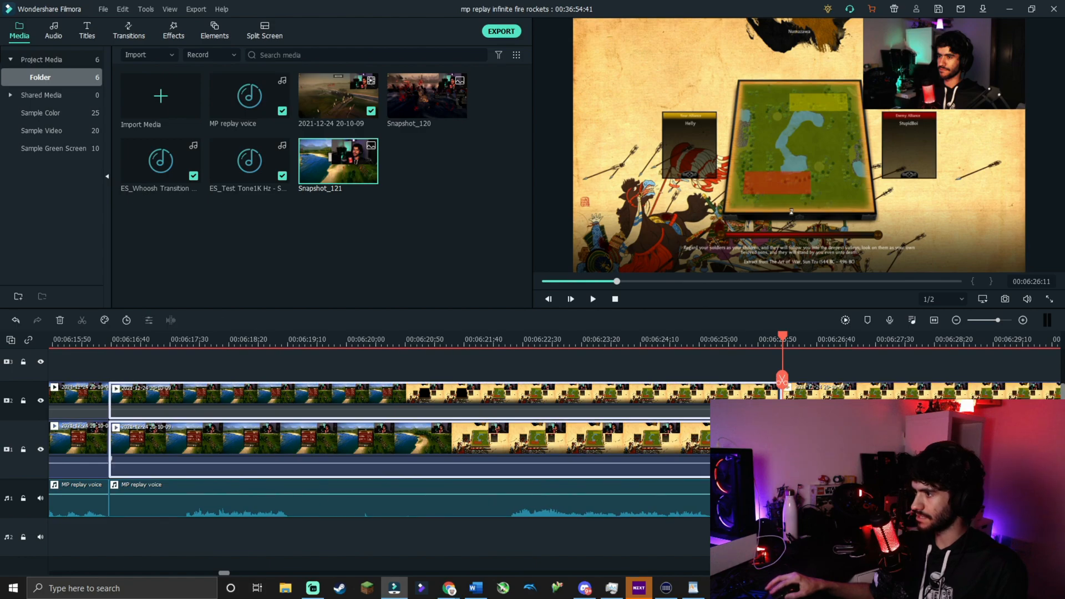
key("Delete")
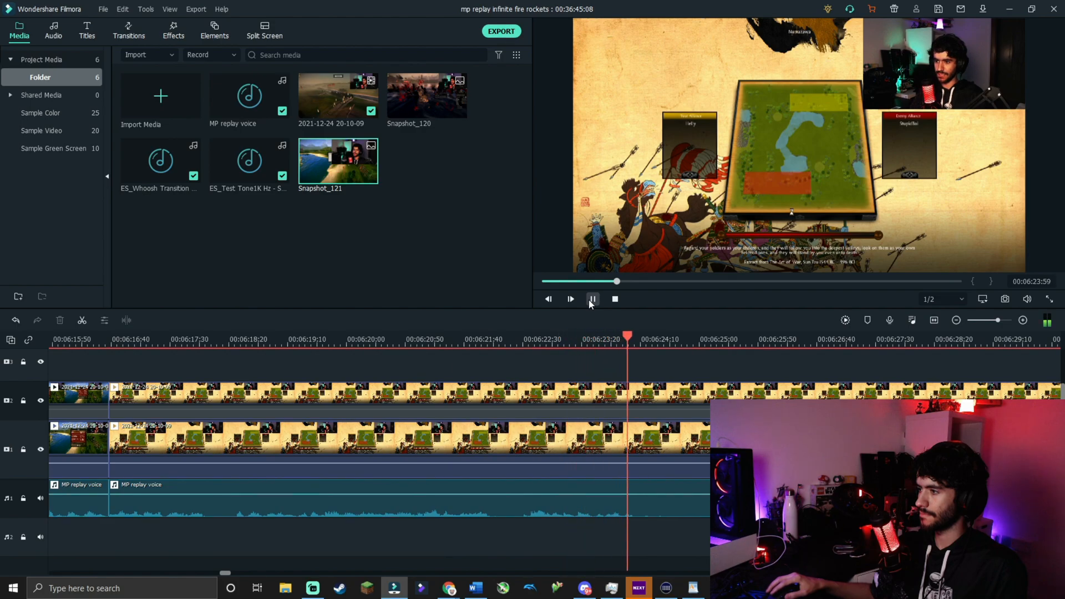
Step: Review the loading-screen commentary and split the webcam, gameplay and voice clips at about 00:06:24:10
key("space")
left_click_drag(651, 336, 480, 454)
key("ctrl+b")
Step: Add a Fade transition to the gameplay track at the cut into the loading screen just before 00:06:16:40
left_click(140, 39)
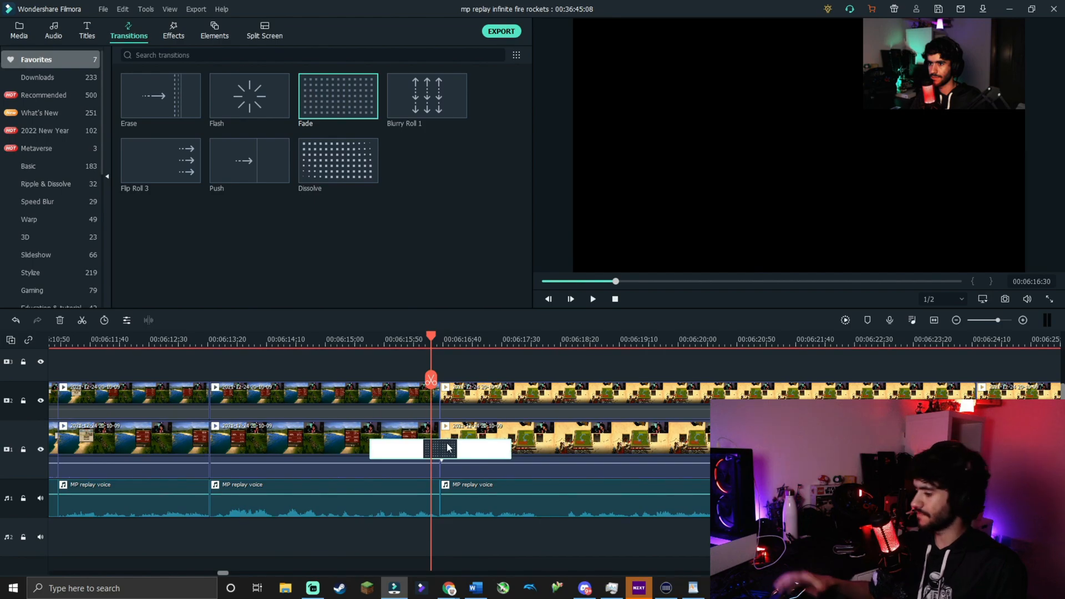
Step: Replace the Fade transition at the cut into the loading screen with a Flash transition on the gameplay track and preview it
key("Delete")
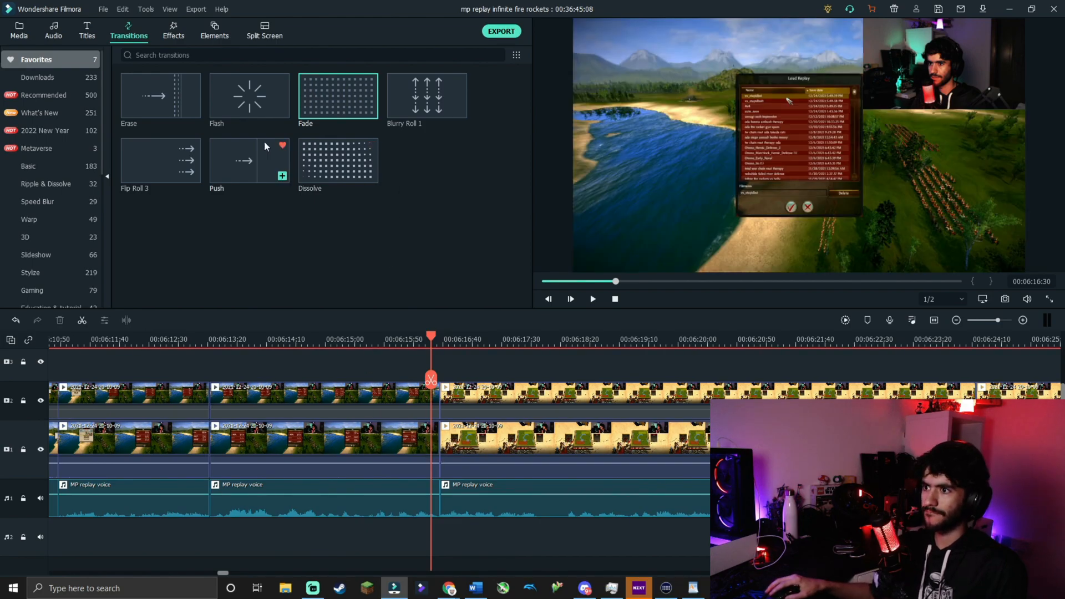
left_click_drag(249, 97, 447, 450)
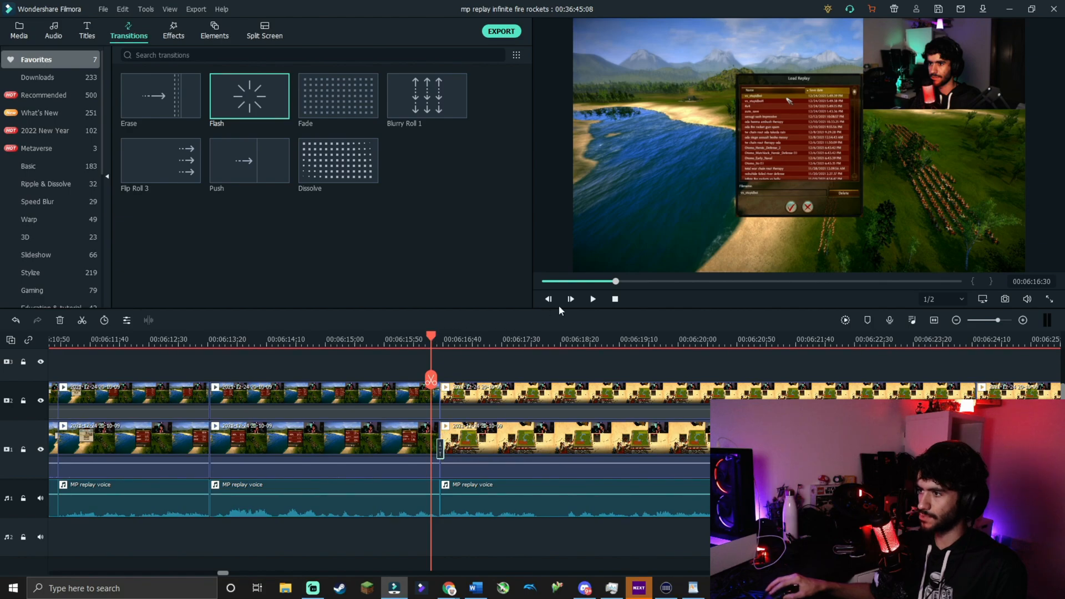
left_click(592, 299)
left_click(460, 340)
Step: Add the ES_Test Tone1K Hz sound to the second audio track, cut it to a short piece and place it under the Flash transition
left_click(19, 32)
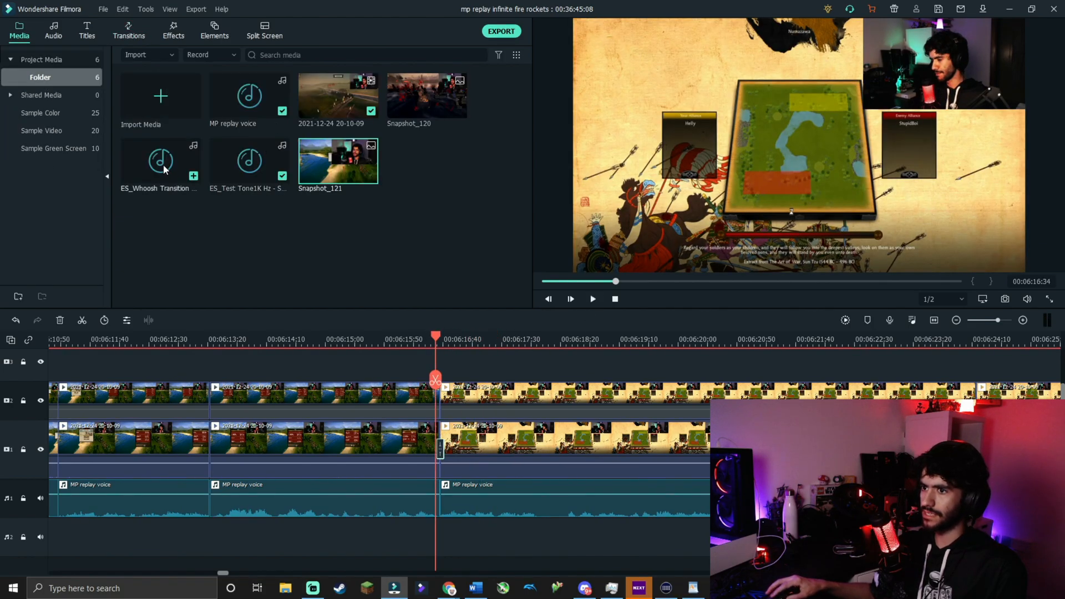
left_click_drag(247, 160, 423, 552)
left_click(436, 380)
key("Delete")
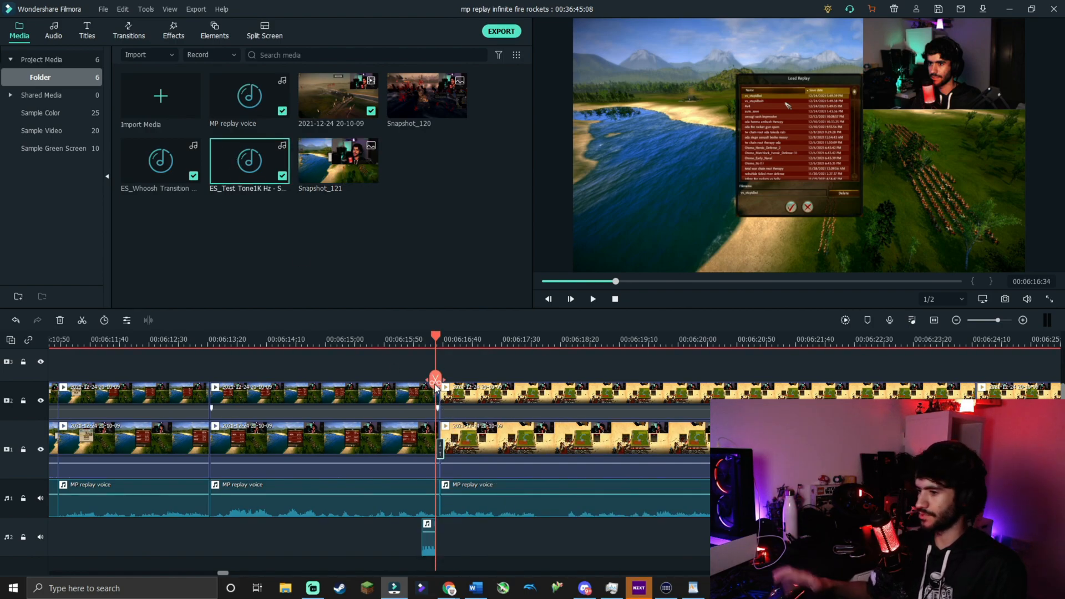
left_click_drag(428, 541, 442, 543)
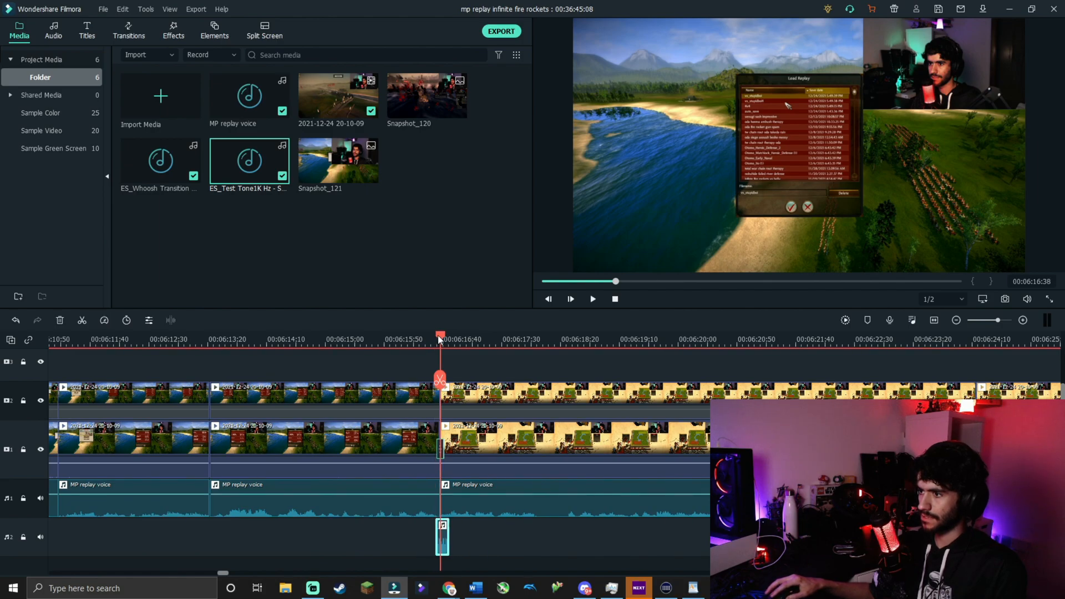
Step: Preview the test tone with the Flash transition, trim the tone's end to about half its length and play it back
left_click_drag(440, 340, 402, 339)
left_click(593, 300)
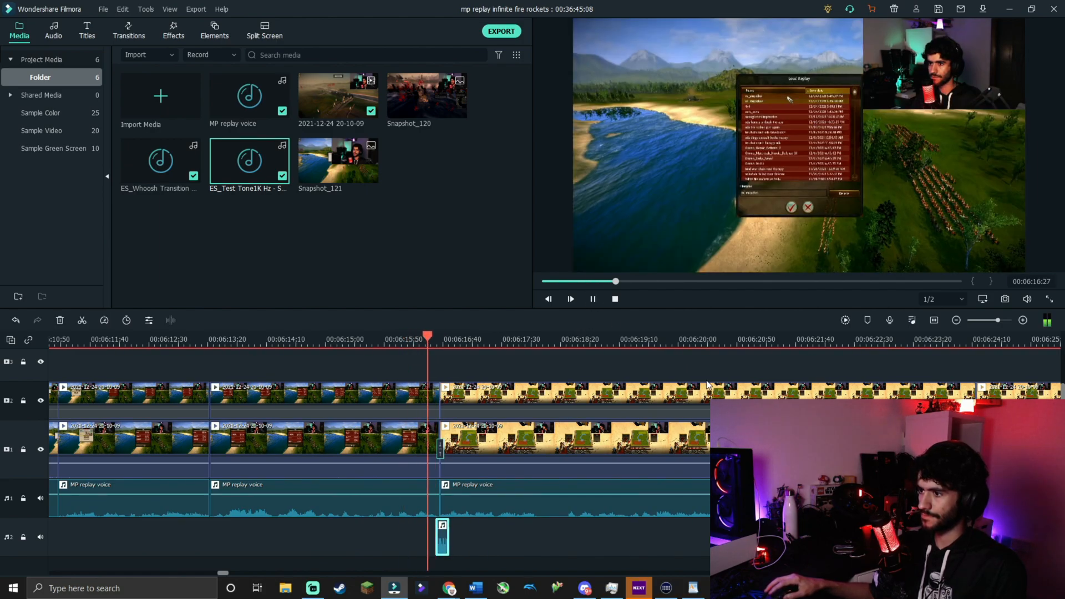
left_click(595, 301)
left_click_drag(442, 526, 443, 532)
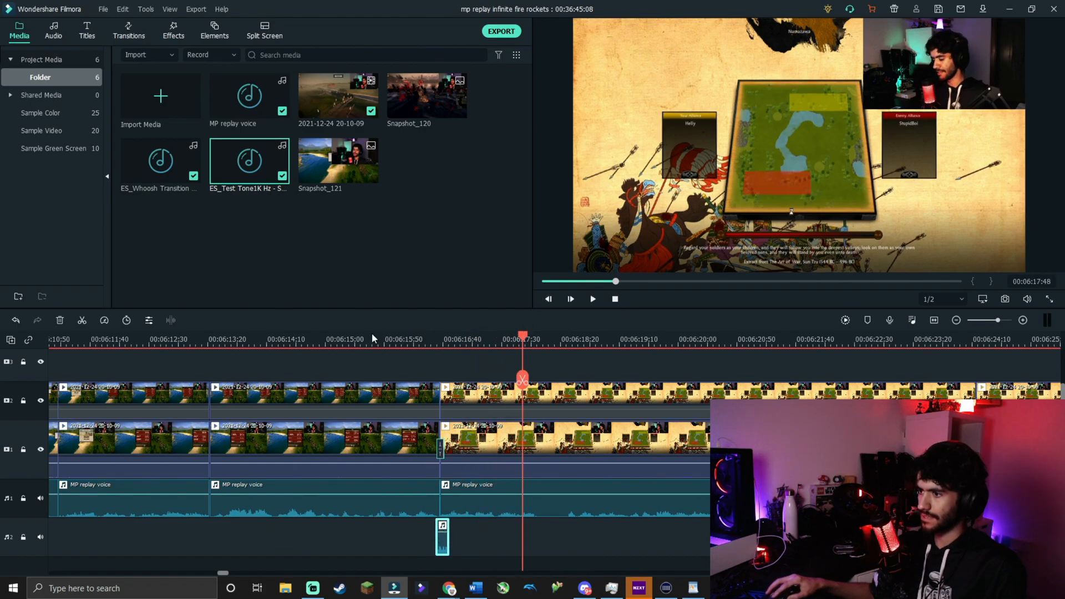
left_click_drag(531, 349, 299, 341)
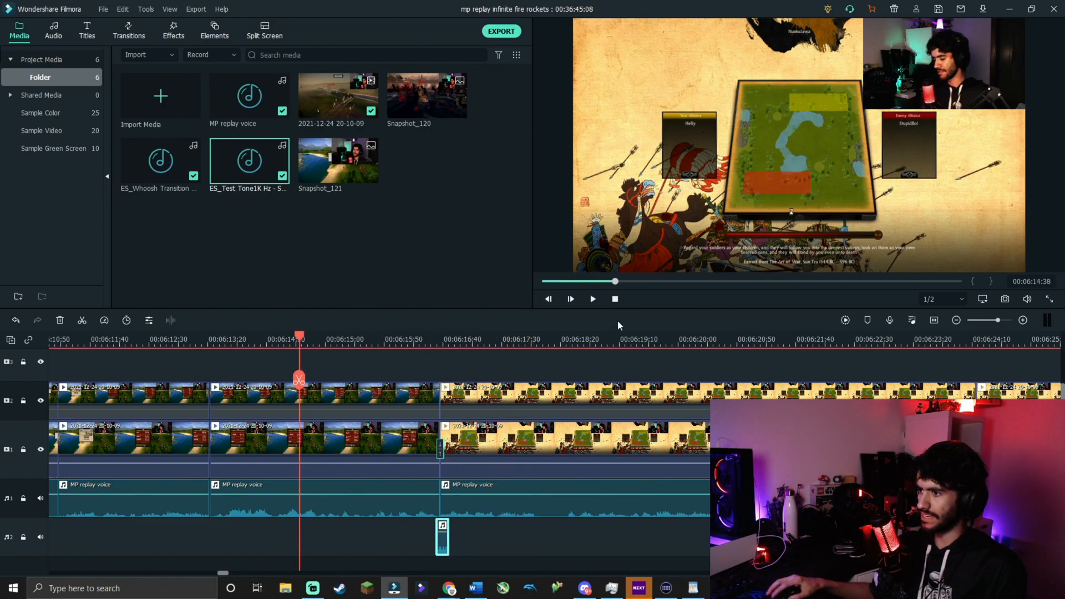
left_click(593, 300)
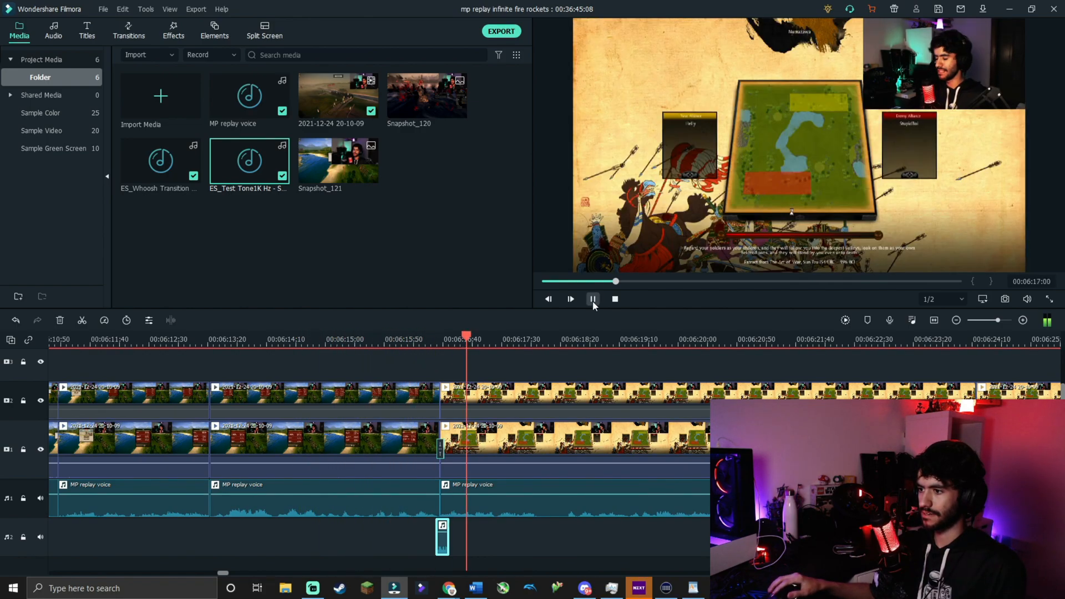
left_click(592, 299)
left_click_drag(449, 538, 443, 538)
left_click_drag(500, 344, 390, 345)
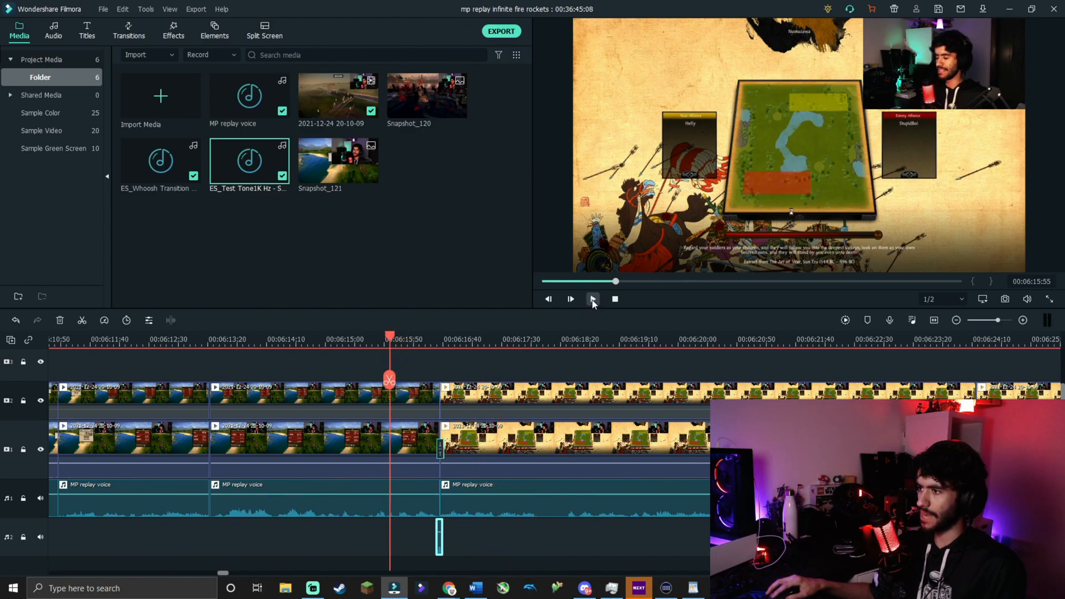
key("space")
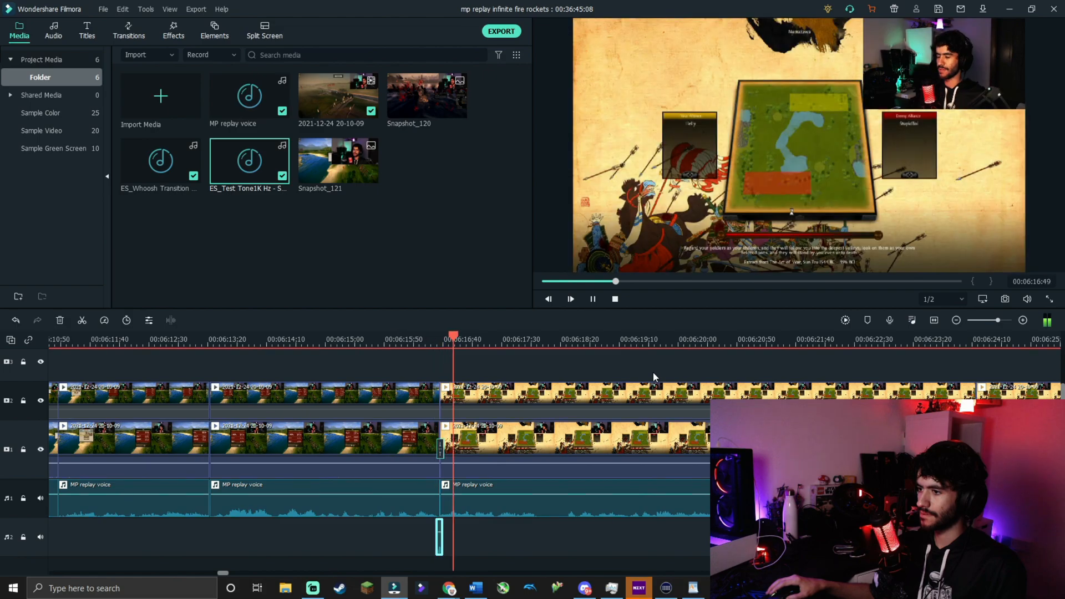
key("space")
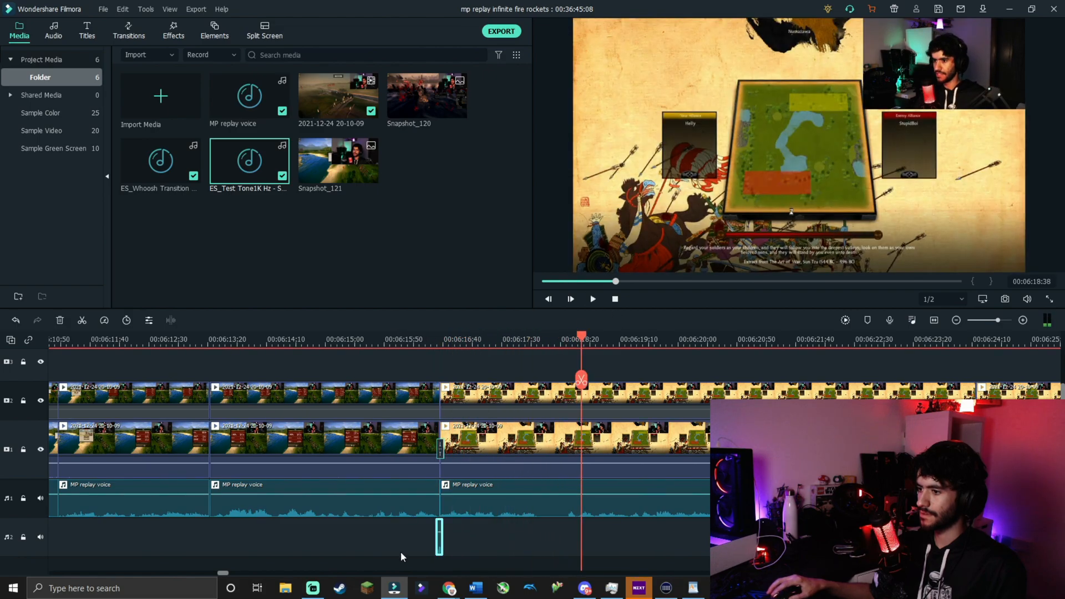
Step: Adjust the short test tone's volume to about -1.50 dB and play back the transition
left_click_drag(440, 533, 440, 526)
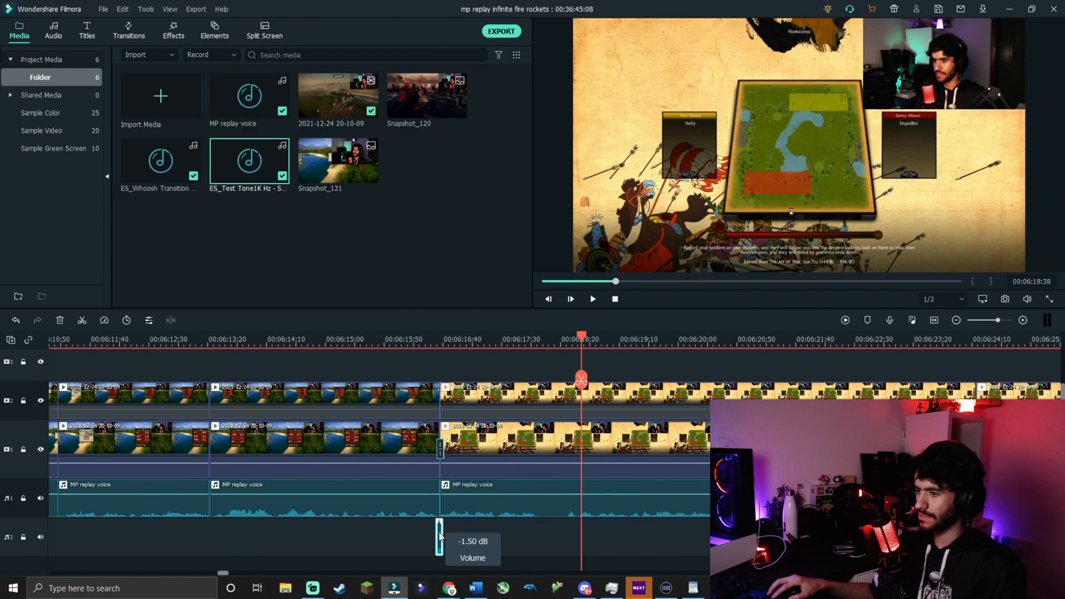
left_click_drag(567, 342, 410, 340)
left_click(593, 300)
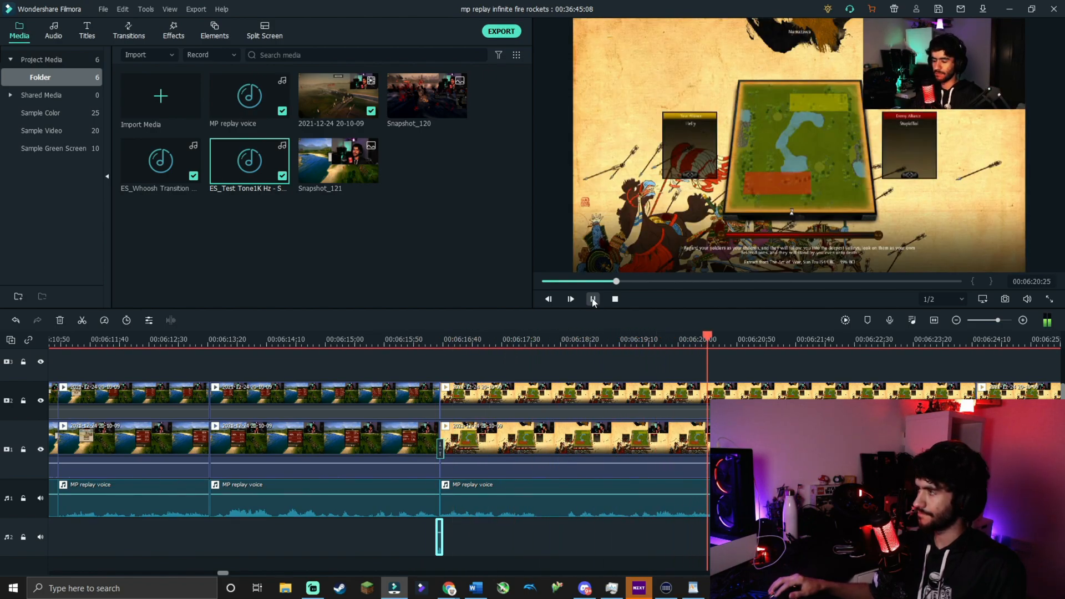
Step: Split only the webcam clip at 00:06:21:26 on the loading screen and check the passage that follows
left_click(802, 338)
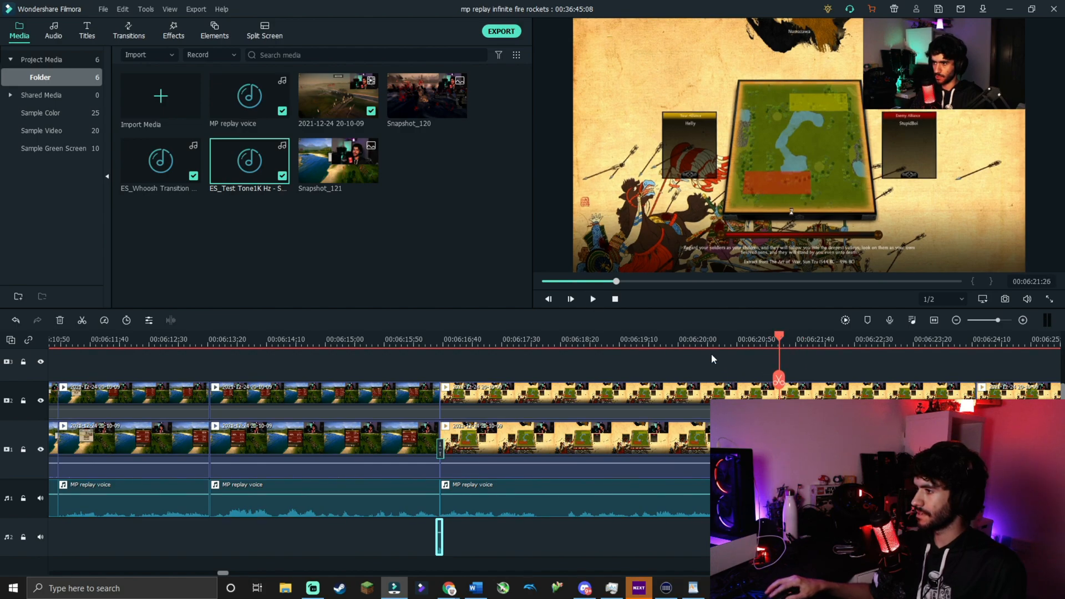
left_click(721, 408)
left_click(786, 379)
left_click(593, 300)
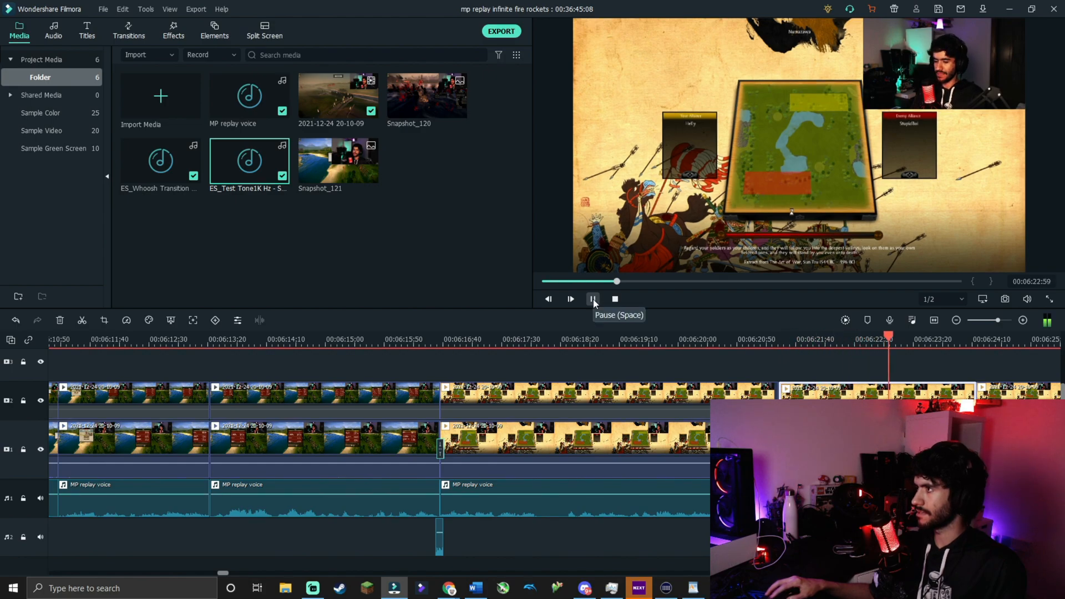
left_click(956, 339)
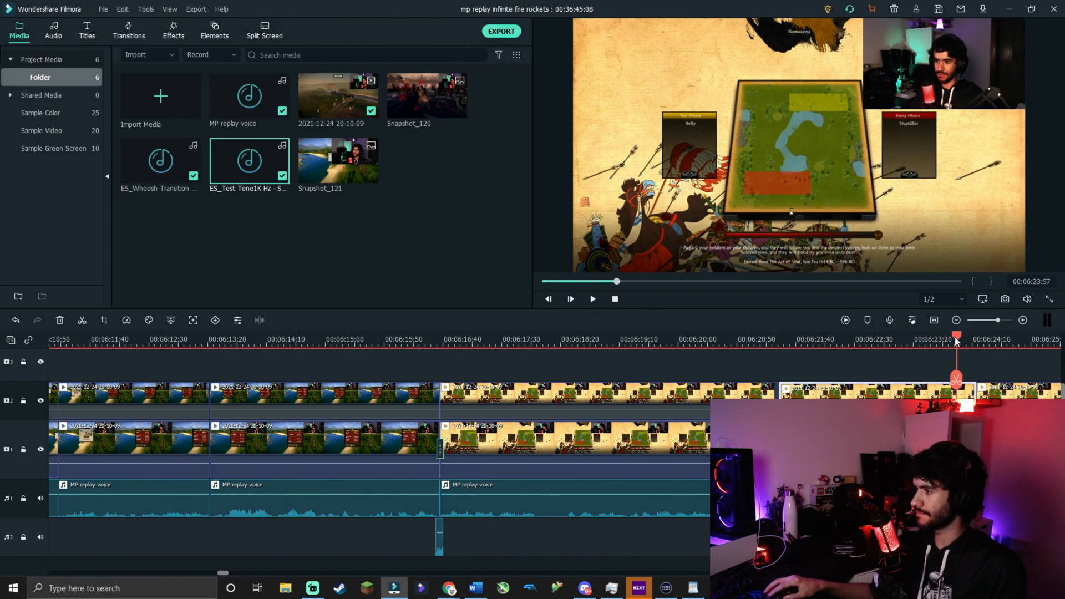
Step: Enlarge the webcam picture over the loading screen for the segment from 00:06:21:26 to about 00:06:24:10
right_click(916, 401)
left_click(844, 397)
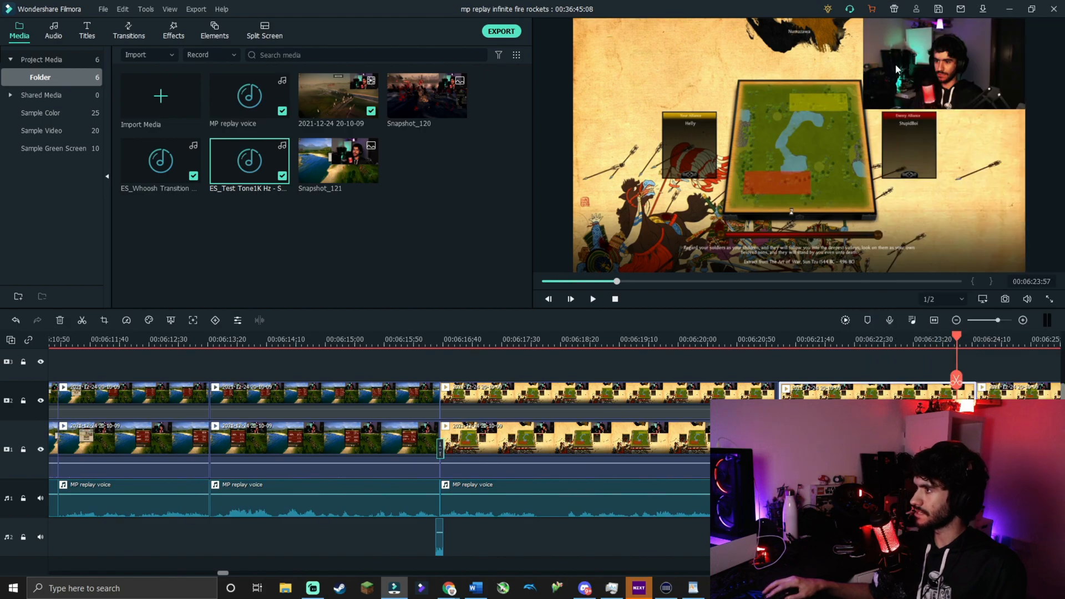
double_click(833, 393)
left_click_drag(862, 112, 742, 179)
left_click_drag(958, 348, 867, 347)
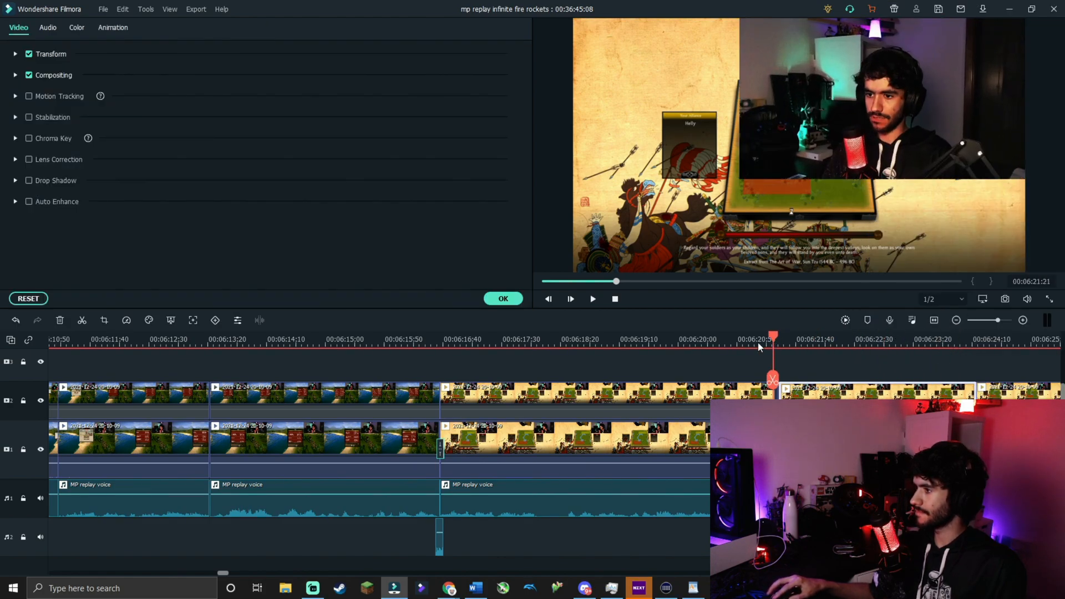
Step: Split all clips at 00:06:28:19, ripple-delete the segment back to the cut at about 00:06:24:10, and save the project
left_click(592, 299)
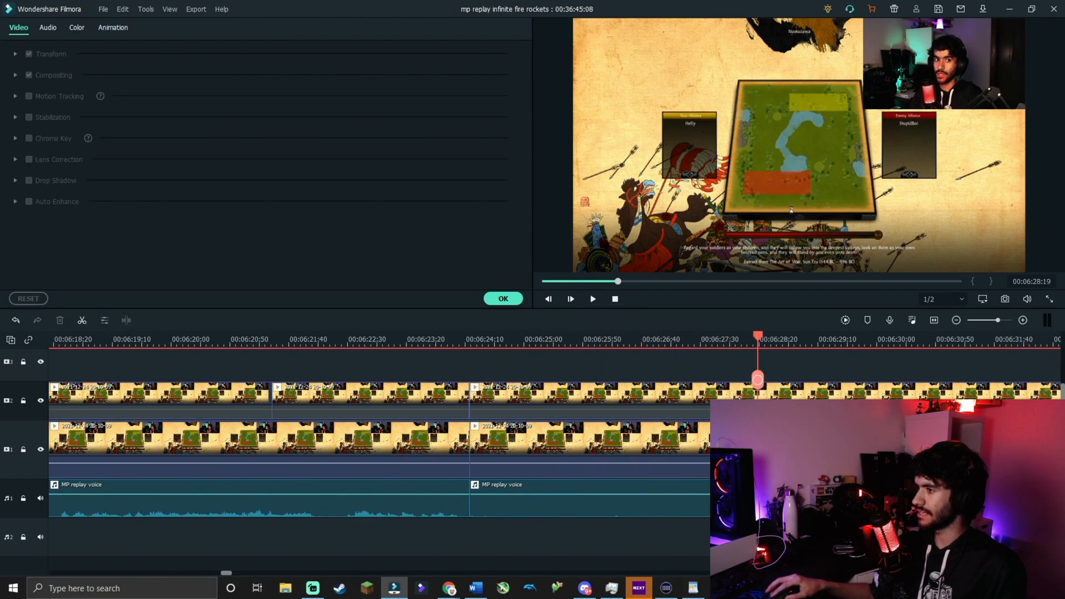
left_click(755, 389)
left_click(694, 404)
left_click(697, 444, "ctrl")
left_click(695, 506, "ctrl")
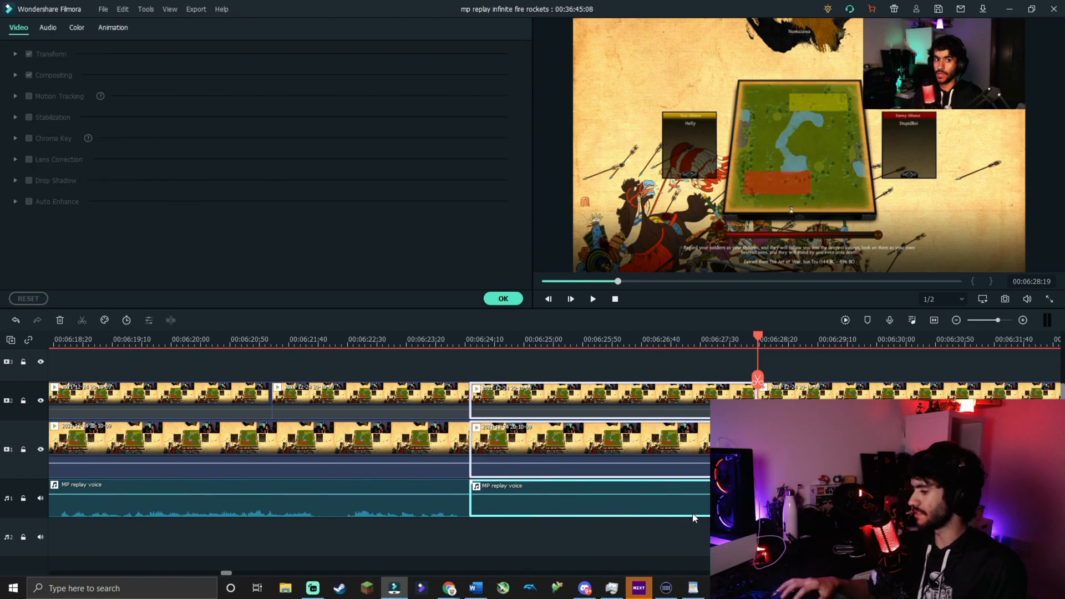
key("Delete")
left_click(502, 299)
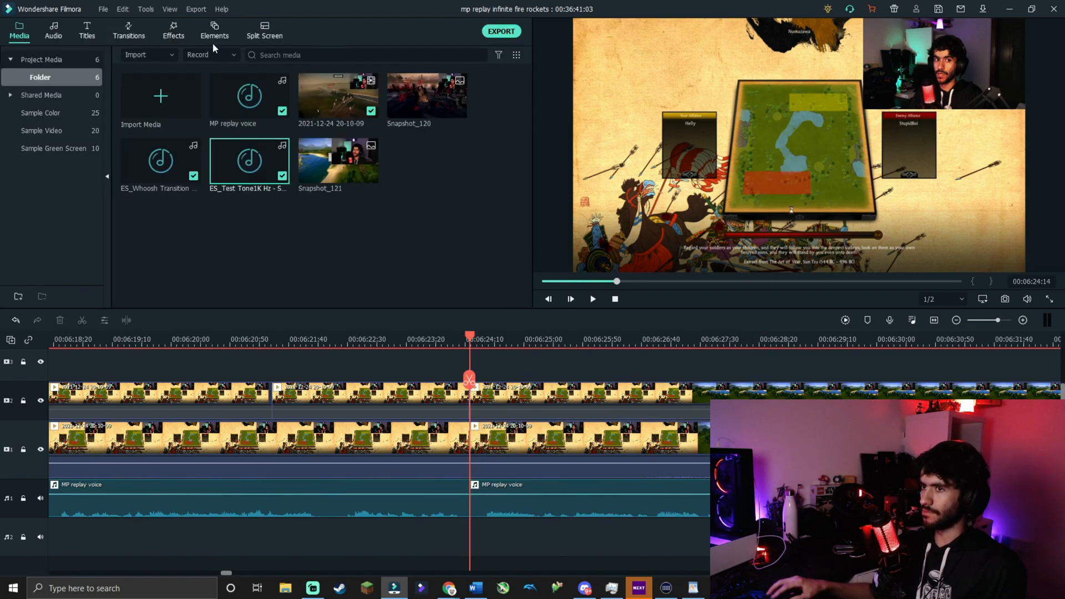
left_click(110, 11)
left_click(153, 123)
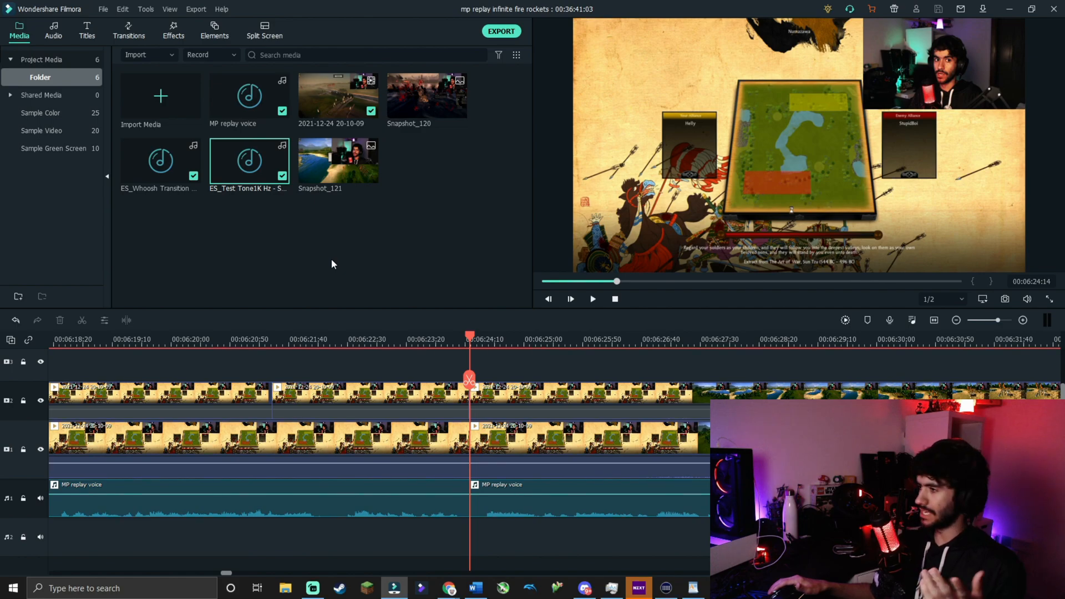
Step: Review the footage after 00:06:24:14 to locate the unneeded stretch before the spoken passage near 00:06:38:50
left_click(592, 300)
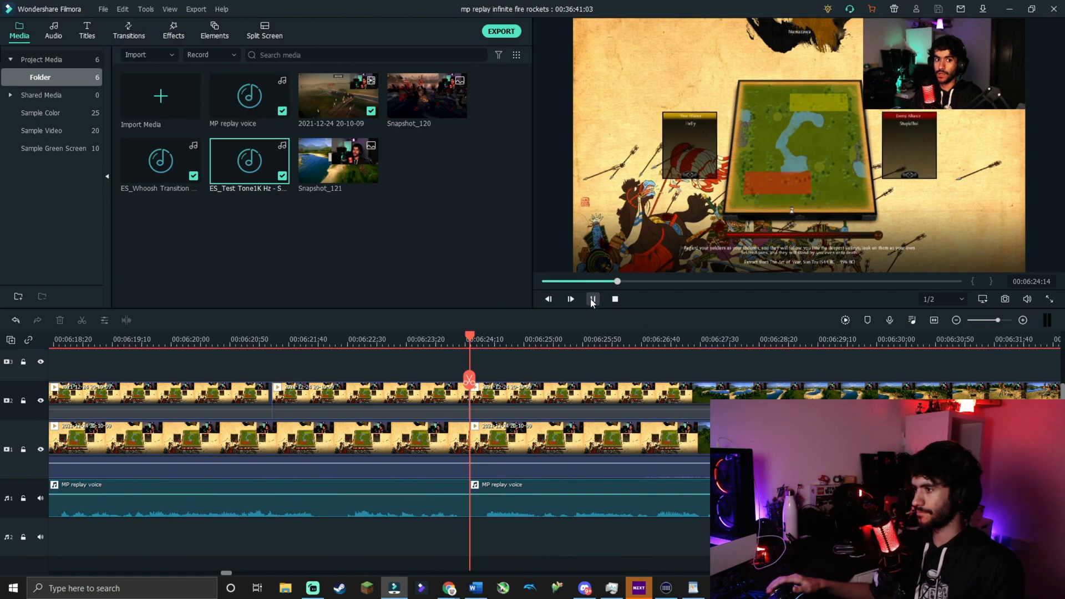
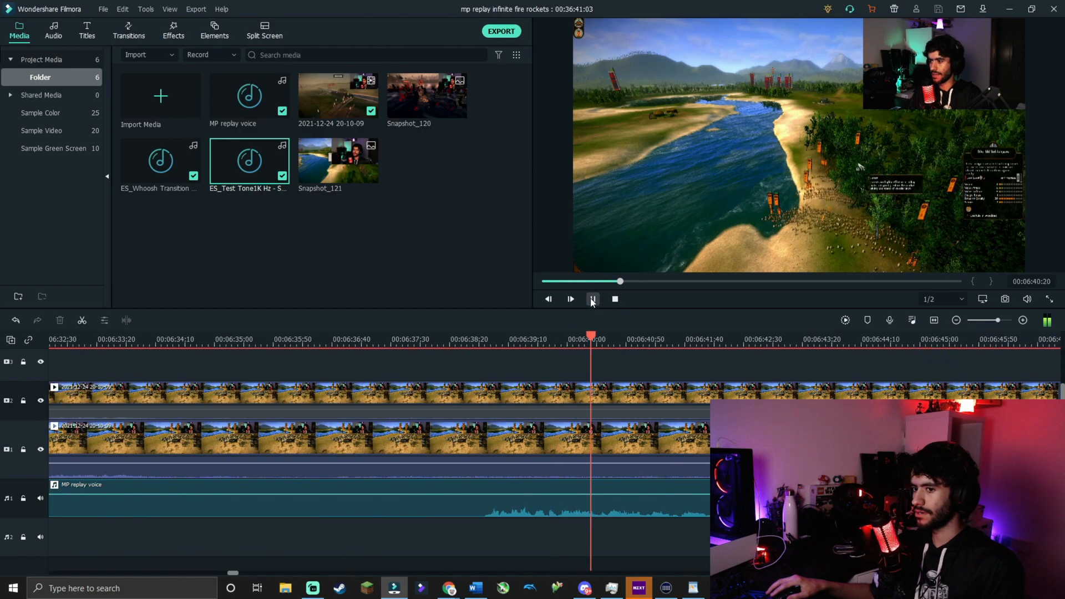
left_click(591, 299)
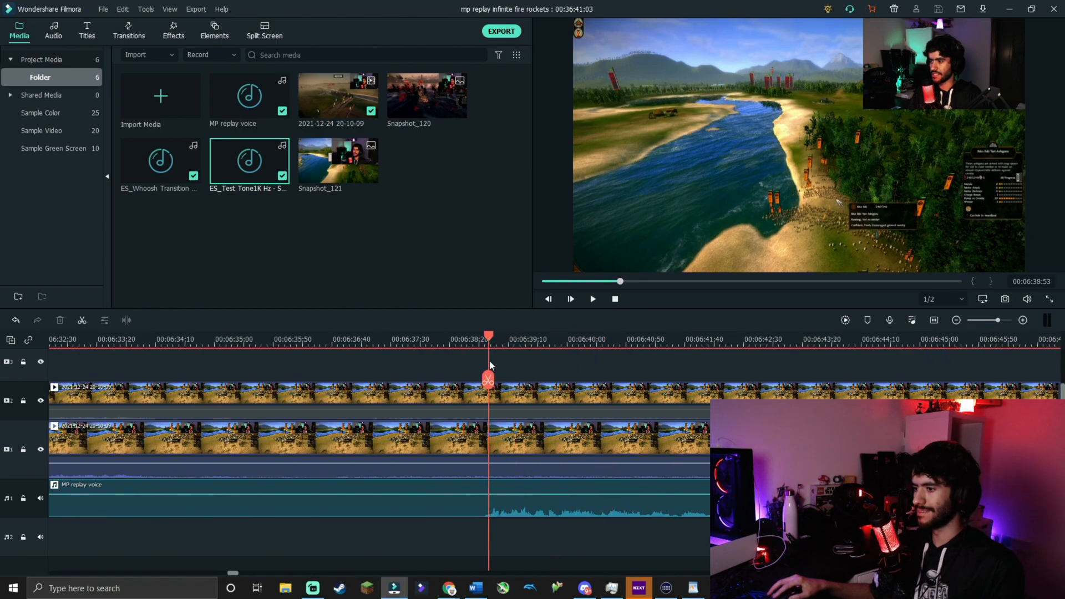
left_click_drag(490, 365, 486, 365)
left_click(103, 9)
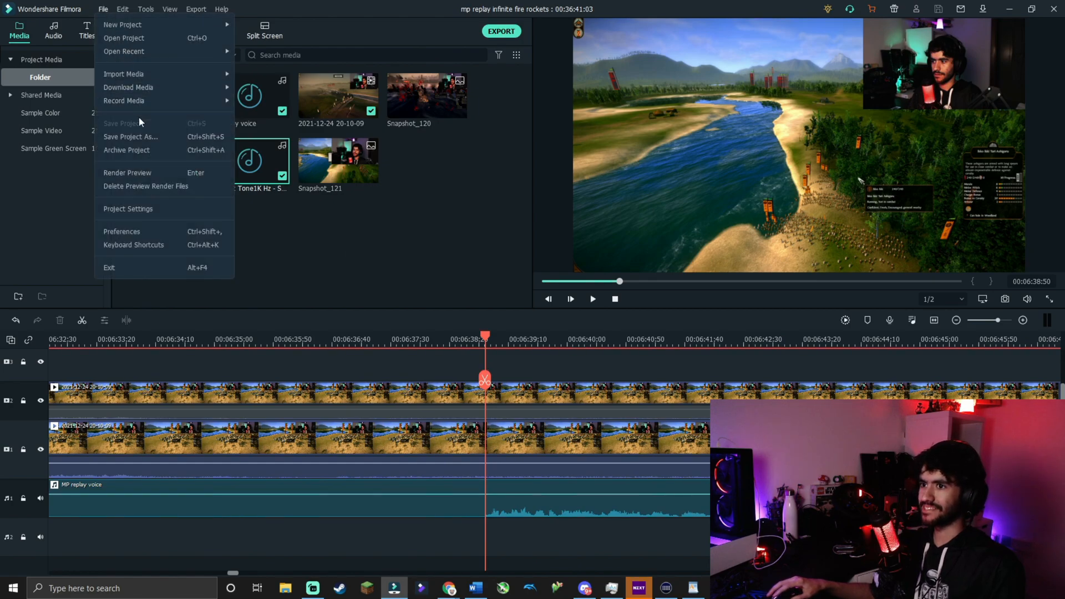
left_click(480, 338)
left_click_drag(485, 340, 811, 337)
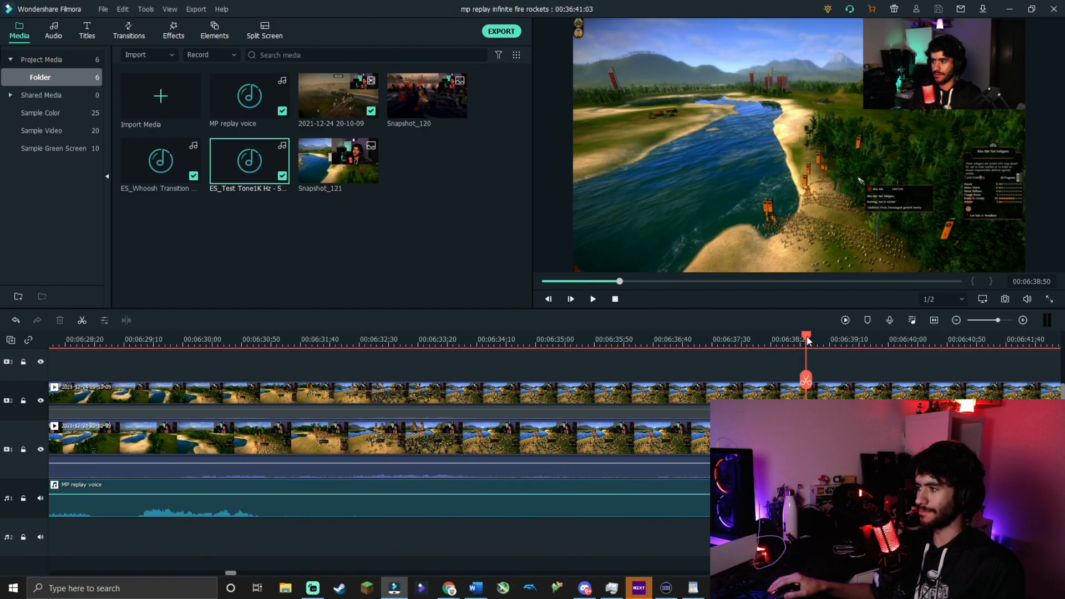
left_click_drag(805, 340, 239, 366)
left_click(592, 299)
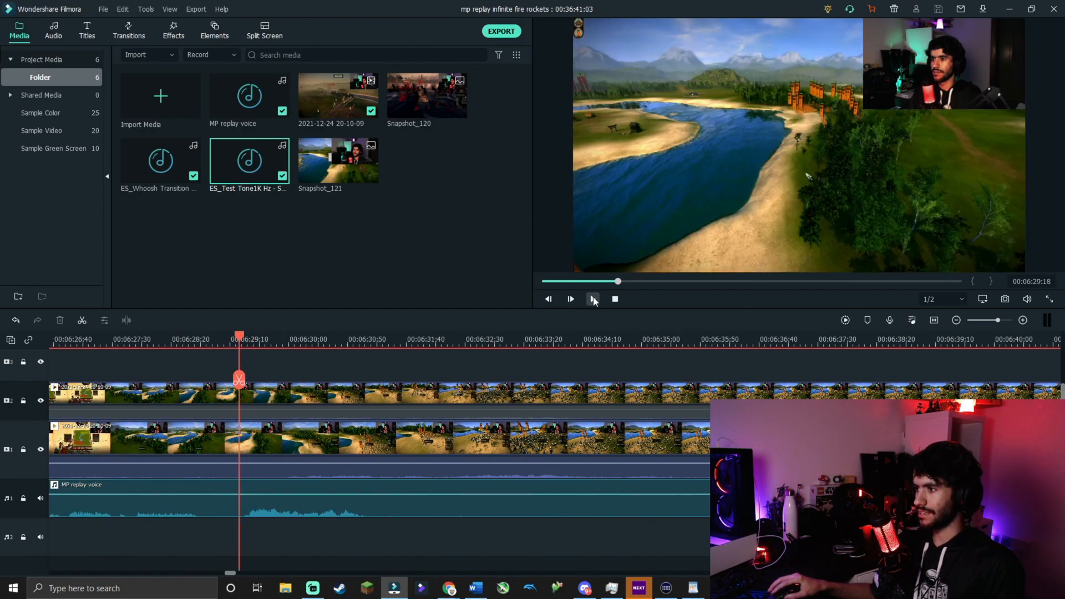
left_click(593, 299)
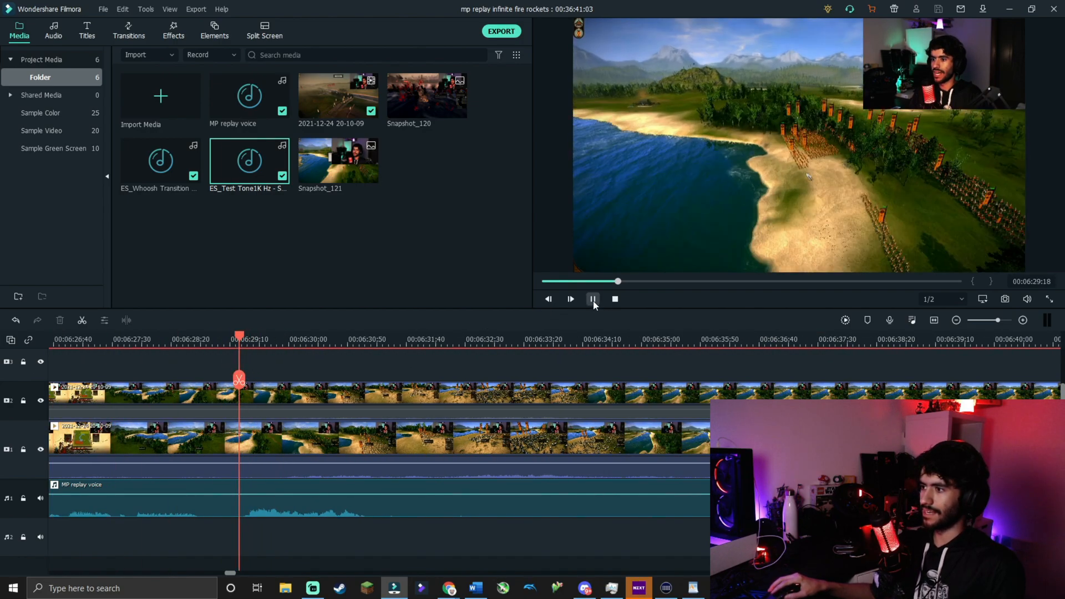
left_click(593, 300)
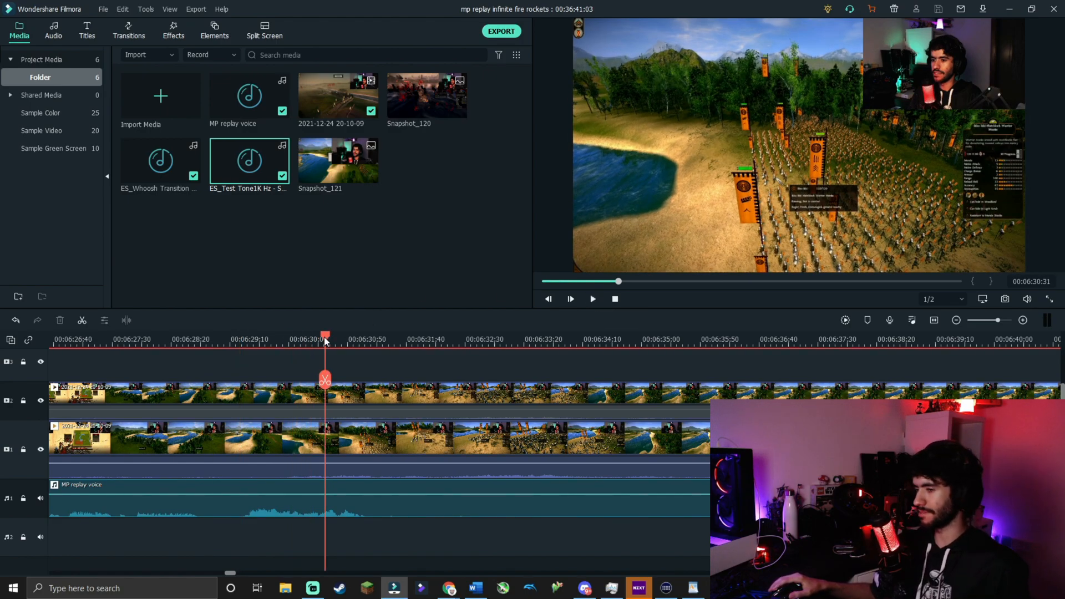
Step: Split the webcam, gameplay and voice clips at 00:06:38:43 and ripple-delete the segment back to 00:06:24:14
left_click_drag(325, 340, 906, 380)
left_click_drag(791, 387, 822, 339)
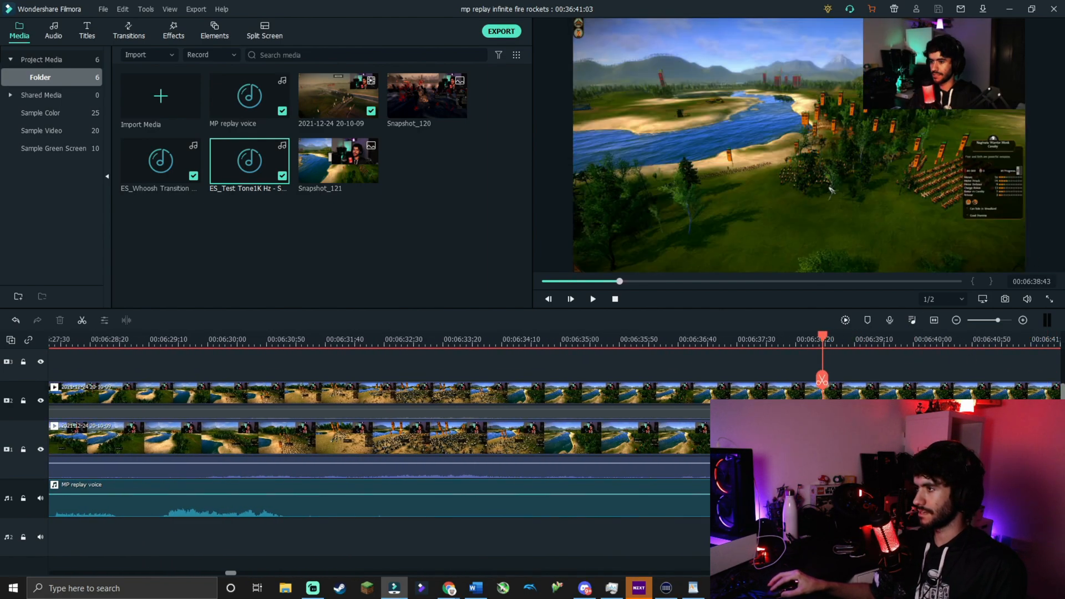
left_click(822, 379)
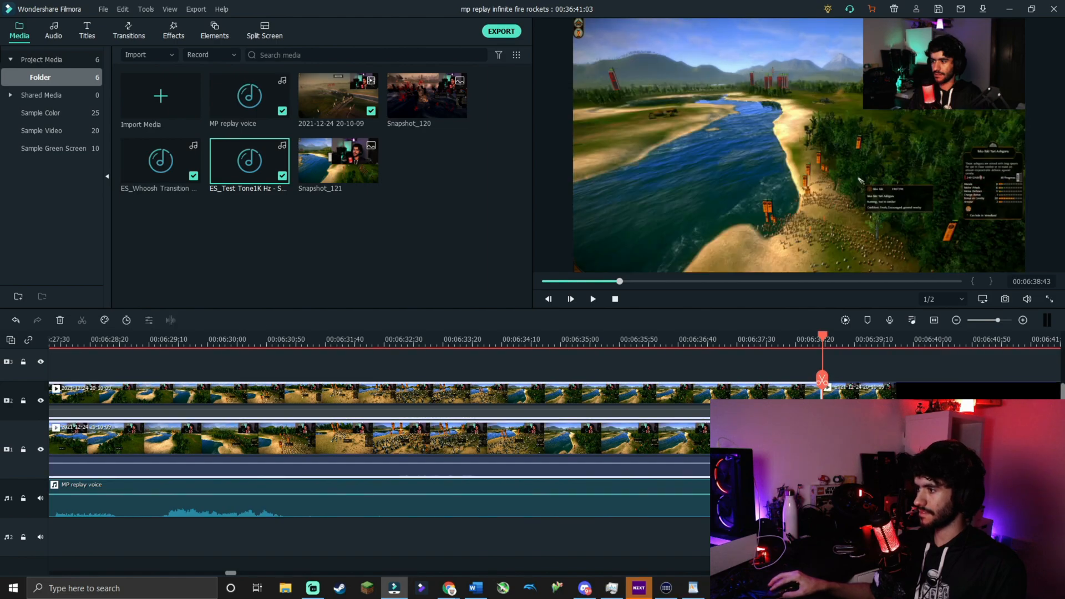
key("Delete")
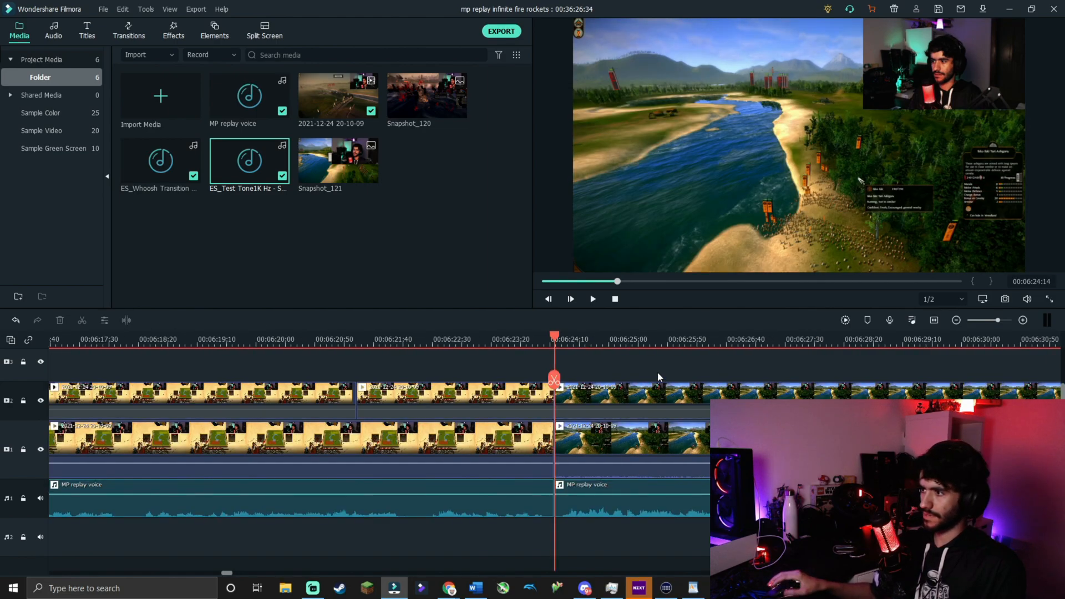
Step: Review the new passage, split the clips at 00:06:28:25 and 00:06:29:52, and select the segment between the cuts
left_click(592, 299)
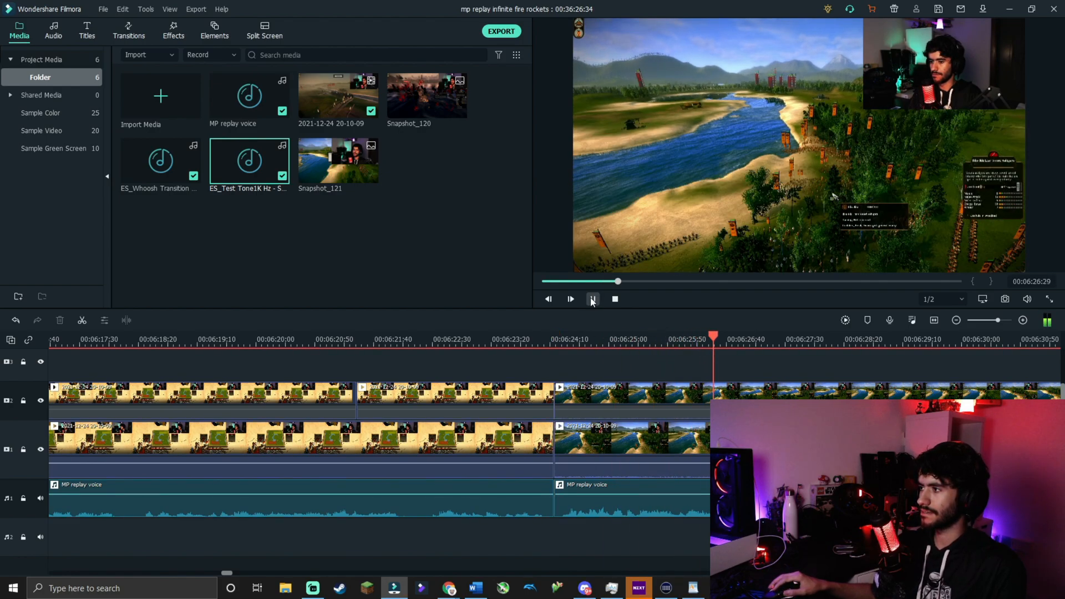
left_click(593, 300)
left_click(850, 339)
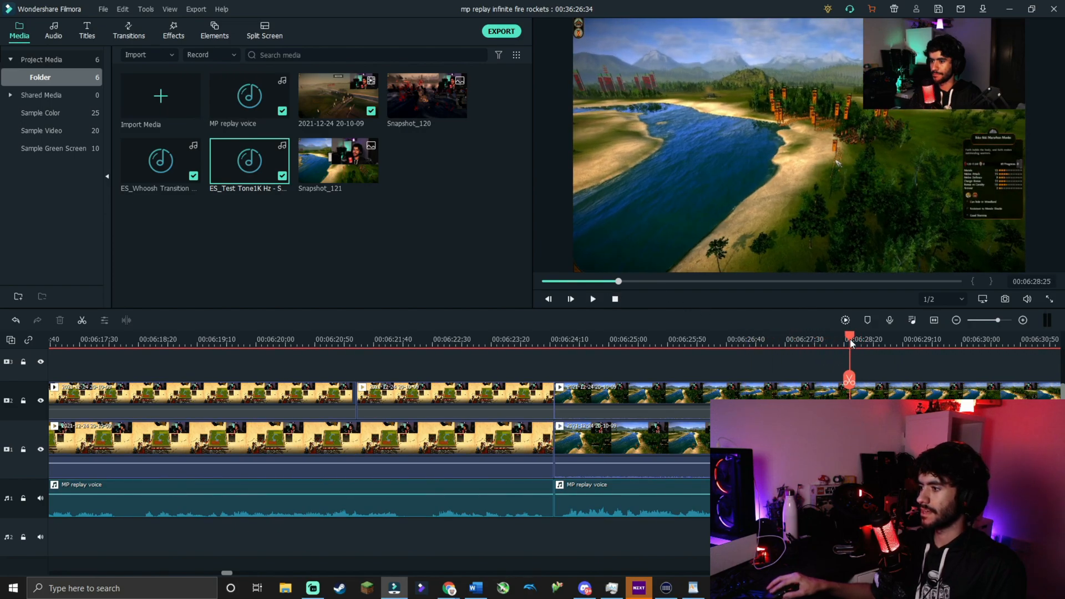
left_click(849, 380)
left_click(952, 341)
left_click(951, 380)
left_click(918, 405)
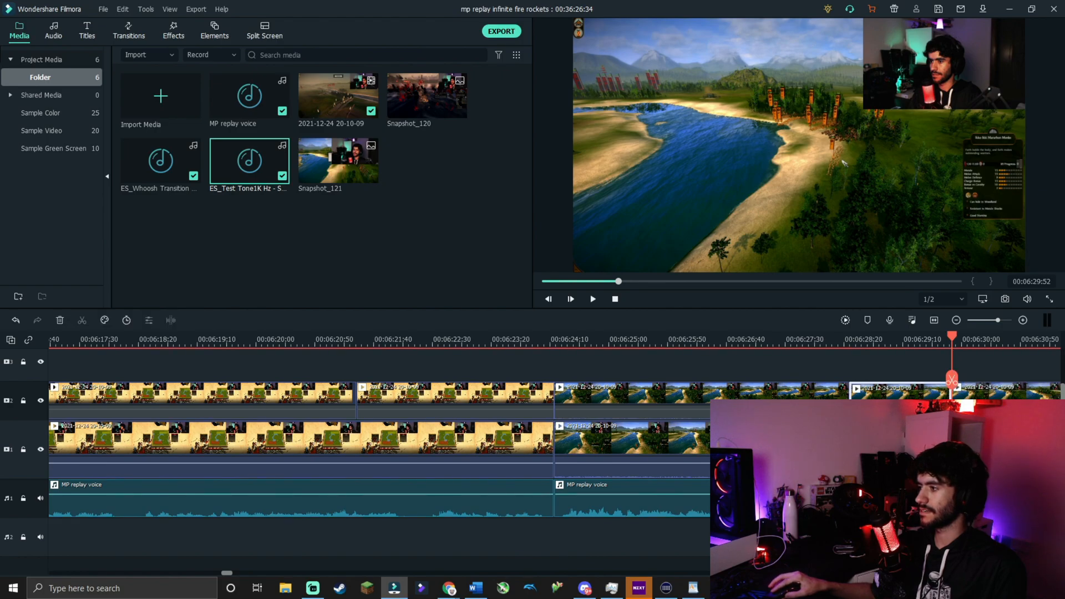
Step: Ripple-delete the selected gameplay and voice segment ending at 06:29:52 and play the timeline on to 06:34:00
key("alt+Delete")
left_click(593, 300)
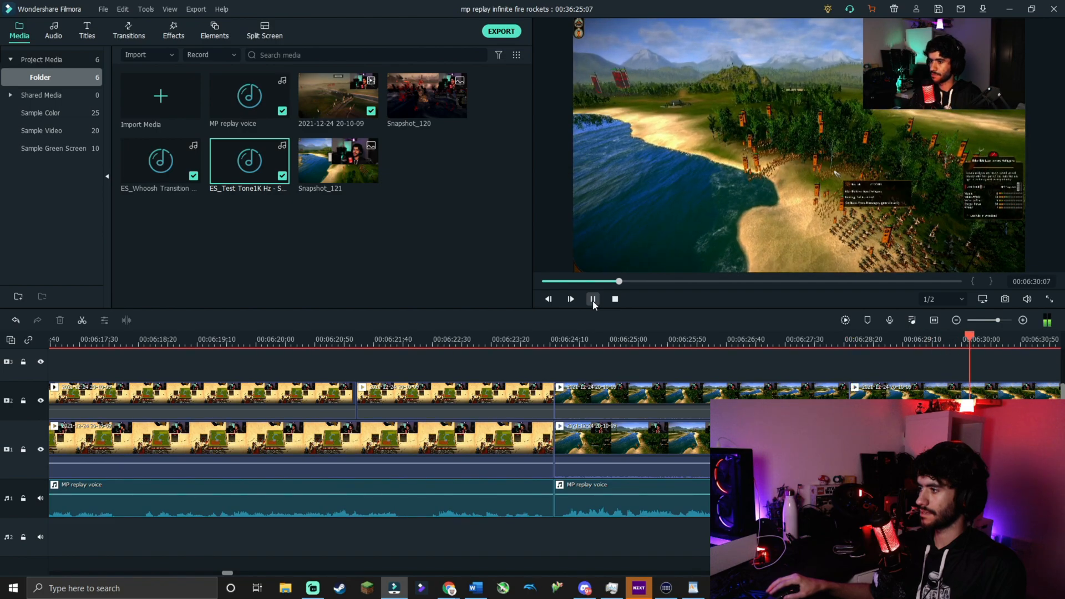
left_click(593, 299)
left_click(593, 300)
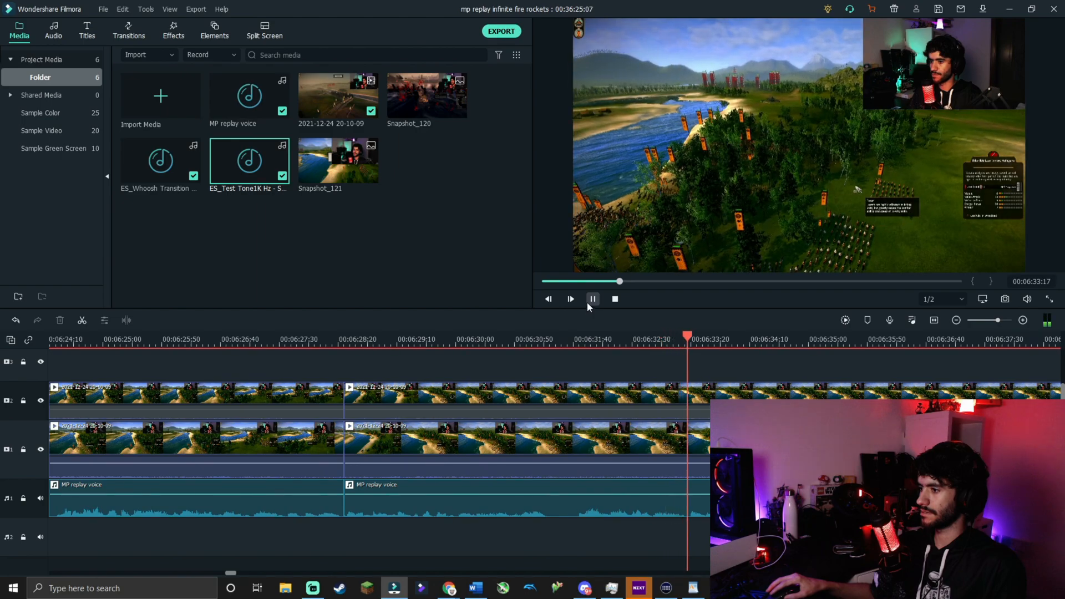
left_click(592, 301)
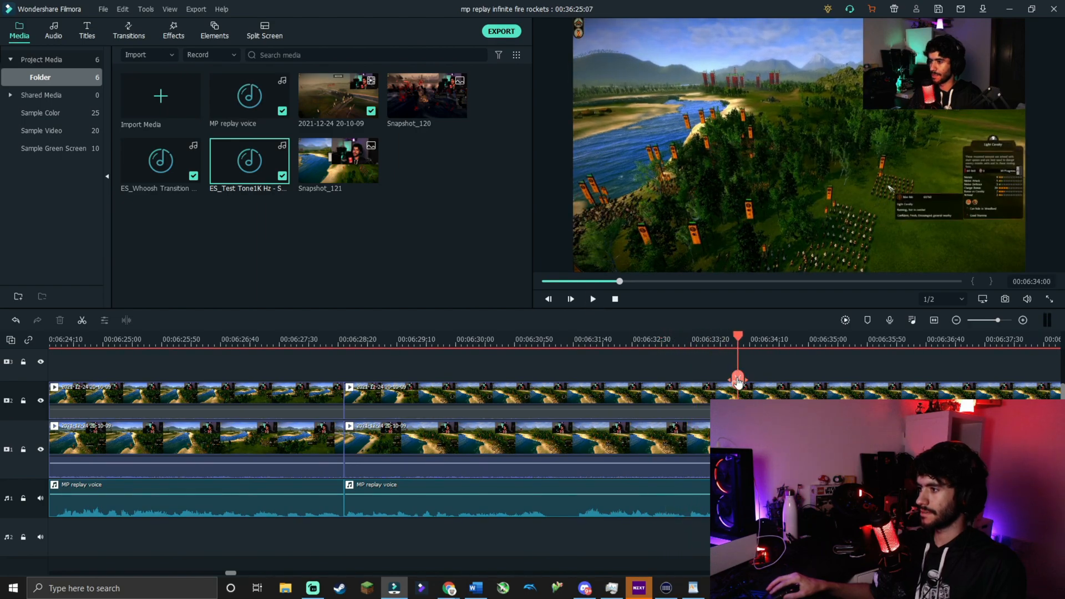
Step: Split all tracks at 06:34:00 and review the footage that follows to find where the unwanted part ends
left_click(738, 379)
left_click(598, 299)
left_click(594, 300)
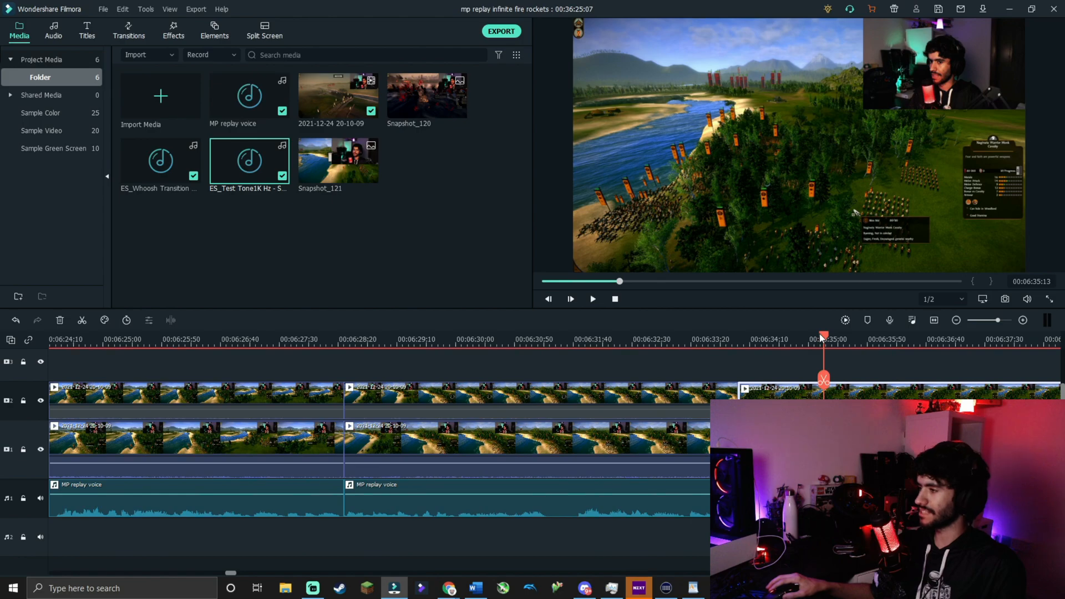
left_click_drag(824, 341, 572, 343)
key("space")
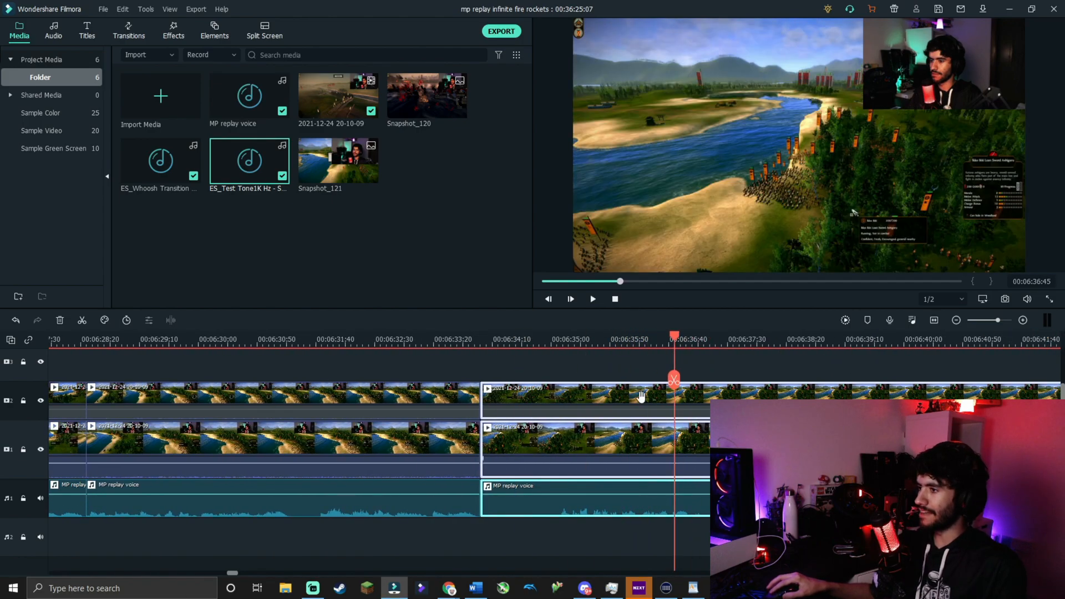
left_click_drag(674, 339, 536, 341)
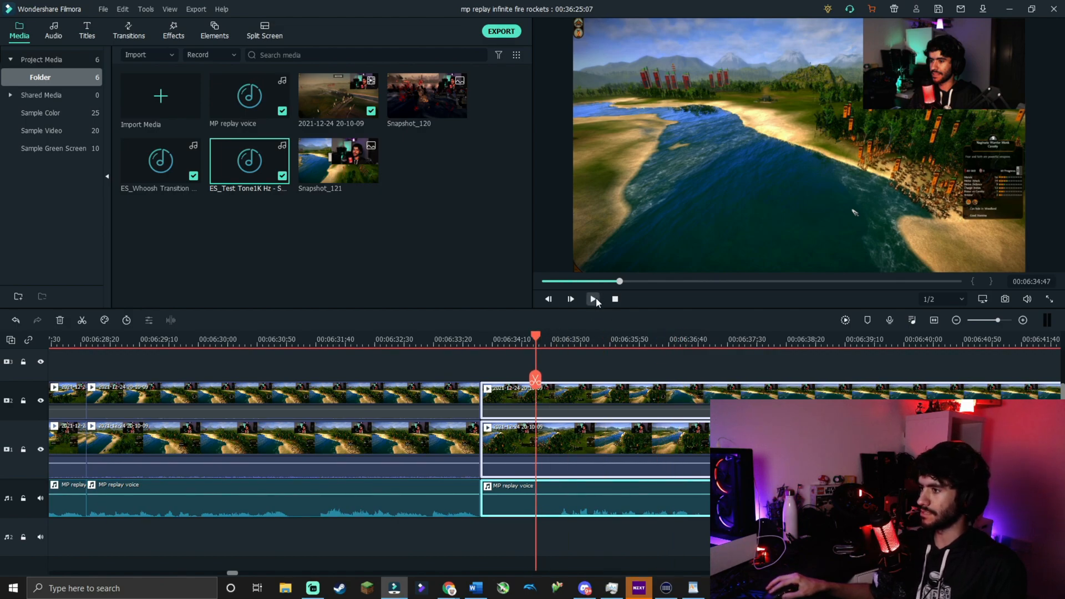
left_click(595, 299)
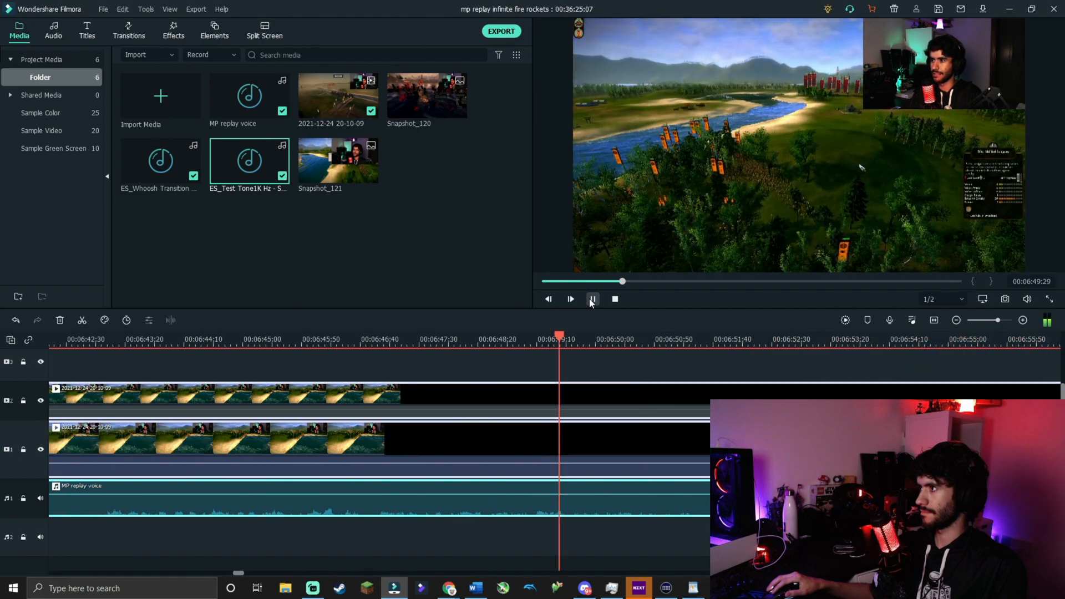
Step: Split all tracks about one second after the 06:34:00 cut and delete the short video and voice segment in between
left_click_drag(598, 340, 250, 377)
left_click(248, 379)
left_click(216, 392)
left_click(212, 431, "ctrl")
left_click(215, 498, "ctrl")
key("Delete")
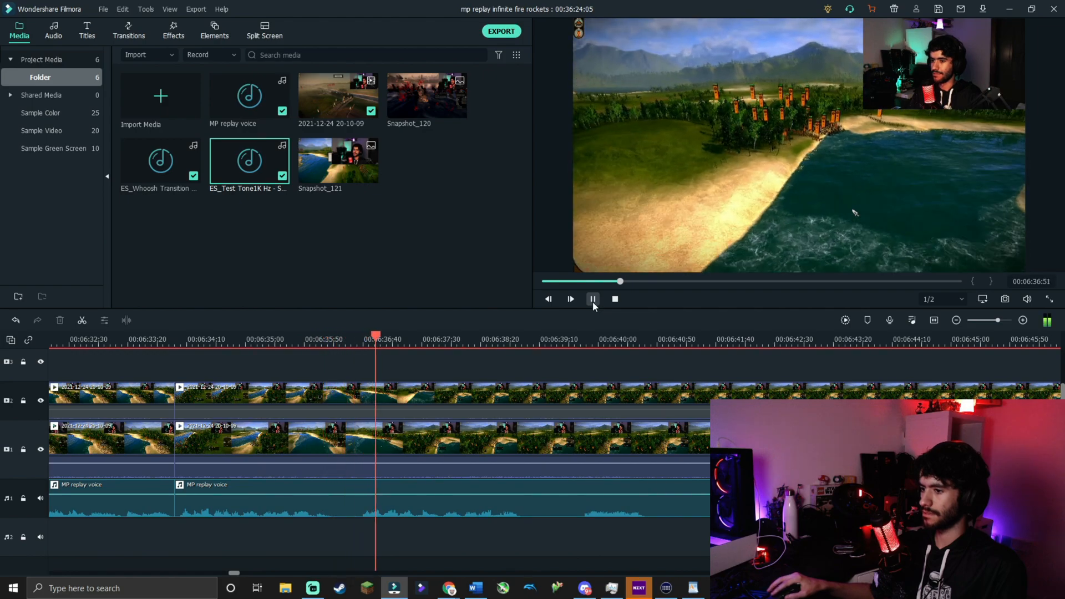
left_click(593, 301)
left_click_drag(423, 339, 244, 339)
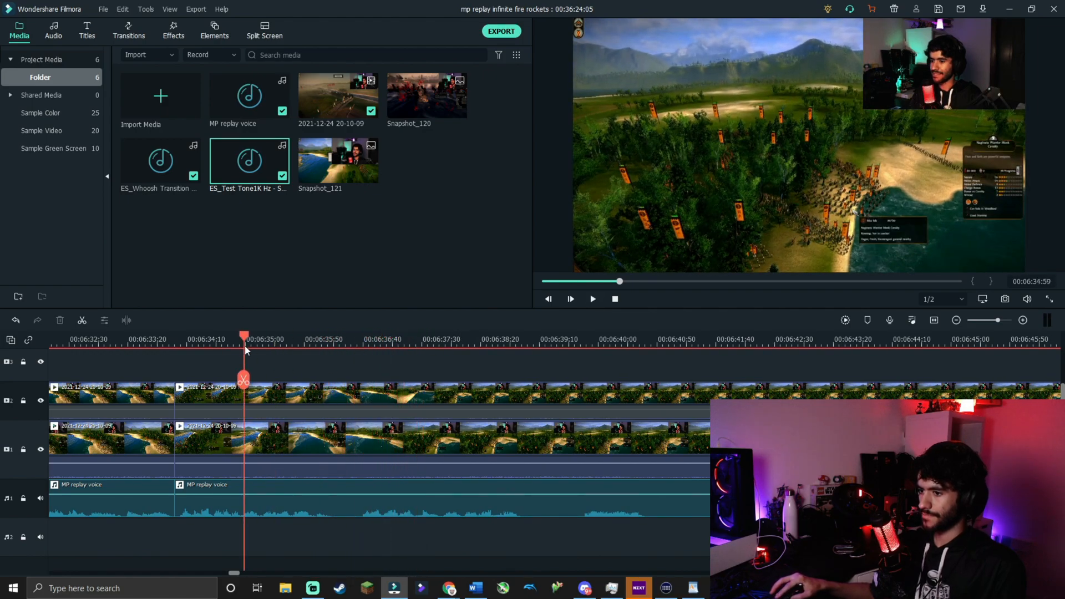
left_click(593, 300)
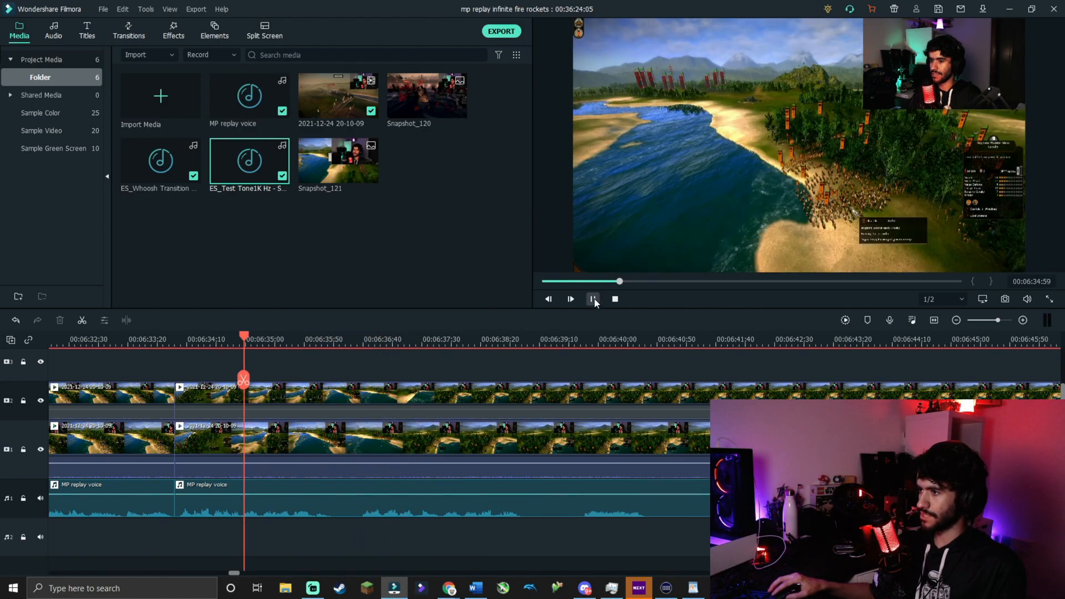
left_click(593, 300)
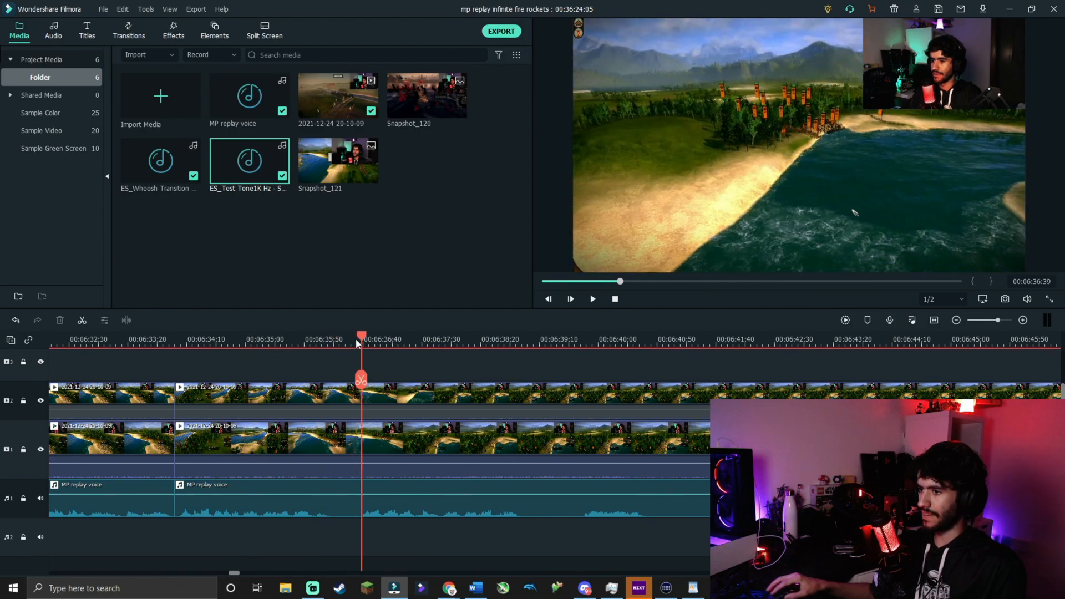
left_click_drag(238, 345, 262, 346)
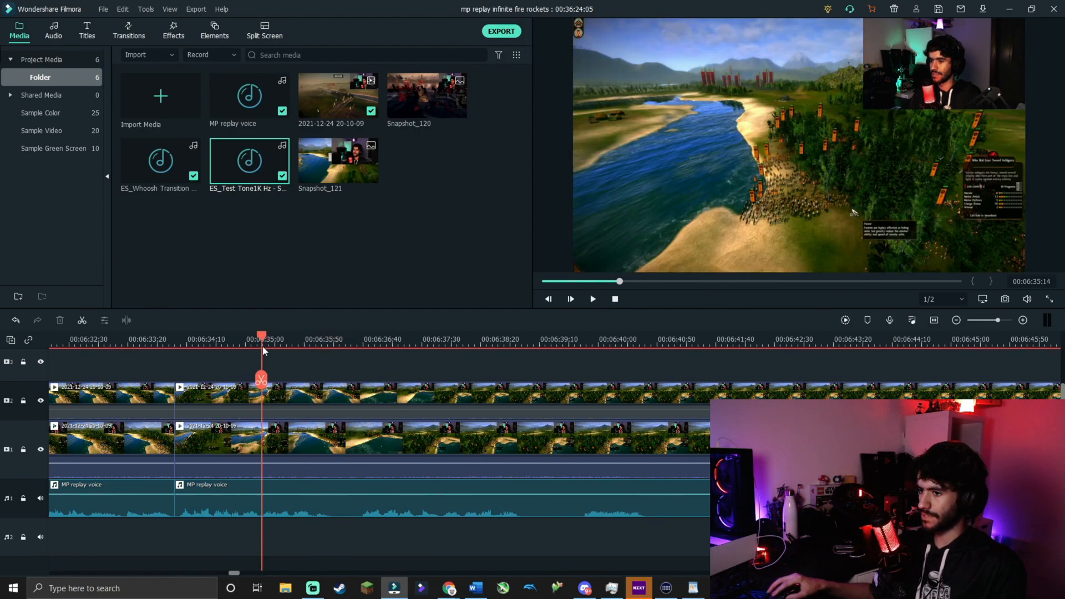
left_click(262, 380)
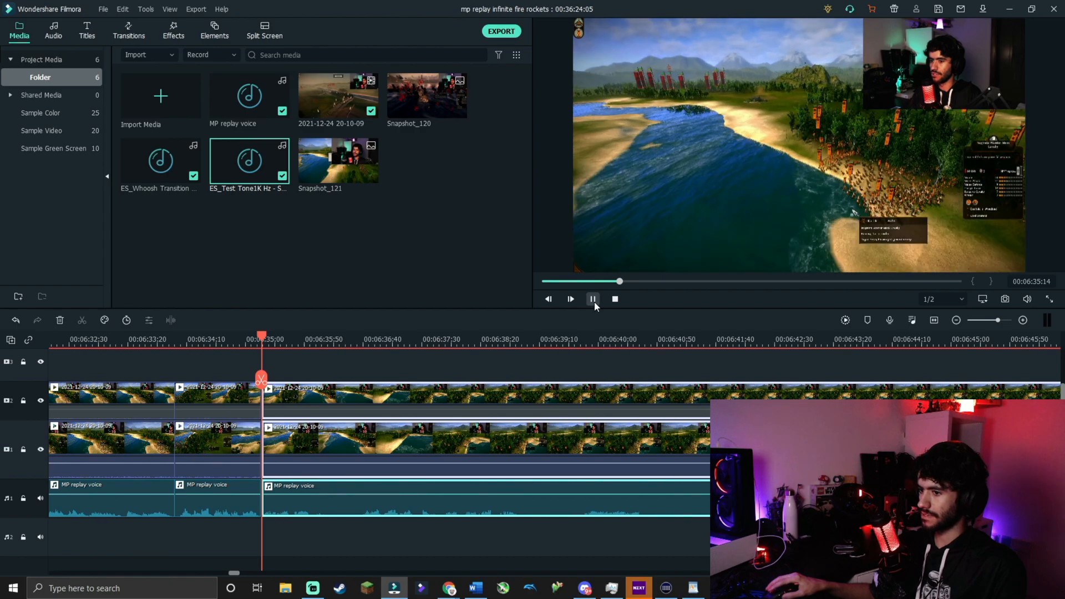
key("space")
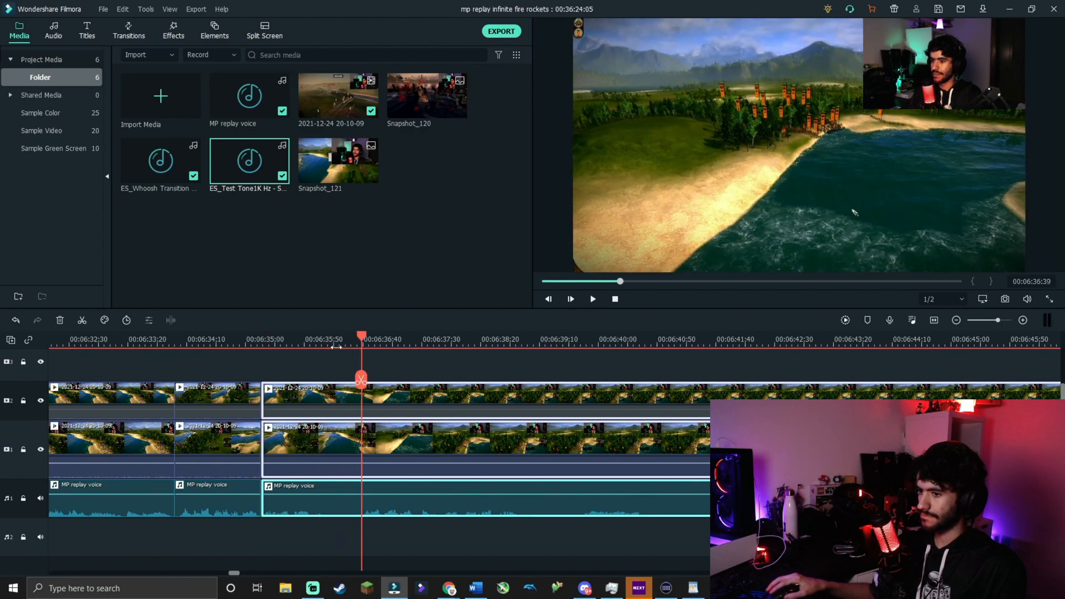
left_click(14, 320)
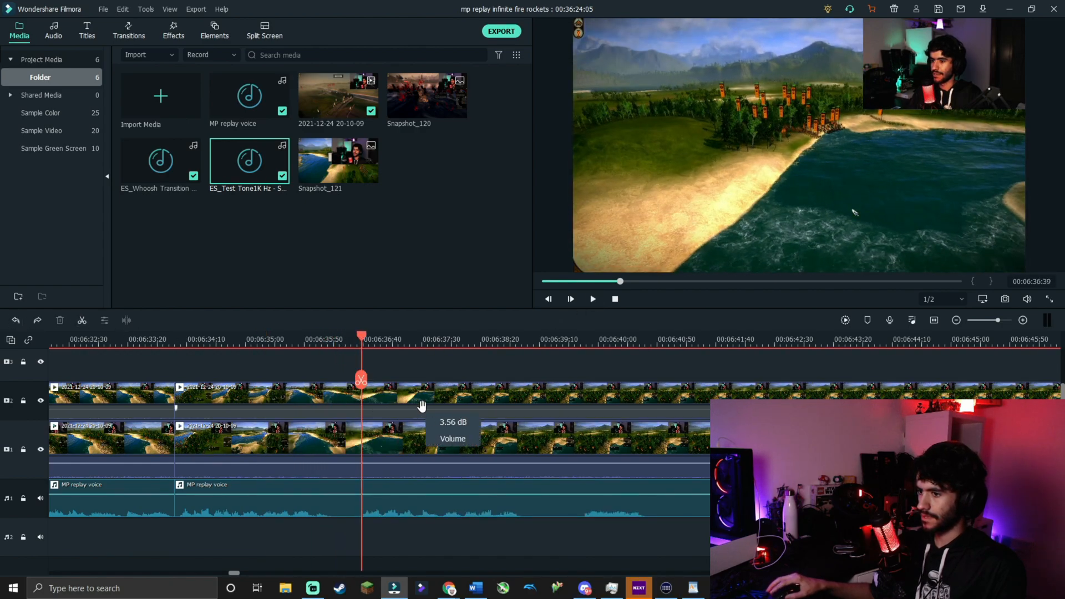
Step: Split all tracks at 06:35:20 and 06:36:36 and delete the video and voice segment between the two cuts
left_click(272, 355)
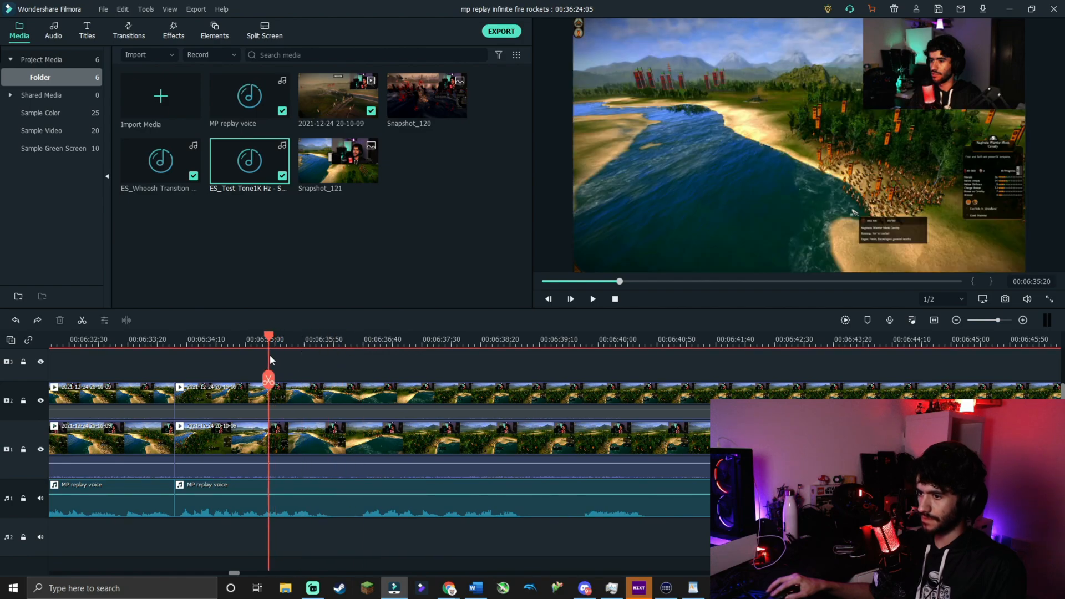
key("ctrl+b")
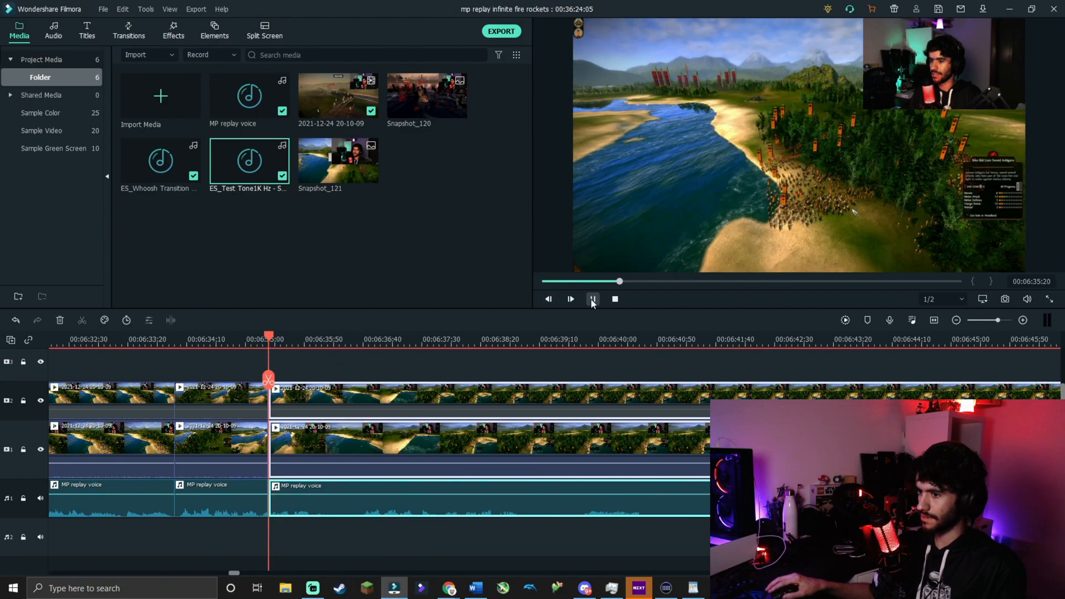
left_click(592, 300)
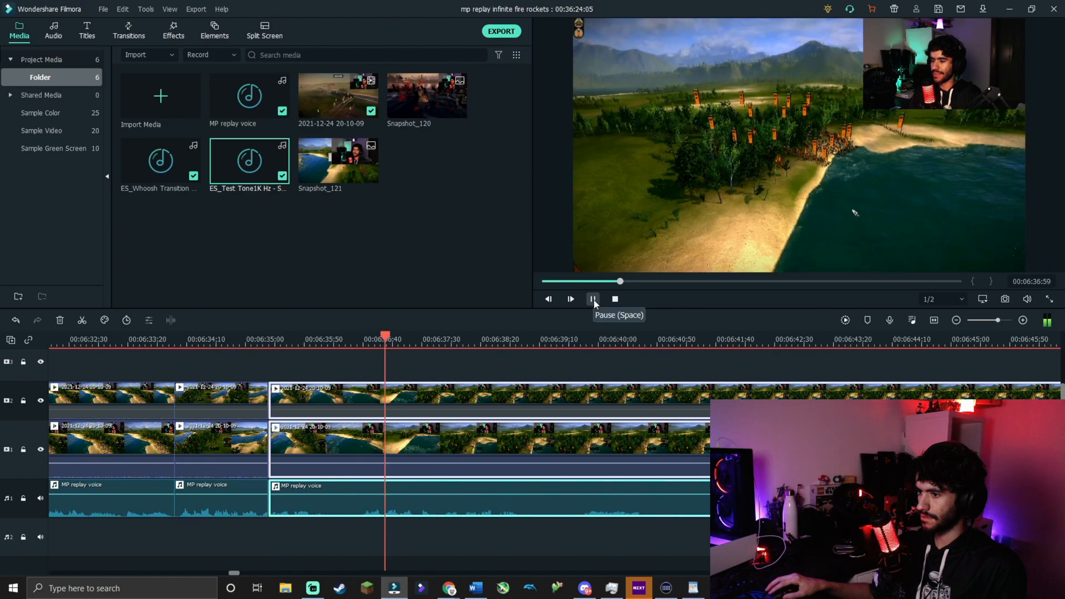
left_click(365, 345)
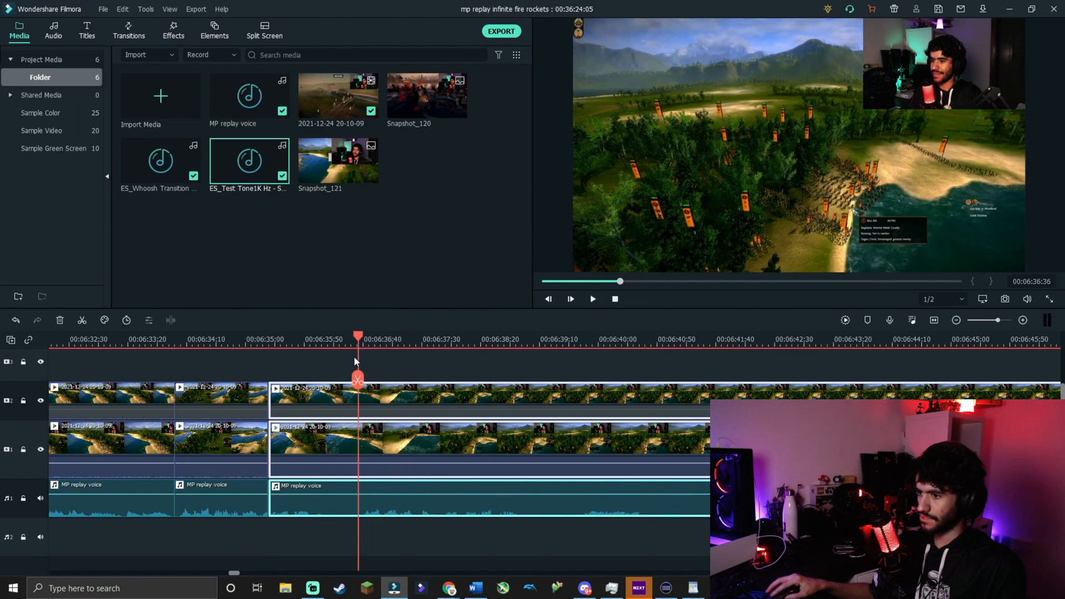
left_click(358, 379)
key("Delete")
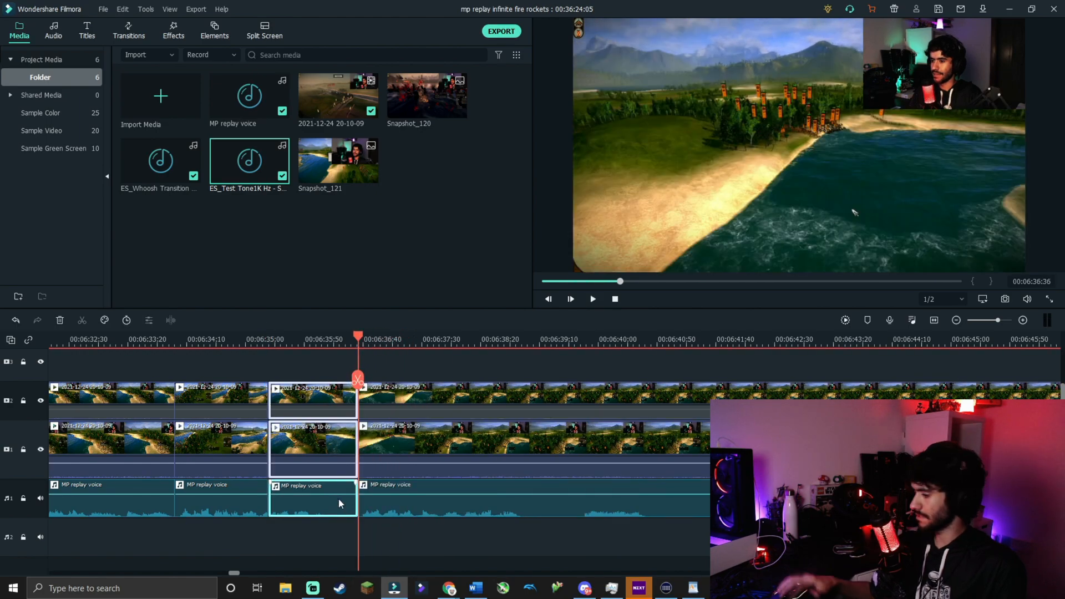
Step: Cut all tracks at 06:37:42 and about 06:38:29 and delete the short video and voice segment between them
left_click(598, 300)
left_click(437, 380)
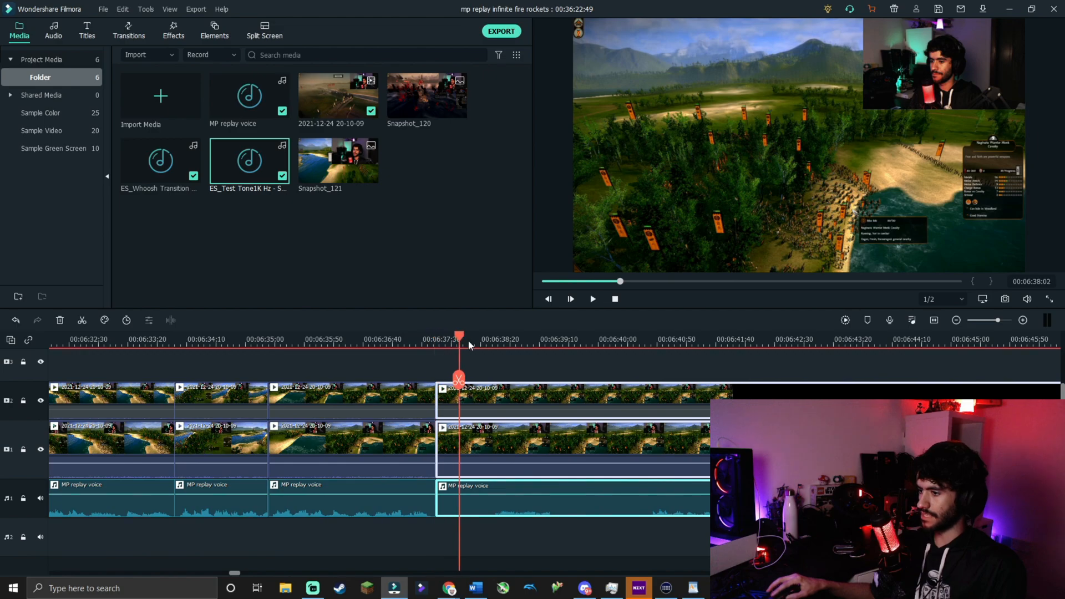
left_click(489, 349)
left_click(491, 379)
left_click(468, 438, "ctrl")
left_click(471, 506, "ctrl")
key("Delete")
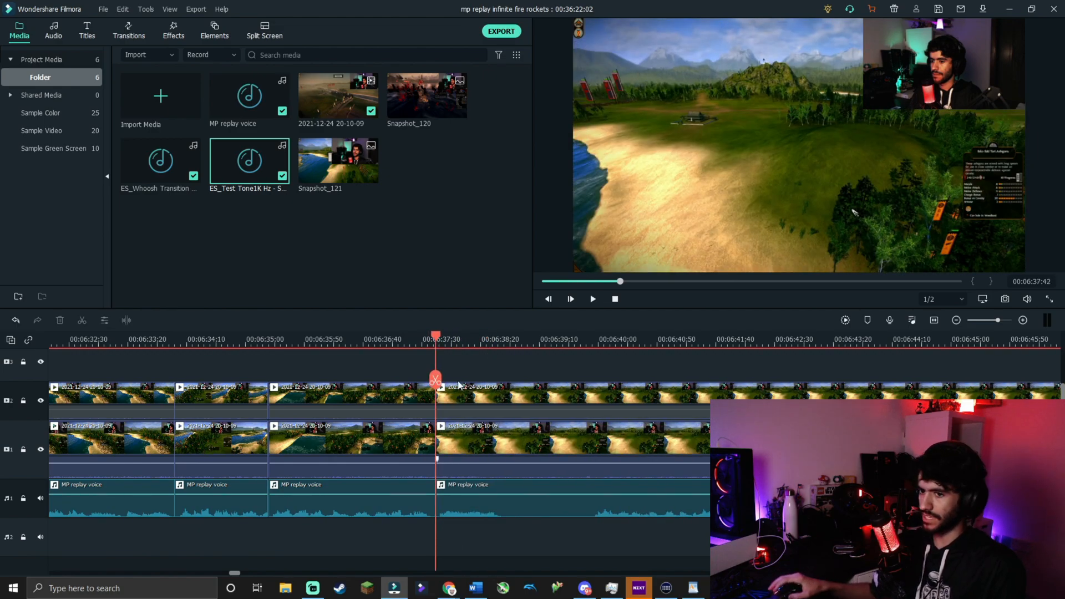
Step: Replay the join from 06:36:53, split all tracks at 06:39:53 and delete the segment between 06:37:42 and that cut
left_click(378, 338)
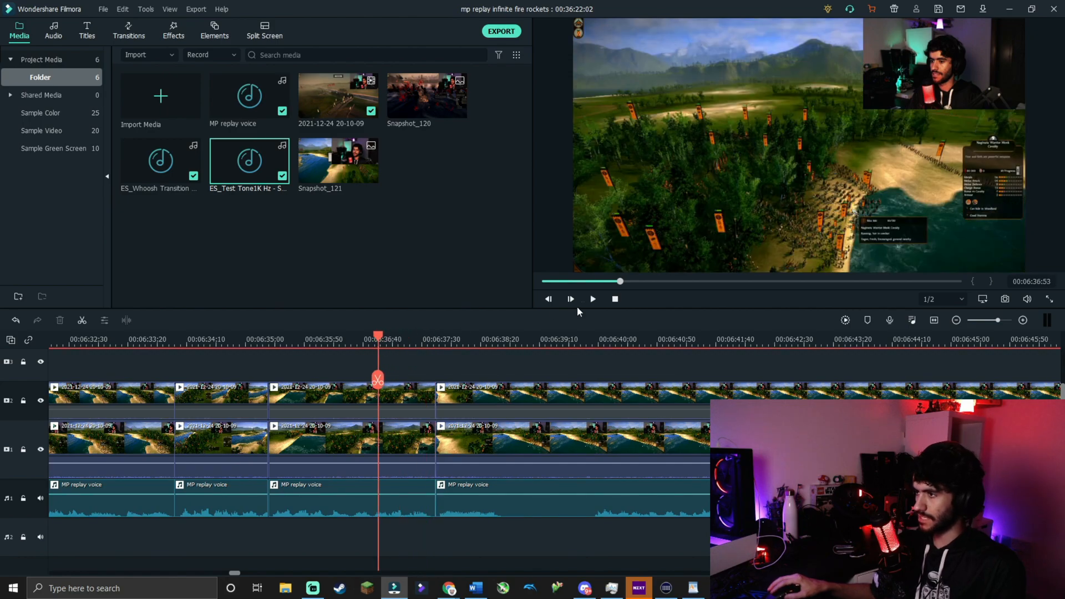
left_click(592, 299)
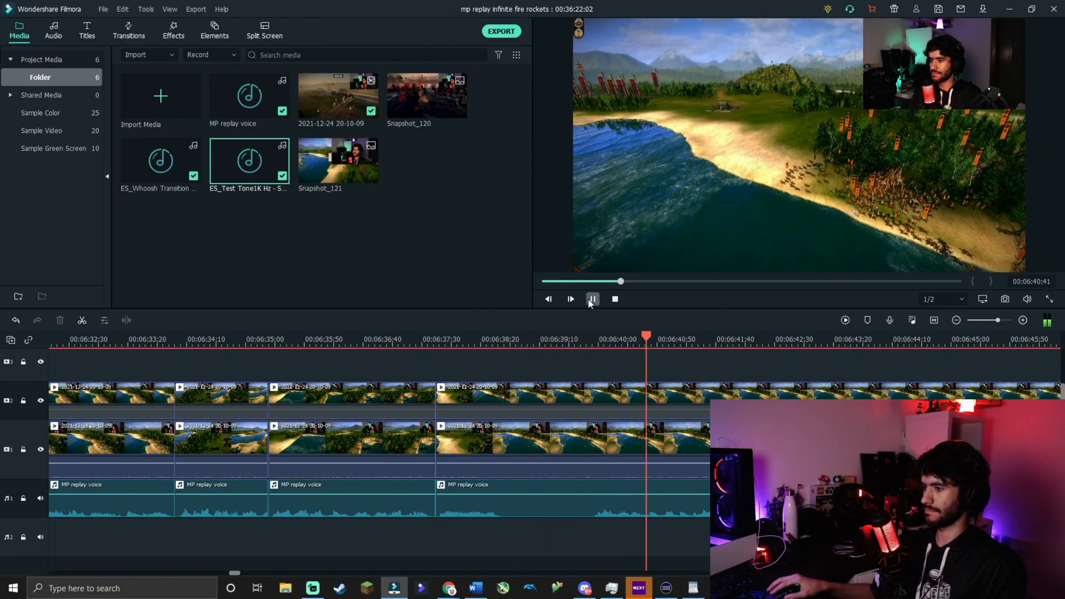
left_click_drag(657, 343, 591, 352)
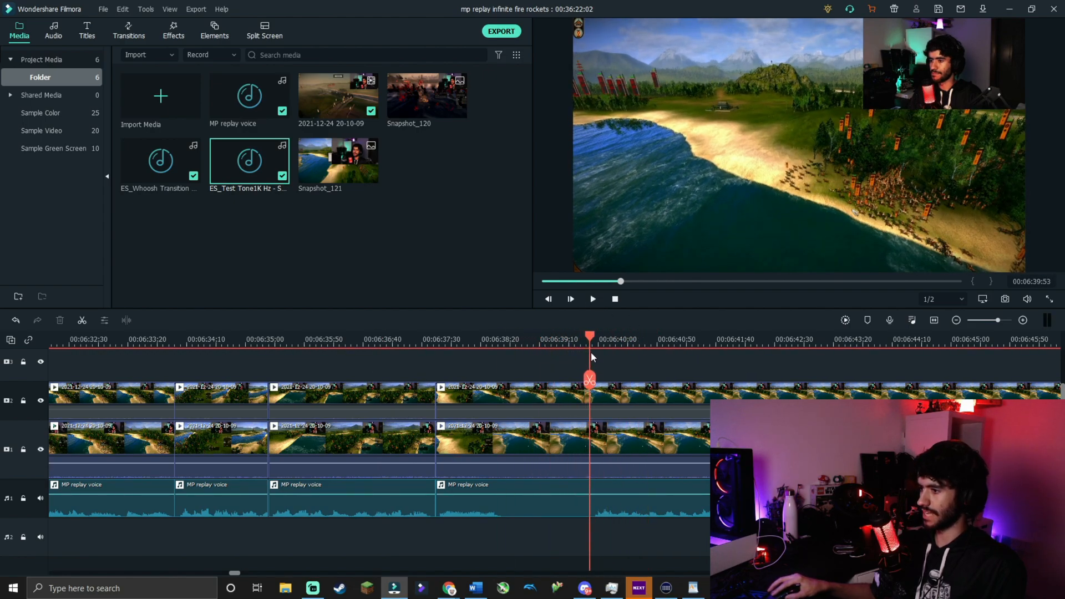
left_click(589, 380)
left_click(560, 410)
left_click(557, 448, "ctrl")
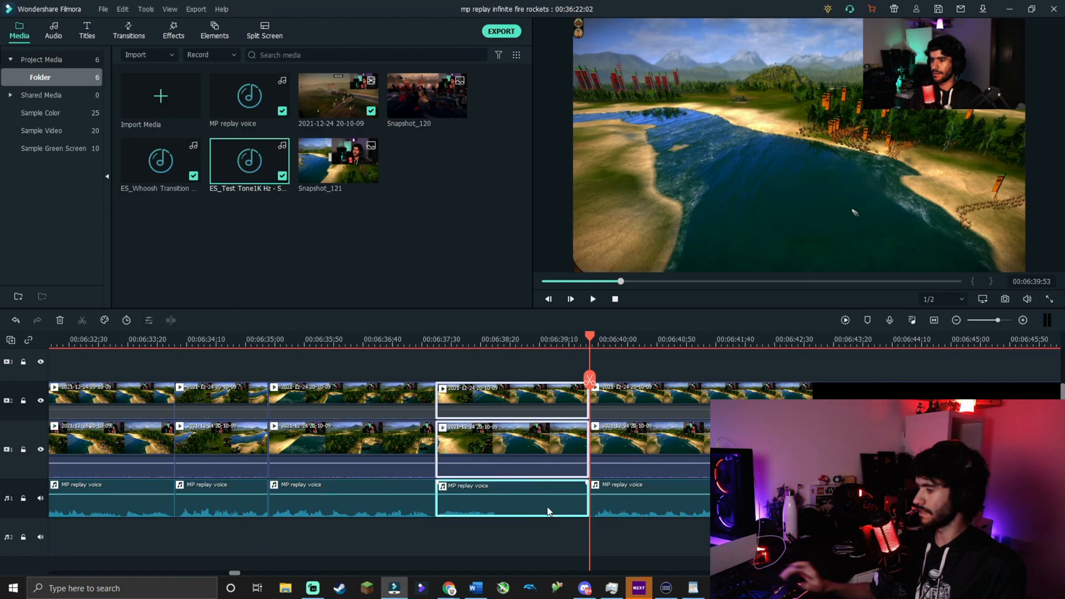
key("Delete")
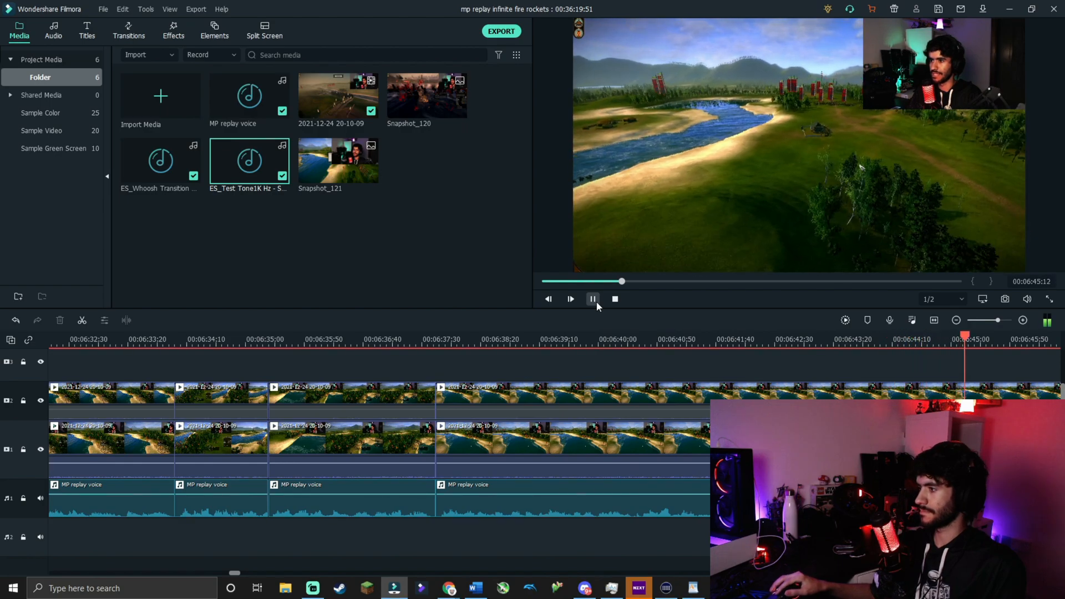
Step: Replay the footage around and after the 06:37:42 cut, checking its flow, and place the playhead at 06:46:10
left_click(593, 299)
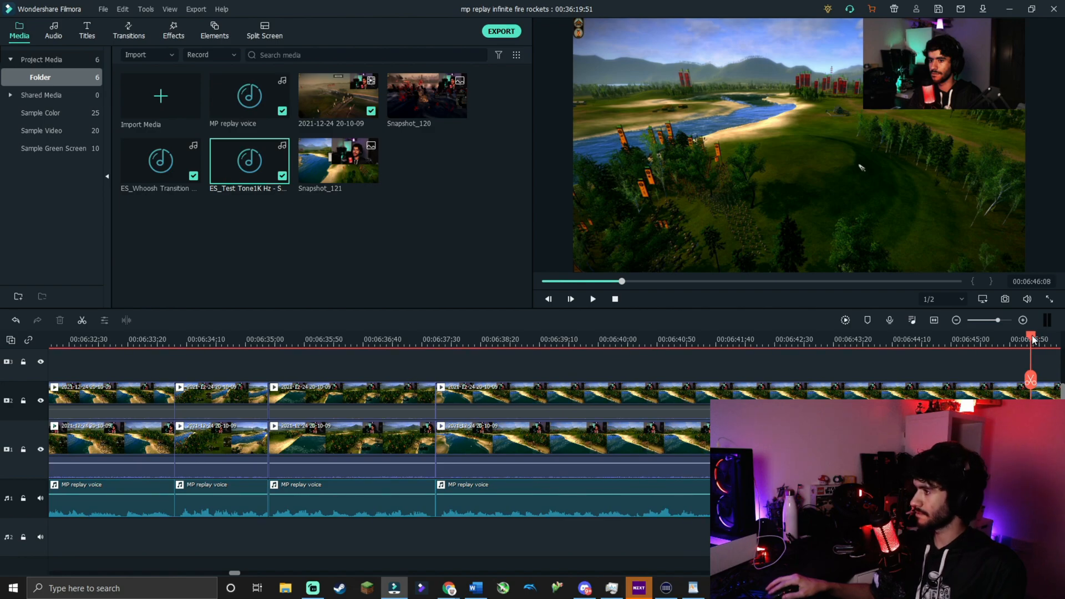
left_click_drag(1033, 339, 480, 392)
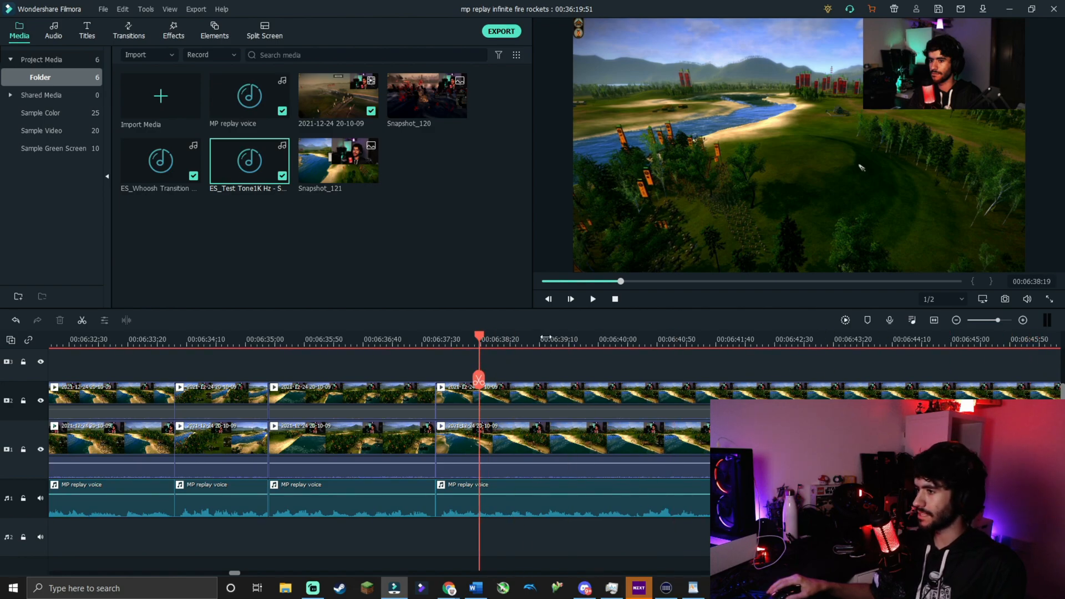
left_click(593, 300)
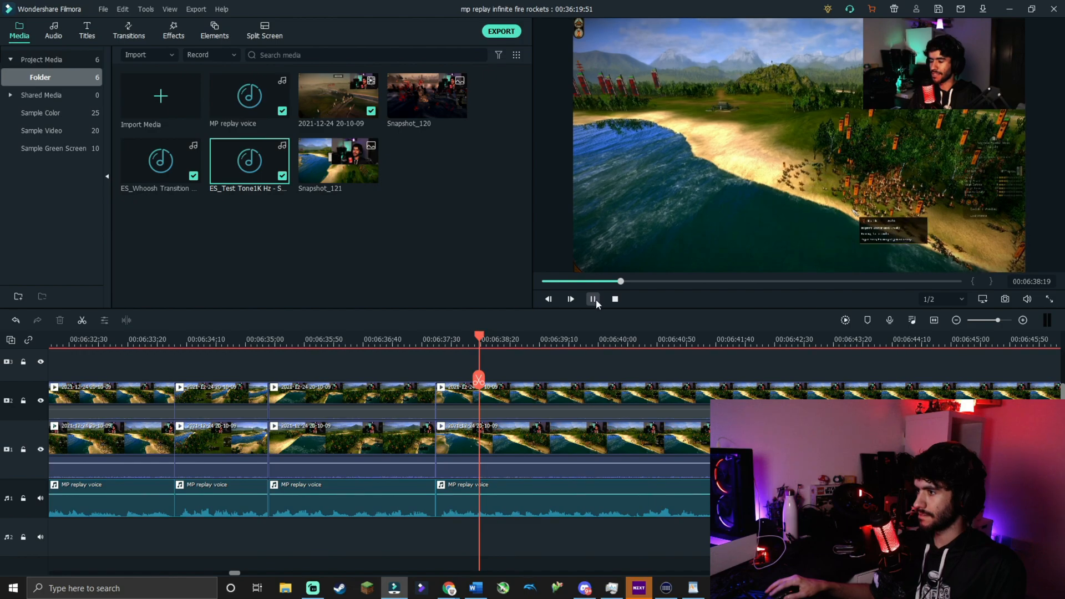
left_click(593, 299)
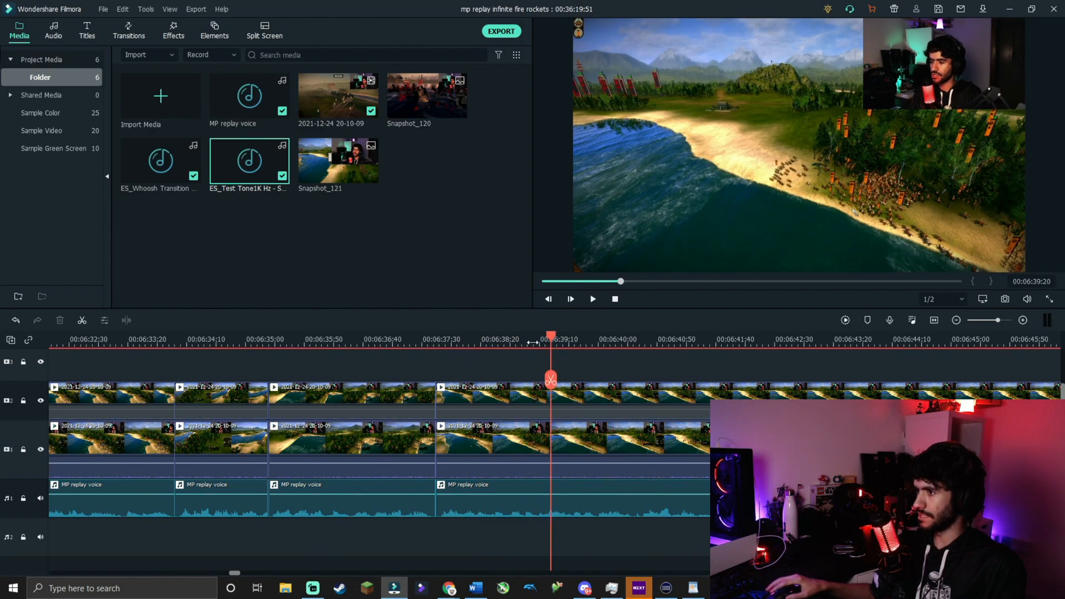
left_click_drag(543, 340, 425, 347)
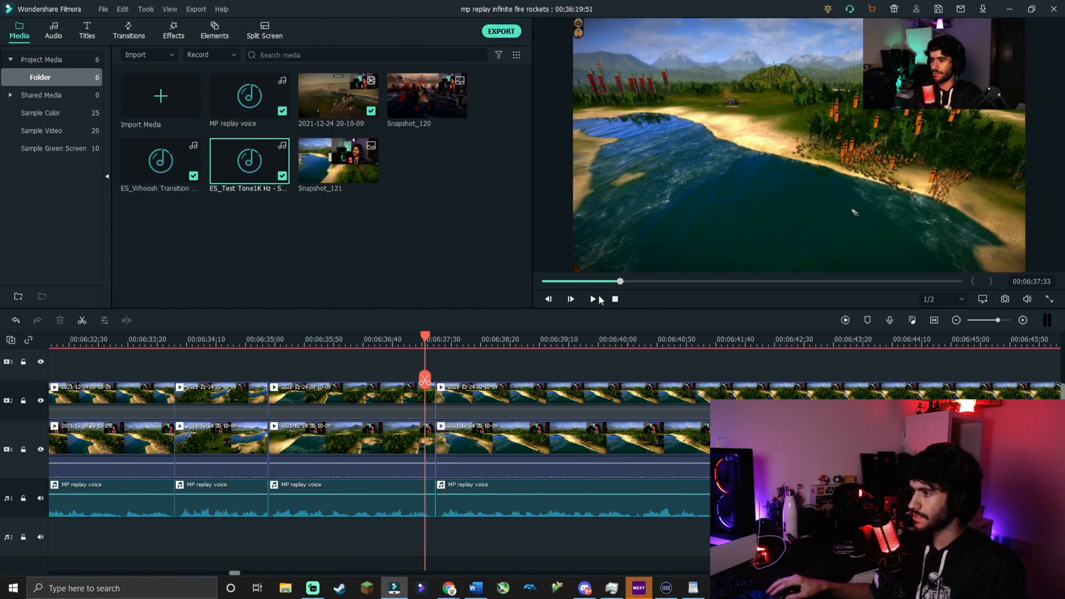
left_click(593, 300)
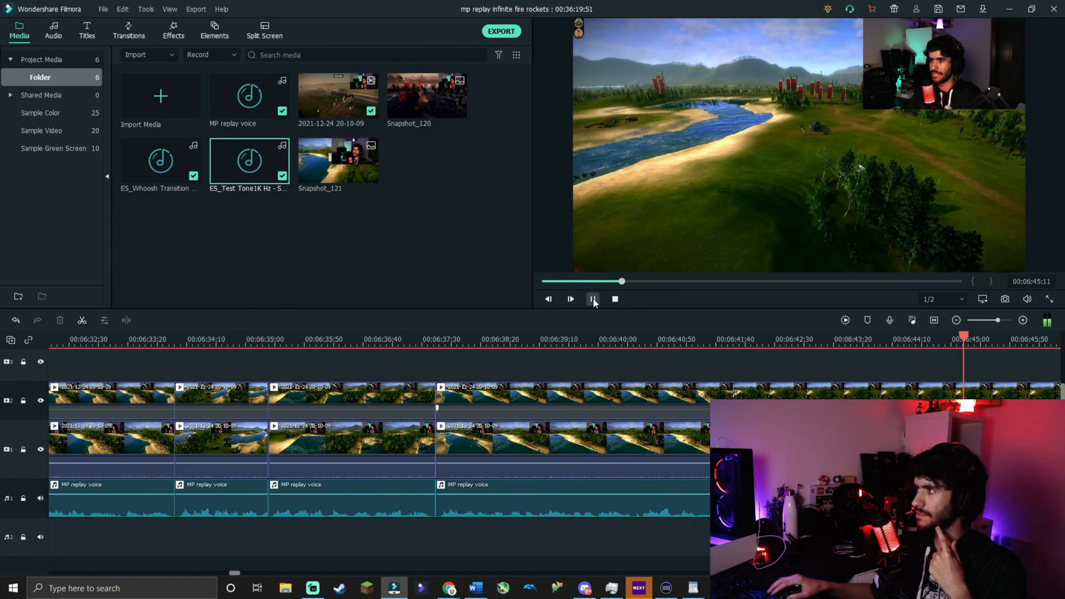
left_click(593, 299)
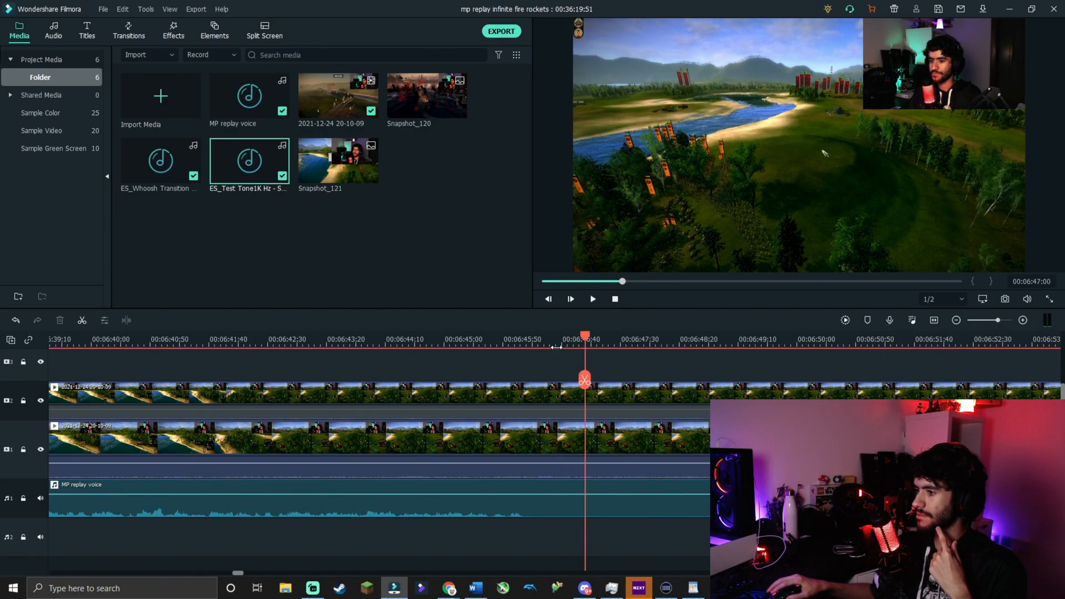
left_click(570, 342)
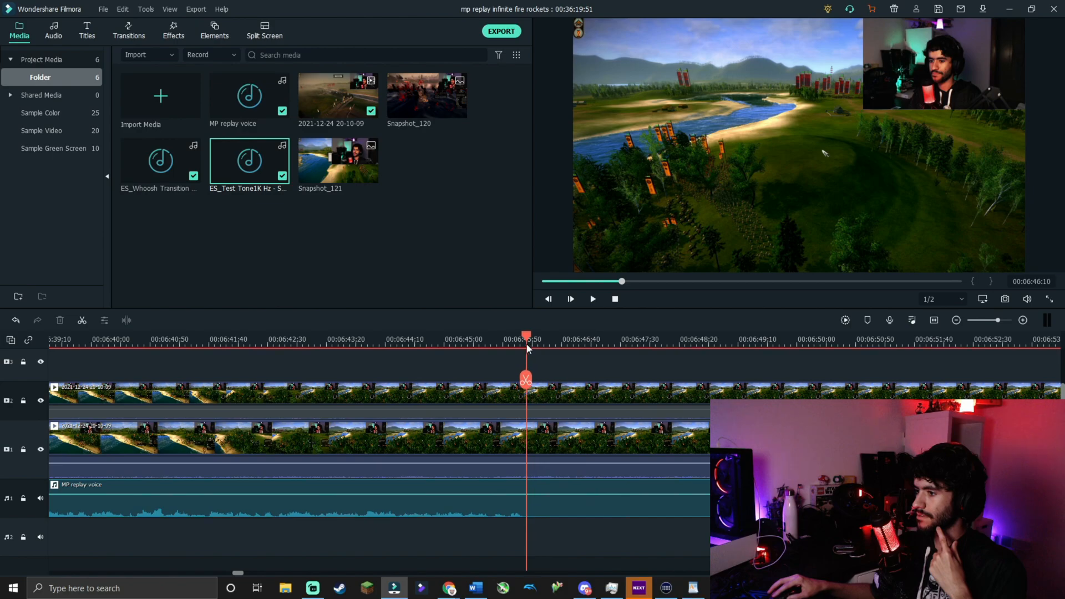
Step: Split all tracks at 06:46:10 and 06:59:15 and delete the video and voice segment between the two cuts
left_click(526, 380)
left_click_drag(527, 340, 585, 337)
left_click(592, 299)
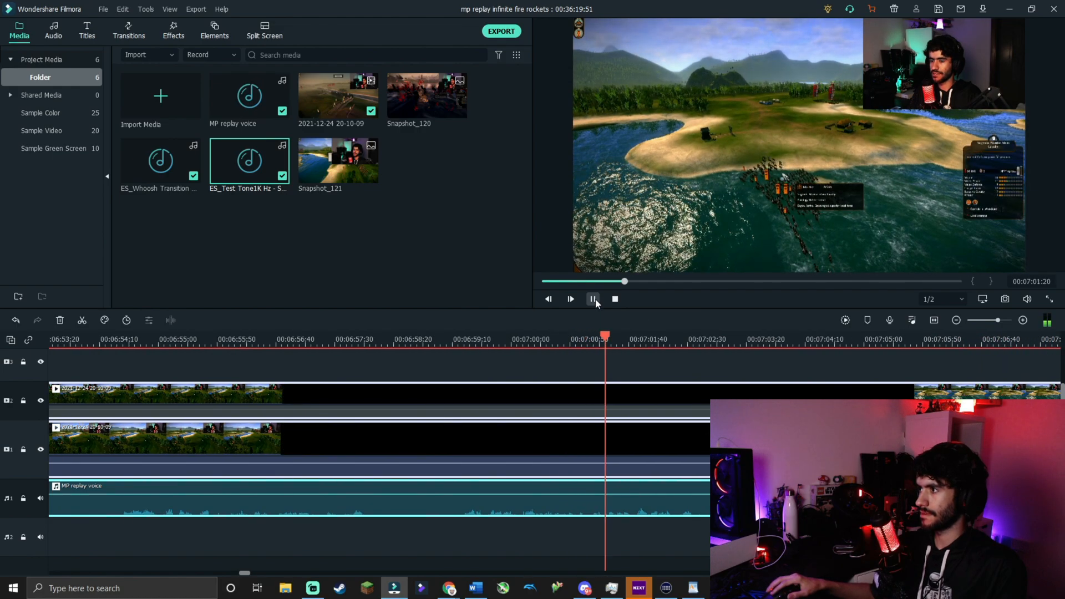
left_click(595, 303)
left_click_drag(664, 341, 567, 340)
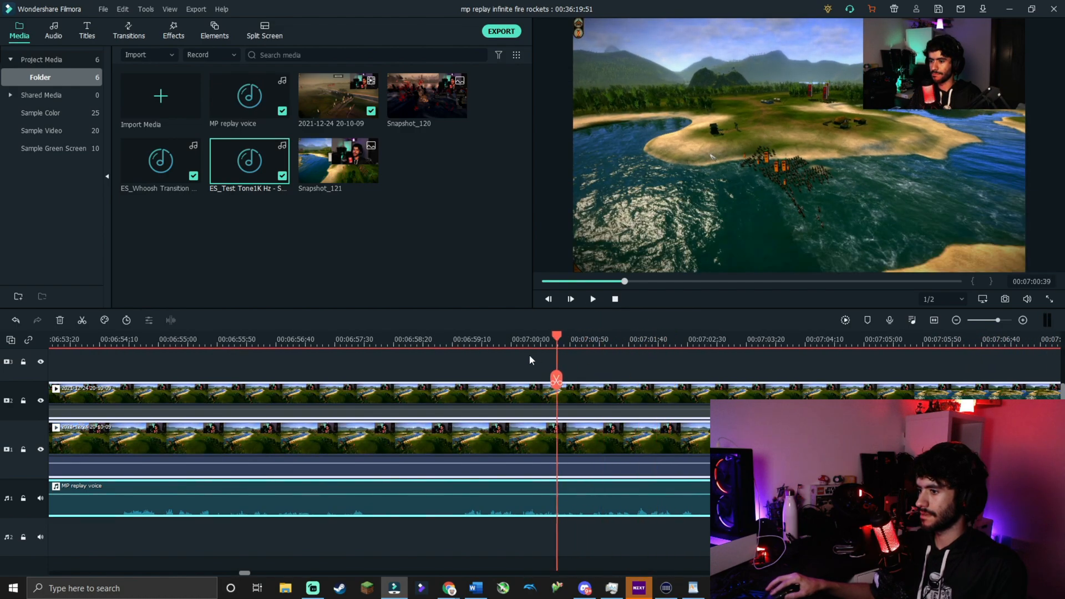
left_click(459, 379)
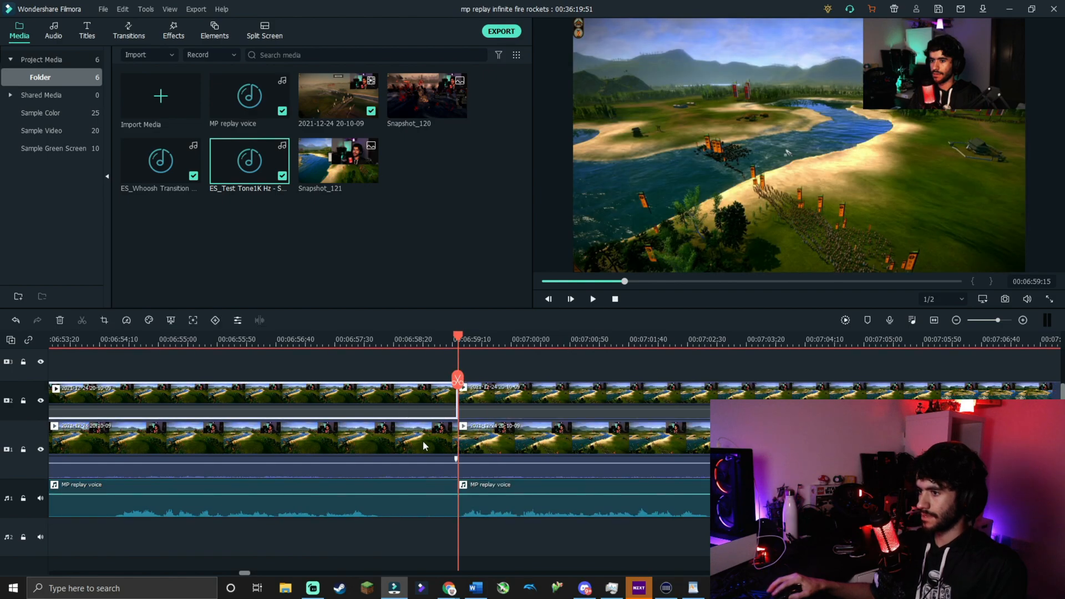
left_click(402, 512)
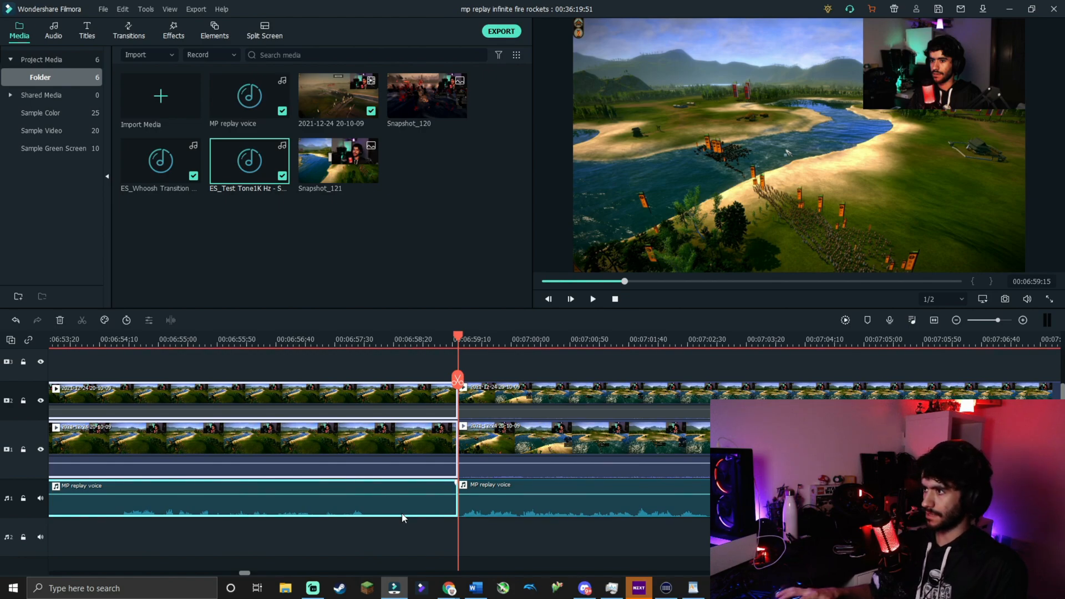
key("Delete")
Step: Play the footage from the 06:46:10 join onward and place the playhead at the voice pause at 06:49:45
left_click(593, 299)
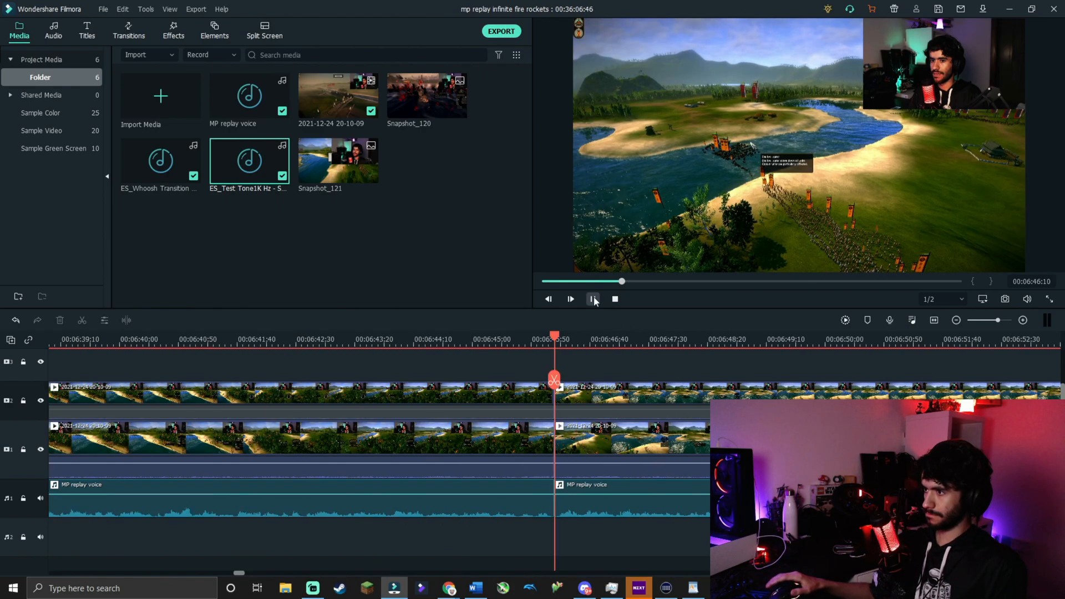
left_click(593, 299)
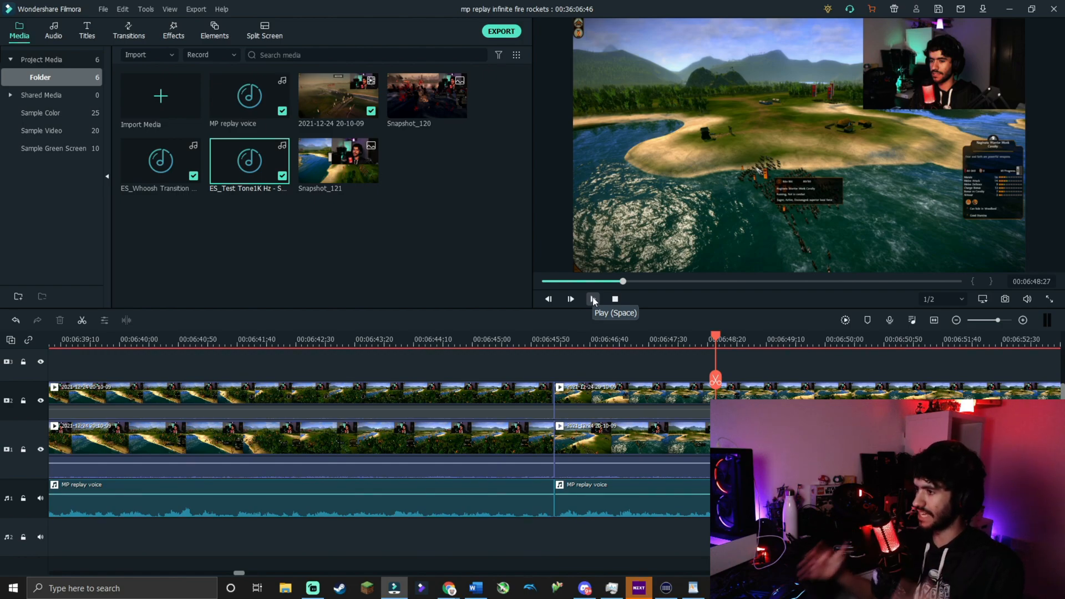
left_click(593, 299)
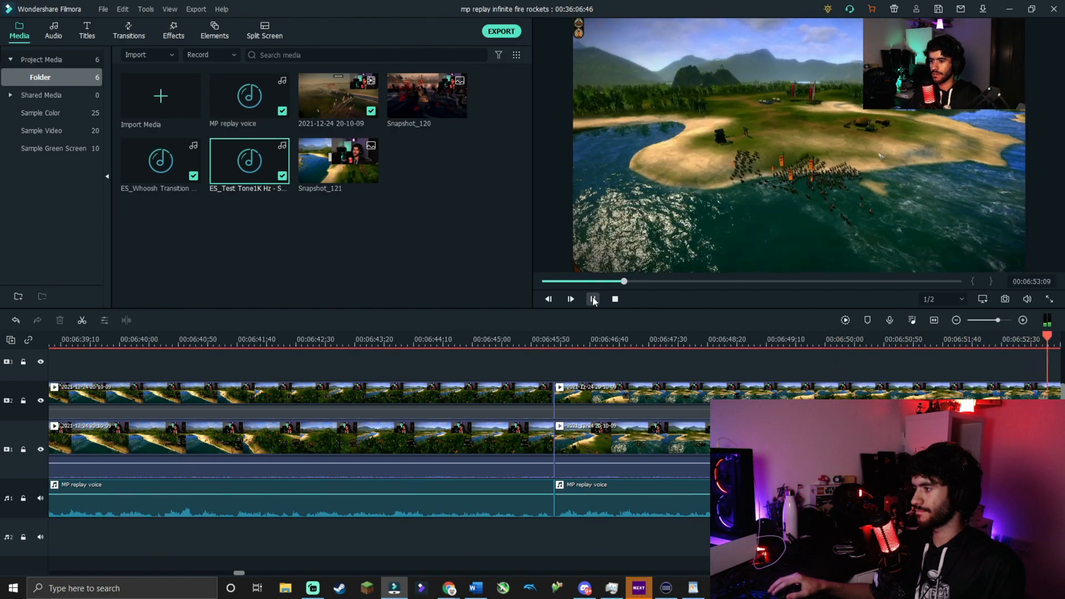
left_click_drag(610, 380, 302, 379)
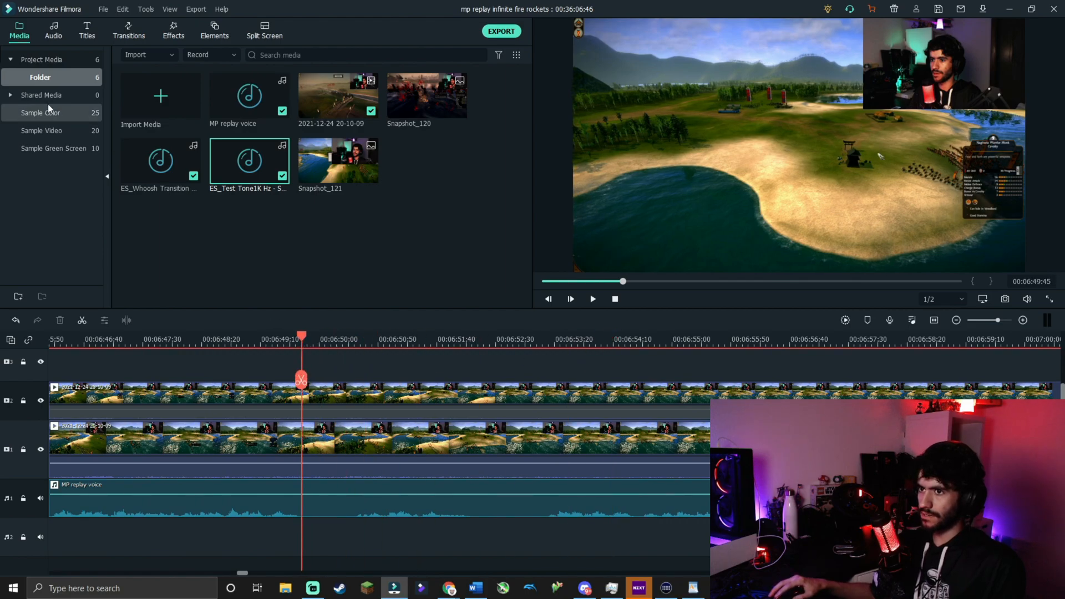
Step: Review the audio settings of the MP replay voice clip, including Auto Normalization, and close them
left_click(51, 33)
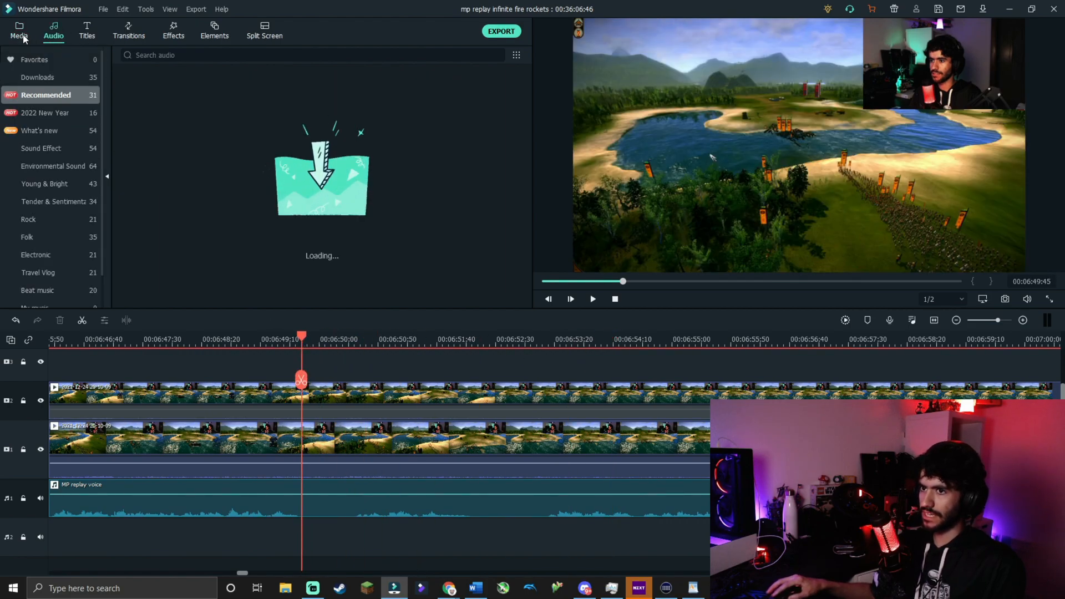
left_click(25, 38)
double_click(269, 485)
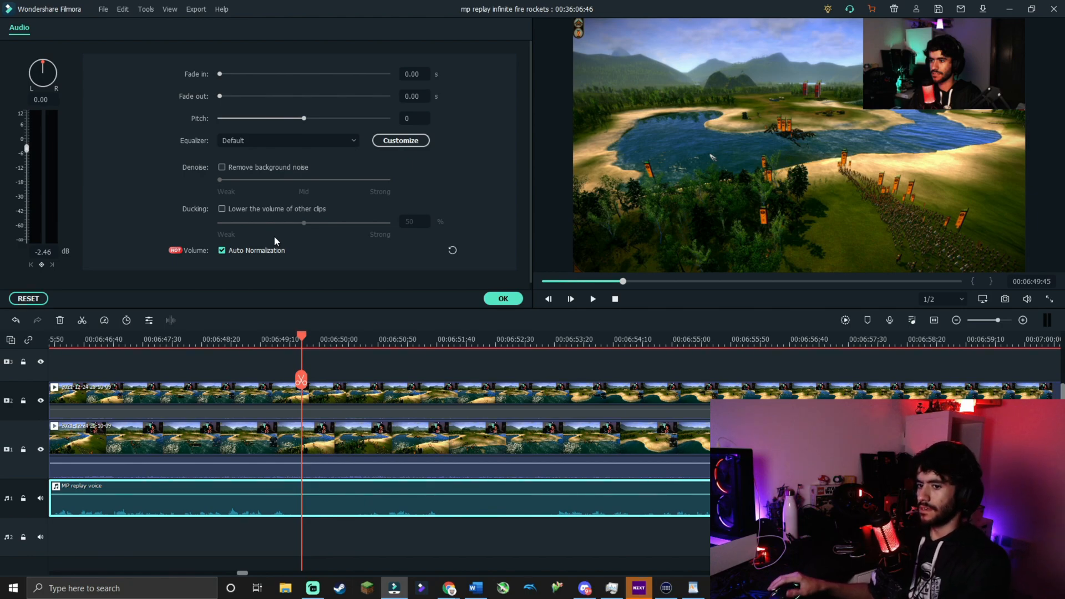
left_click(503, 299)
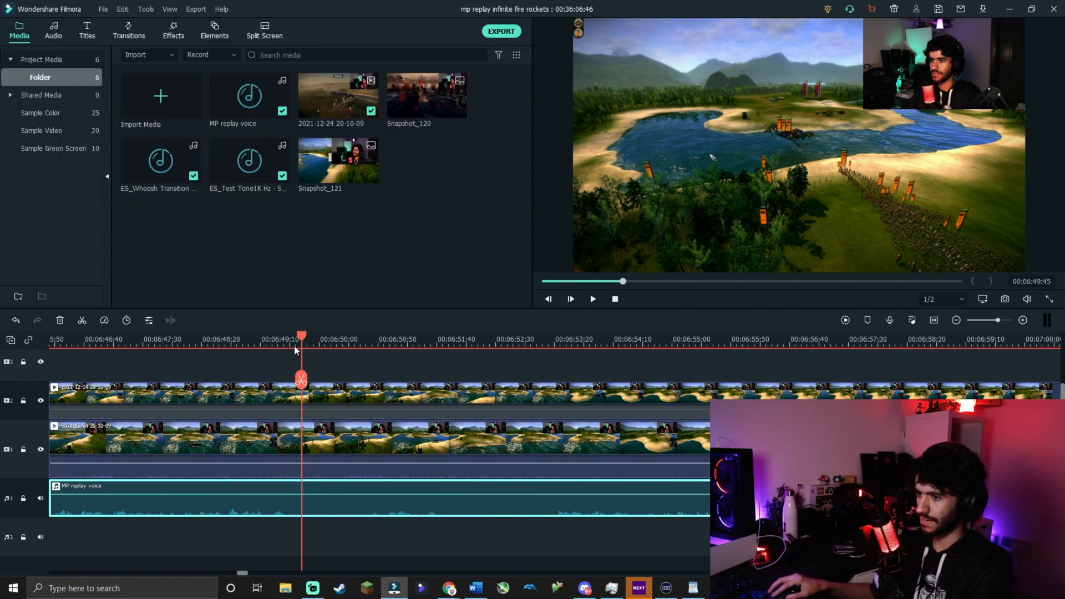
Step: Split all tracks at 06:49:45 and 06:50:32 and delete the short video and voice segment between the cuts
left_click(284, 368)
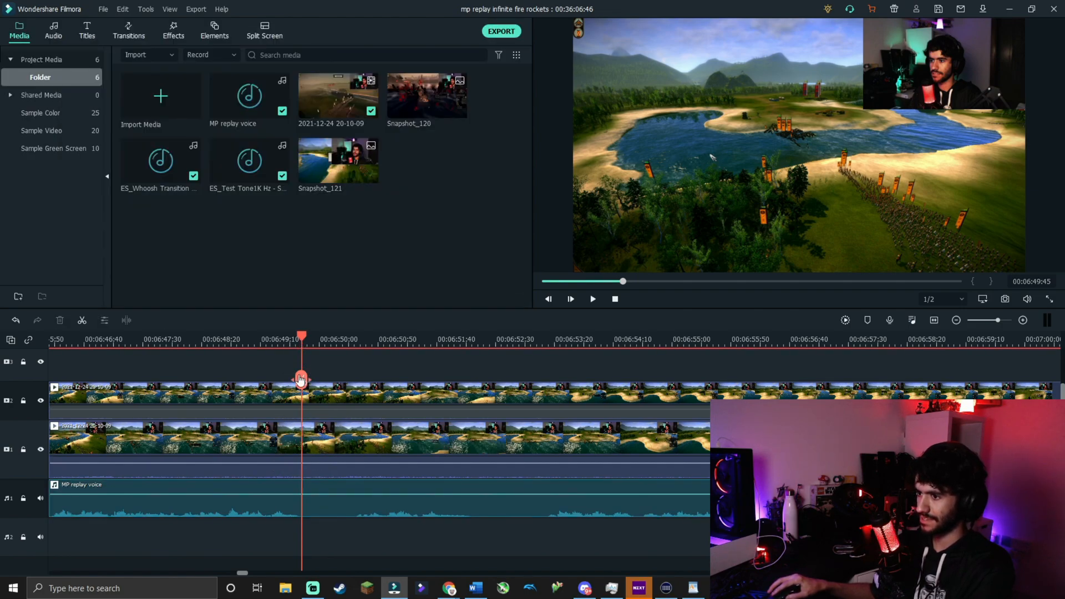
left_click(301, 381)
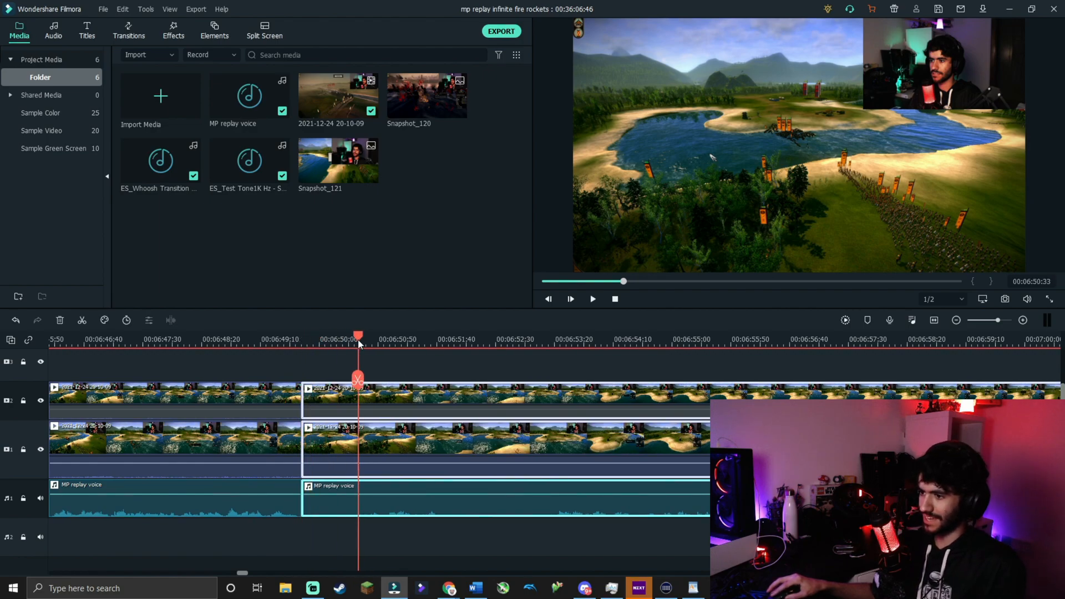
left_click(356, 378)
left_click(330, 401)
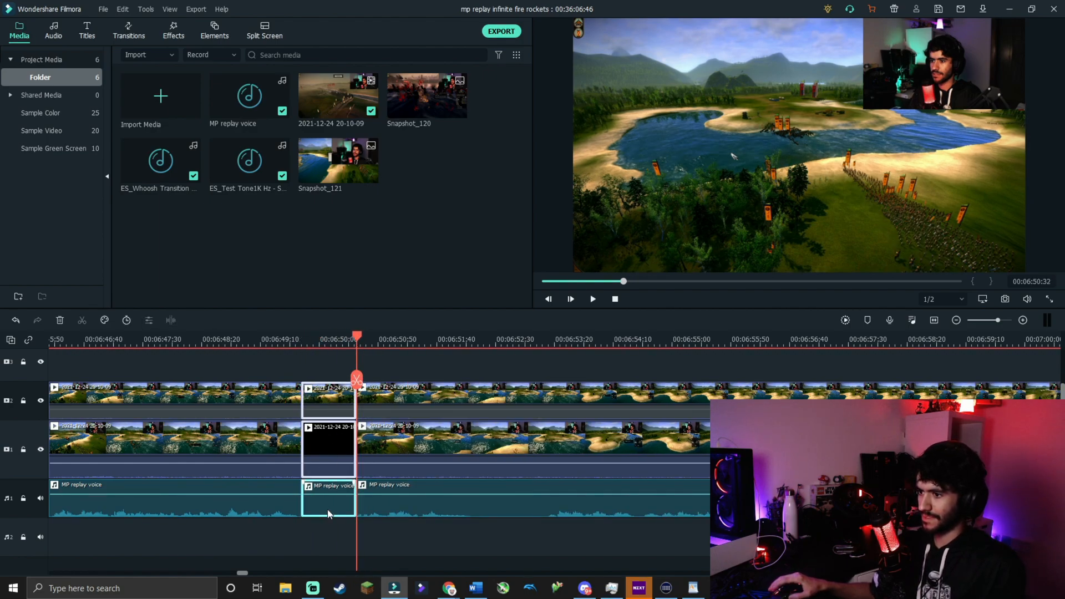
key("Delete")
Step: Replay the join at 06:49:45, split all tracks at 06:51:06 and 06:52:33 and delete the segment between those cuts
left_click(596, 301)
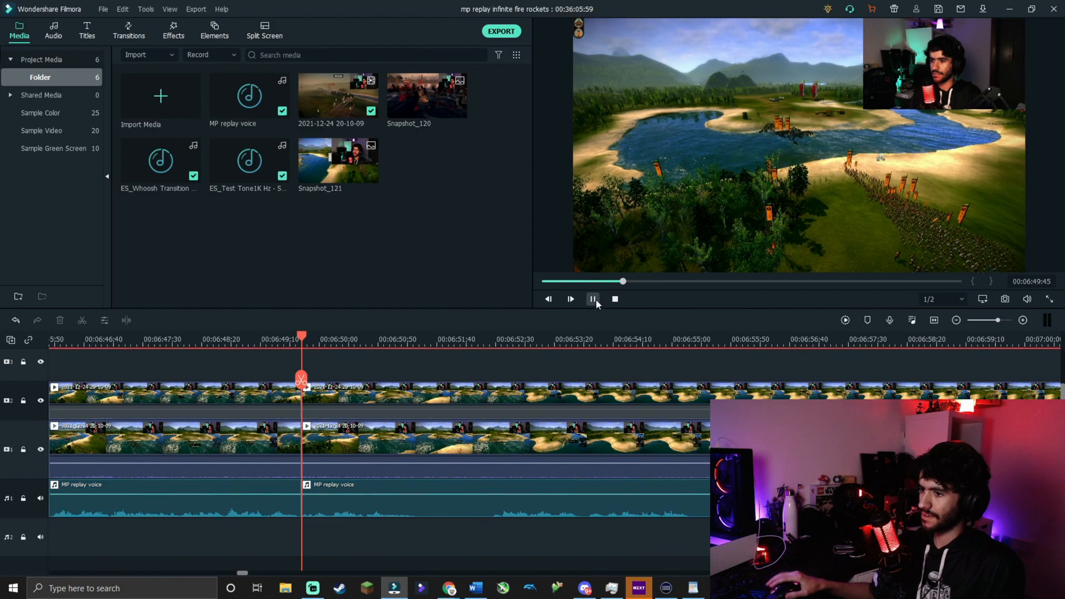
key("space")
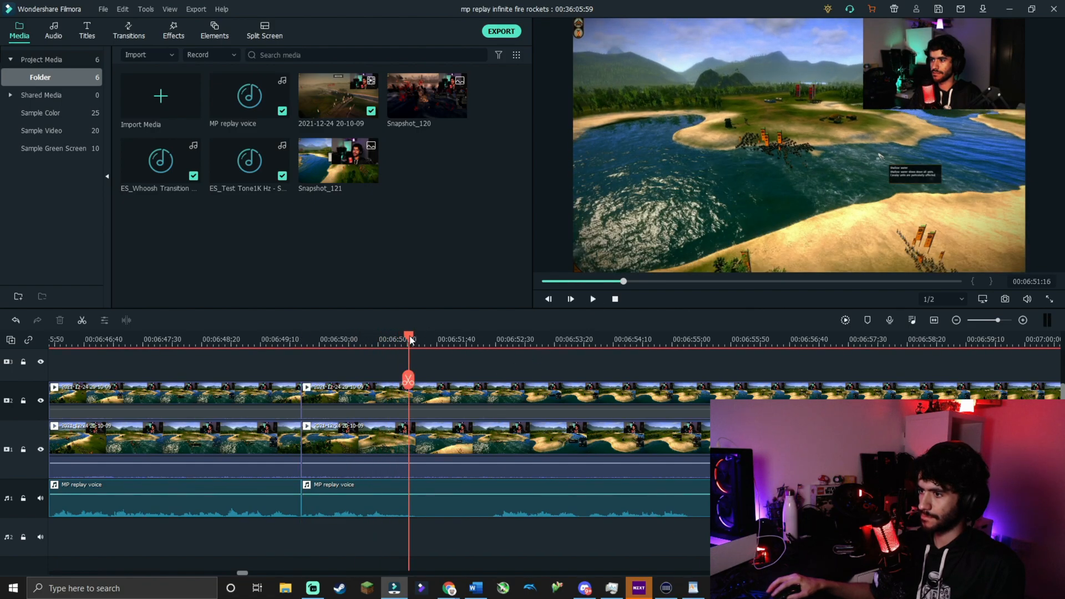
left_click(398, 380)
left_click(496, 350)
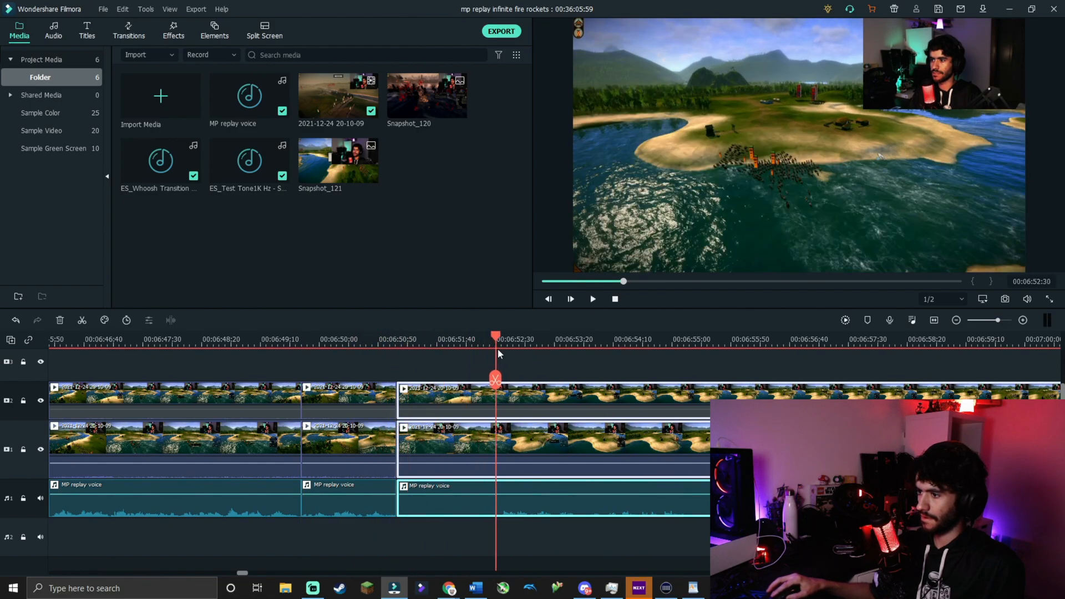
left_click(499, 380)
left_click(478, 511)
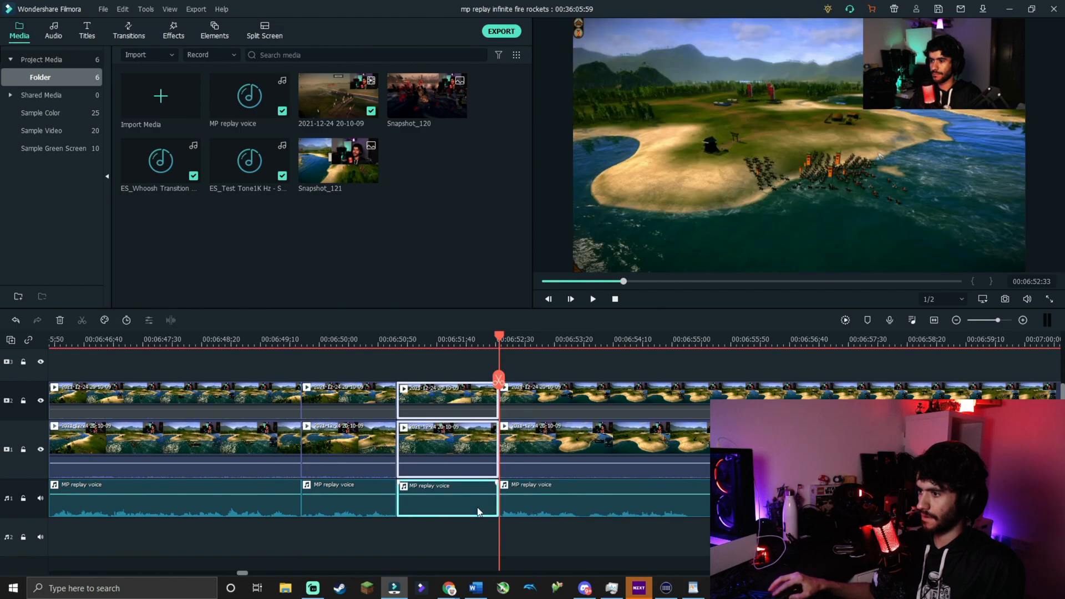
key("Delete")
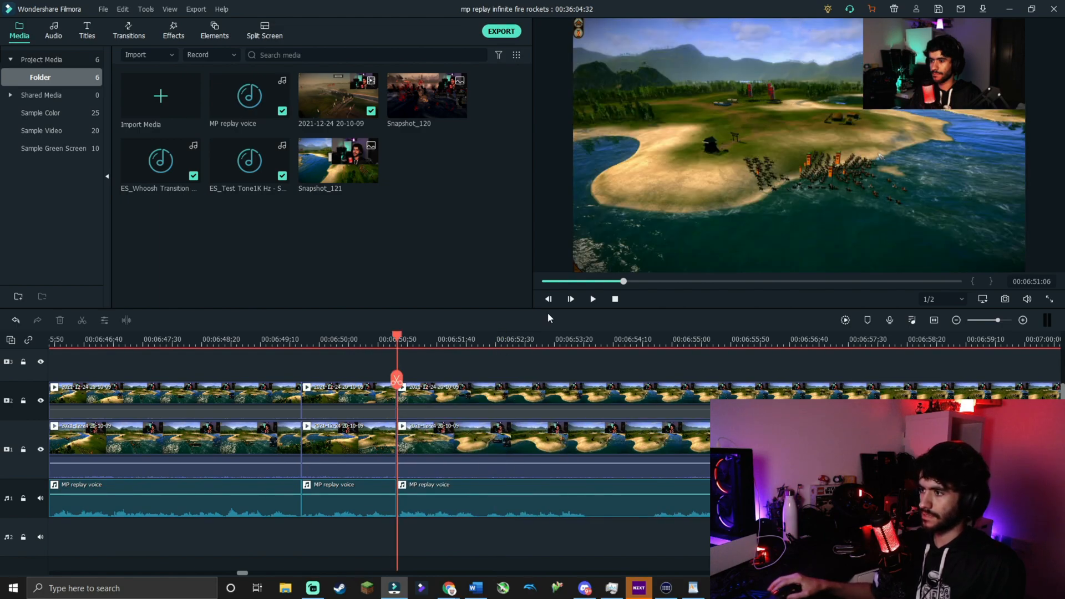
Step: Play on from 06:51:06, split all tracks at 06:53:48 and 06:54:40 and delete the silent segment between those cuts
left_click(597, 301)
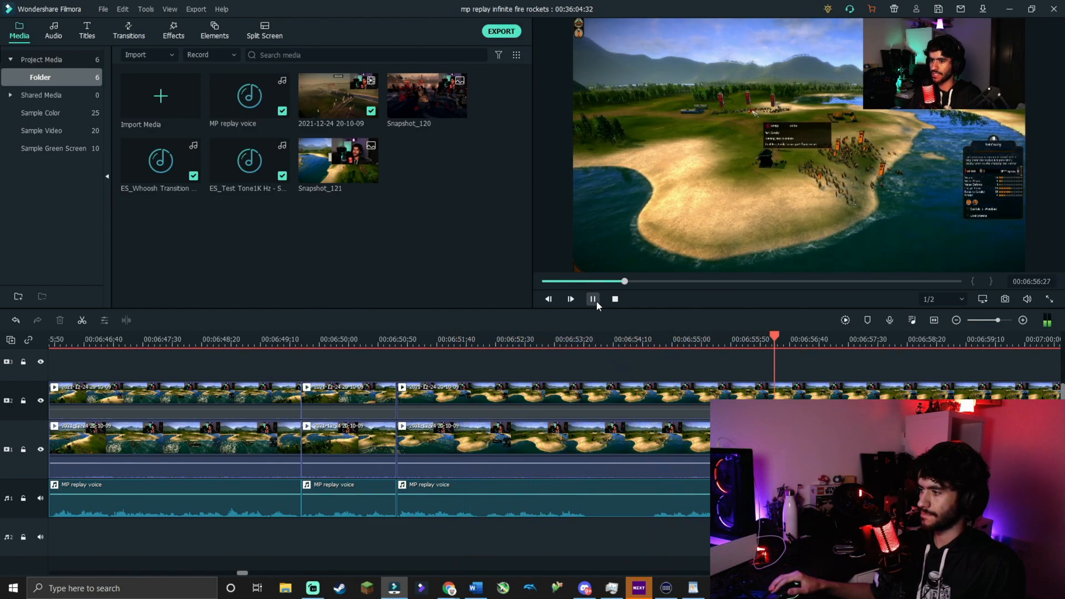
left_click(864, 341)
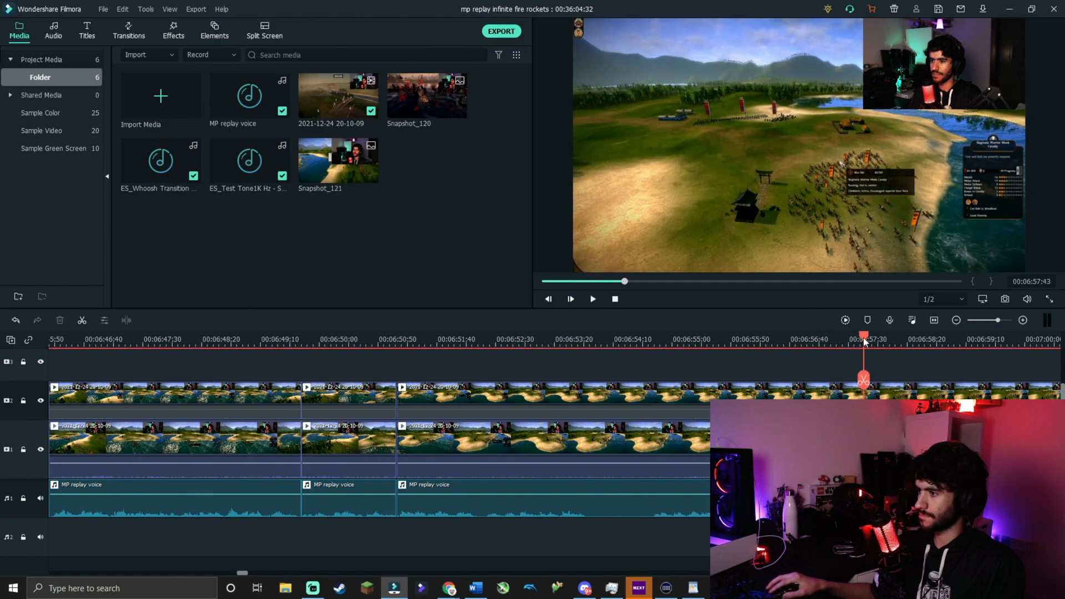
left_click(588, 345)
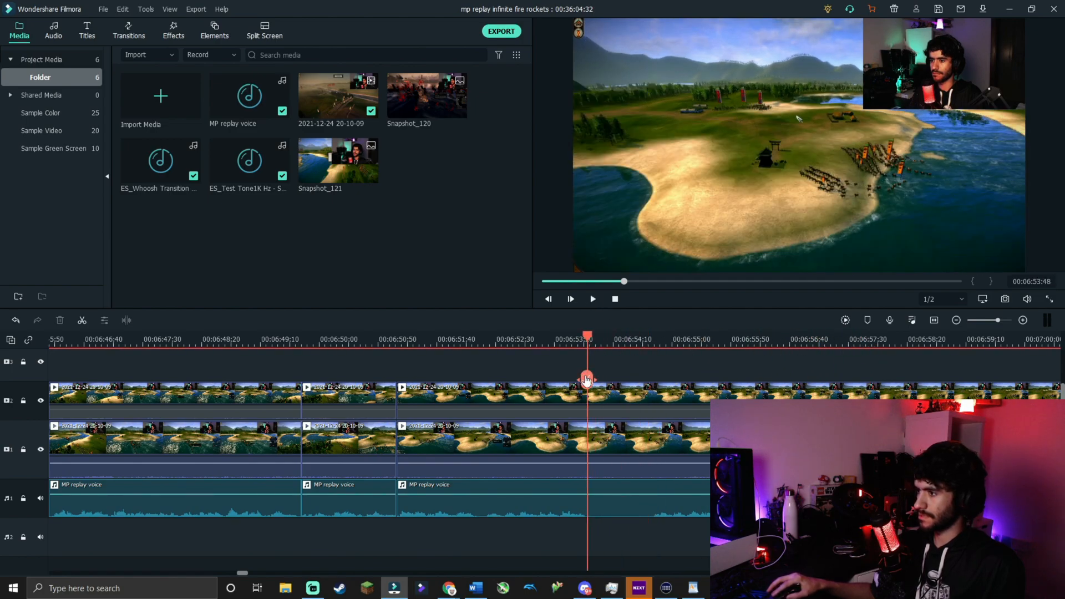
left_click(588, 380)
left_click(614, 344)
left_click(651, 349)
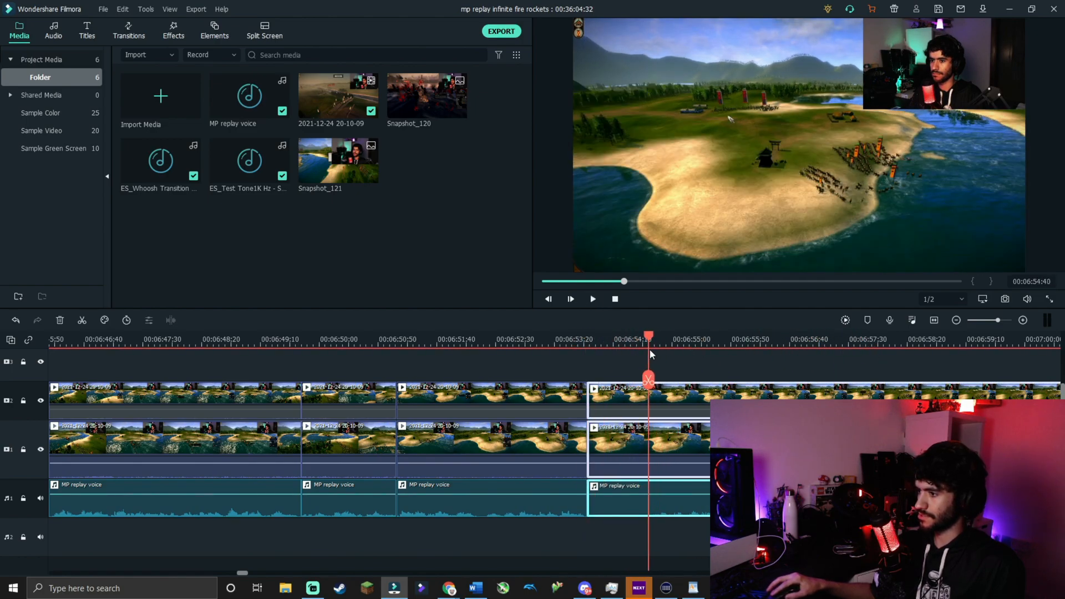
left_click(648, 379)
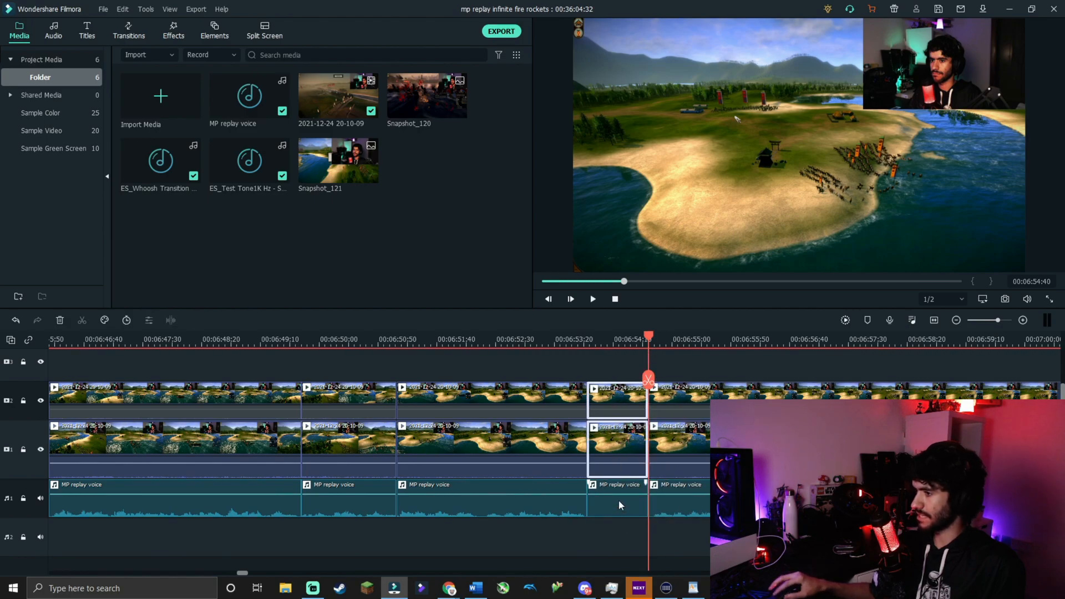
key("Delete")
Step: Play the footage from 06:55:34, split all tracks at 06:56:39 and 06:57:40 and delete the segment between those cuts
left_click(712, 351)
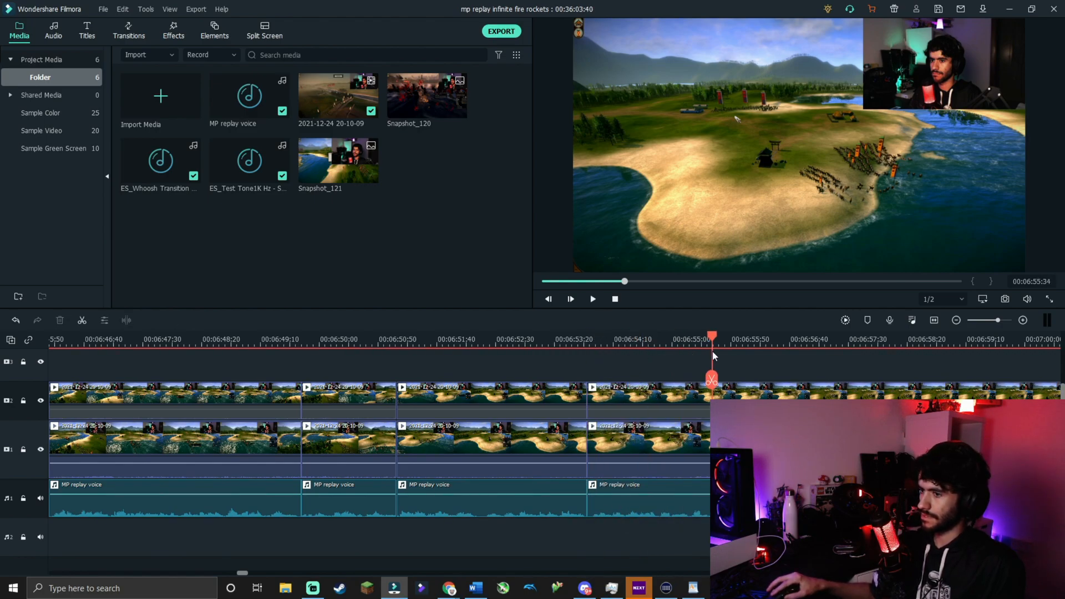
left_click(595, 299)
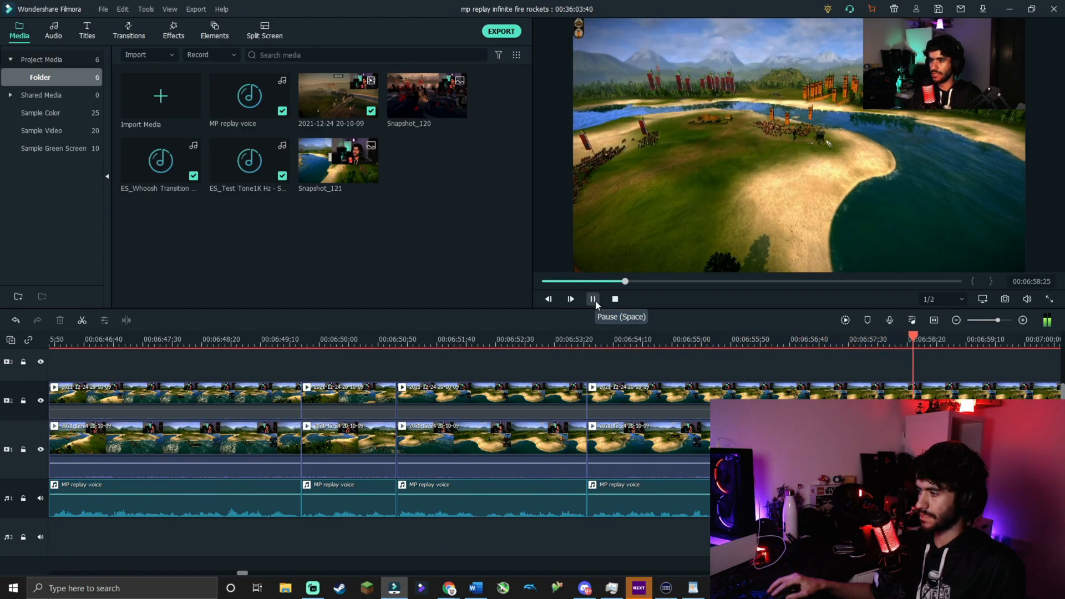
left_click(966, 340)
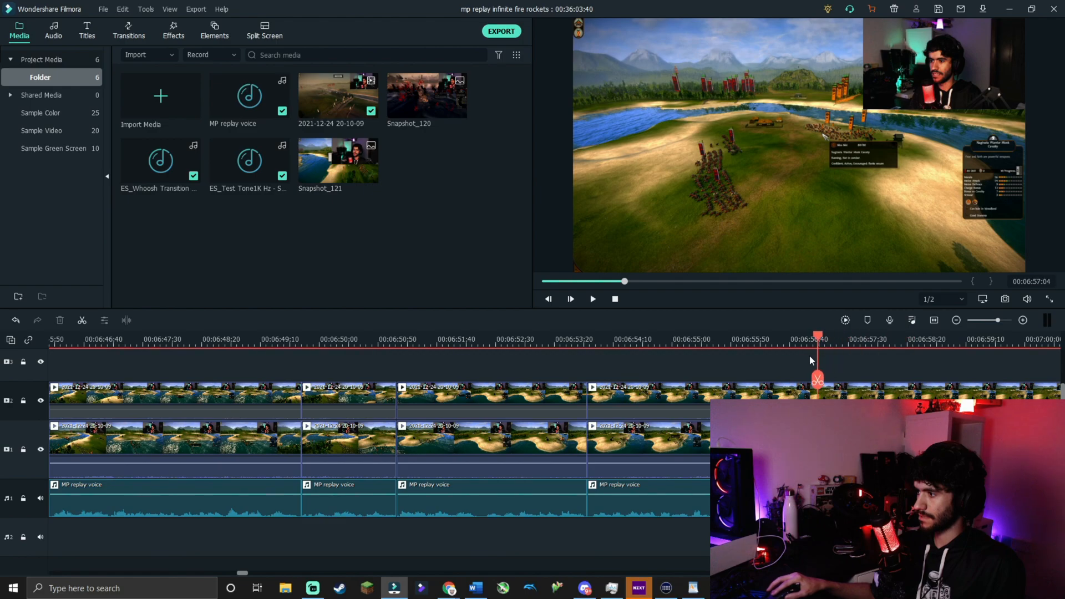
left_click(788, 380)
left_click(860, 351)
left_click(860, 380)
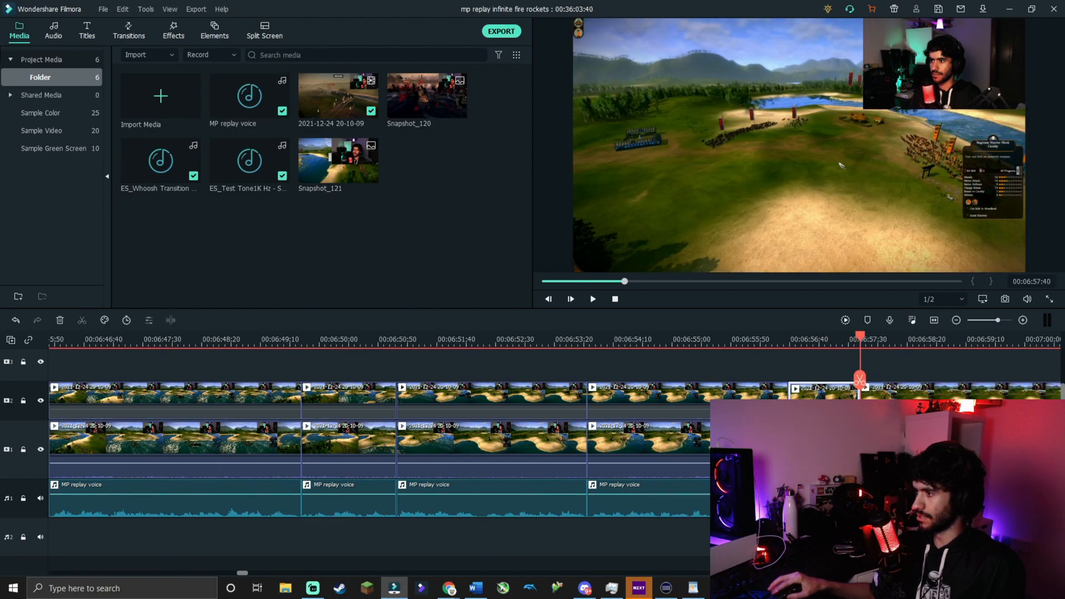
key("Delete")
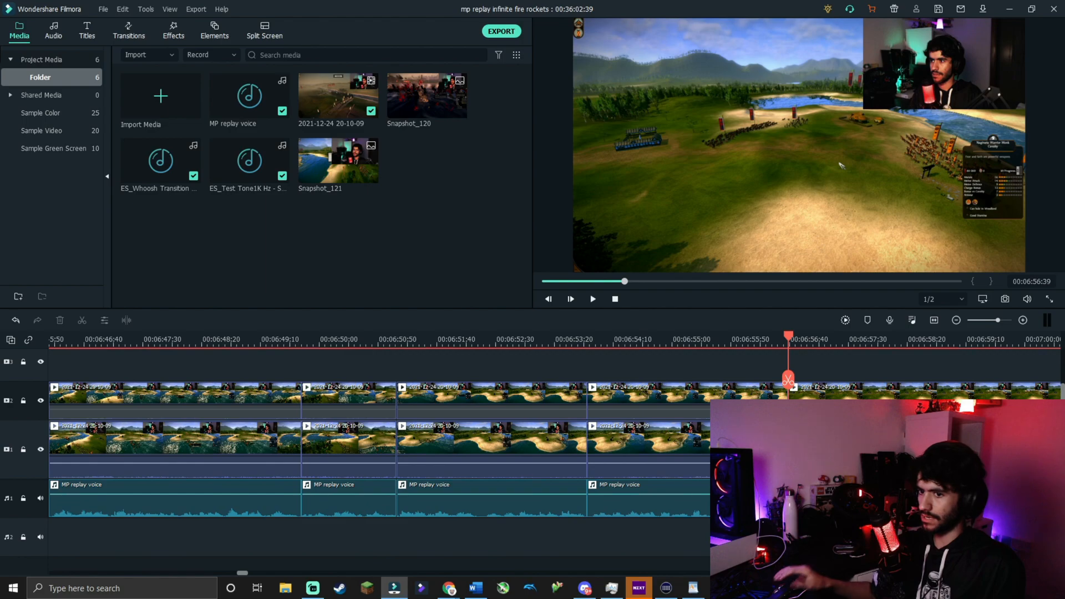
Step: Play on from 06:56:39, split all tracks at 07:04:33 and 07:06:02 and delete the video and voice segment between those cuts
left_click(593, 300)
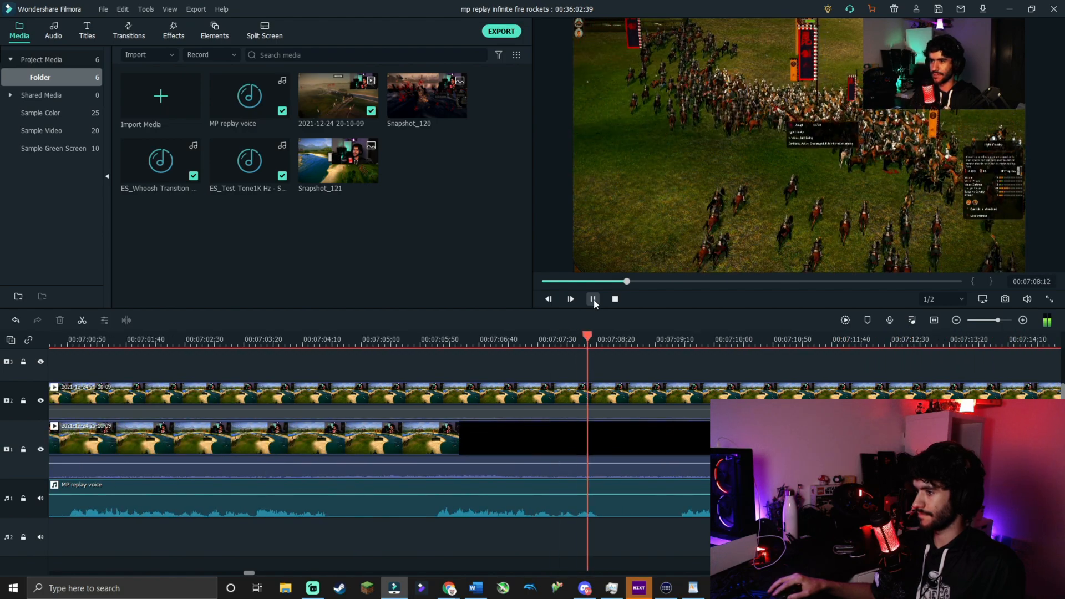
left_click(593, 299)
left_click_drag(594, 377, 332, 381)
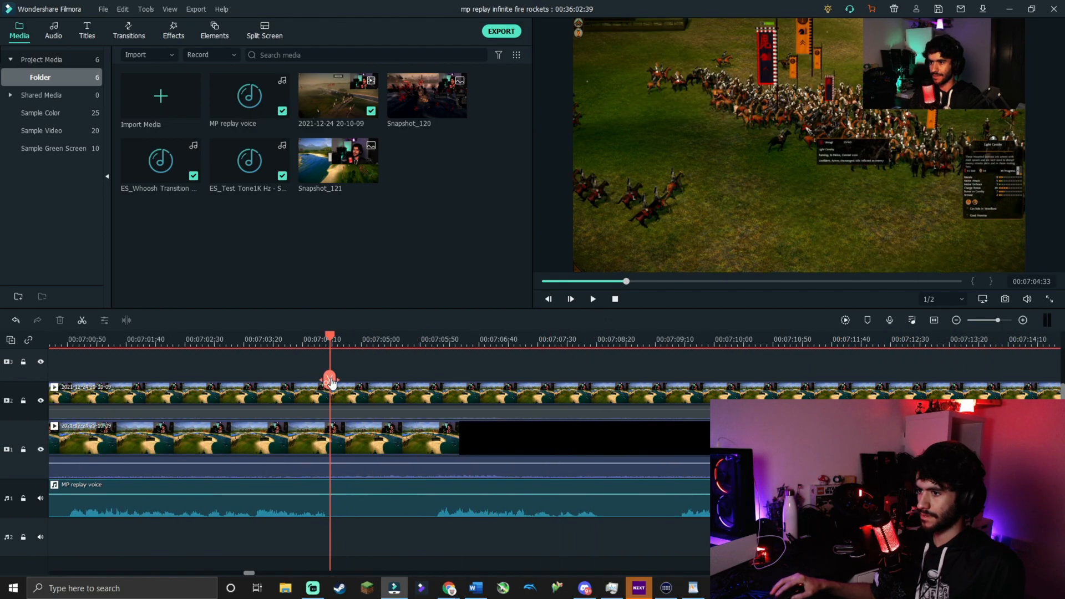
left_click(331, 381)
left_click_drag(330, 336, 435, 355)
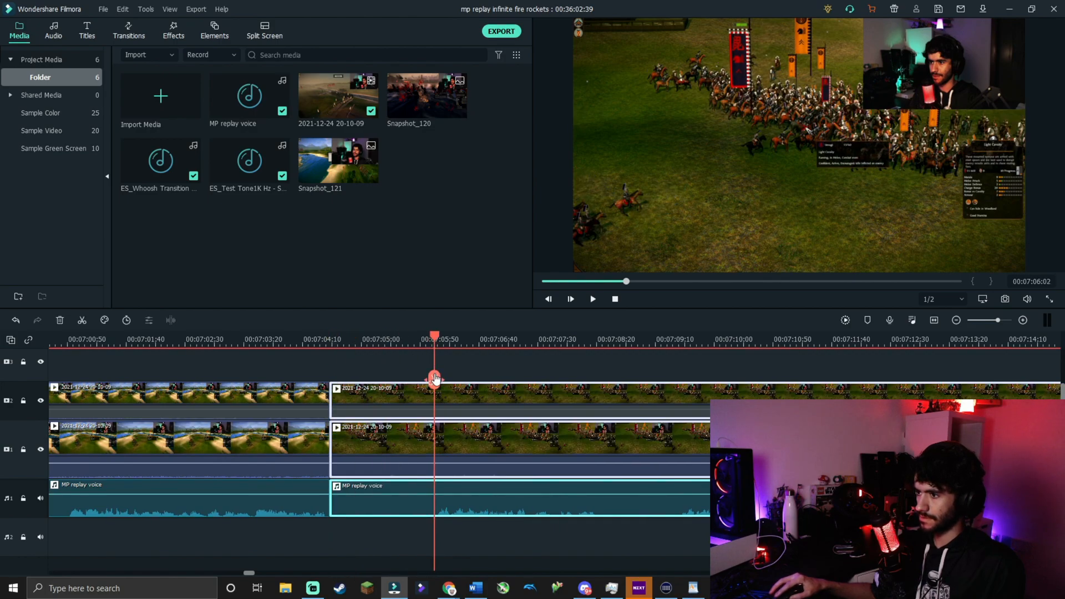
left_click(435, 379)
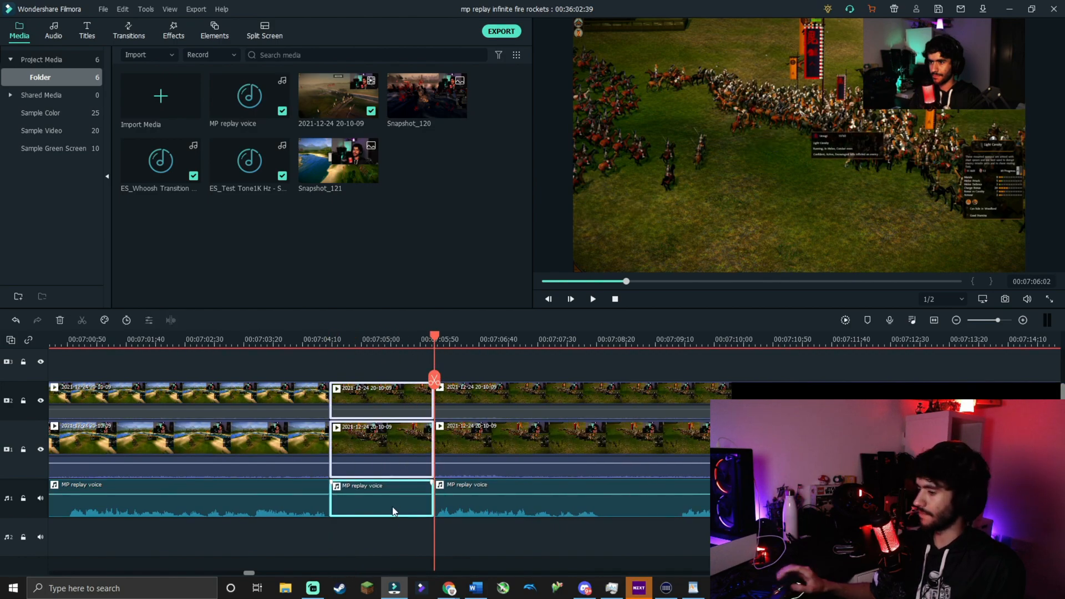
key("Delete")
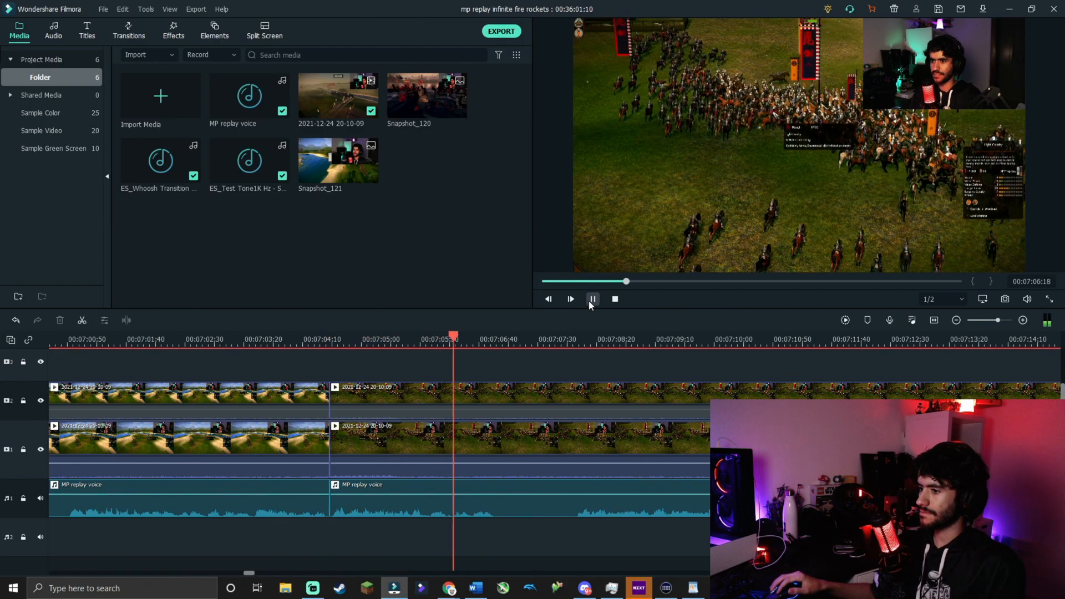
Step: Split all tracks at 07:06:55 and 07:08:01 and delete the silent video and voice segment between those cuts
left_click(500, 340)
left_click(497, 340)
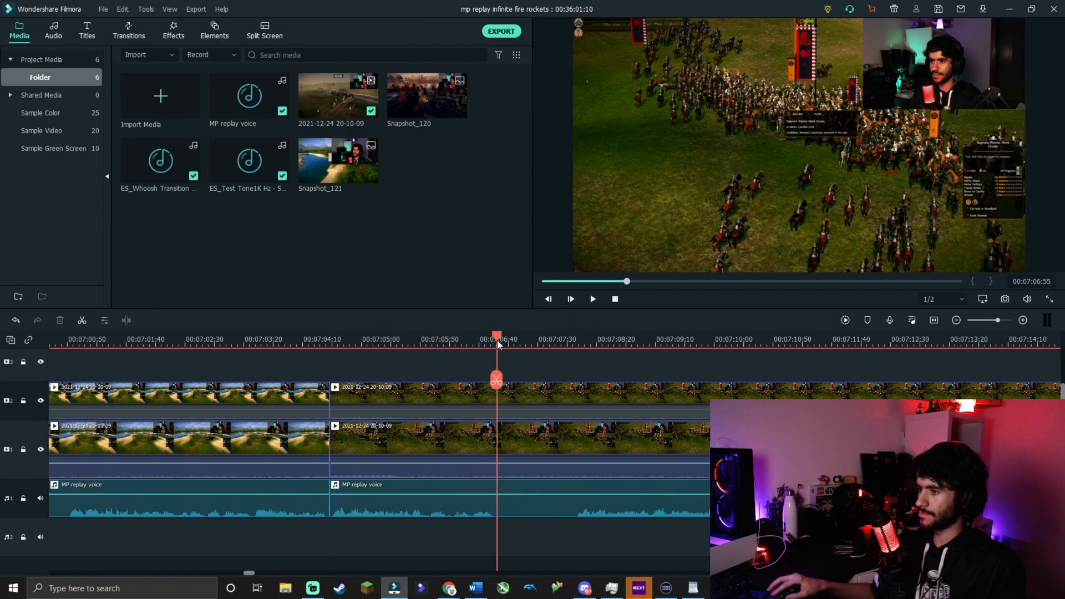
key("ctrl+b")
left_click_drag(497, 345, 574, 347)
left_click(575, 380)
left_click(539, 400)
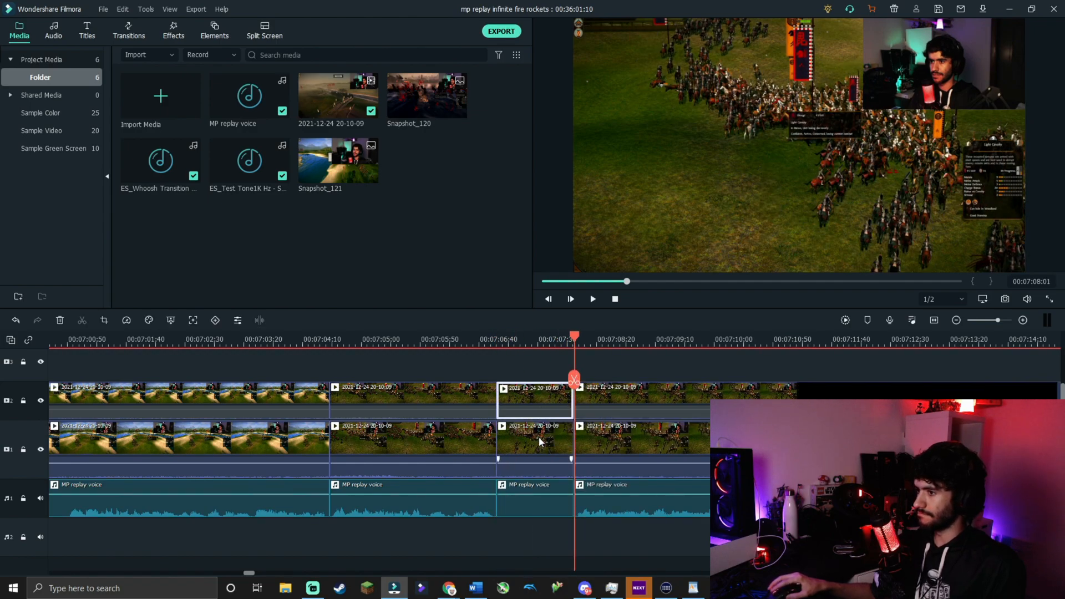
left_click(538, 438, "ctrl")
left_click(530, 510, "ctrl")
key("Delete")
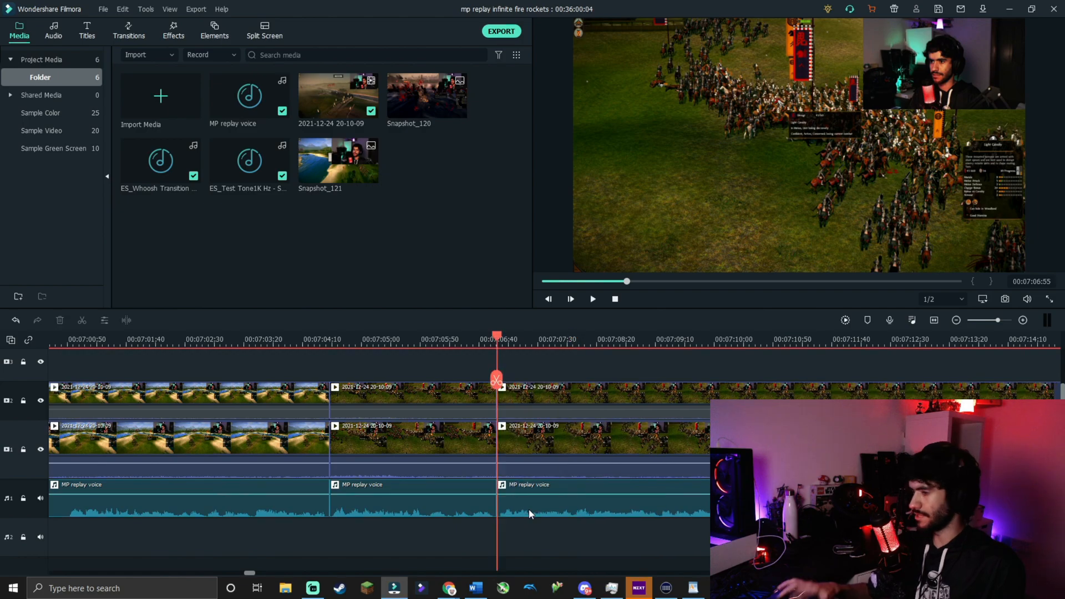
Step: Replay the join at 07:06:55, split all tracks at 07:19:30 and 07:21:48 and delete the segment between those cuts
left_click(491, 339)
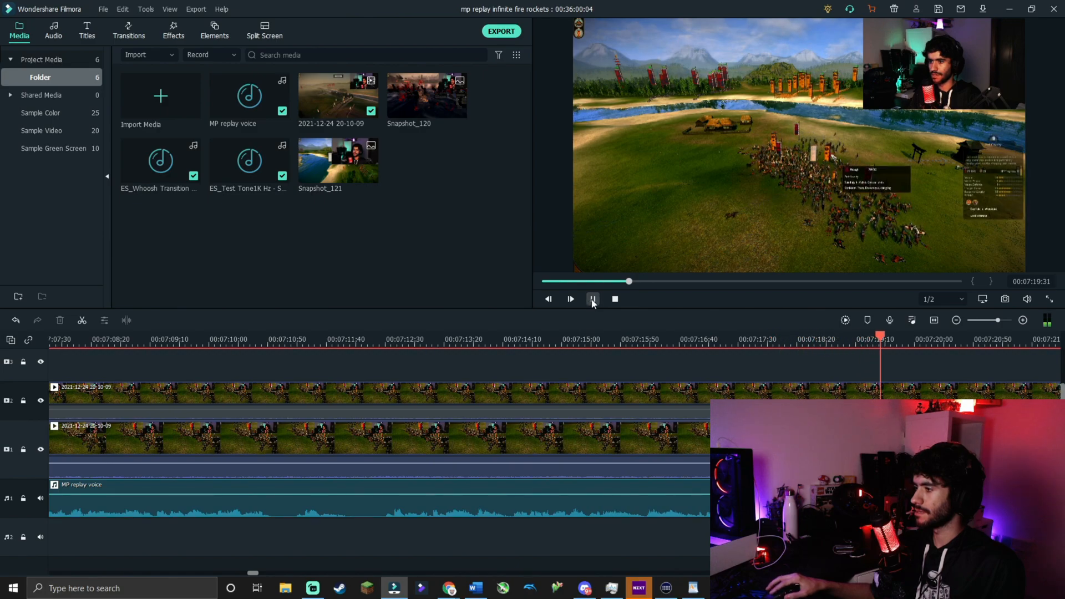
left_click(879, 380)
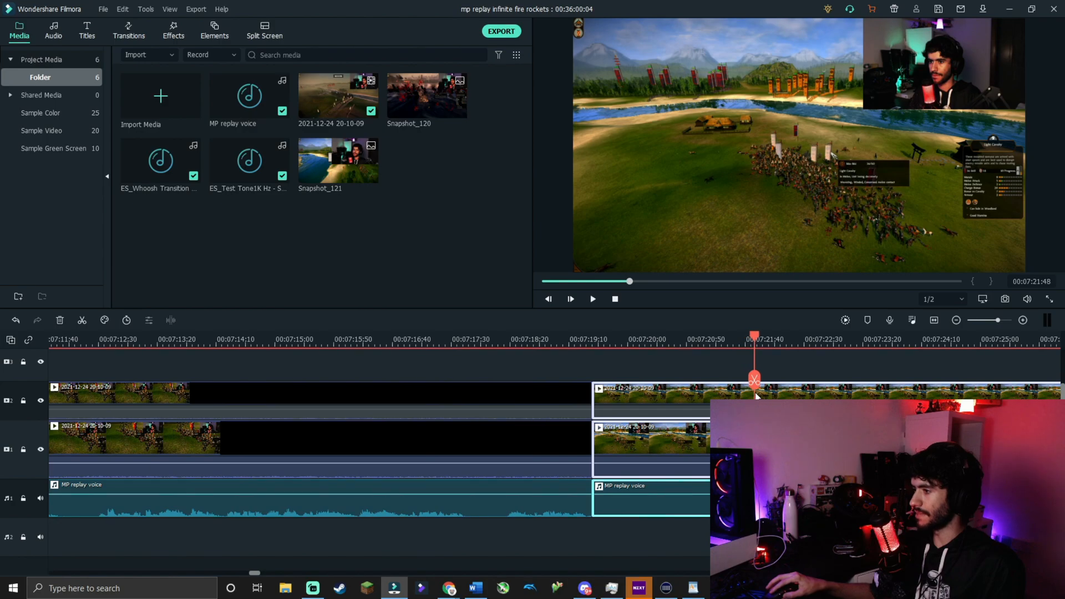
left_click(755, 380)
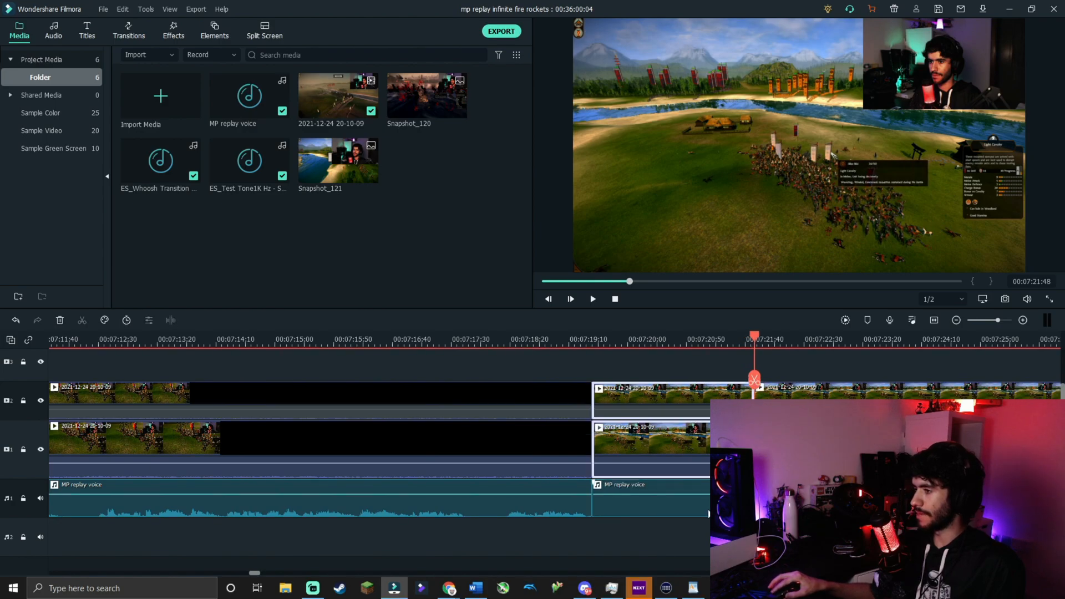
key("Delete")
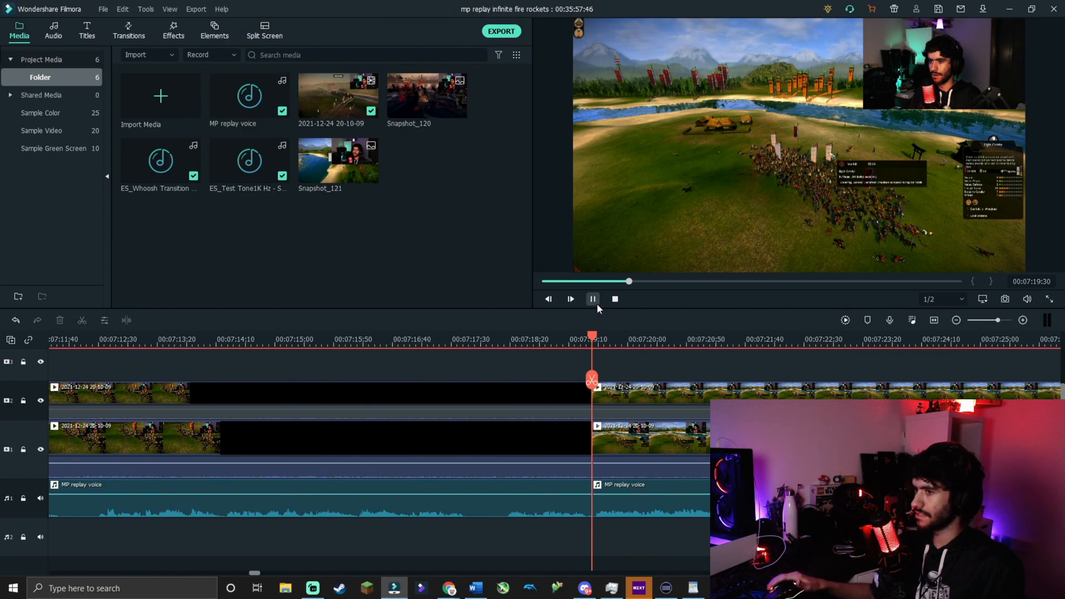
Step: Replay the join at 07:19:30 and split all tracks at about 07:21:55 and 07:20:35
left_click(593, 300)
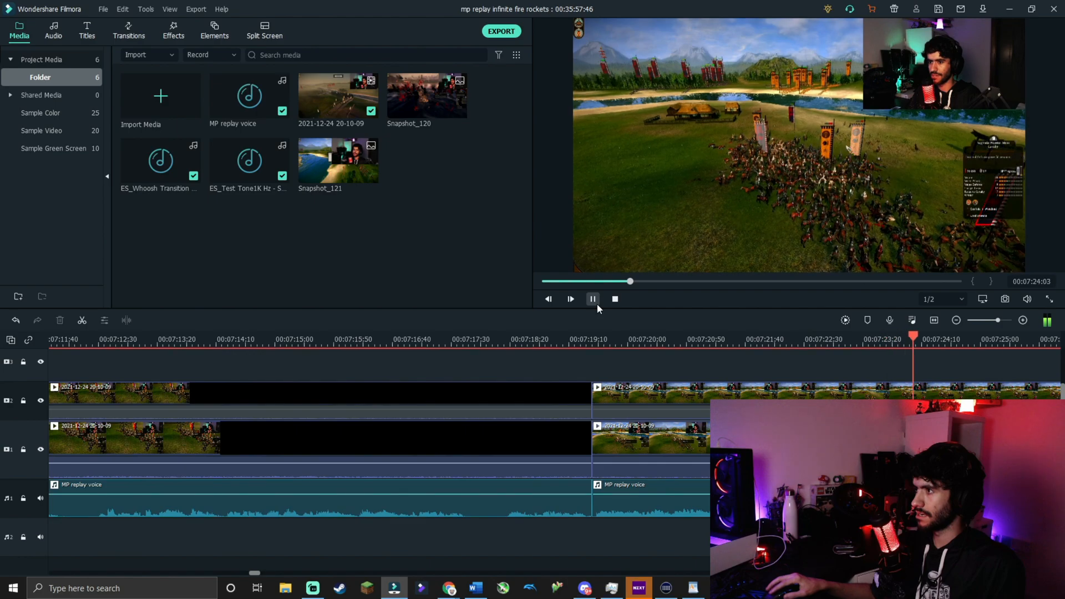
left_click_drag(928, 339, 580, 347)
key("ctrl+b")
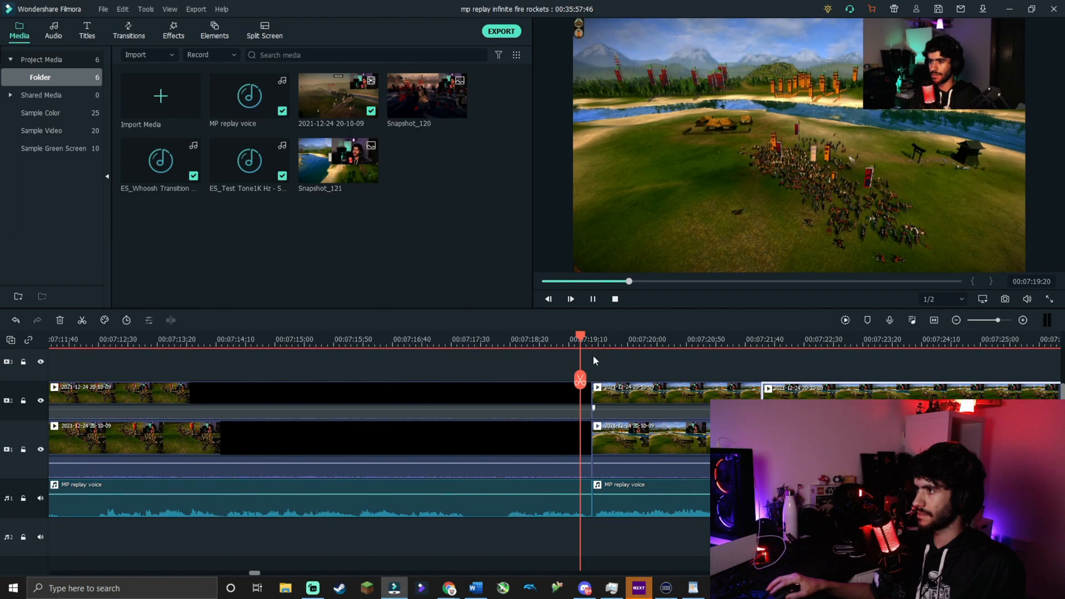
left_click(592, 299)
left_click_drag(721, 342, 587, 315)
left_click(666, 378)
left_click(593, 300)
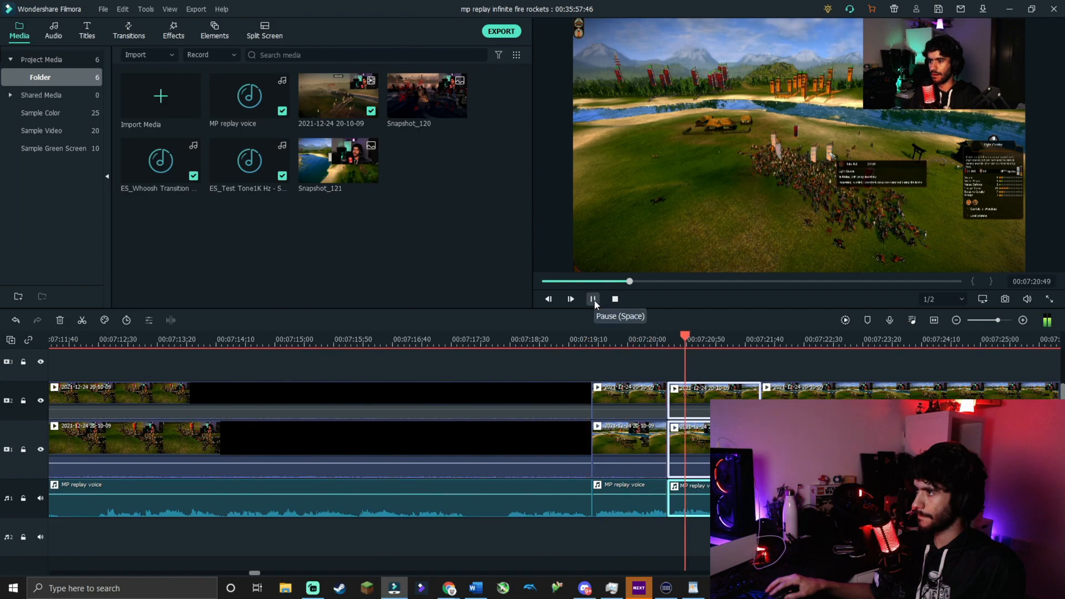
Step: Crop the gameplay clip starting at 07:19:30 on the lower video track to a 16:9 frame of 378 x 213 around the cavalry banners
left_click_drag(716, 335, 641, 337)
left_click(620, 367)
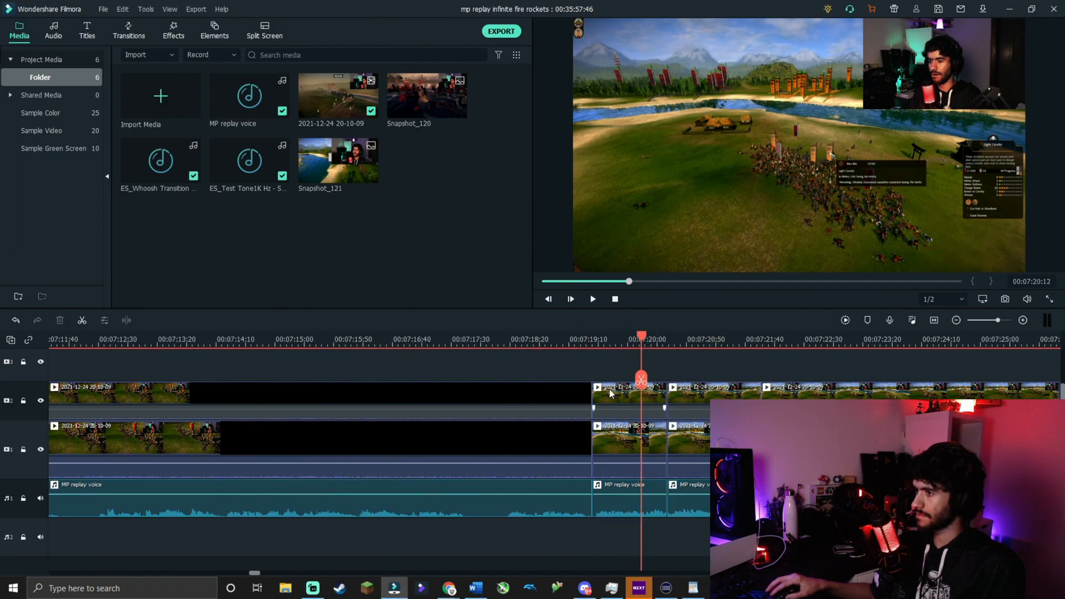
left_click(610, 394)
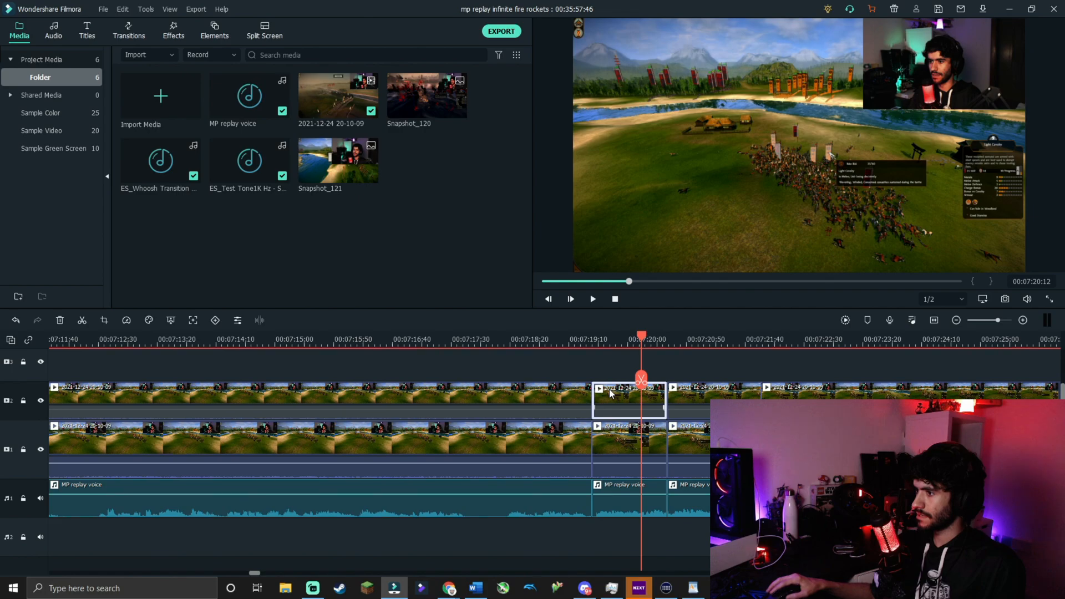
double_click(614, 448)
right_click(615, 449)
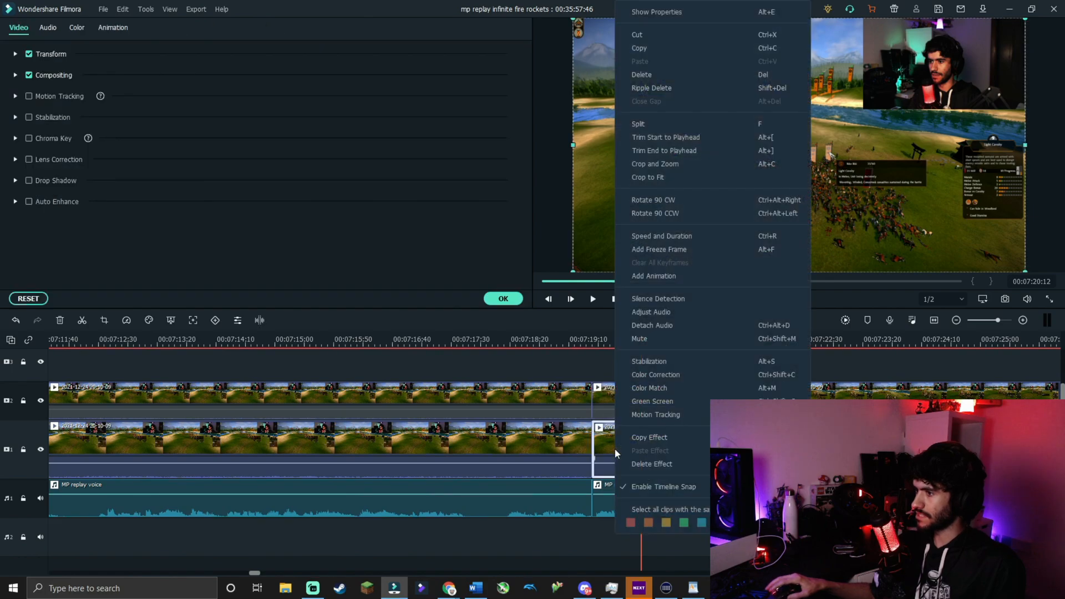
left_click(657, 164)
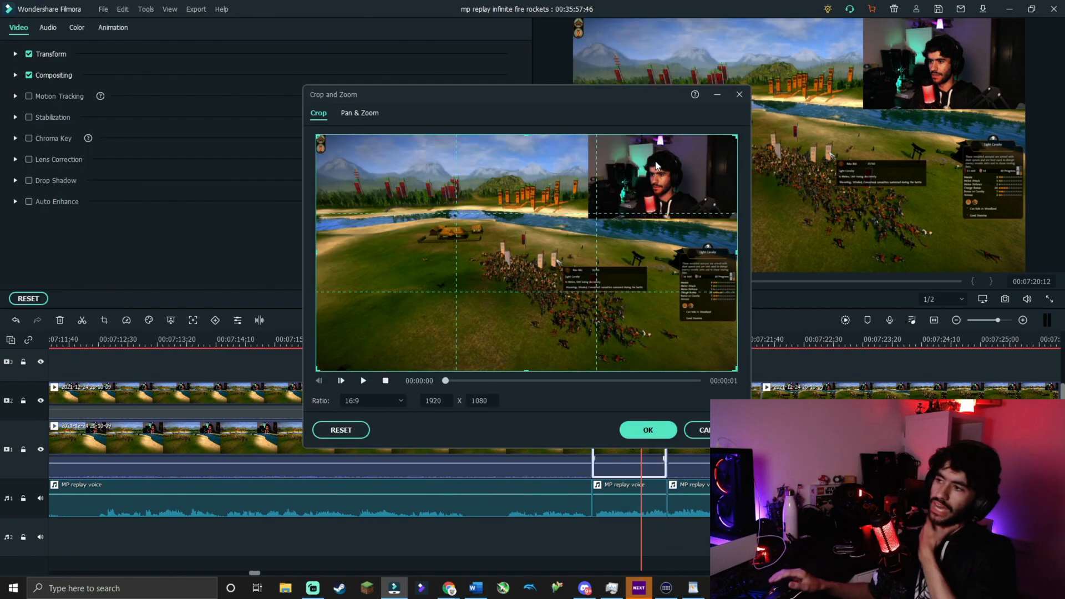
left_click_drag(733, 138, 469, 285)
left_click_drag(399, 305, 558, 256)
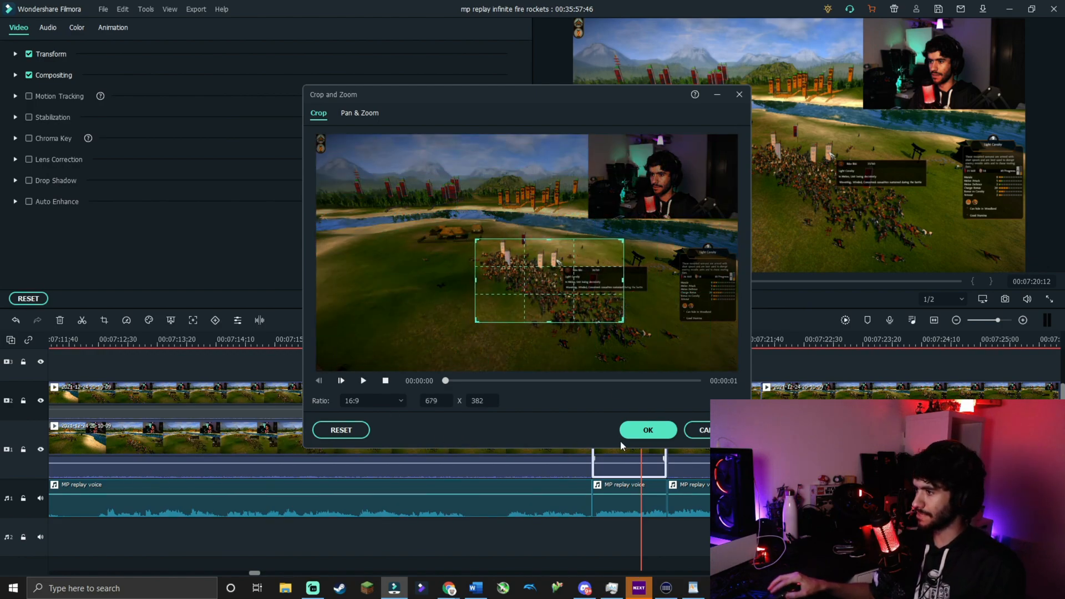
left_click_drag(483, 321, 508, 305)
left_click_drag(615, 334, 506, 277)
left_click_drag(456, 255, 491, 255)
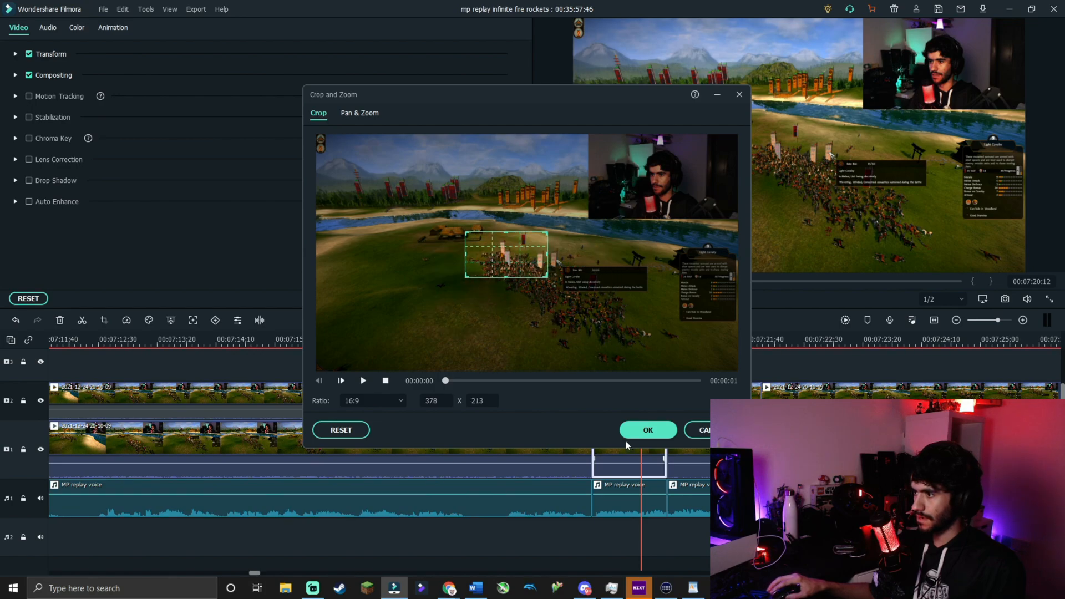
left_click(642, 431)
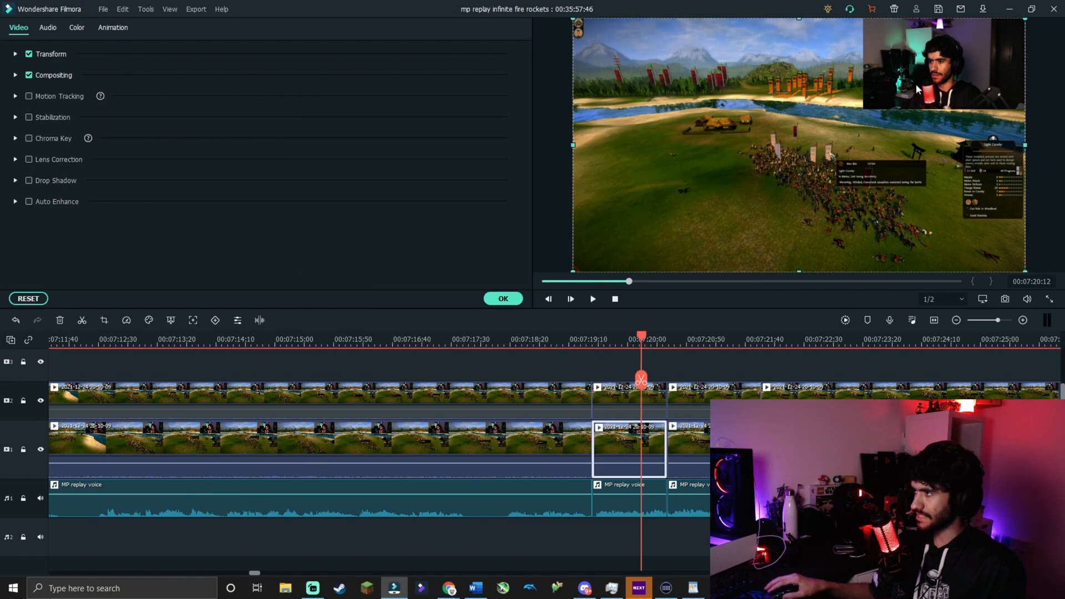
left_click(639, 337)
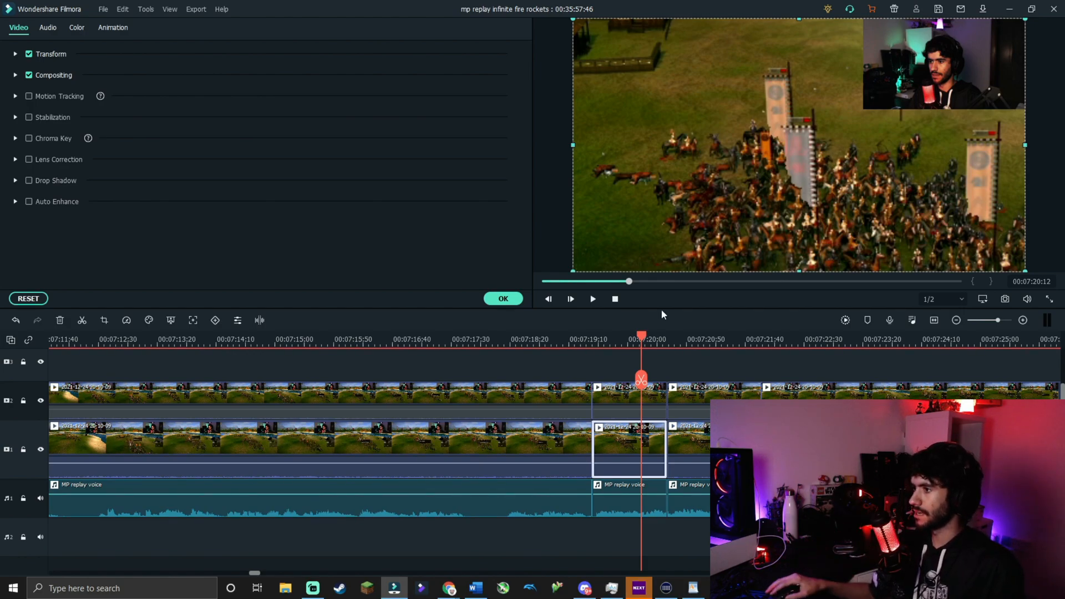
Step: Replay the cropped clip and crop the following clip on the lower video track to 318 x 179 around the two banners beside the unit tooltip
left_click_drag(642, 333, 586, 327)
left_click(594, 300)
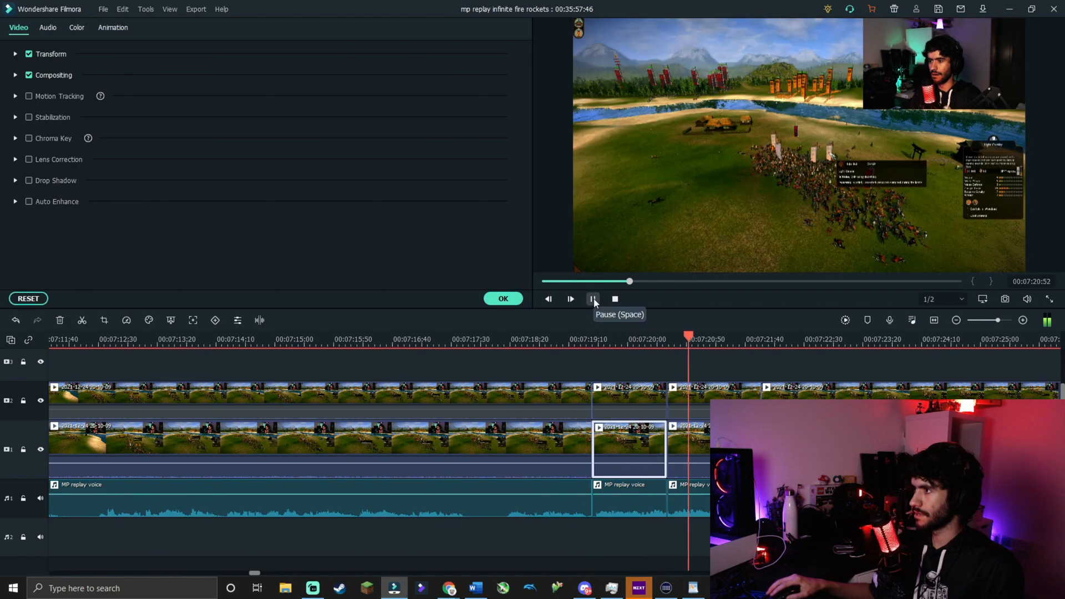
key("space")
left_click(694, 437)
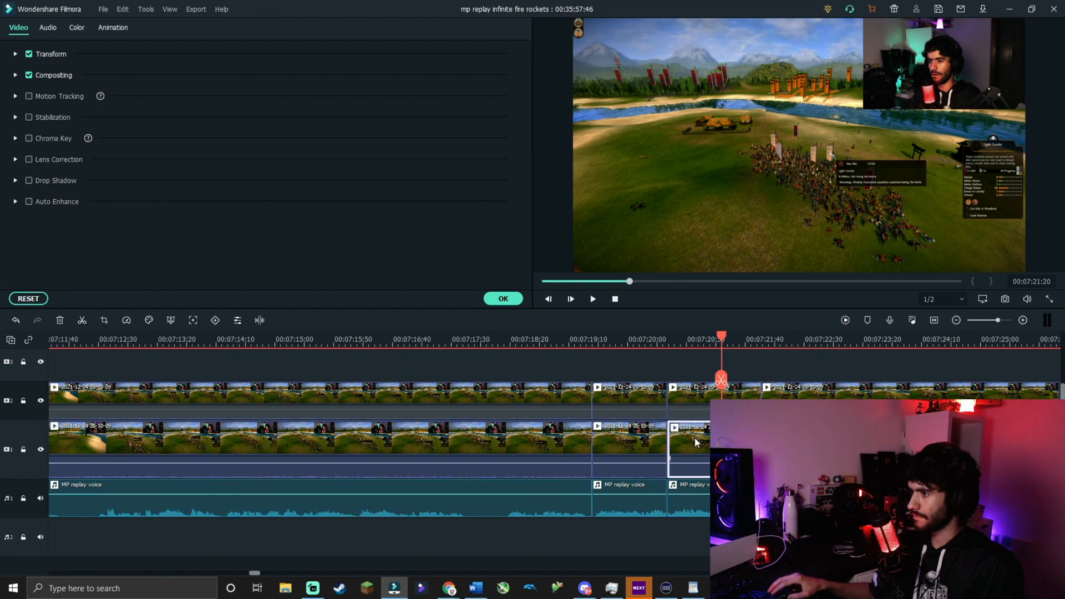
right_click(699, 443)
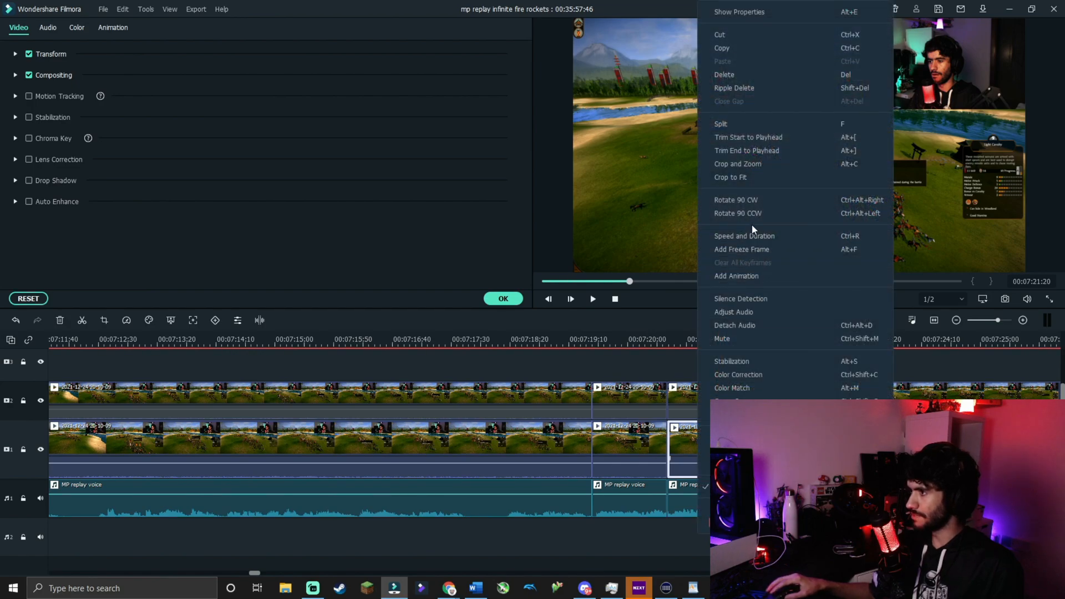
left_click(750, 163)
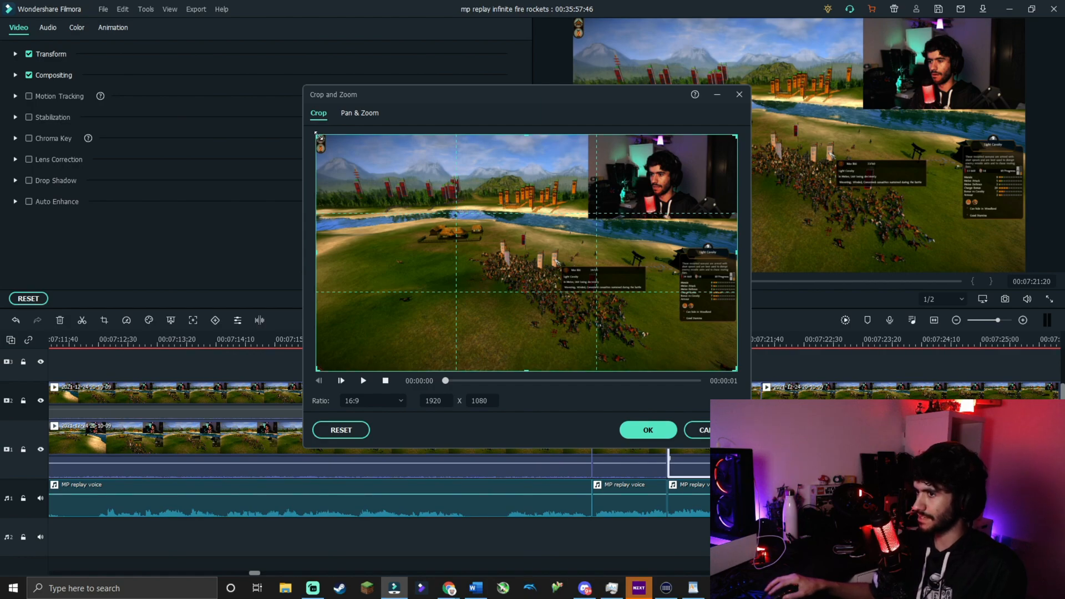
left_click_drag(316, 134, 558, 263)
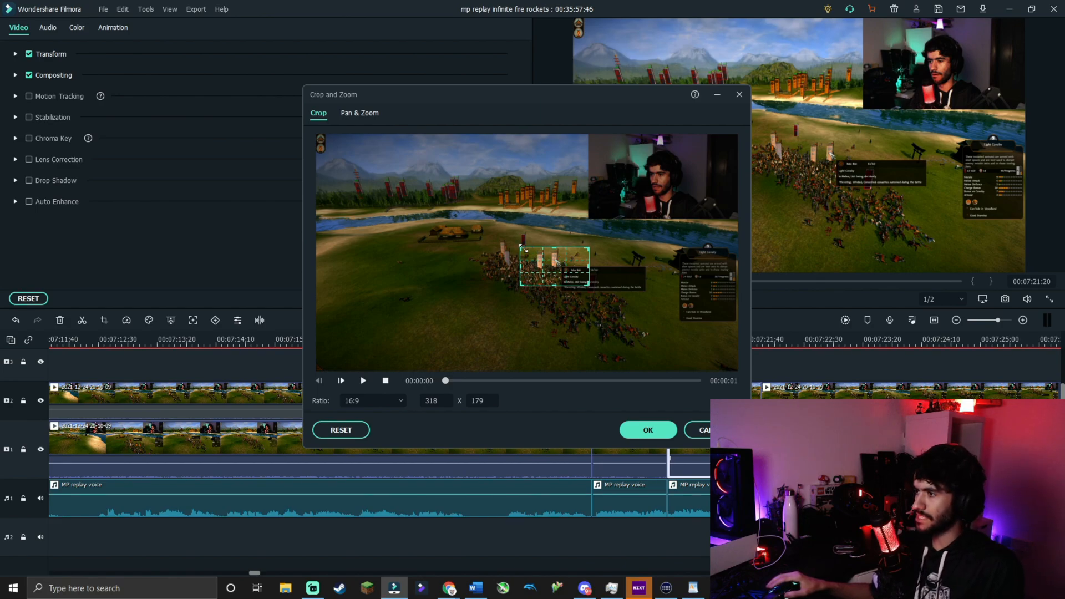
left_click(648, 430)
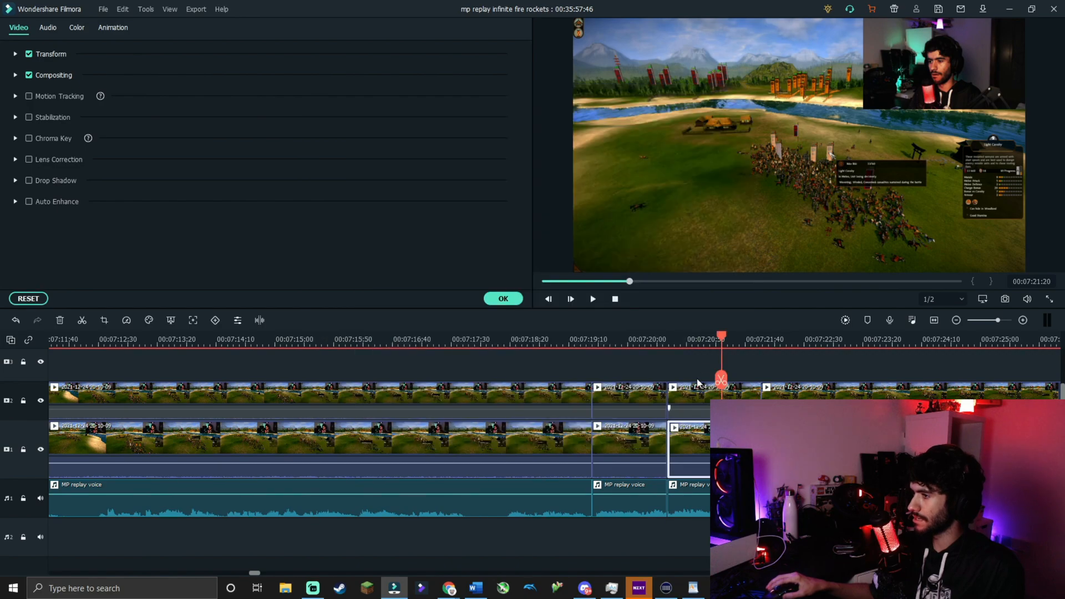
Step: Play both cropped clips from 07:19:14 to check the zooms and close the clip's properties
left_click_drag(717, 336, 573, 340)
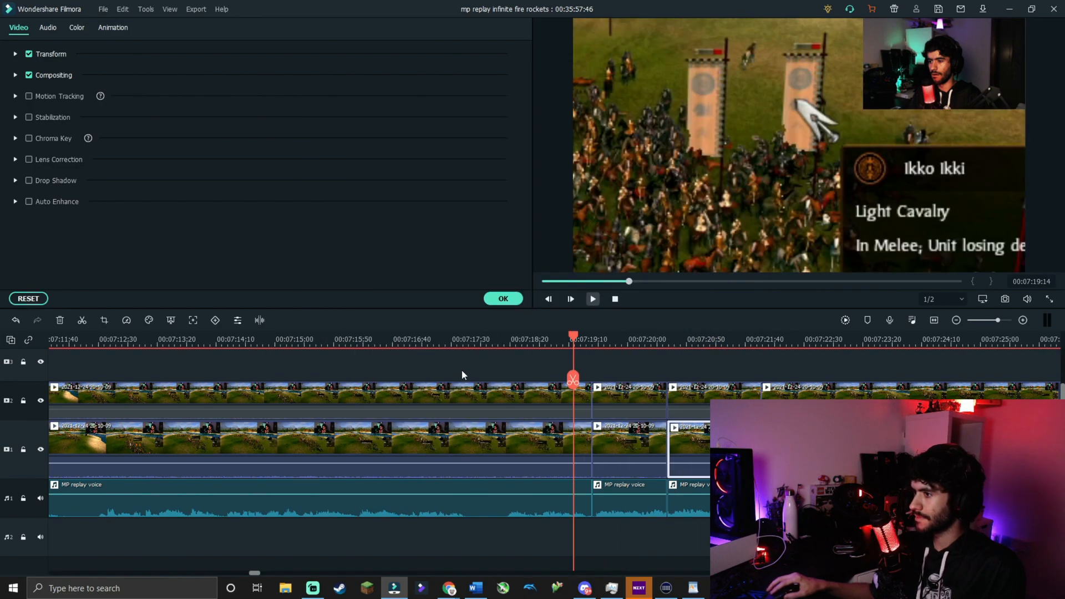
key("space")
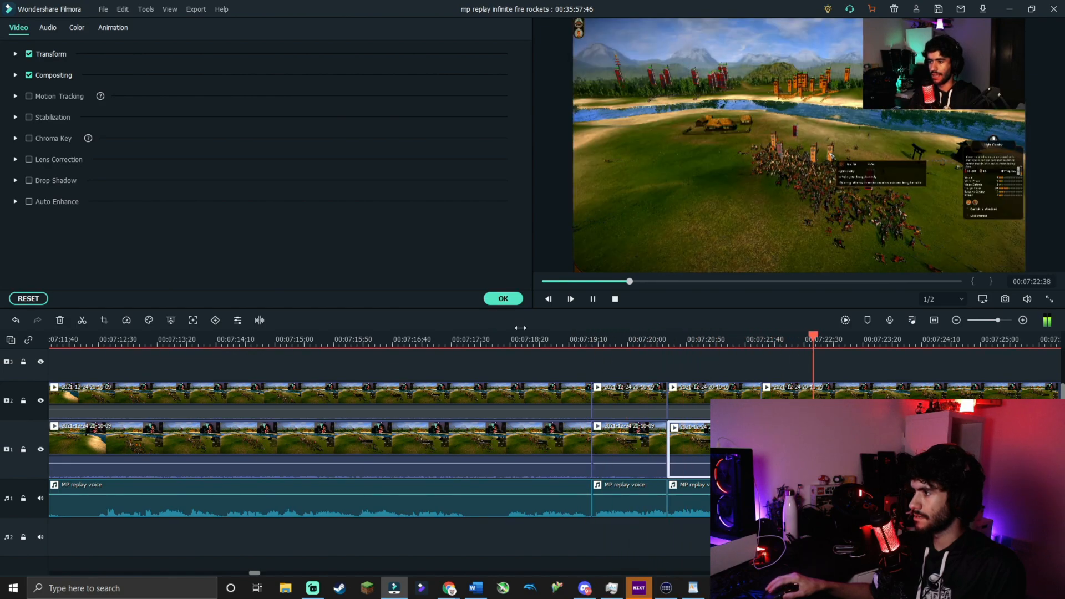
left_click(508, 300)
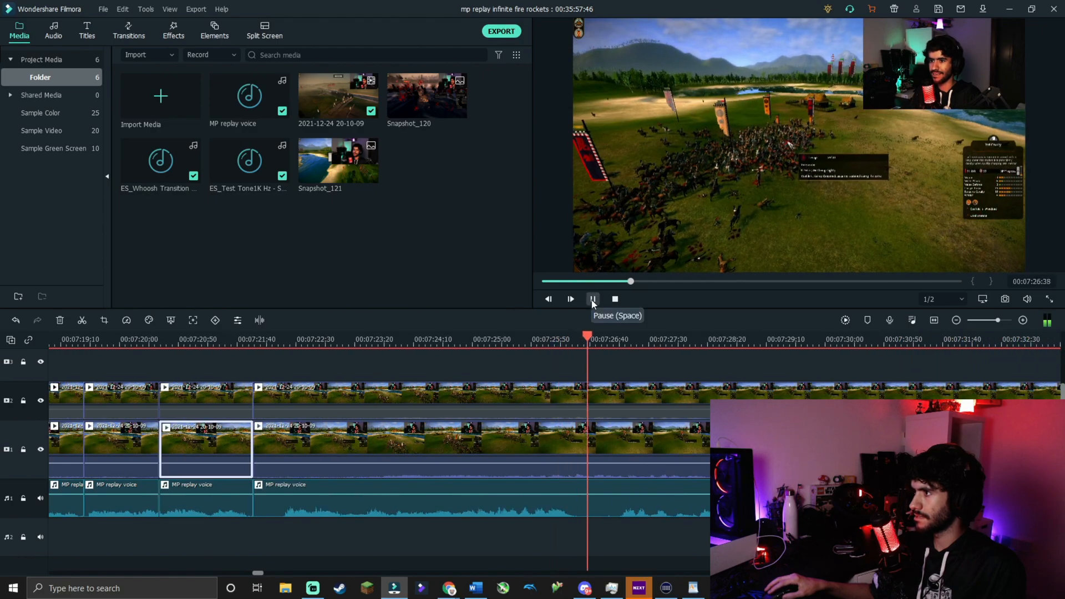
Step: Replay the footage around 07:25:02 to find the pause and split the upper video track at 07:25:18
left_click_drag(614, 340, 475, 339)
left_click(592, 300)
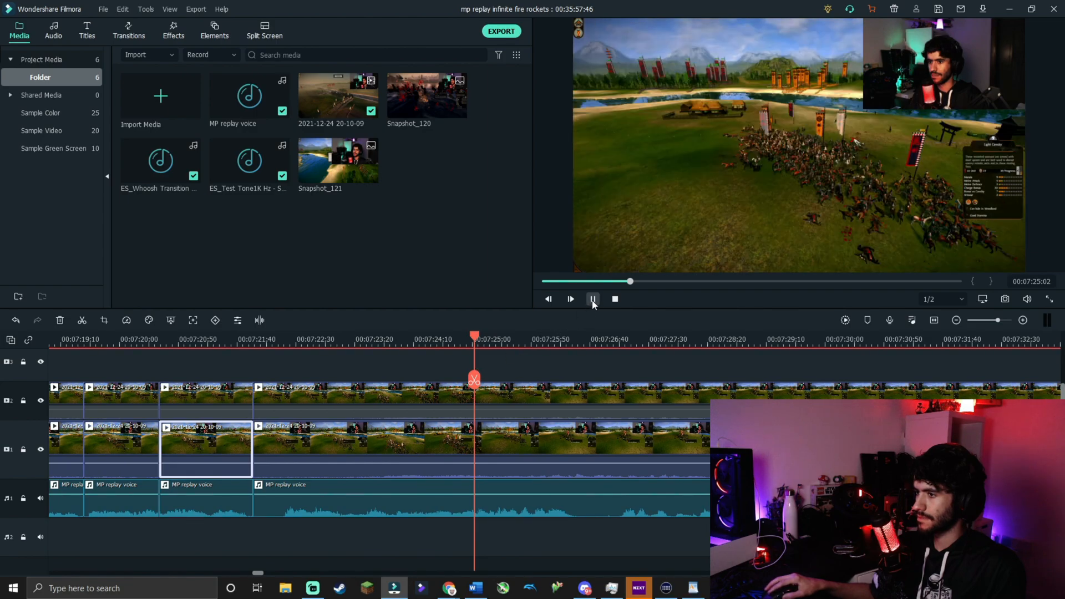
left_click(593, 300)
left_click_drag(523, 340, 489, 342)
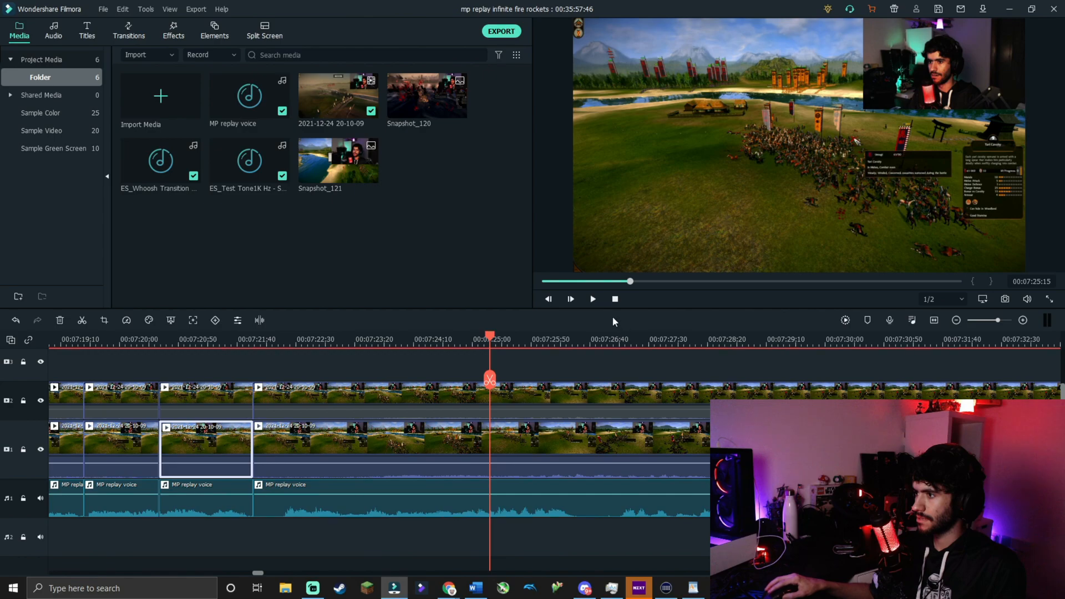
left_click(594, 299)
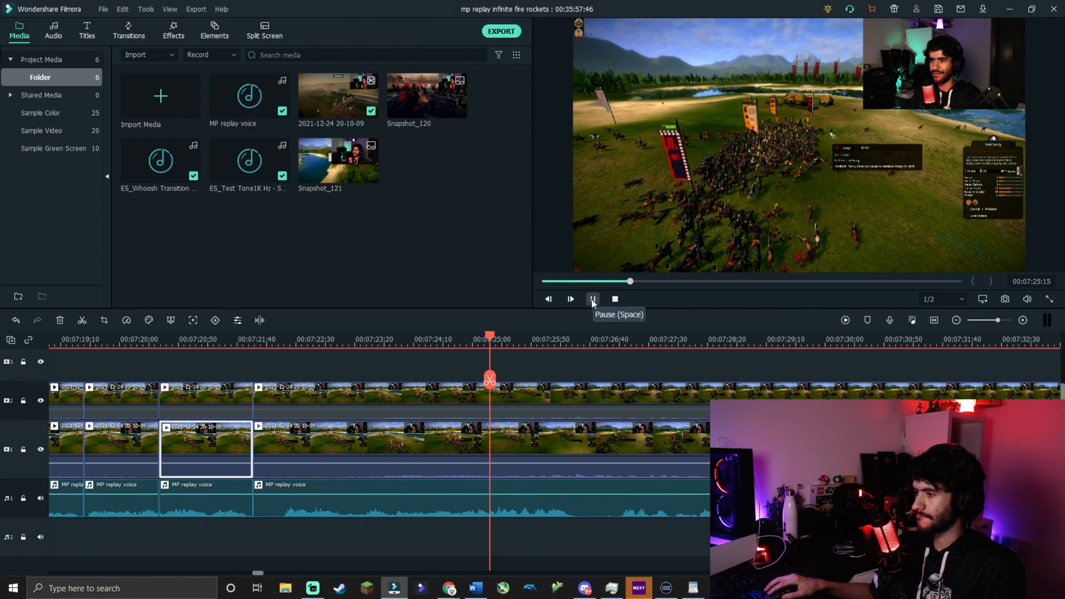
left_click(593, 300)
left_click_drag(741, 341, 494, 372)
left_click(461, 372)
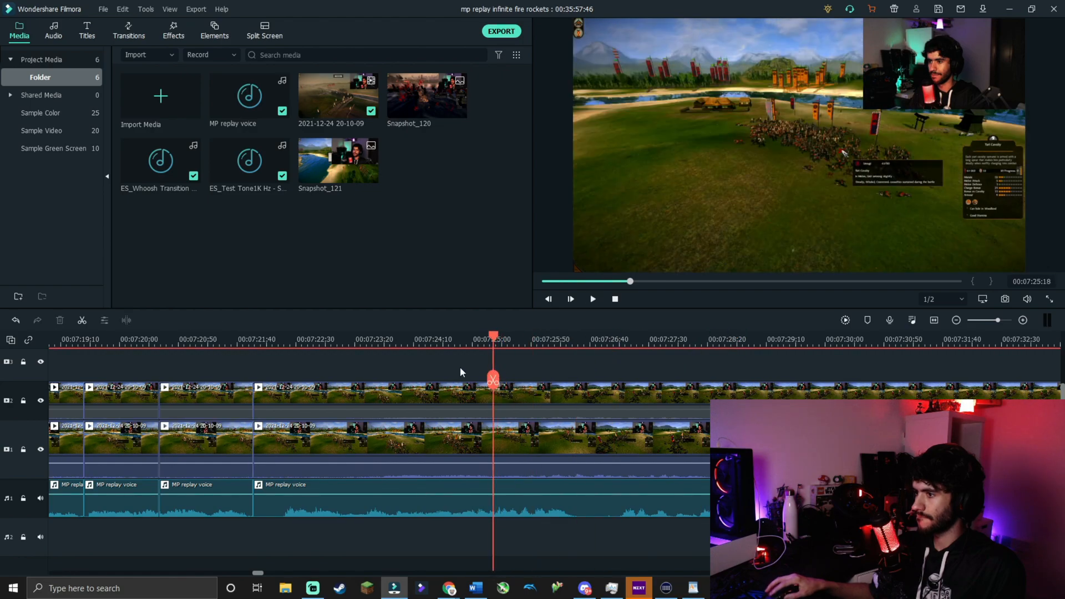
left_click(492, 380)
Step: Split all tracks at 07:26:23 and 07:27:01 and ripple-delete the segment between the two cuts
left_click(571, 346)
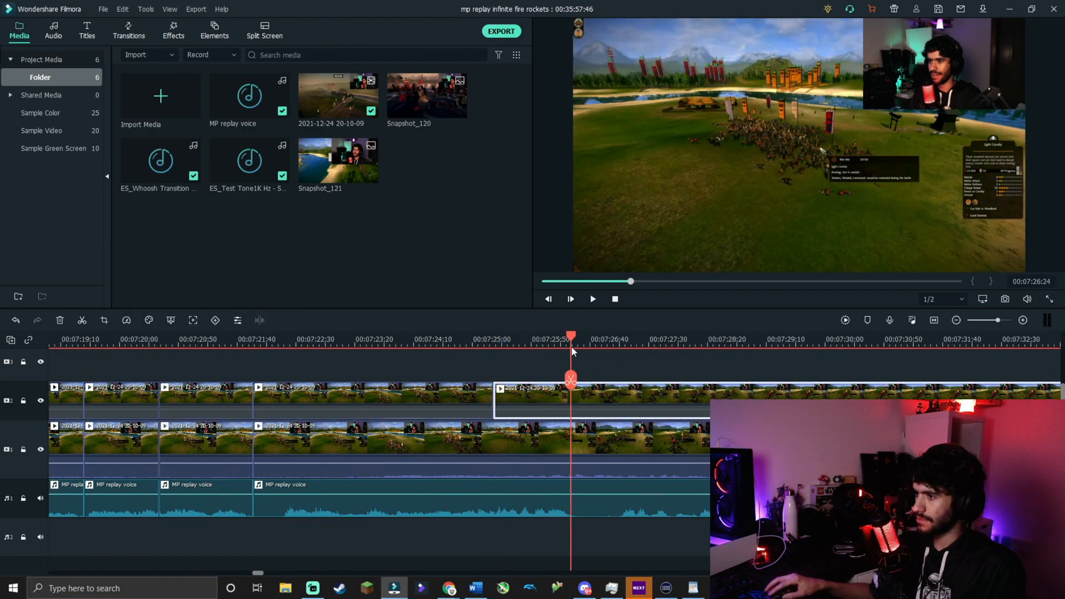
left_click(570, 378)
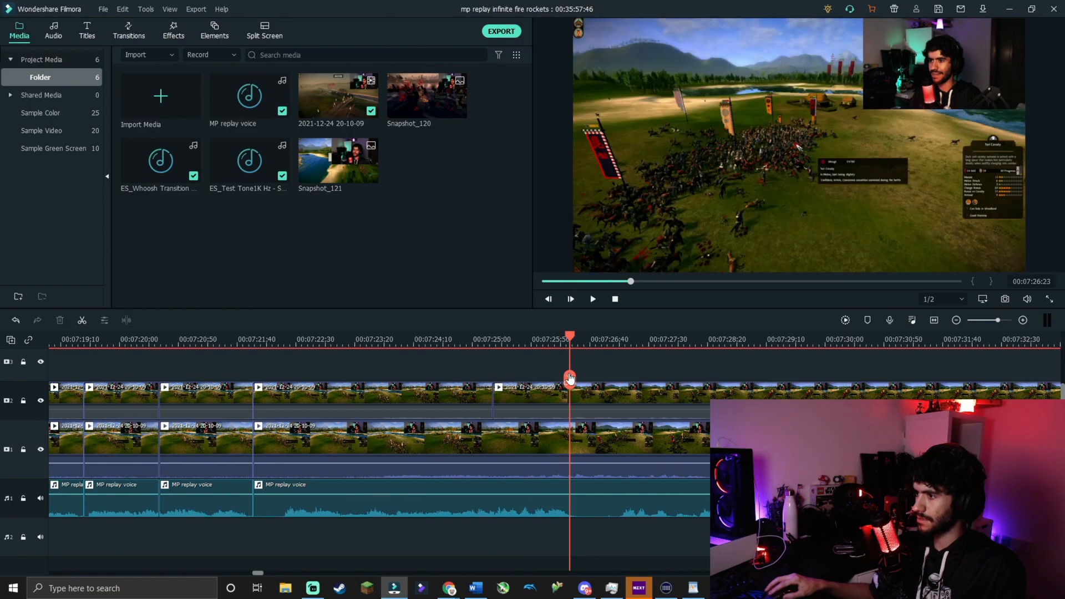
left_click(568, 344)
left_click(614, 354)
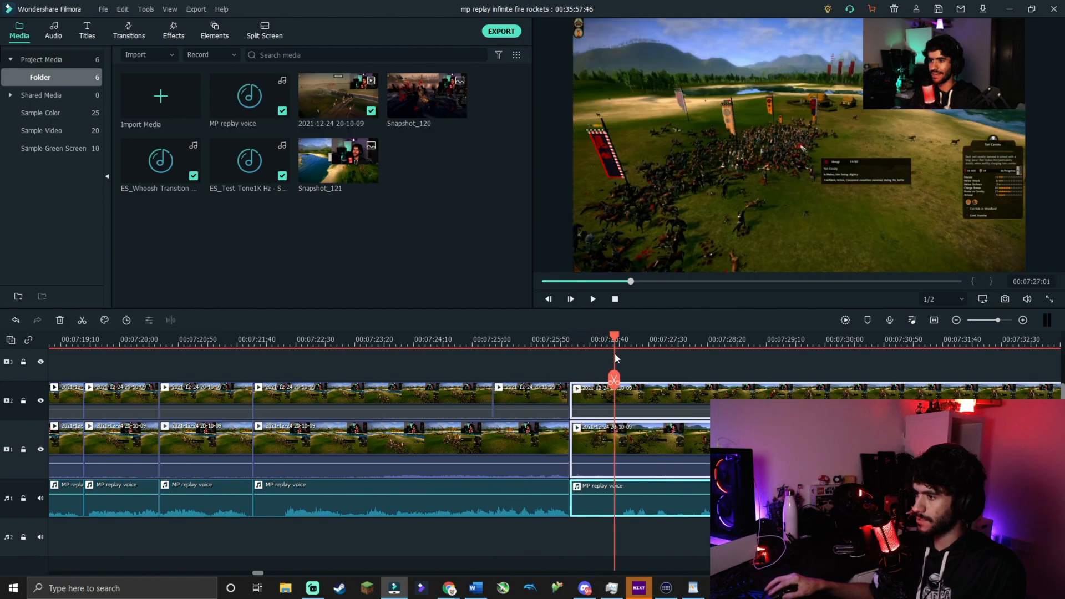
left_click(614, 378)
left_click(604, 504)
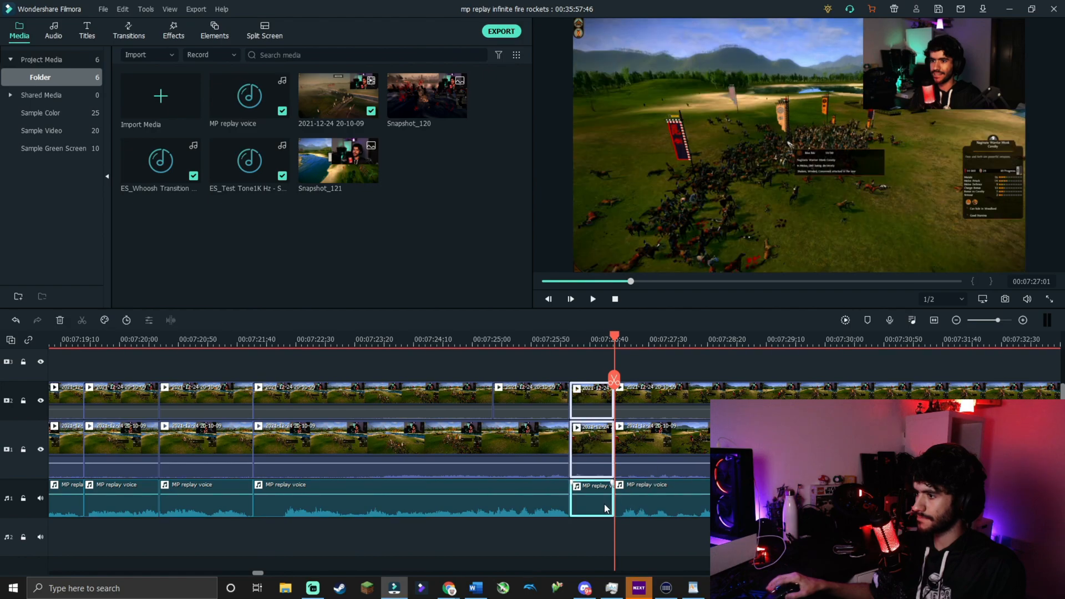
key("shift+Delete")
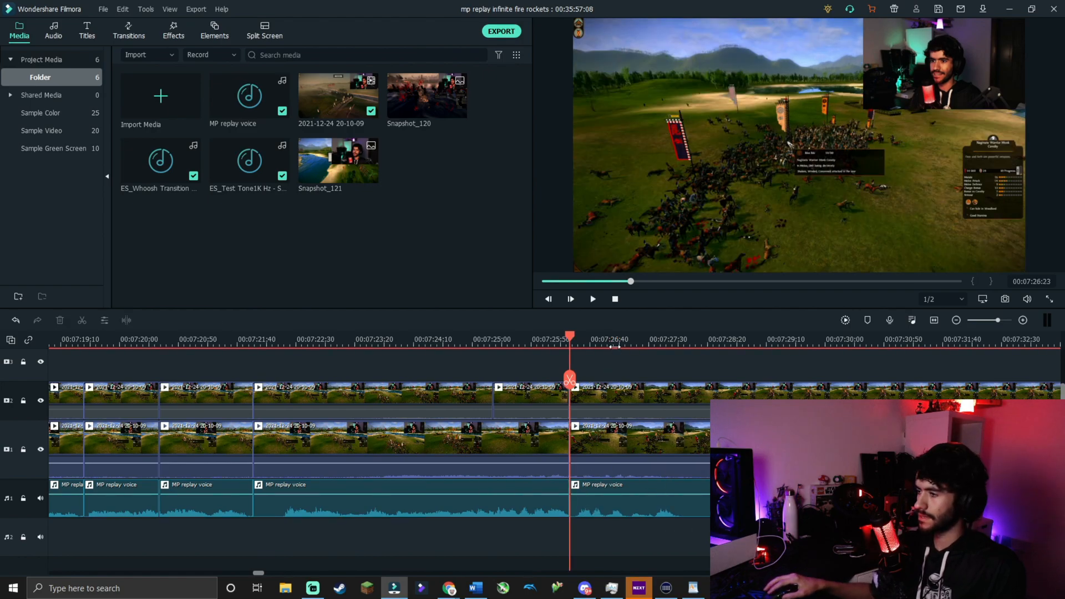
Step: Return the playhead to 07:25:13 and save the project
left_click_drag(578, 344, 489, 344)
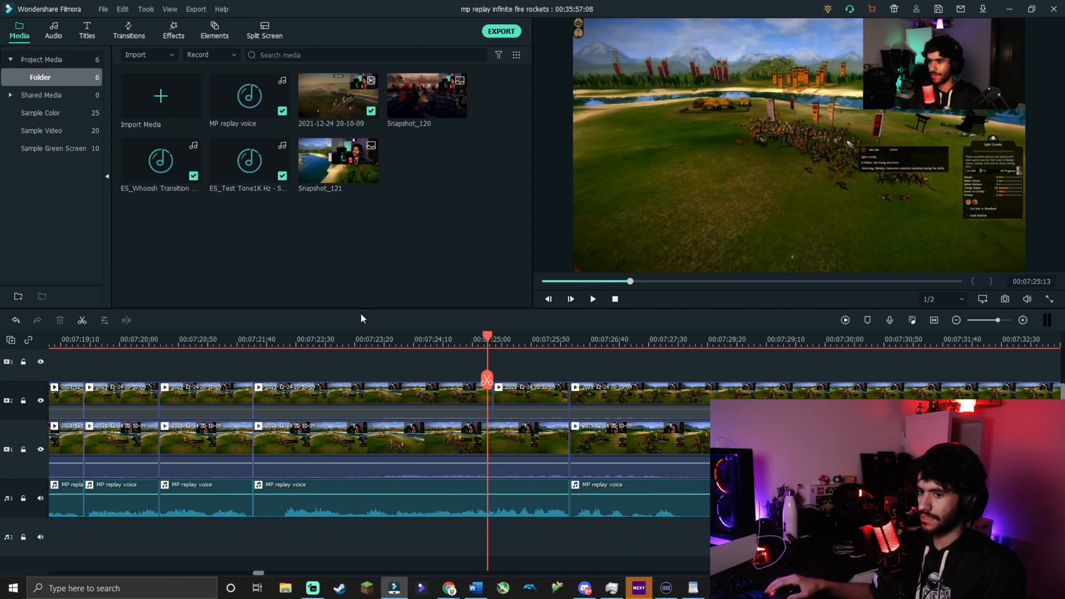
left_click(101, 9)
left_click(122, 123)
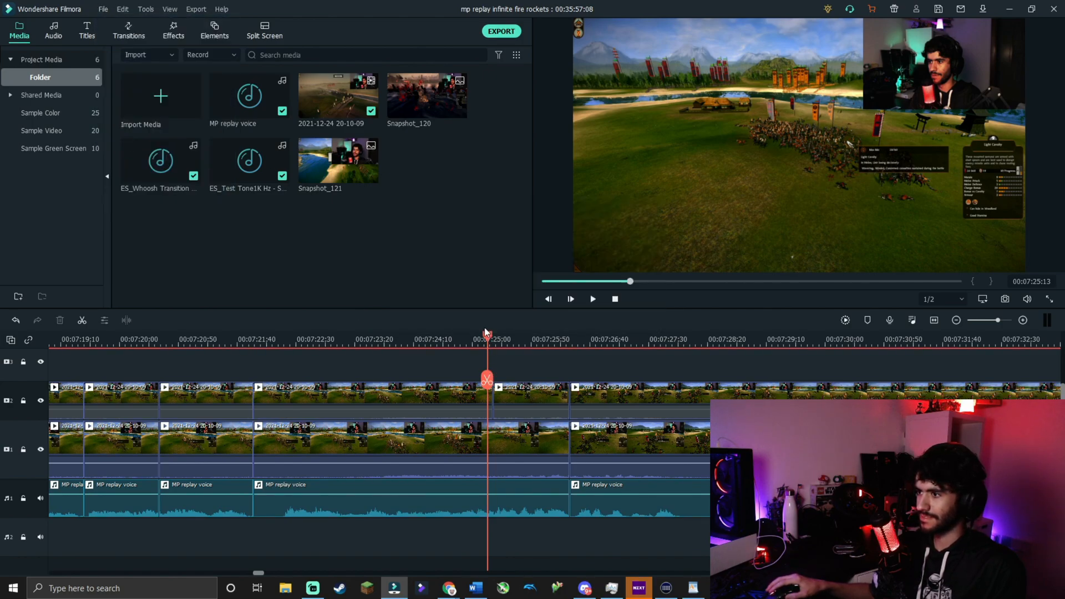
Step: Scrub back through the earlier footage and play the edited section through to 07:30:53
left_click(475, 343)
left_click_drag(475, 344, 399, 344)
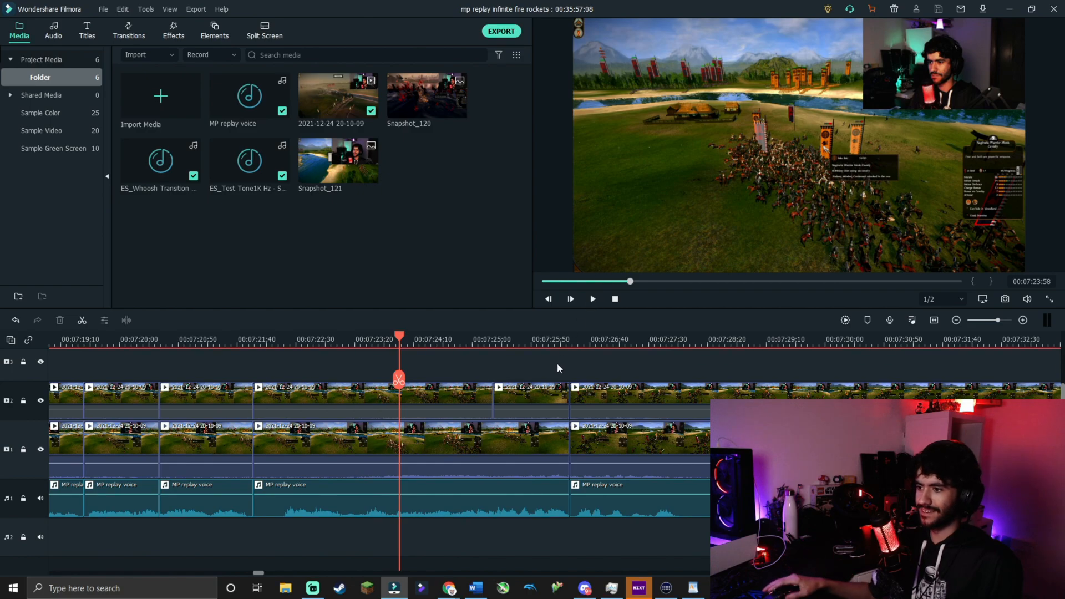
left_click_drag(400, 338, 326, 339)
left_click_drag(332, 390, 159, 390)
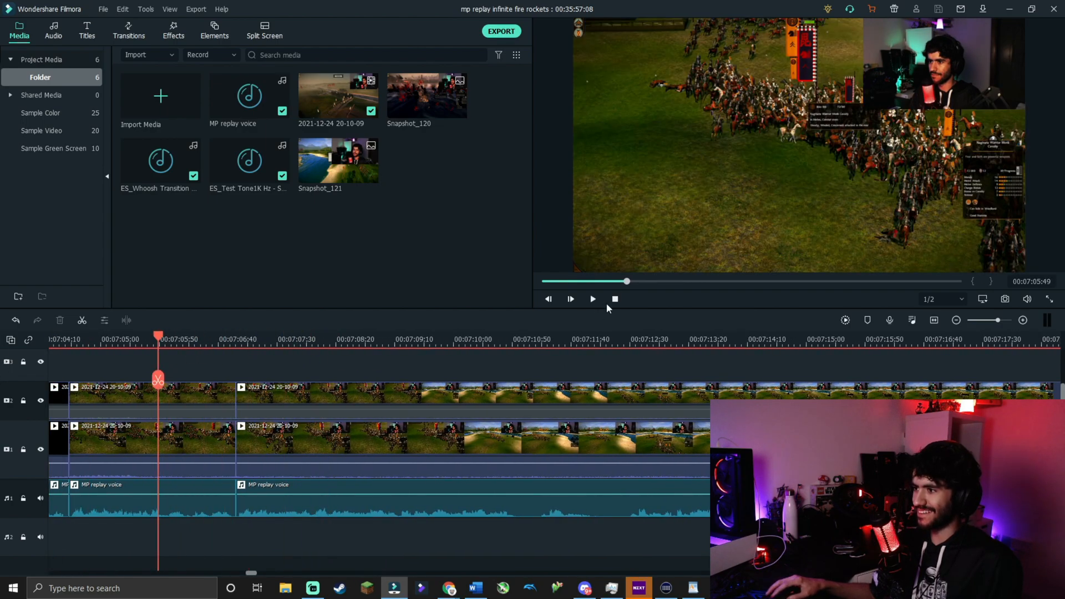
left_click_drag(161, 345, 392, 399)
left_click(592, 302)
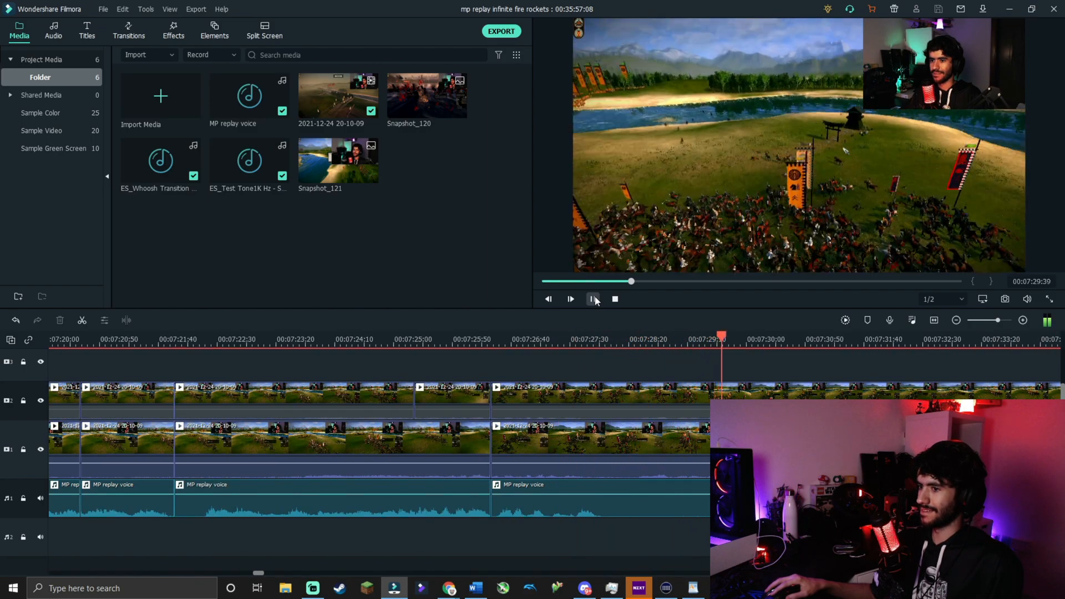
left_click(593, 299)
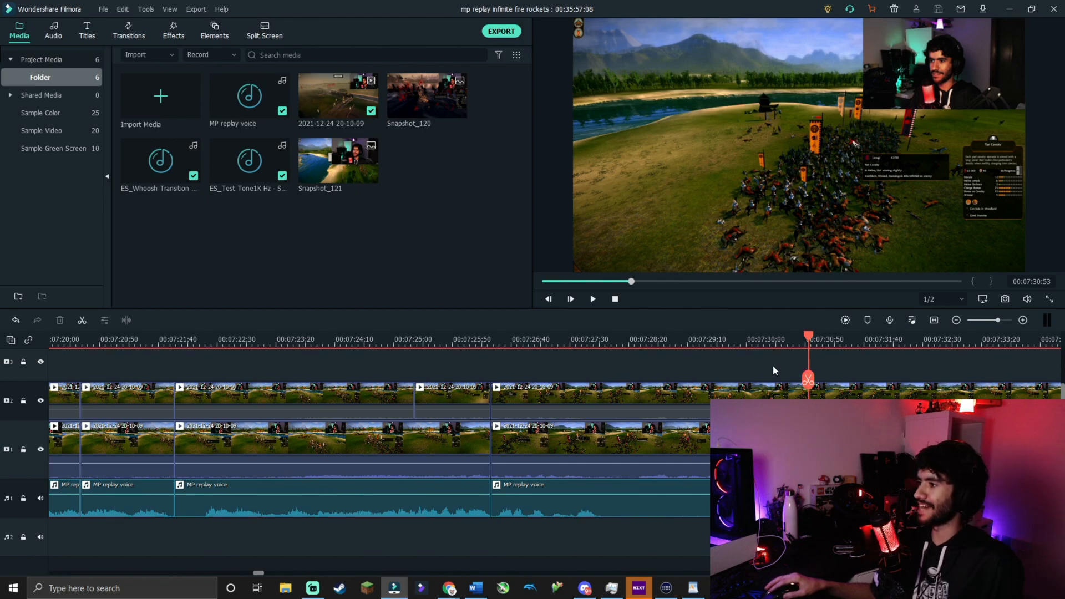
Step: Replay the section from 07:24:44 to 07:27:57 and scrub around the cut at 07:26:23 to check the transition
left_click_drag(808, 342, 738, 348)
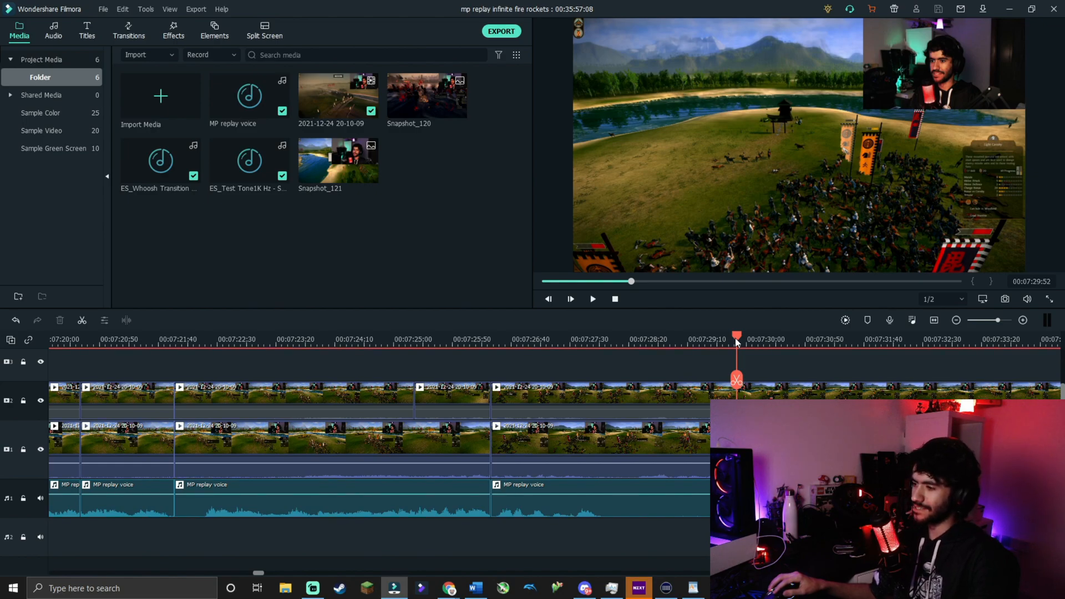
left_click_drag(736, 339, 600, 351)
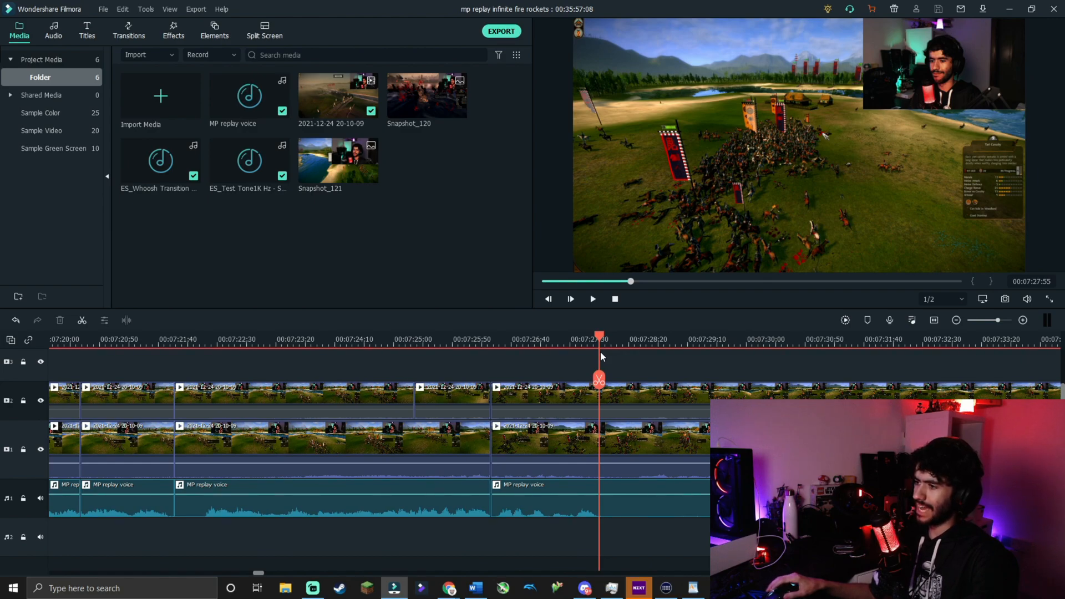
left_click(602, 338)
left_click_drag(602, 339, 375, 339)
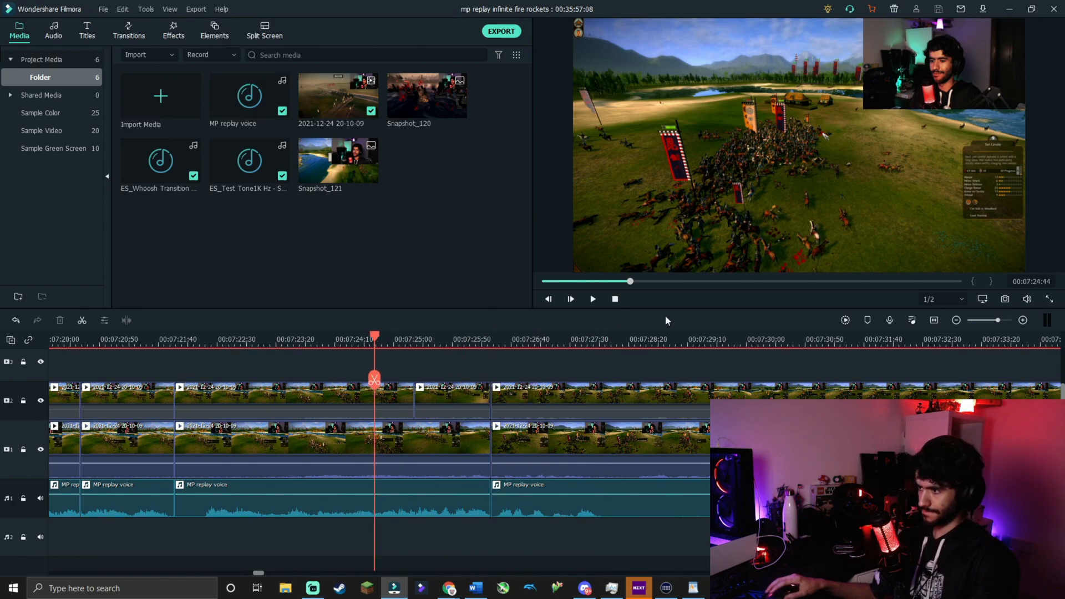
left_click(592, 300)
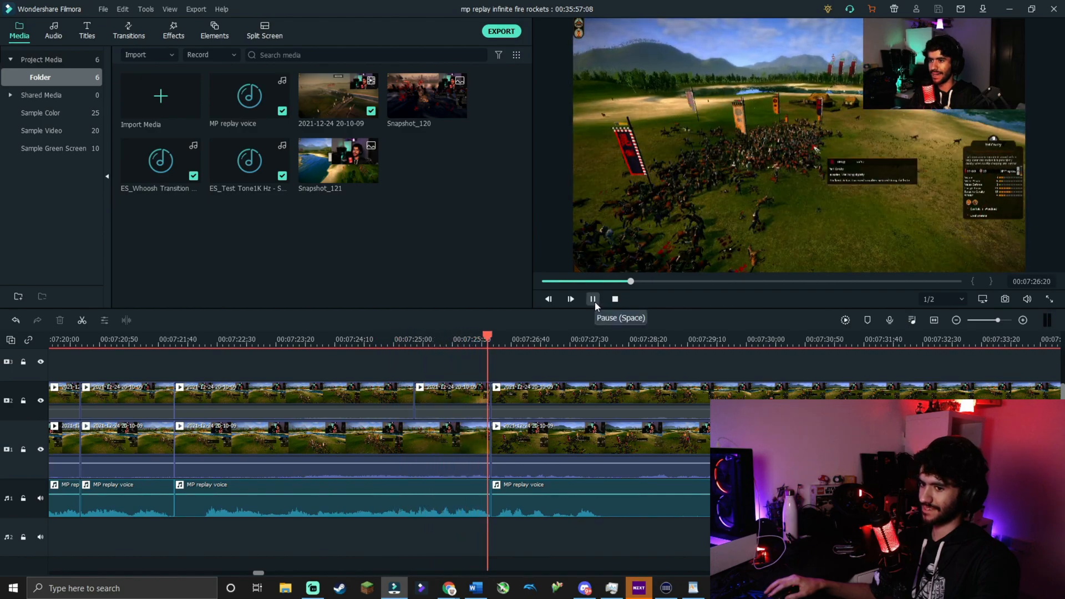
left_click(593, 300)
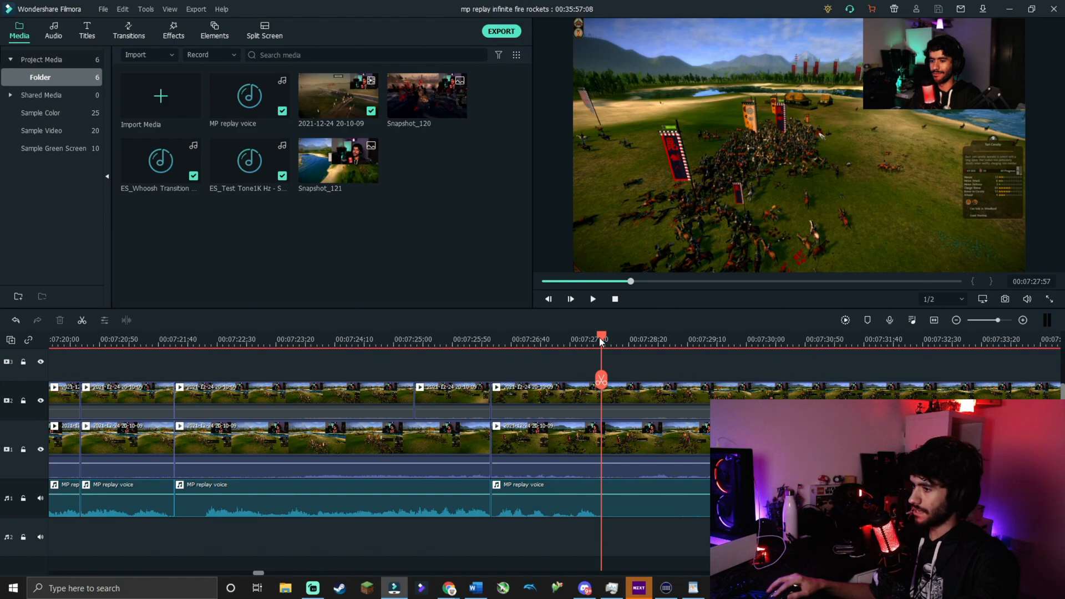
left_click_drag(601, 340, 477, 340)
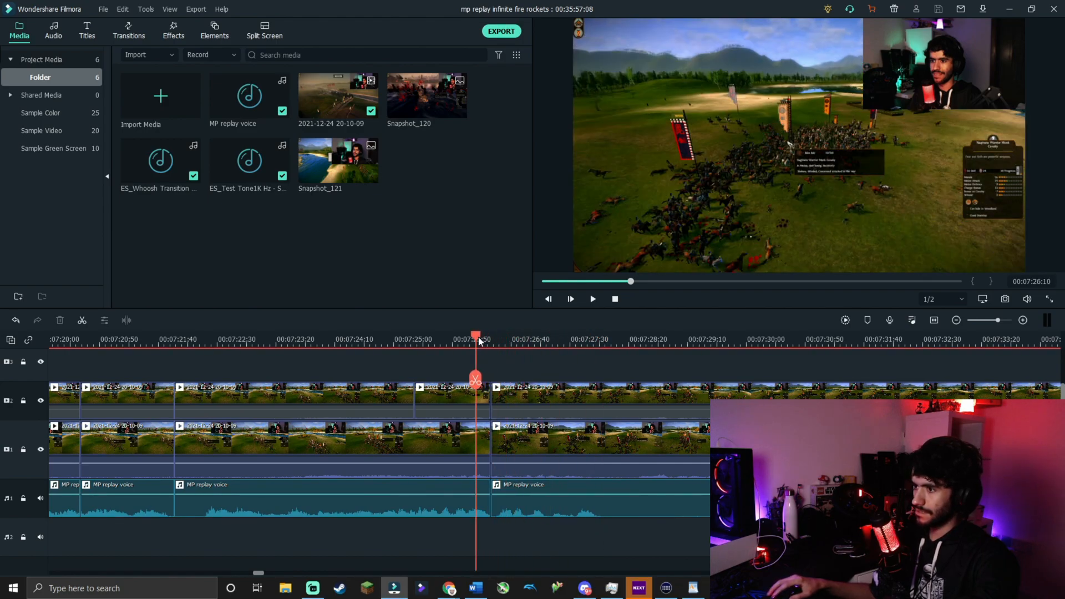
left_click_drag(478, 340, 488, 340)
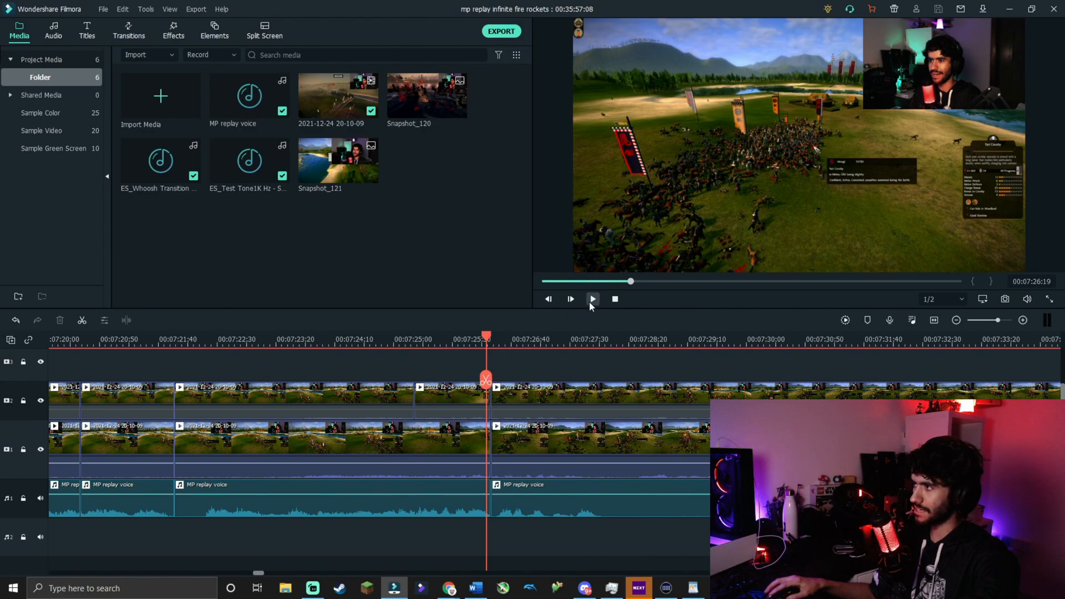
left_click(103, 10)
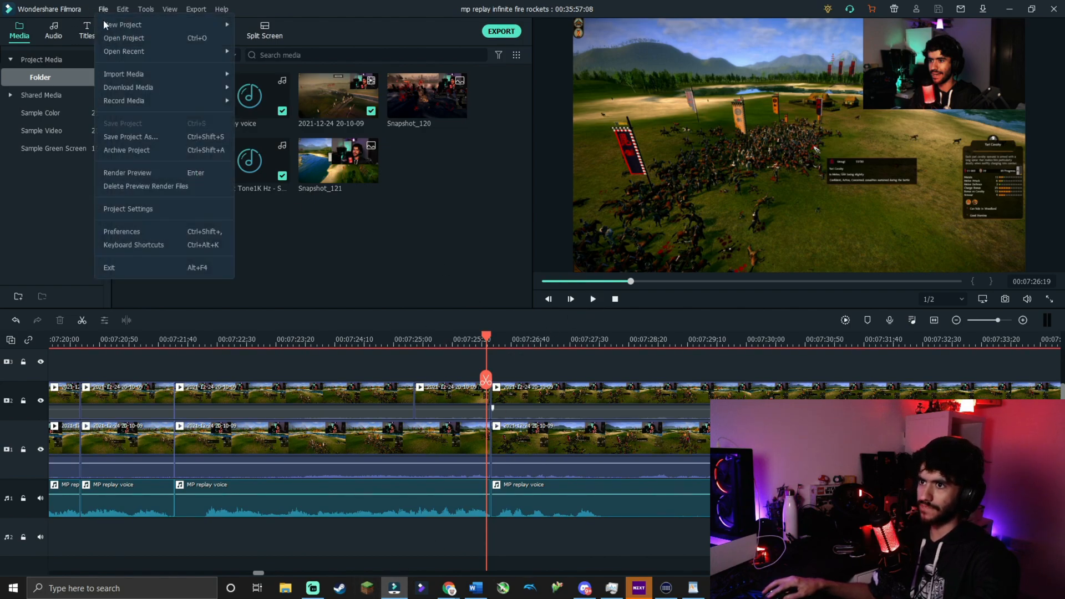
left_click(424, 221)
Step: Check the live stream's watch page and chat on YouTube in Chrome and return to Filmora
mouse_move(449, 588)
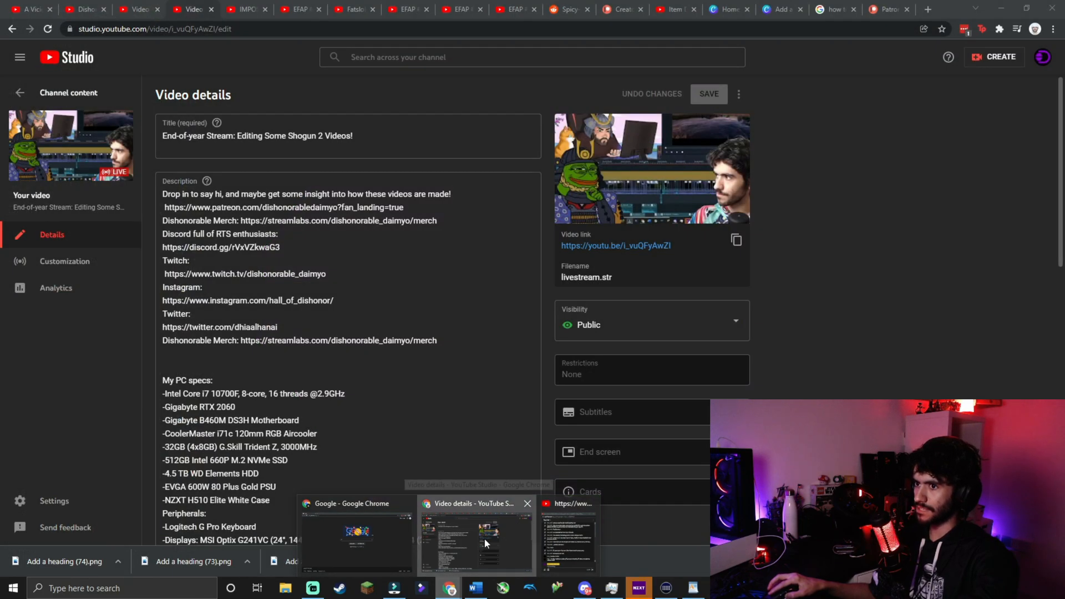
left_click(485, 538)
left_click(634, 248)
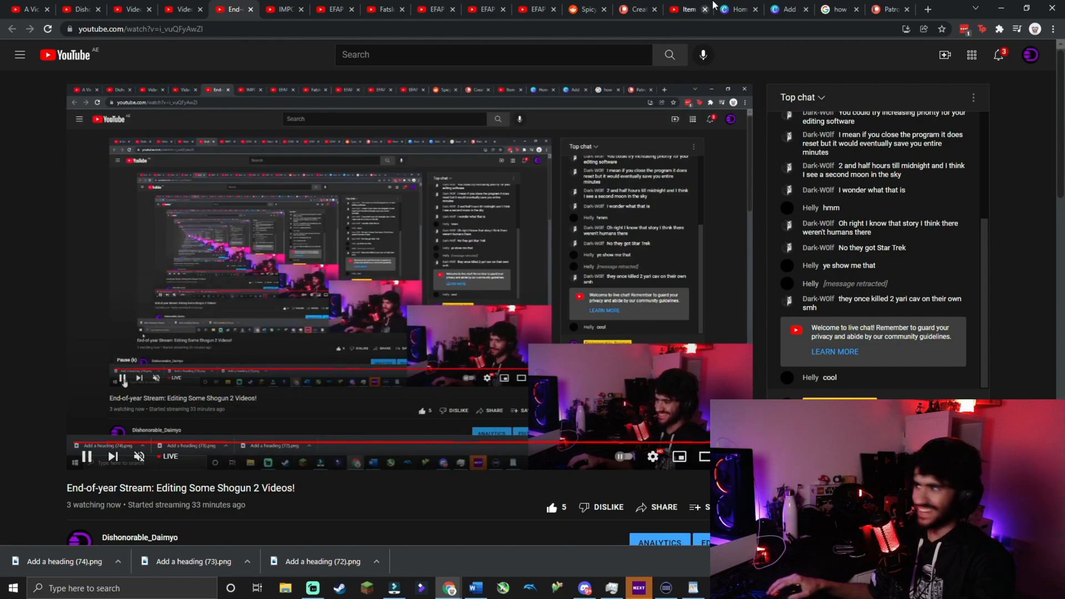
left_click(251, 10)
left_click(394, 588)
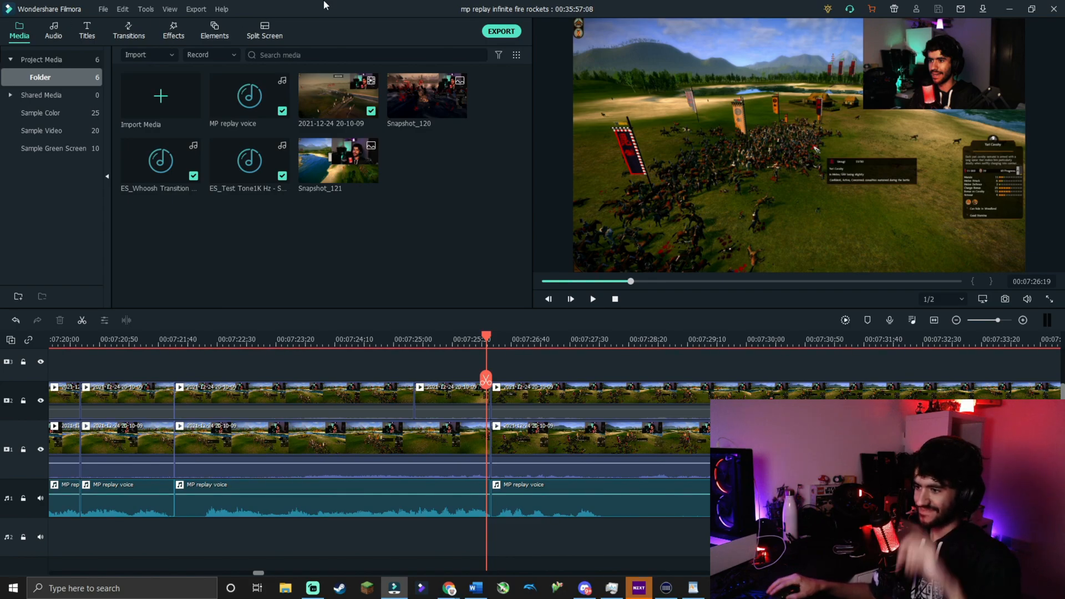
Step: Replay the footage and play again from 07:21:45 to review the webcam clip between 07:25:18 and 07:26:23
left_click_drag(486, 342, 334, 347)
left_click(597, 299)
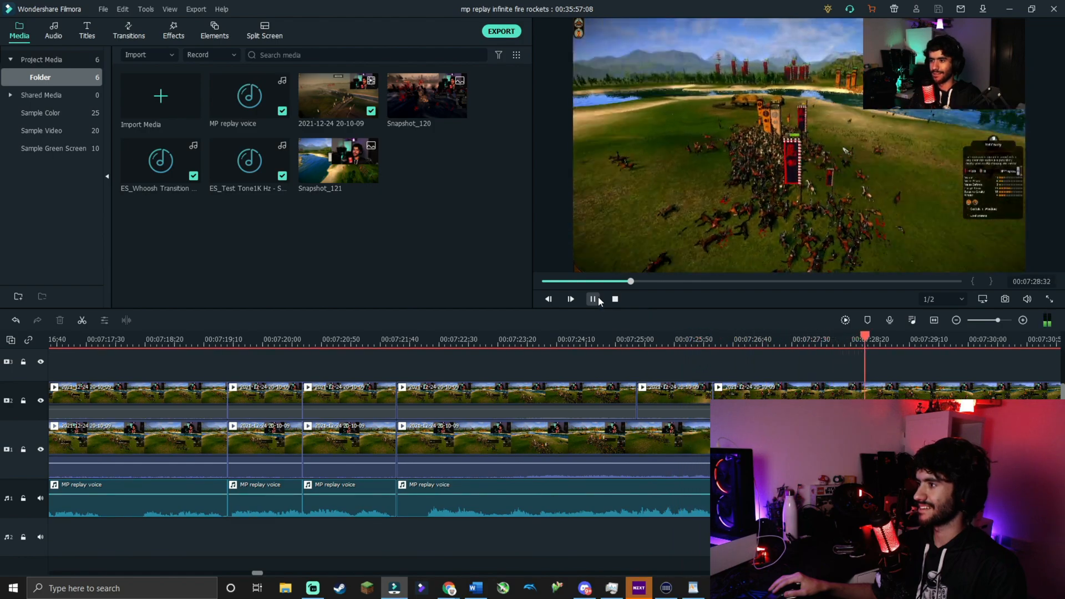
key("space")
left_click(386, 343)
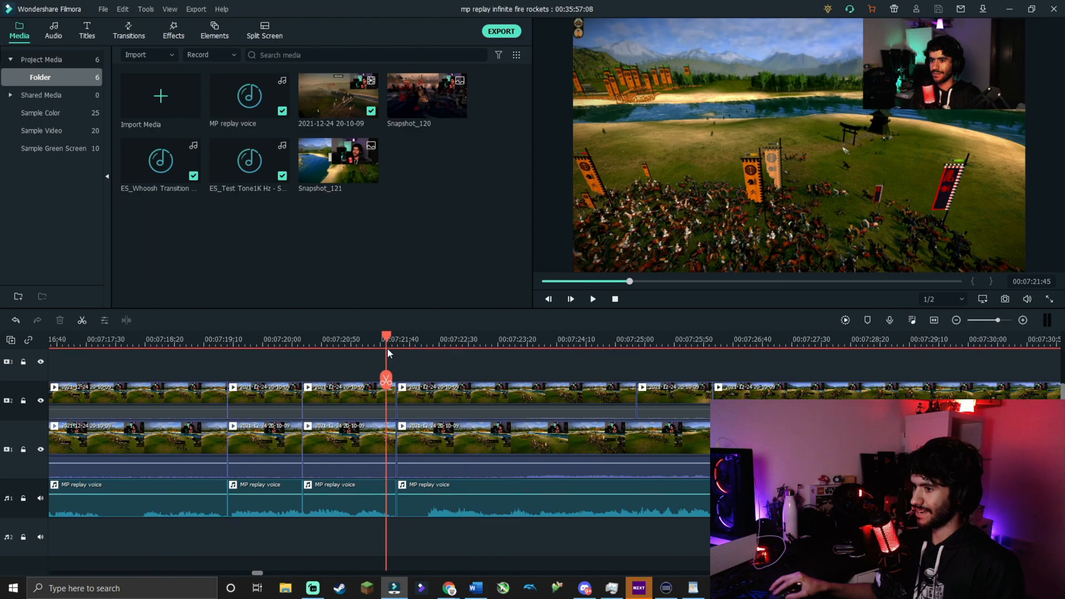
left_click(593, 299)
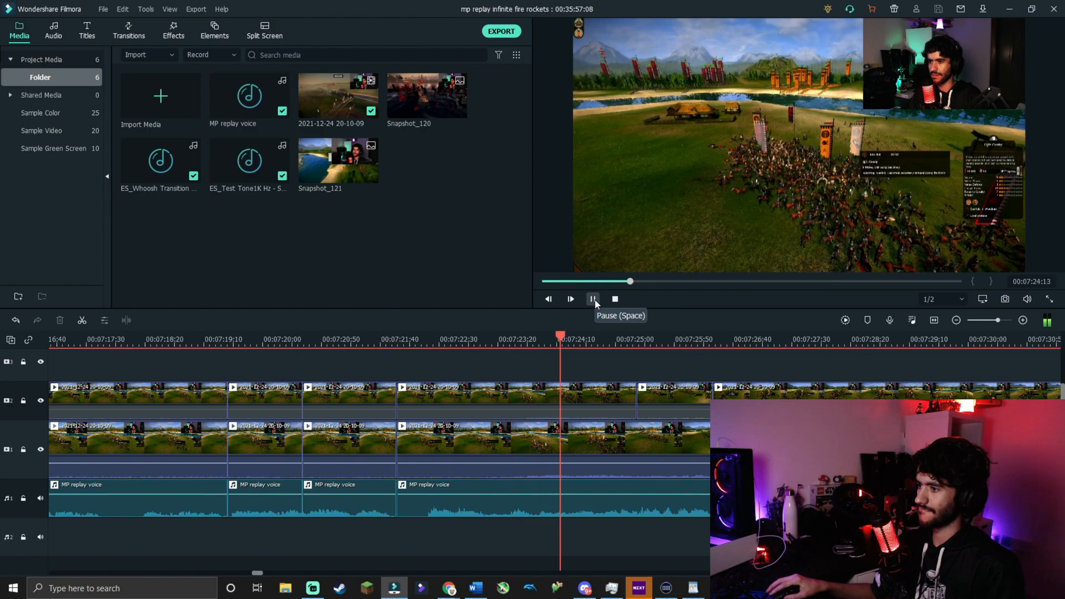
left_click(593, 299)
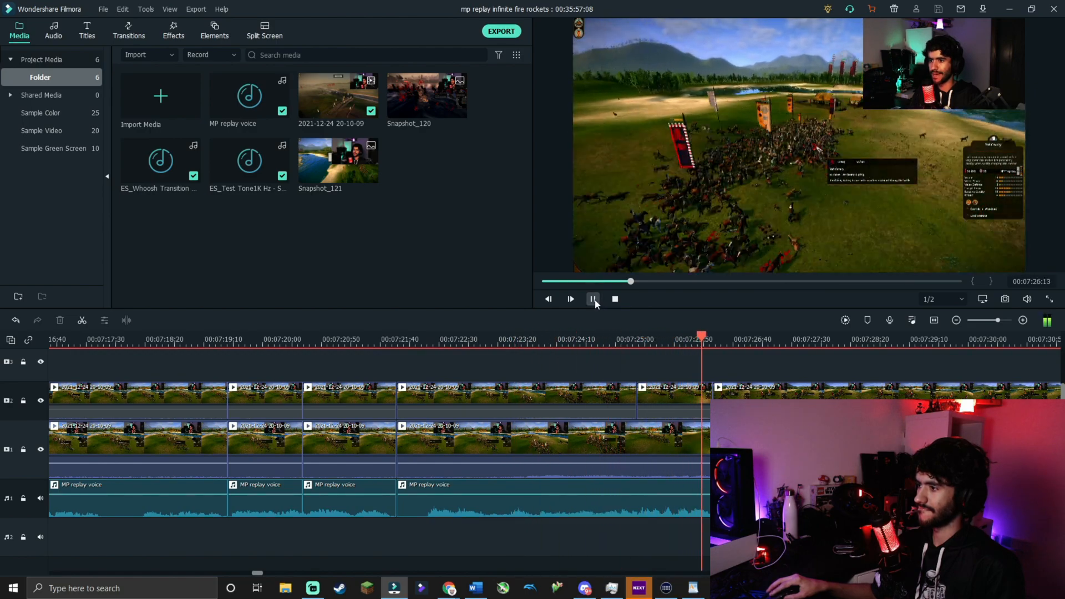
Step: Enlarge the webcam overlay of the upper-track clip starting at 07:25:18 to about half the frame width
double_click(681, 390)
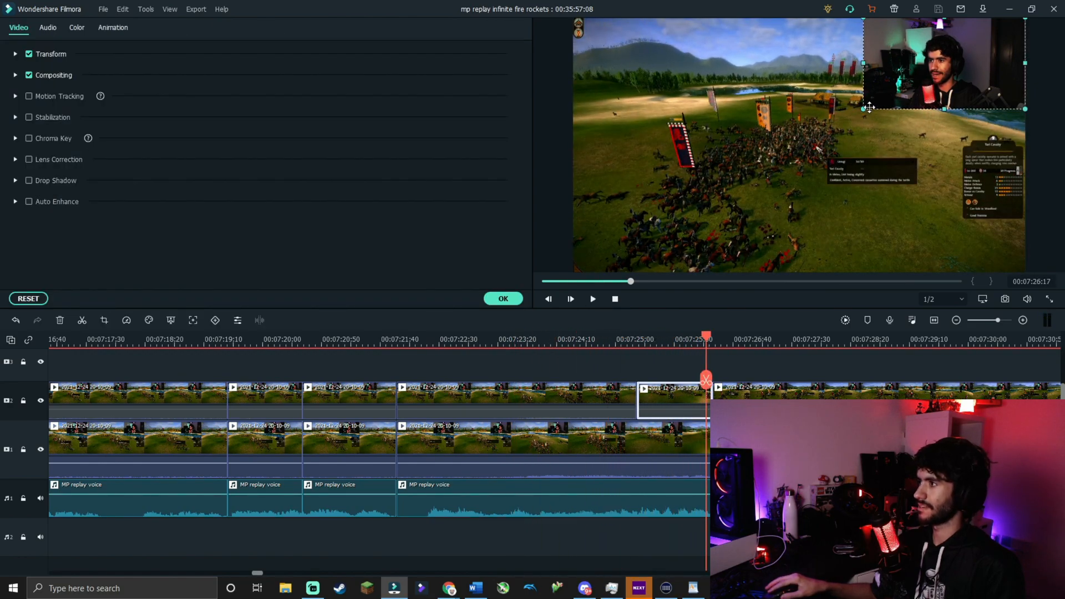
left_click_drag(860, 112, 784, 161)
left_click(508, 301)
Step: Split the lower video track at 07:25:18, in line with the start of the enlarged webcam clip
left_click(625, 342)
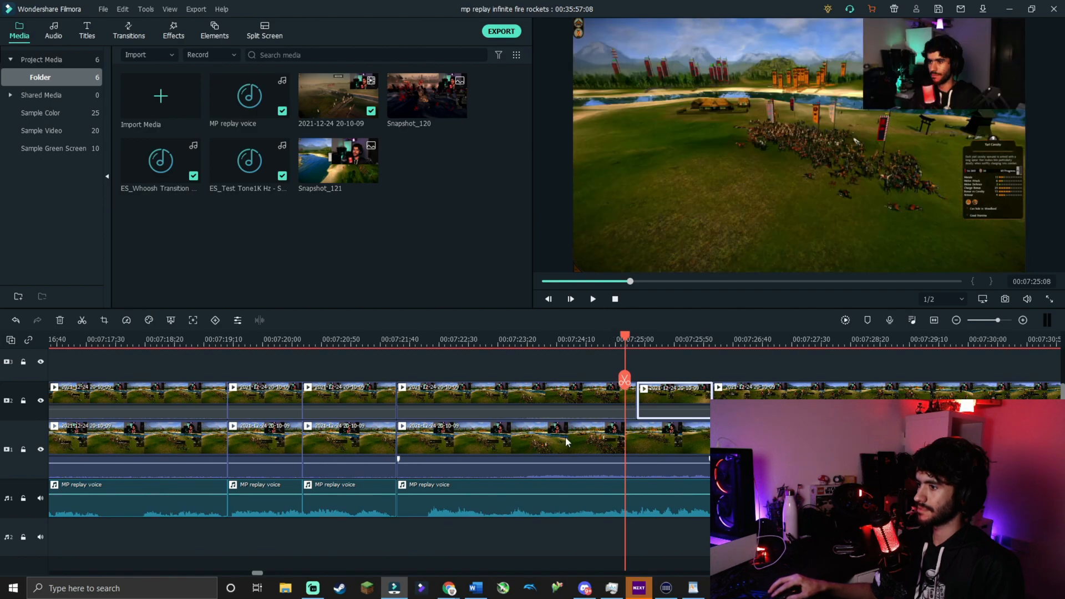
double_click(565, 437)
left_click(501, 298)
left_click_drag(625, 337, 637, 337)
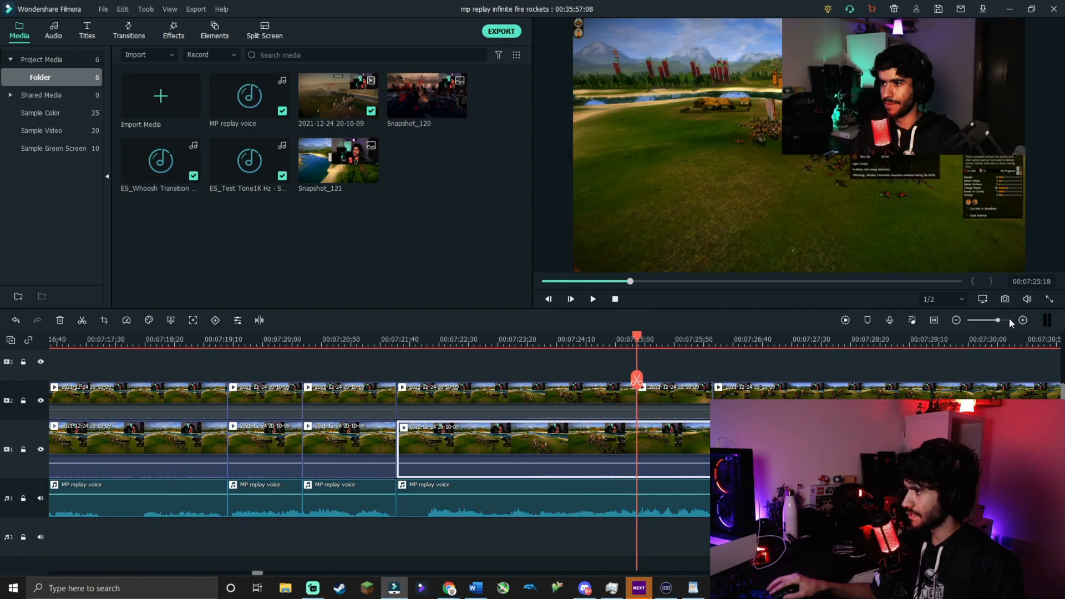
left_click(1009, 320)
left_click(650, 380)
Step: Crop the lower-track clip starting at 07:25:18 to a 16:9 frame of 790 x 444 around the cavalry melee and play it back
right_click(700, 445)
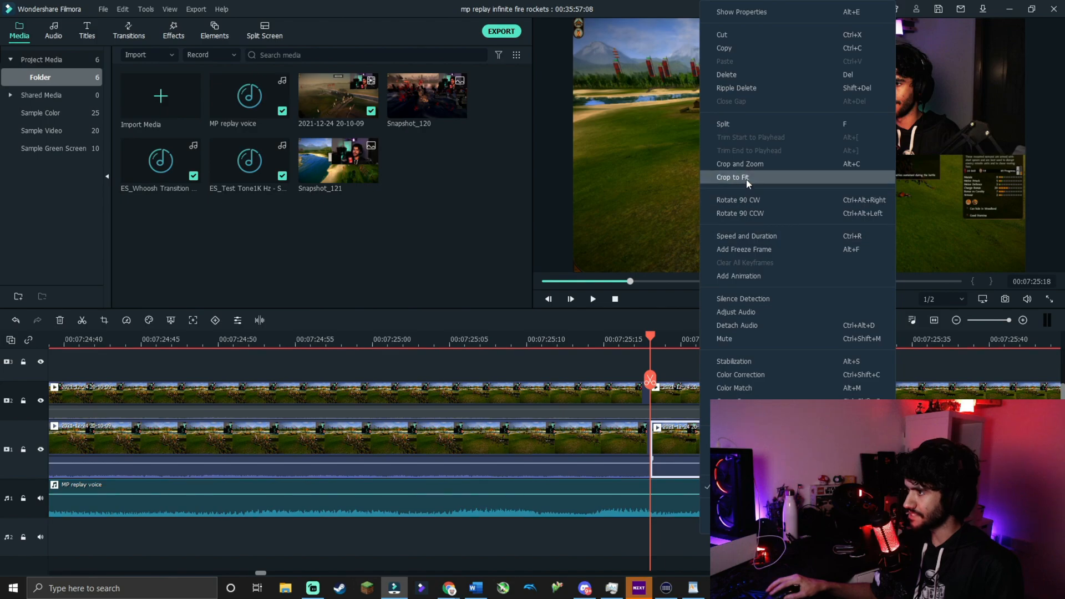
left_click(747, 162)
left_click_drag(735, 137, 603, 210)
left_click_drag(442, 304, 546, 257)
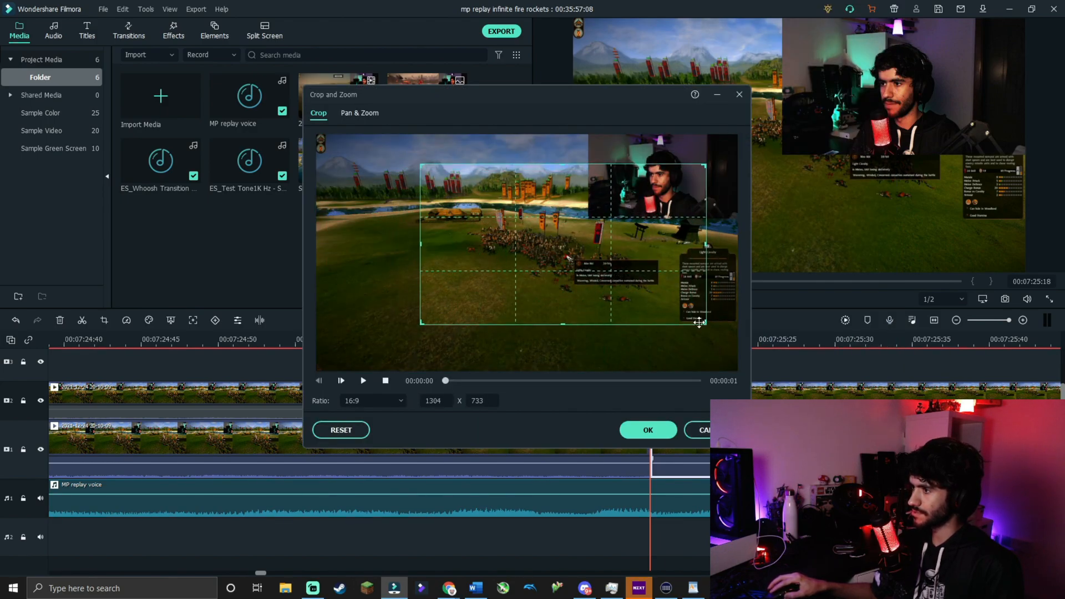
left_click_drag(705, 323, 588, 261)
left_click_drag(566, 212, 567, 263)
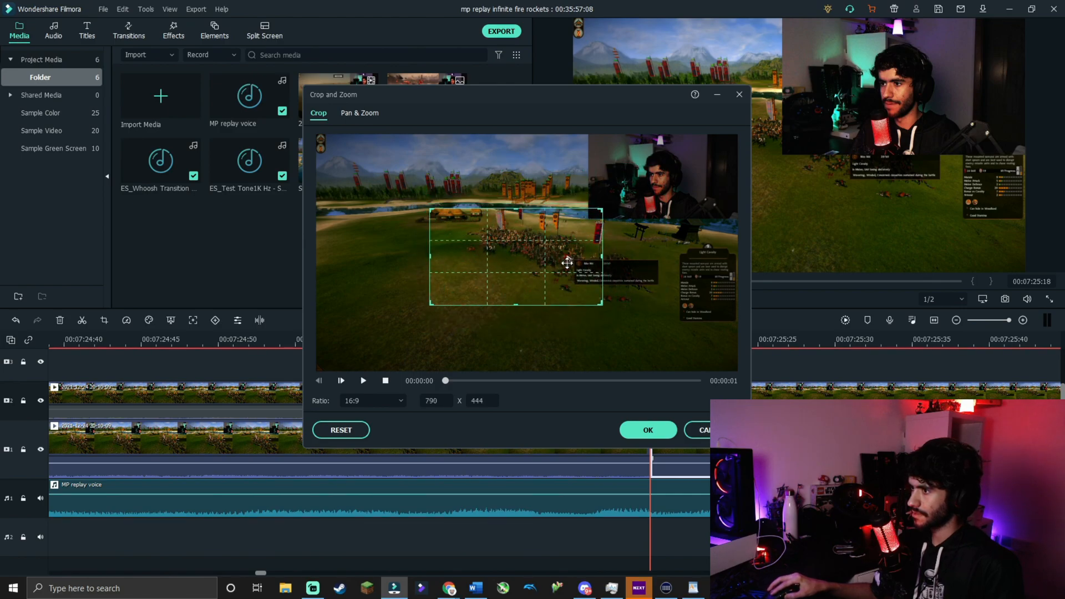
left_click(364, 380)
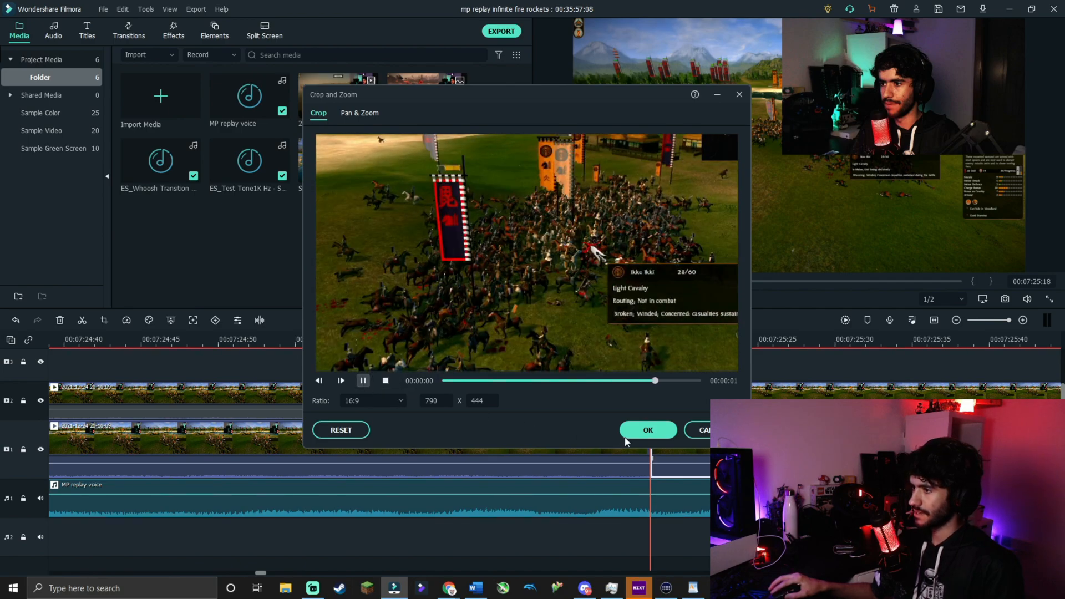
left_click(640, 430)
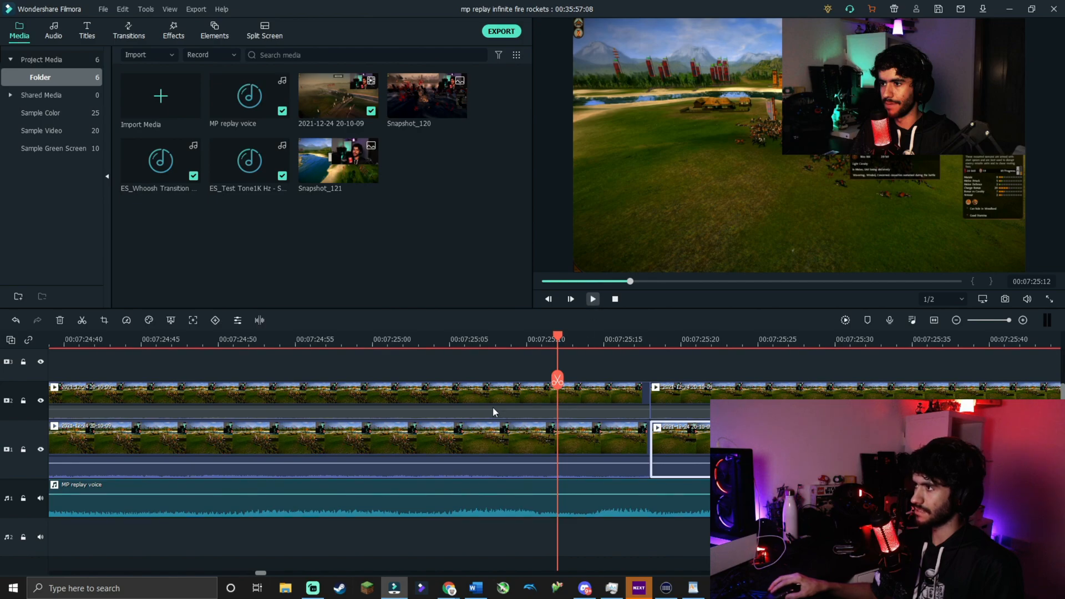
key("space")
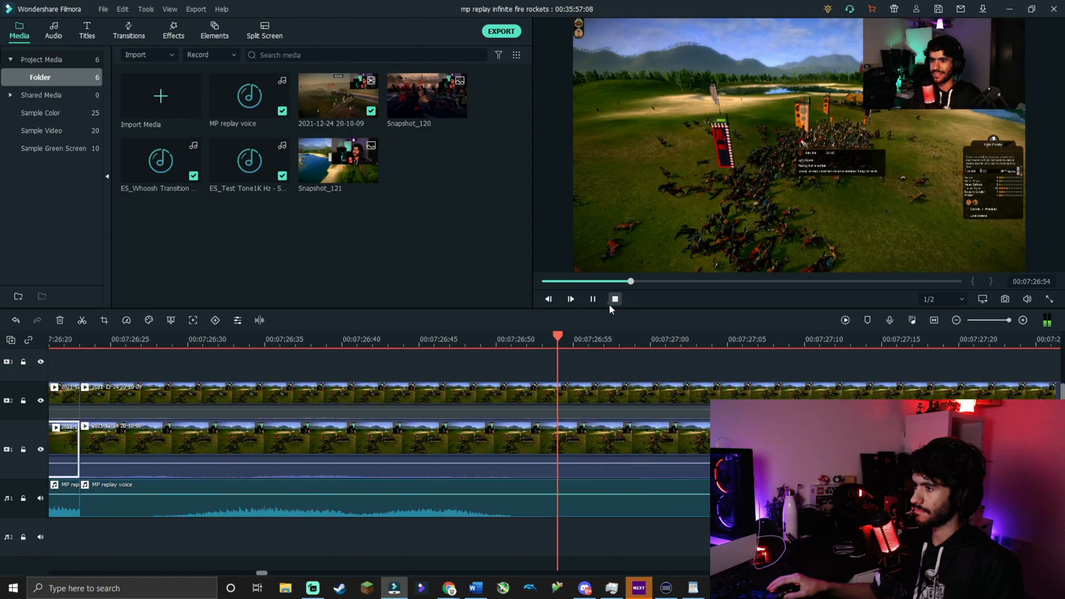
Step: Replay the footage from 07:24:40 to review the cropped zoom and the enlarged webcam overlay
key("space")
left_click_drag(559, 338, 258, 384)
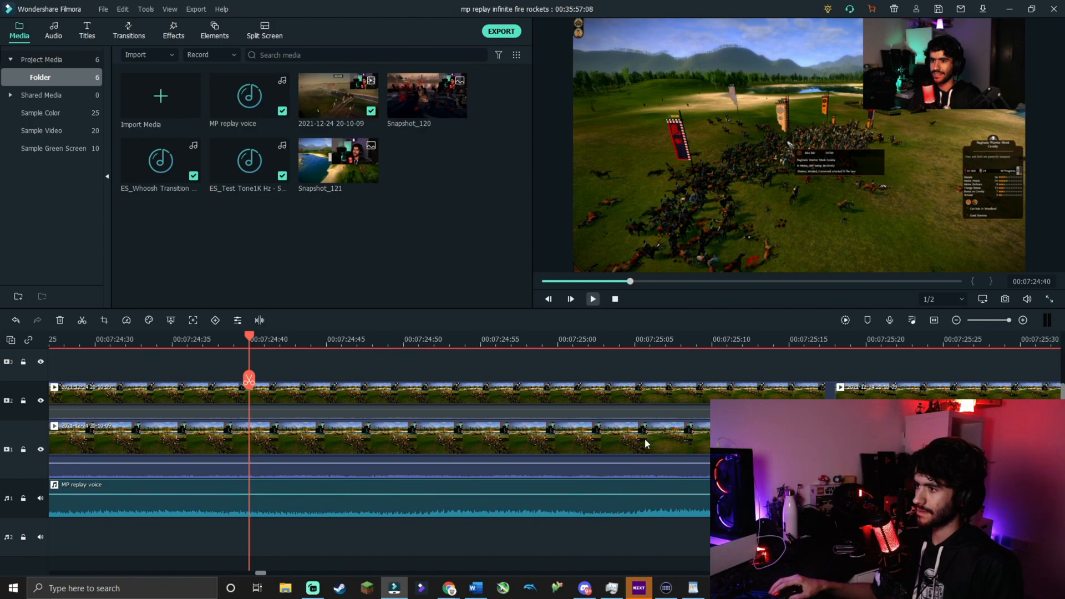
key("space")
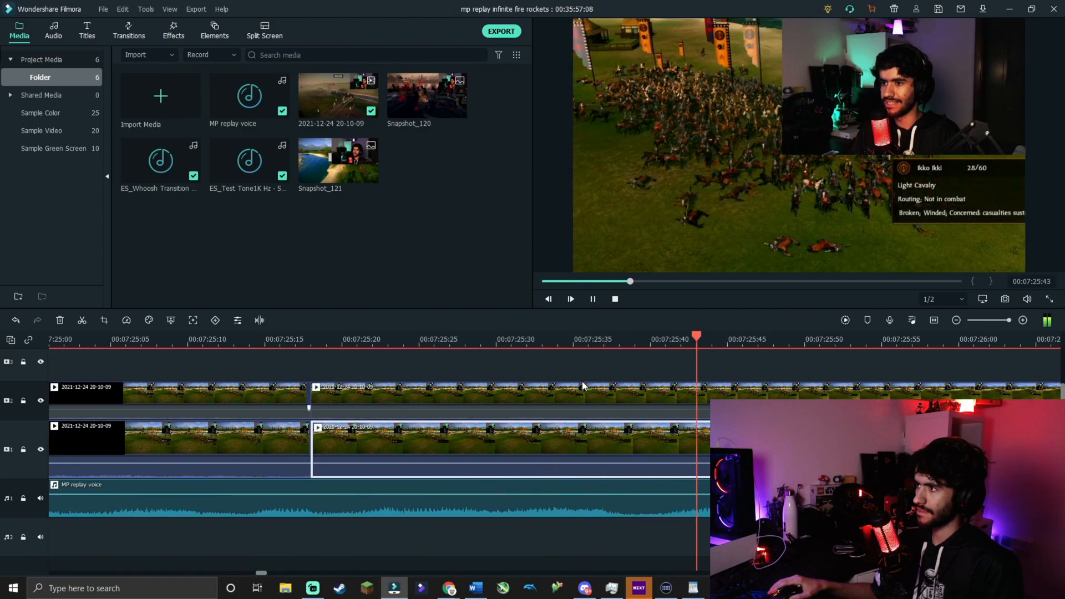
key("space")
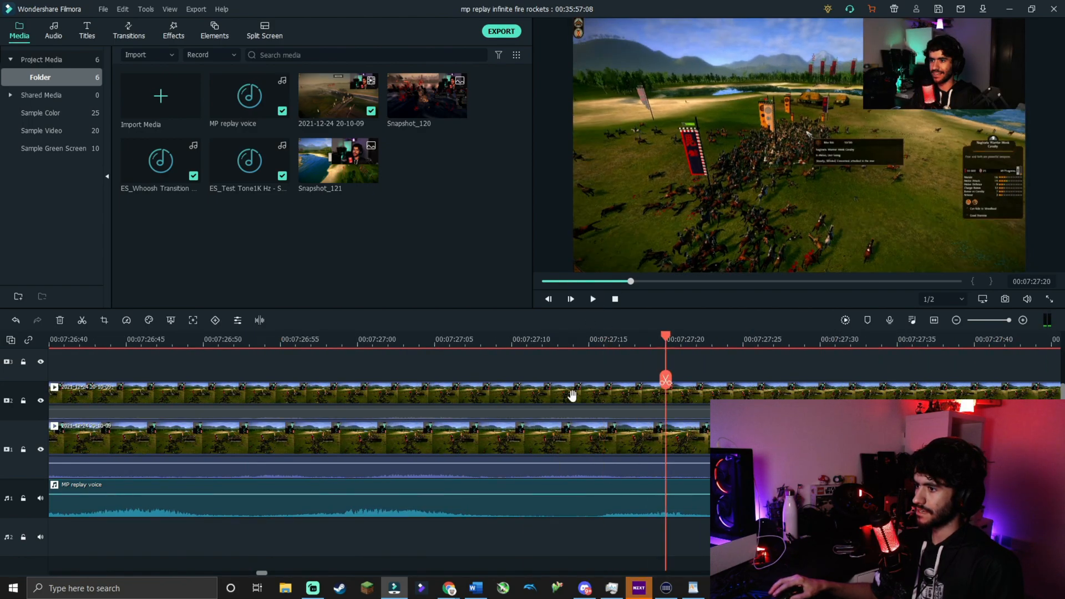
Step: Move the webcam overlay of the upper-track clip starting at 07:25:18 to the frame's lower-right corner, sized to about half the frame width
left_click_drag(667, 336, 217, 368)
double_click(311, 400)
left_click_drag(782, 154, 924, 84)
left_click_drag(962, 54, 964, 211)
left_click_drag(905, 247, 779, 294)
left_click_drag(899, 223, 912, 179)
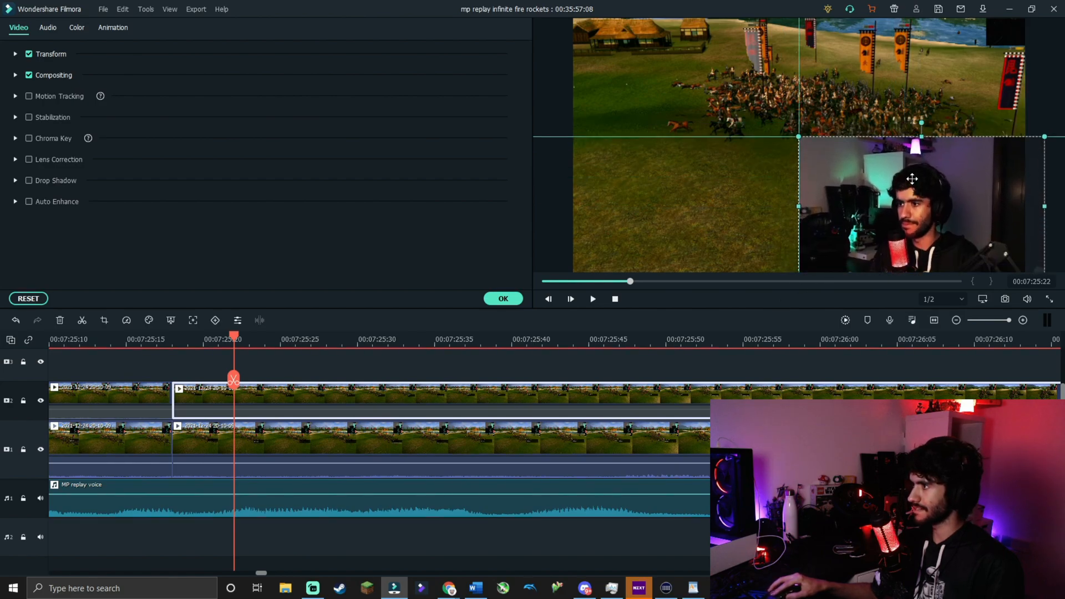
left_click(503, 298)
Step: Play from 07:25:12 to review the repositioned webcam overlay and the footage that follows
left_click_drag(242, 335, 84, 348)
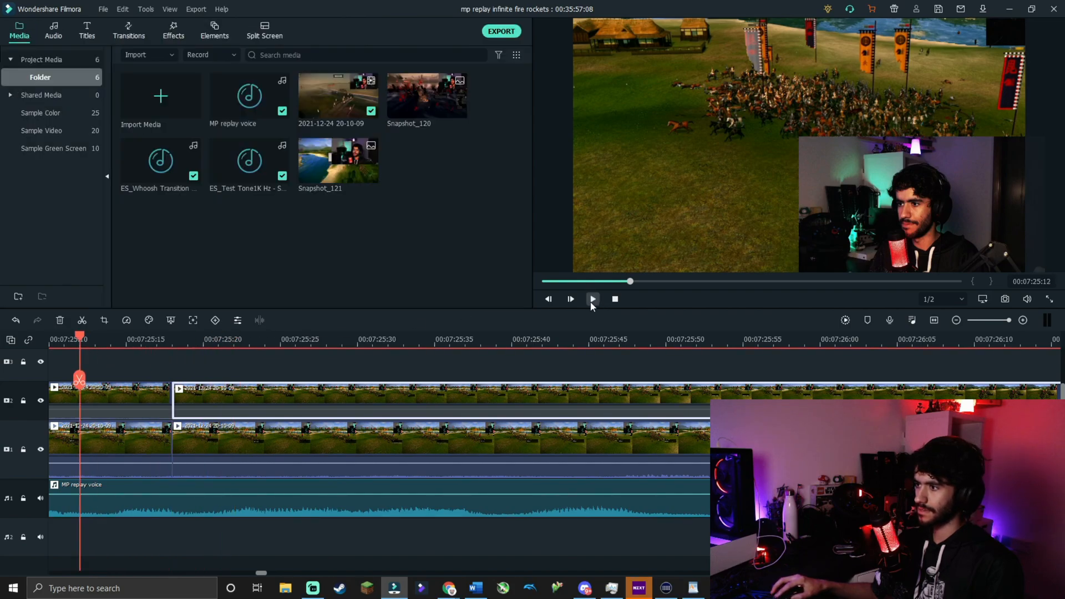
key("space")
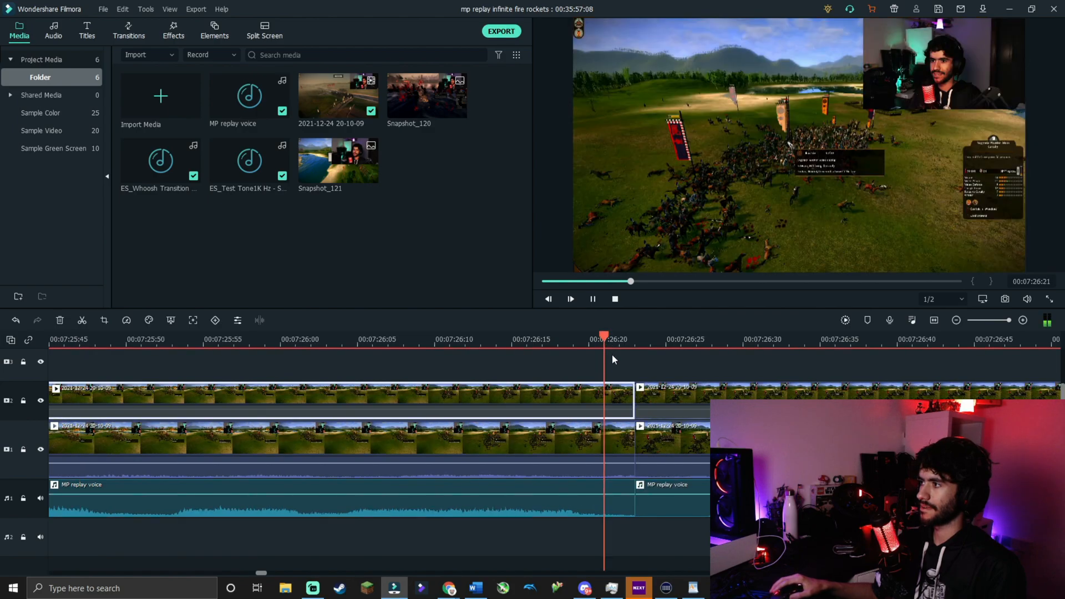
left_click(593, 299)
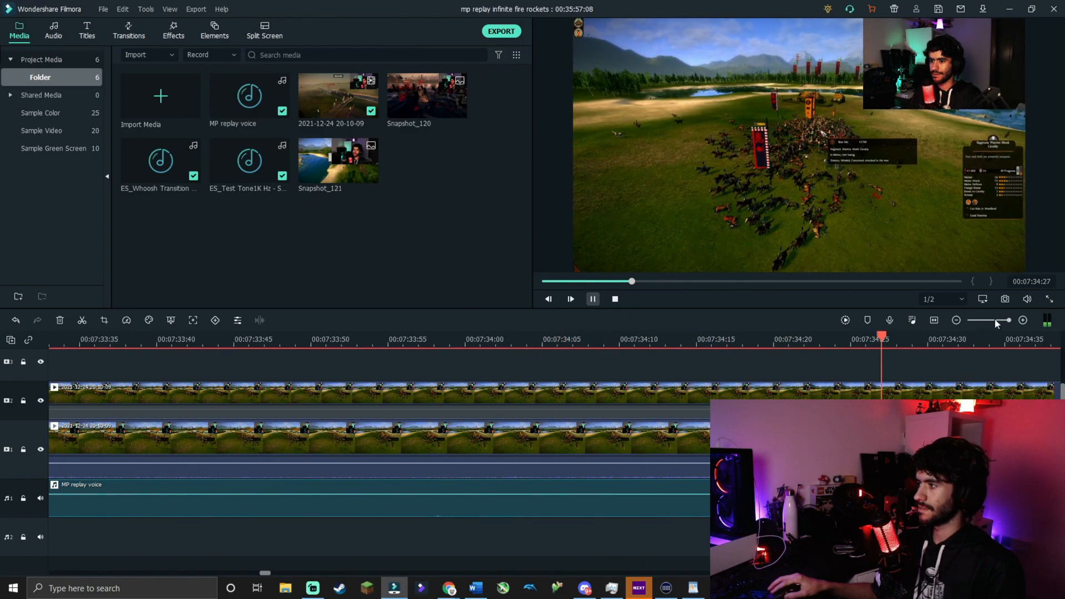
Step: Split all tracks at 07:32:30 and 07:35:22 and delete the segment between the cuts, closing the gap
left_click(989, 321)
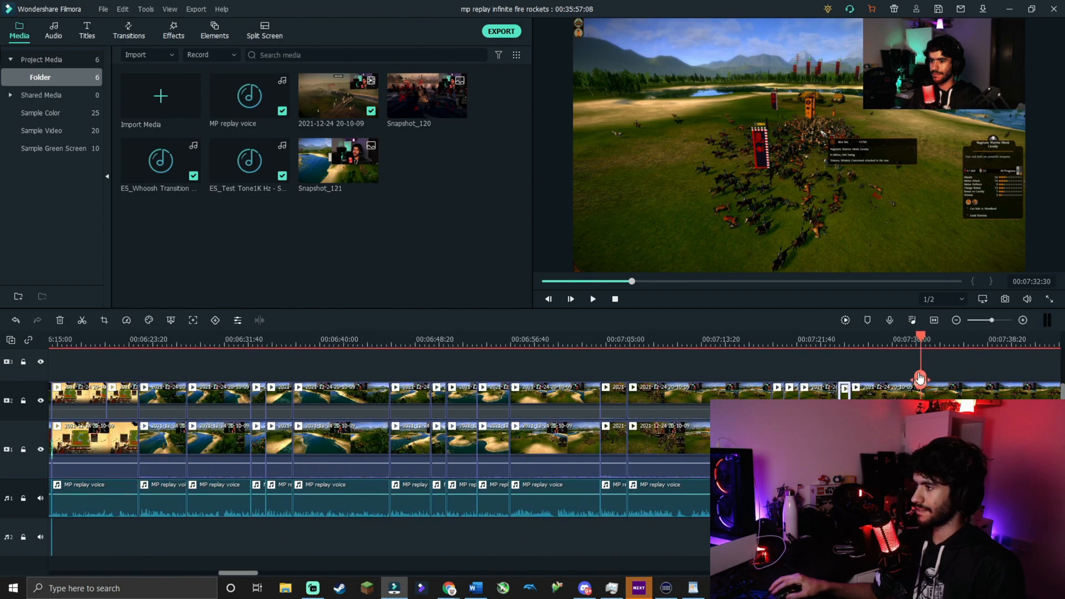
left_click(920, 379)
left_click(935, 342)
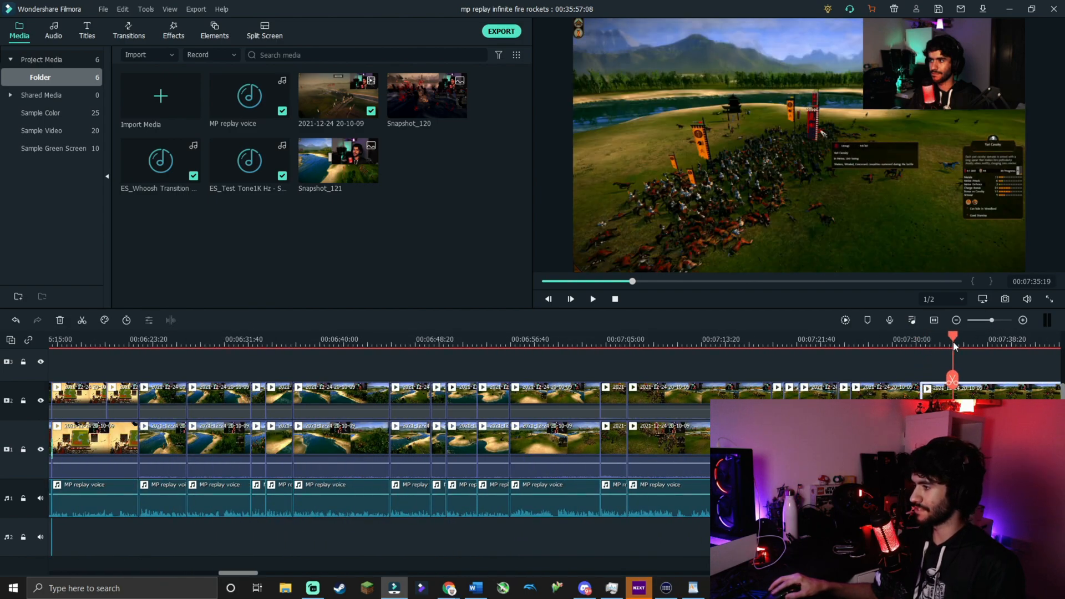
left_click(953, 379)
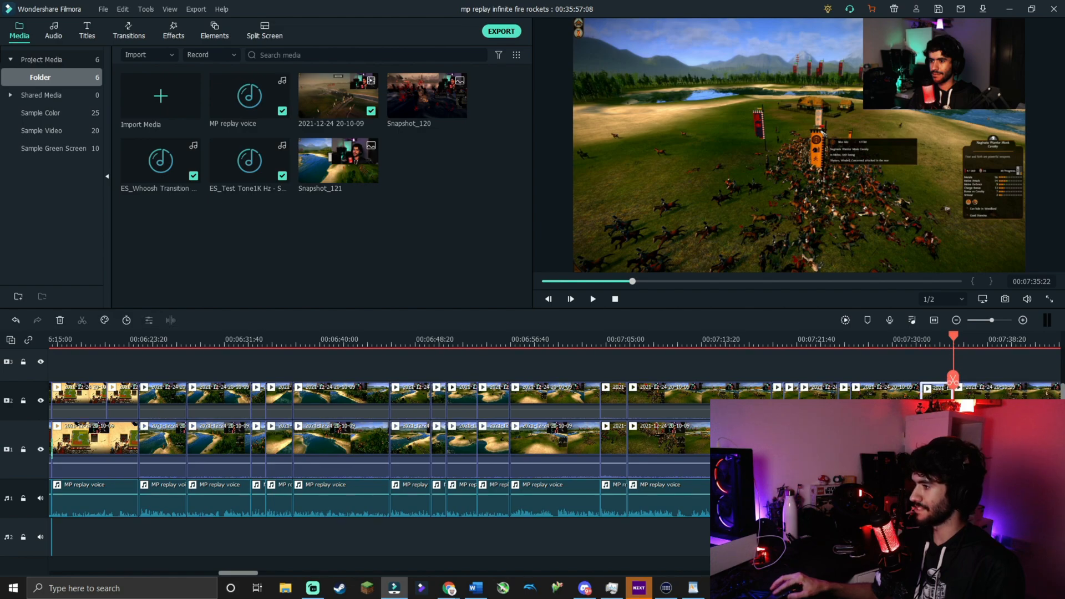
key("Delete")
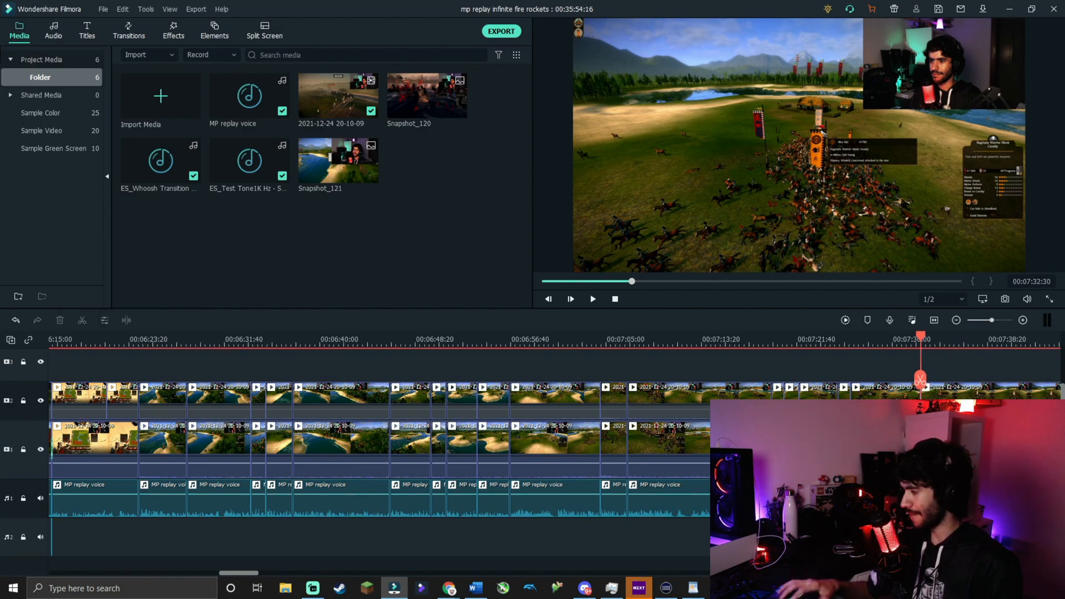
Step: Review the footage from 07:32:30 and cut out the silent voice pause ending at 08:06:13 across all tracks
left_click(593, 300)
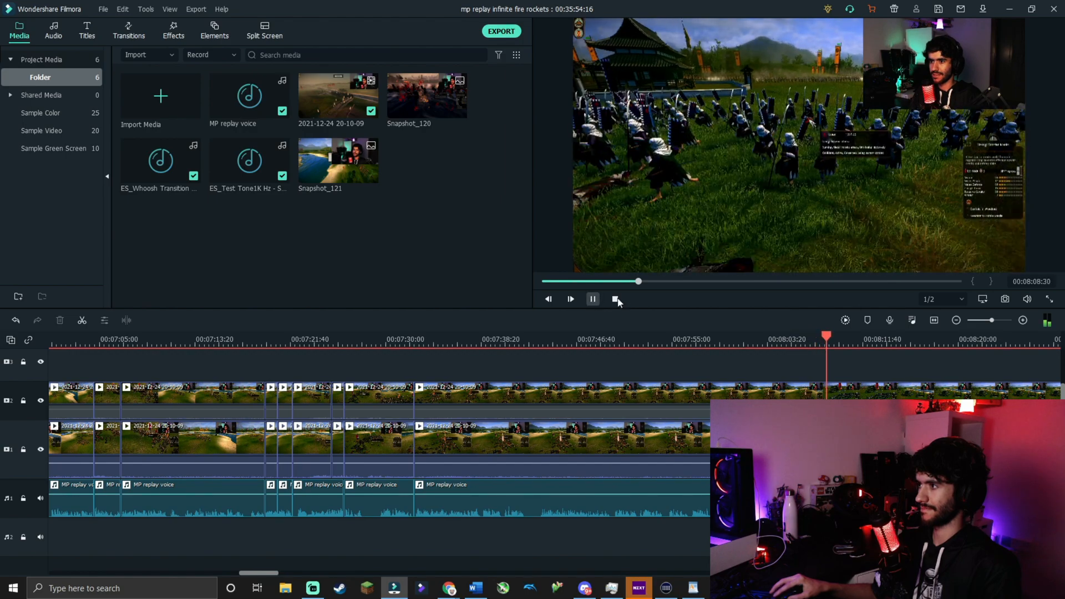
left_click(1001, 320)
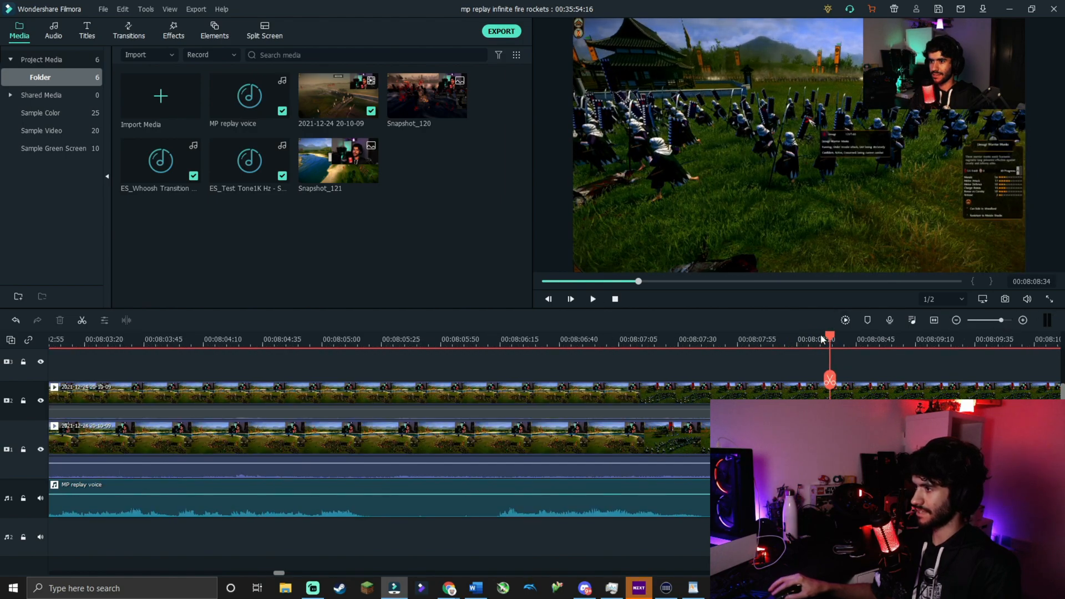
left_click(364, 355)
left_click(366, 380)
left_click(470, 361)
left_click(494, 361)
left_click(494, 380)
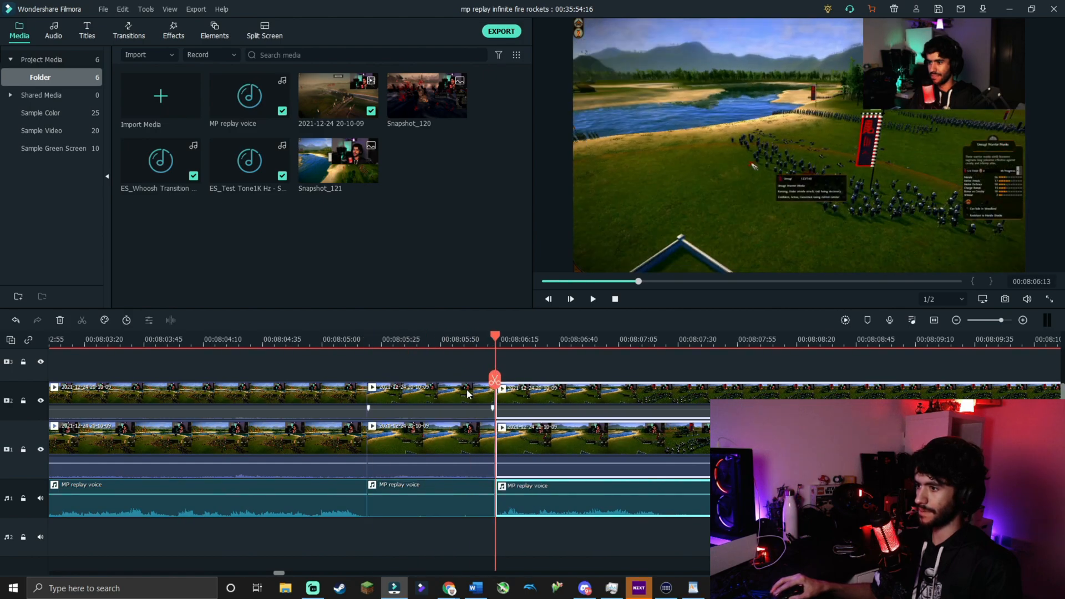
left_click(486, 443, "ctrl")
left_click(477, 504, "ctrl")
key("Delete")
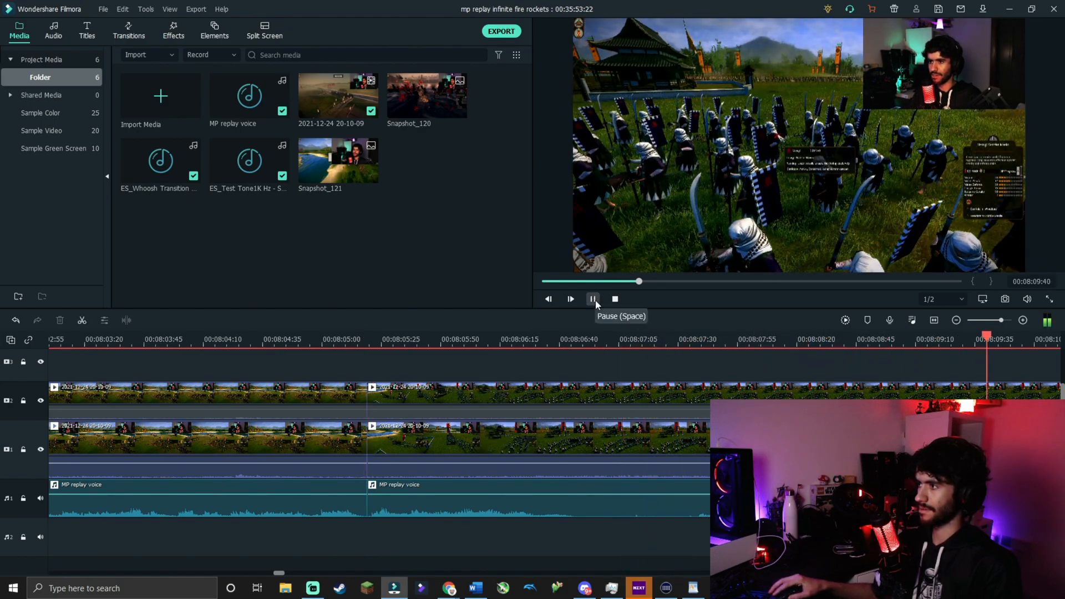
Step: Split all tracks around the silent pause ending at 08:12:03 and ripple-delete that segment
key("space")
left_click_drag(658, 337, 821, 385)
key("ctrl+b")
left_click(818, 381)
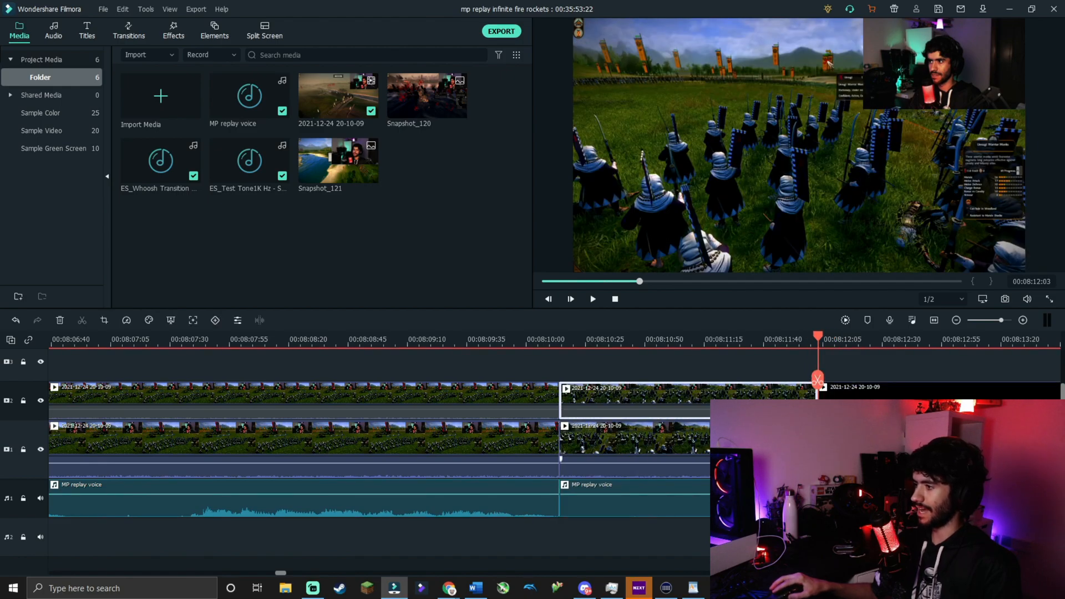
left_click(777, 500, "ctrl")
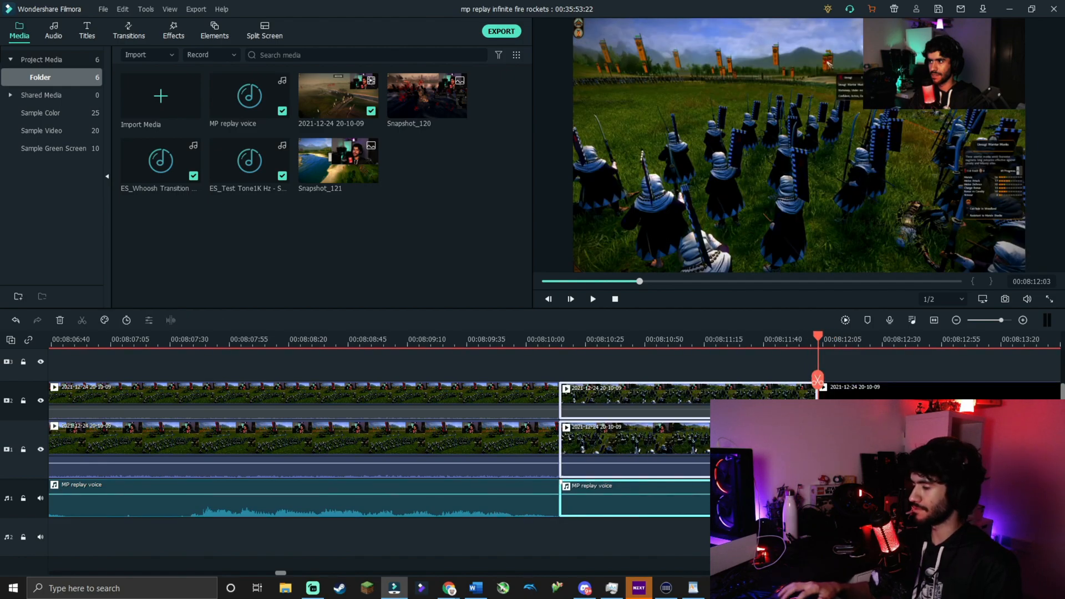
key("shift+Delete")
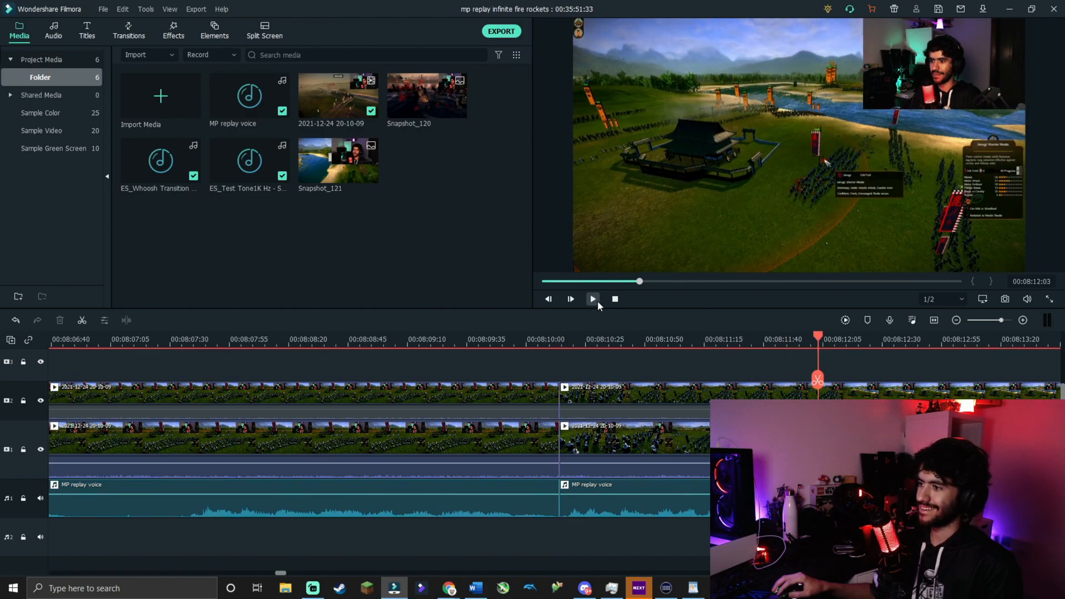
Step: Save the project and play on from shortly before 08:12:03 to find the next pause
left_click(104, 9)
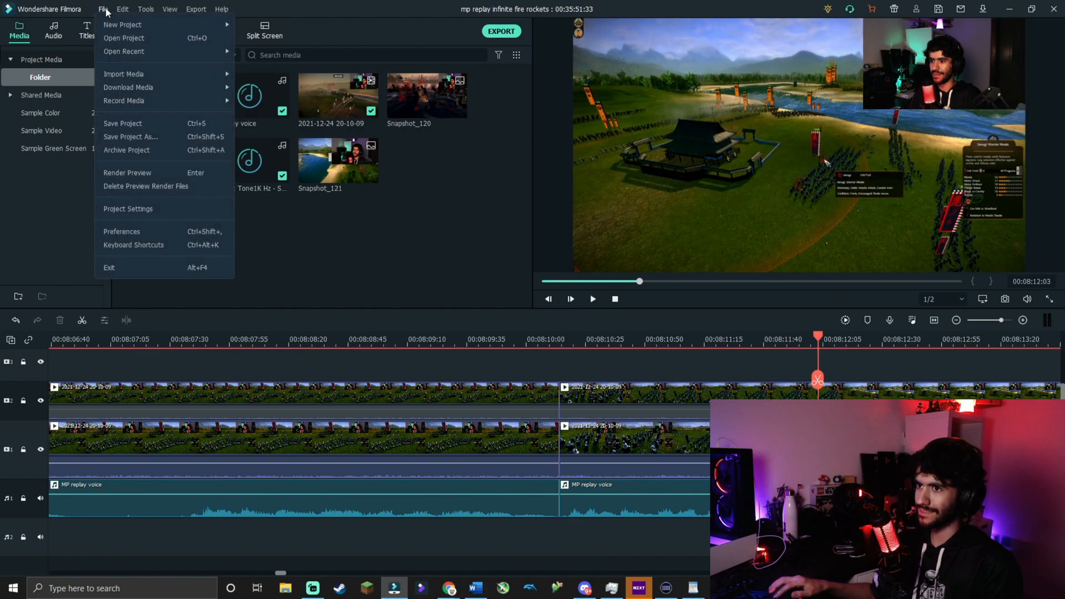
left_click(122, 129)
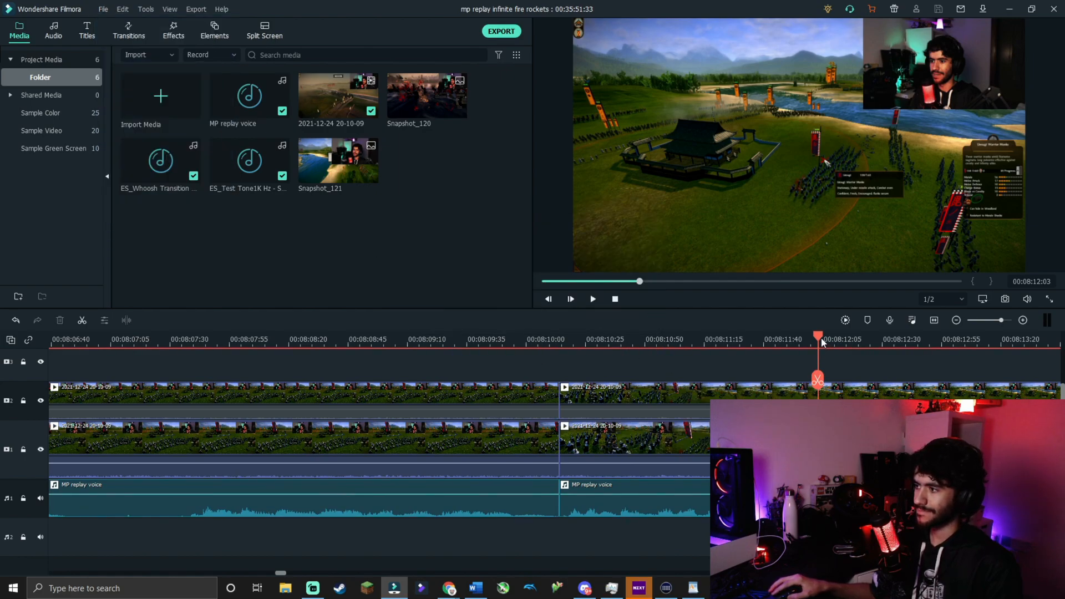
left_click_drag(761, 338, 711, 338)
left_click(592, 299)
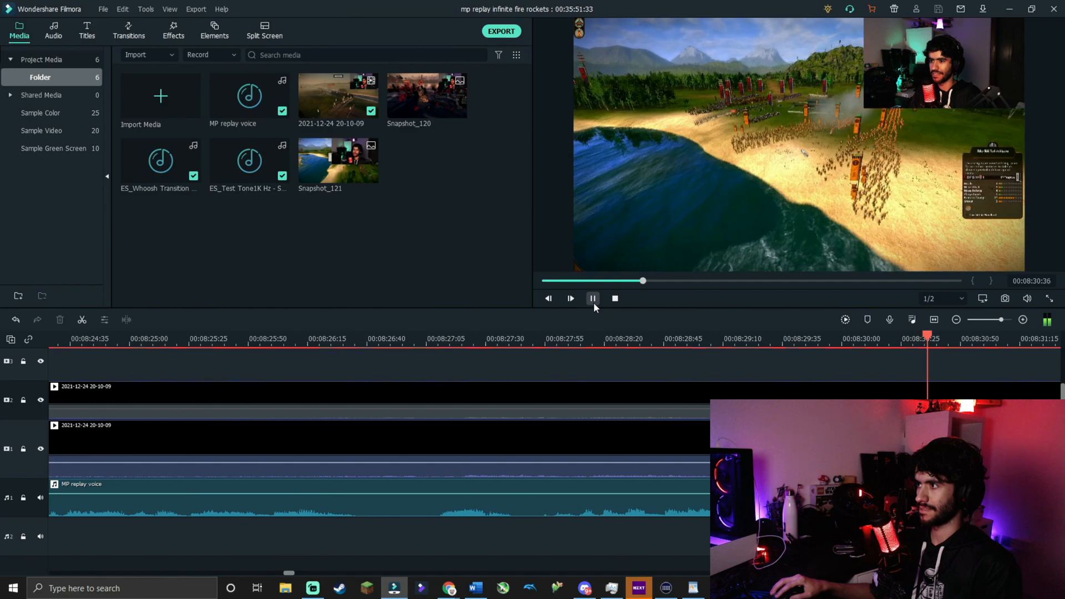
left_click(593, 300)
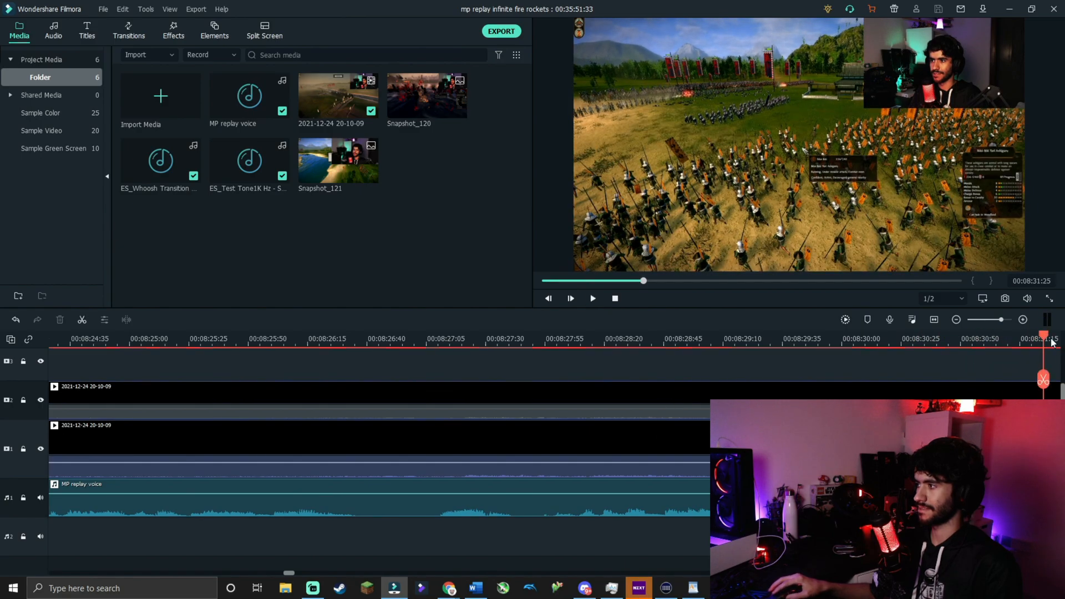
Step: Replay the footage from 08:26:58 to check the commentary for further pauses
left_click_drag(1042, 338, 411, 340)
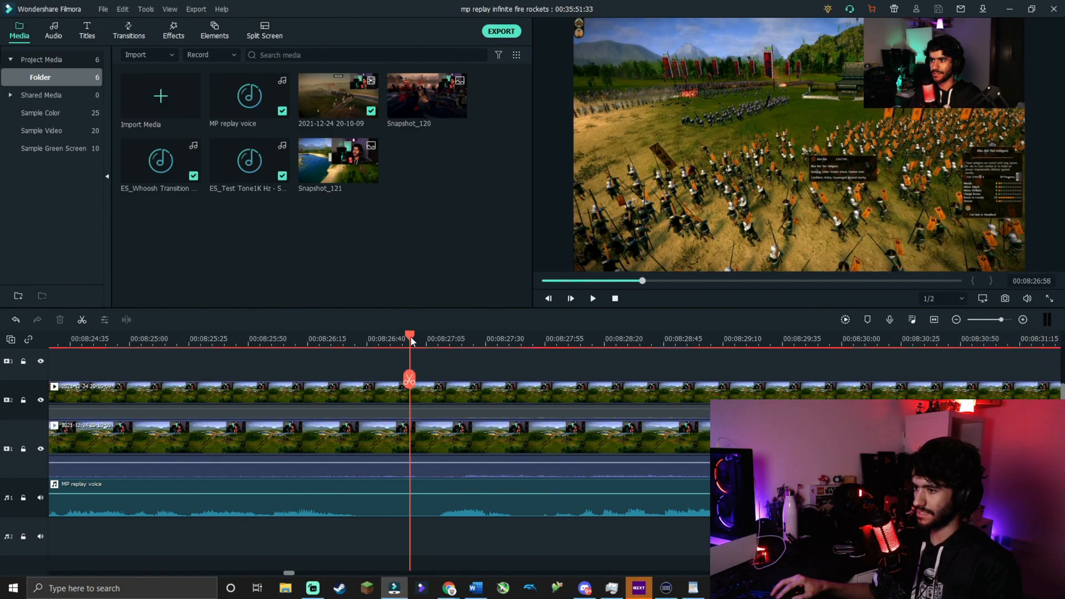
left_click(593, 298)
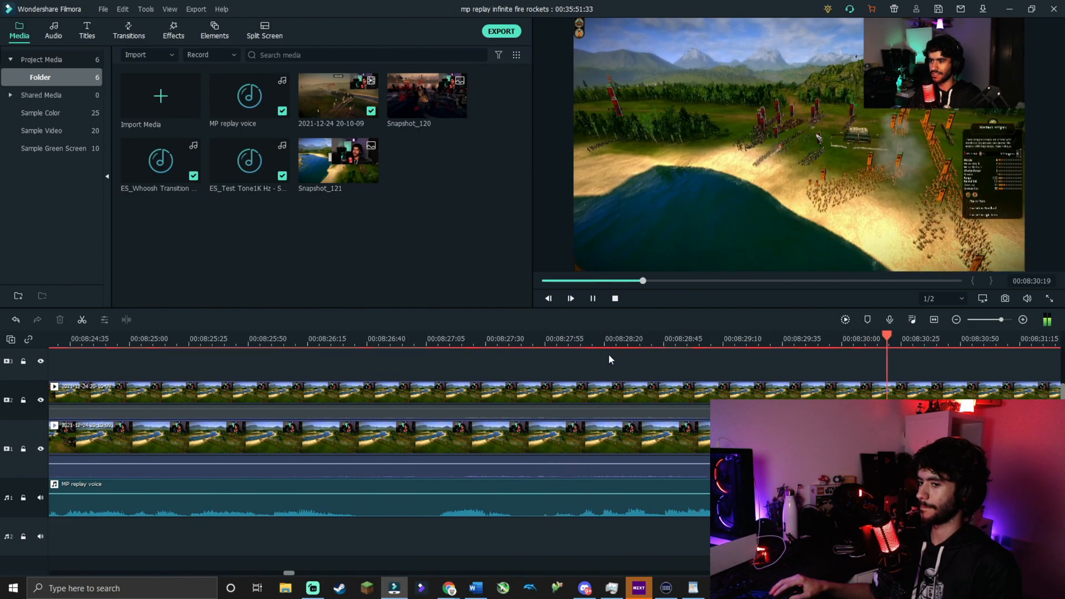
left_click(991, 321)
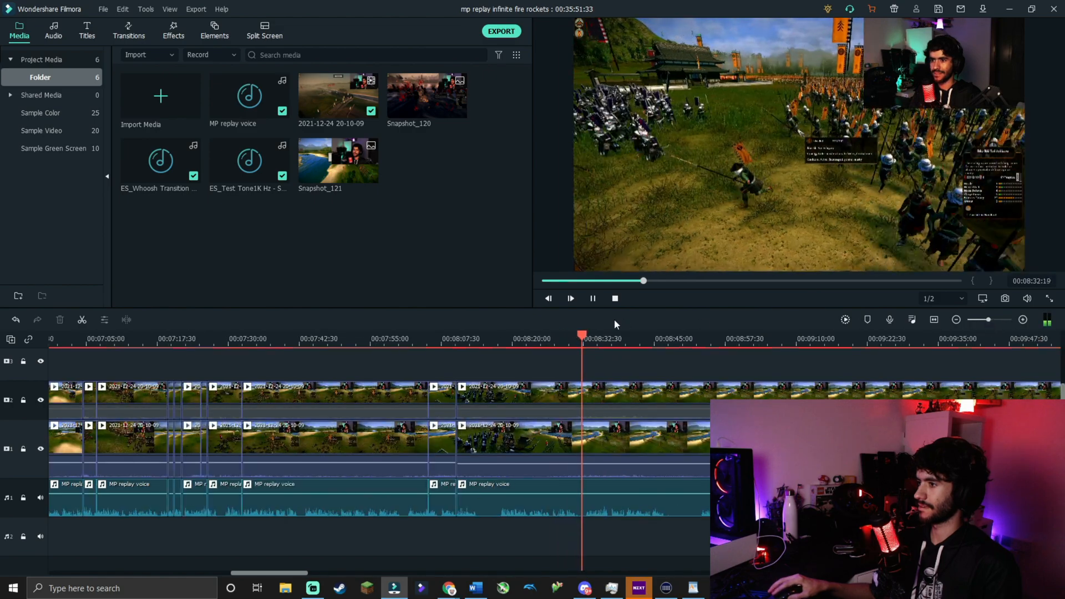
left_click(593, 299)
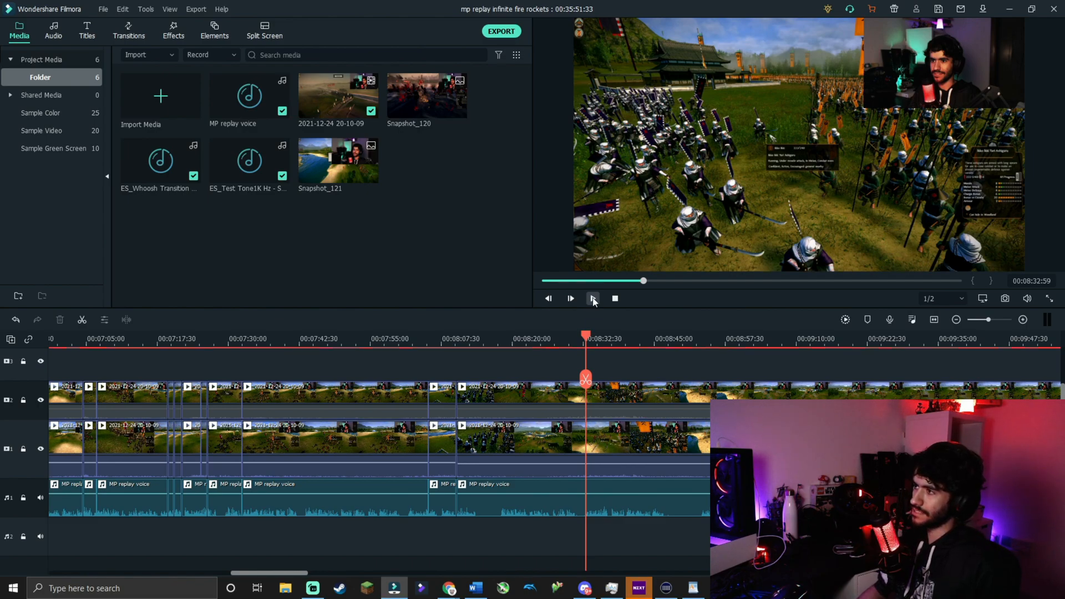
Step: Split all tracks at 08:26:38 and 08:27:09 and delete the silent segment between the cuts
left_click(999, 319)
left_click_drag(559, 343, 371, 341)
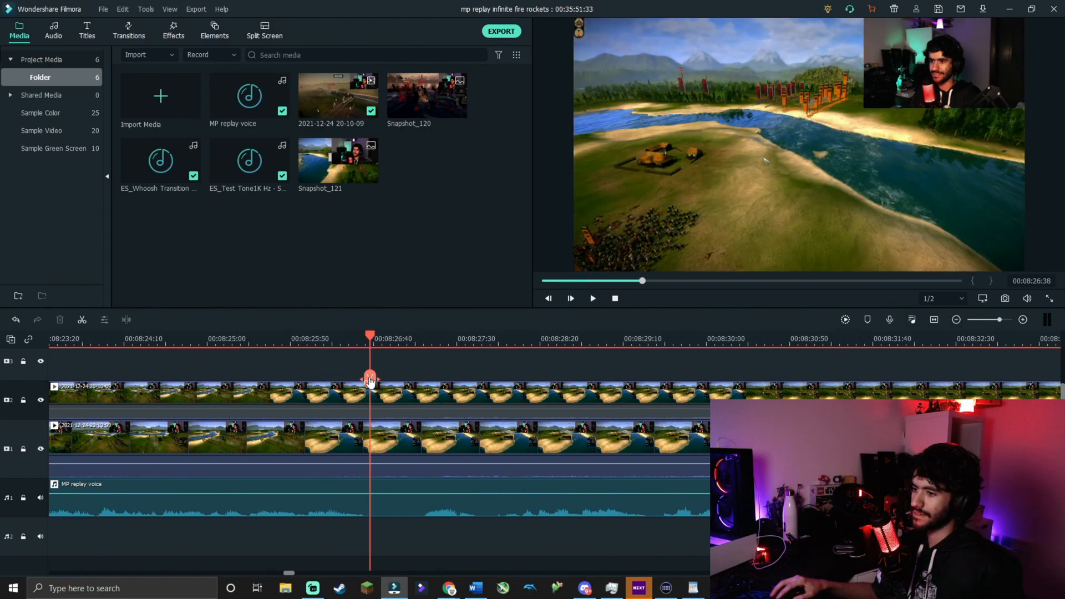
left_click_drag(369, 344, 422, 347)
key("ctrl+b")
left_click(404, 436)
left_click(405, 511, "ctrl")
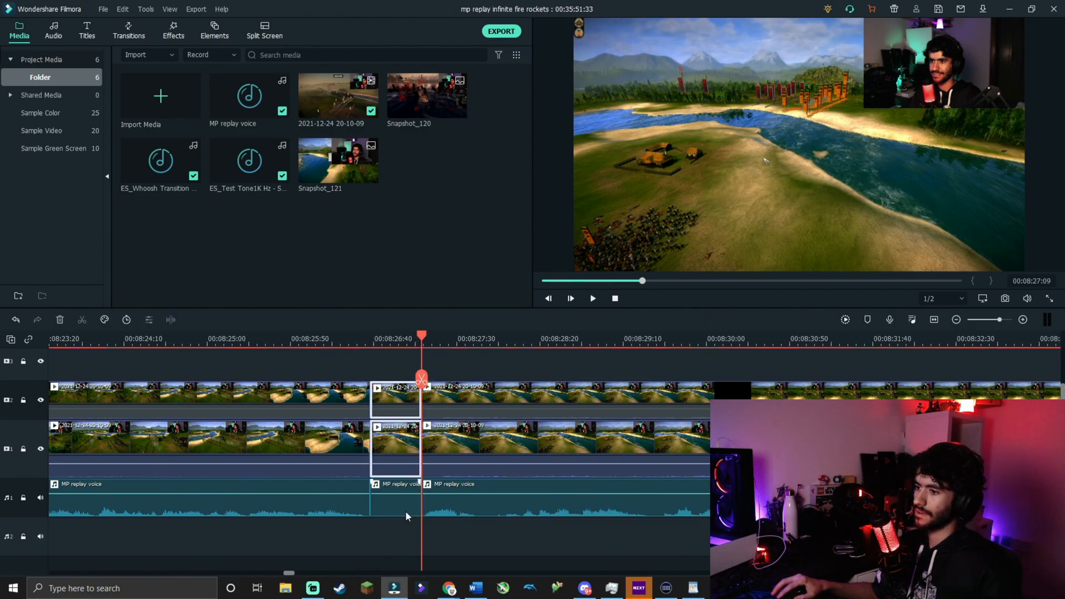
key("Delete")
Step: Play on, split all tracks at 08:30:35 and 08:32:33, and ripple-delete the segment between the cuts
left_click(598, 300)
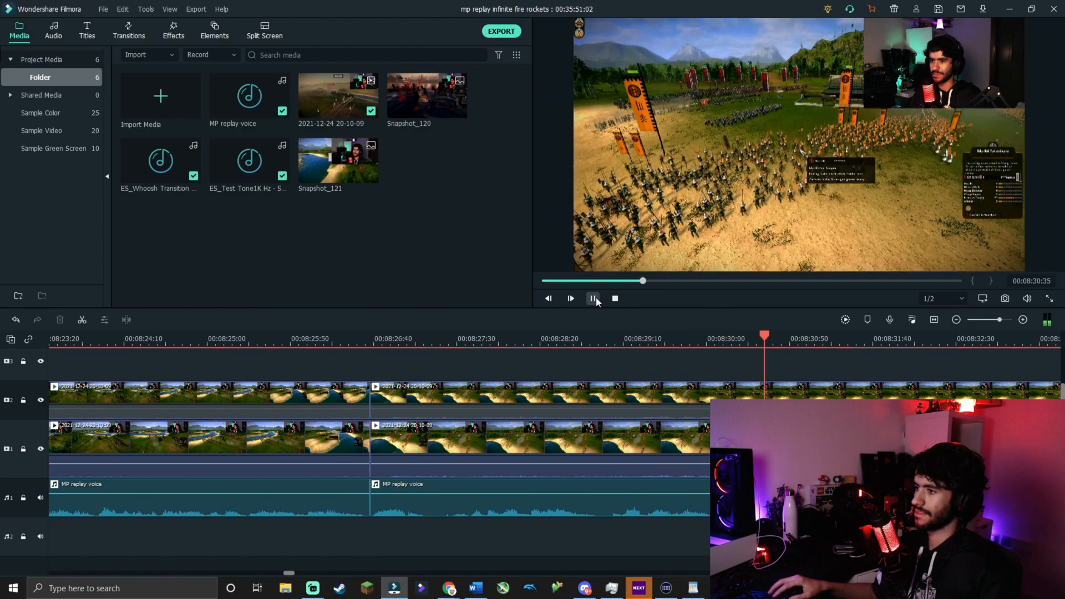
left_click(594, 299)
left_click_drag(774, 339, 962, 377)
left_click(764, 380)
left_click(819, 342)
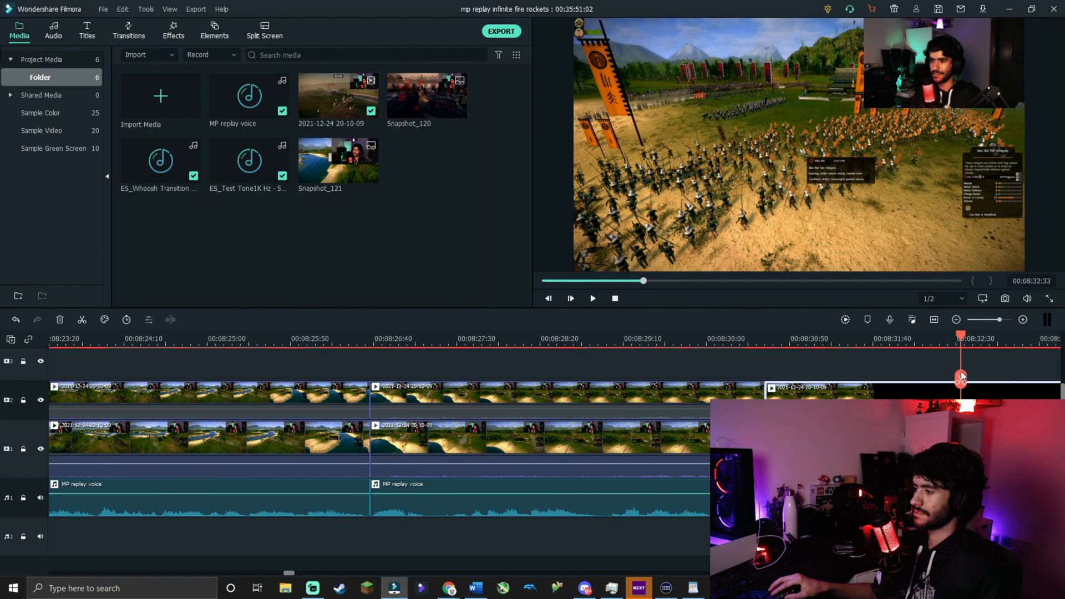
left_click(960, 380)
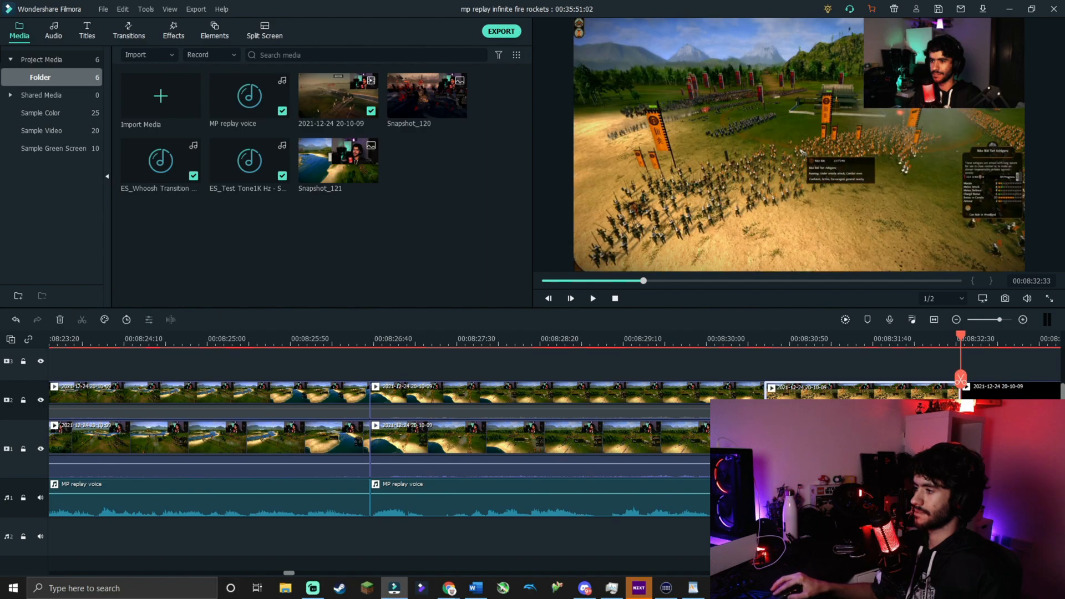
key("shift+Delete")
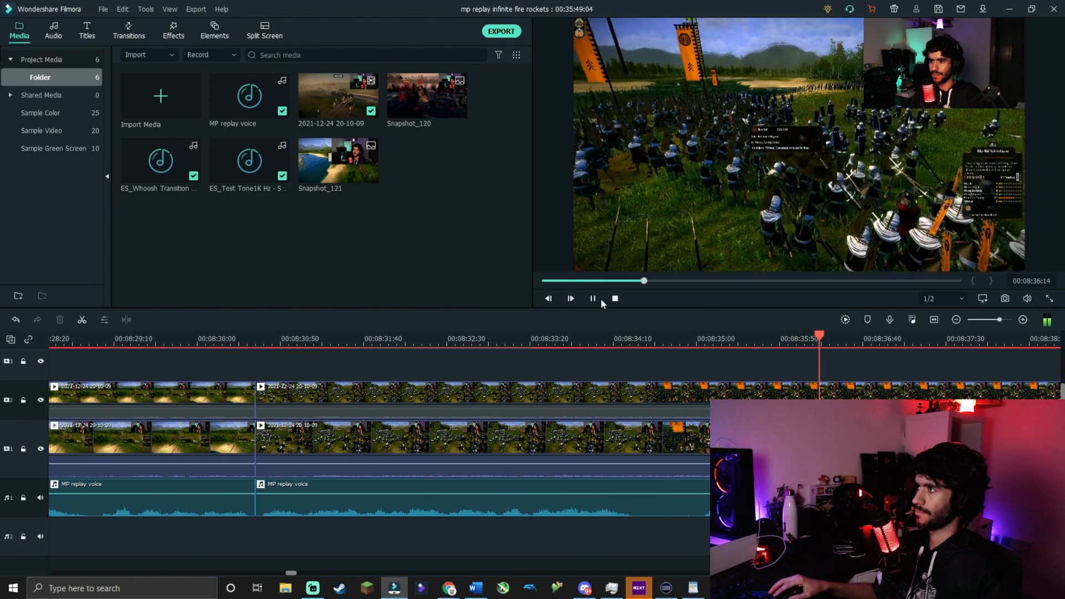
Step: Lower the volume of the lower video-track clip starting at 08:30:35 to about -1.50 dB and resume playback
key("space")
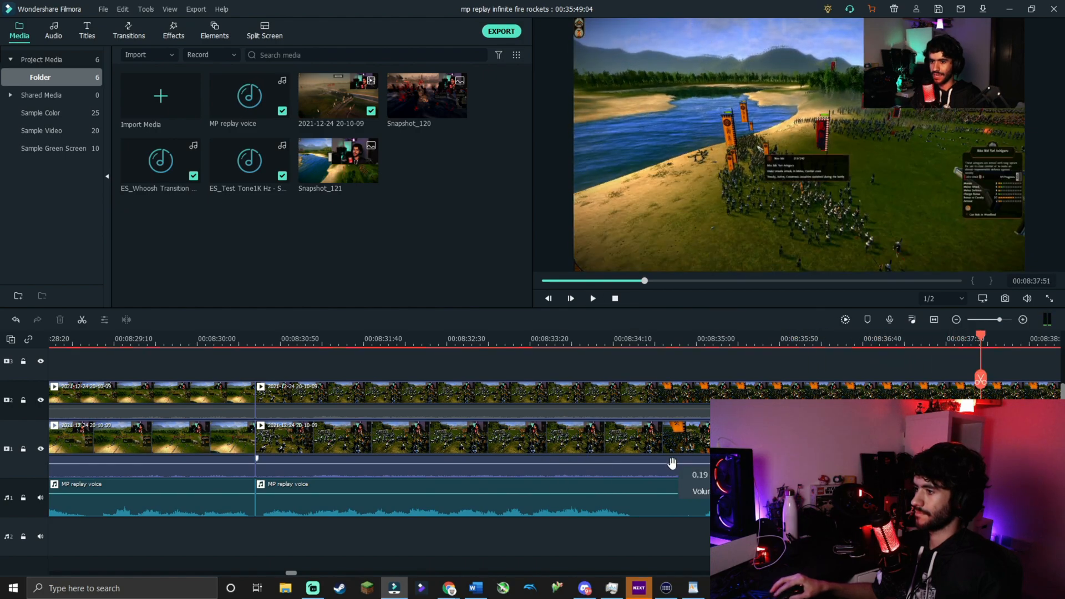
left_click_drag(672, 462, 670, 469)
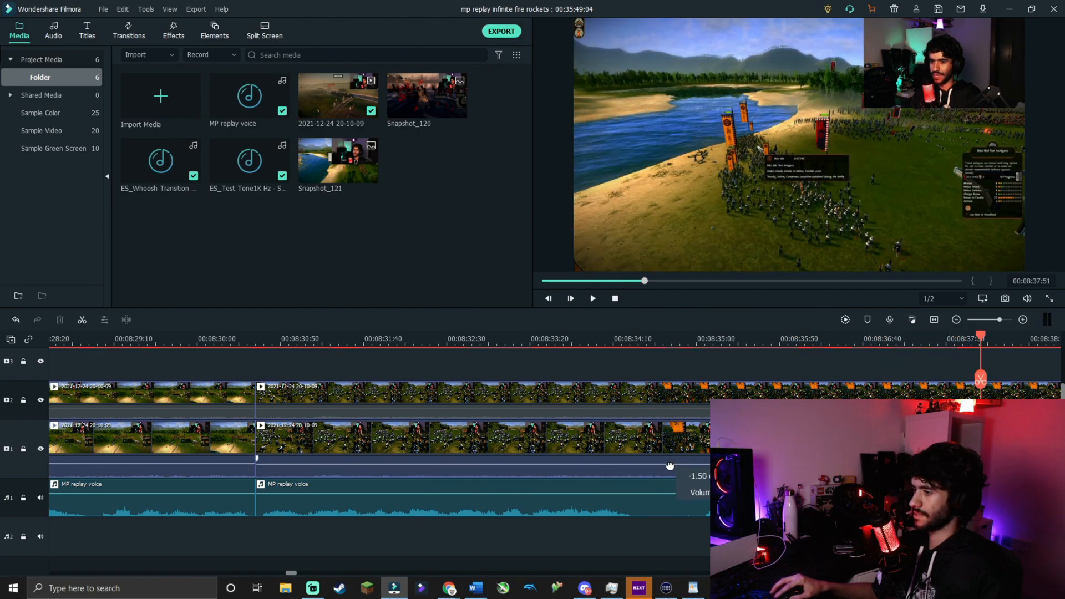
left_click(592, 299)
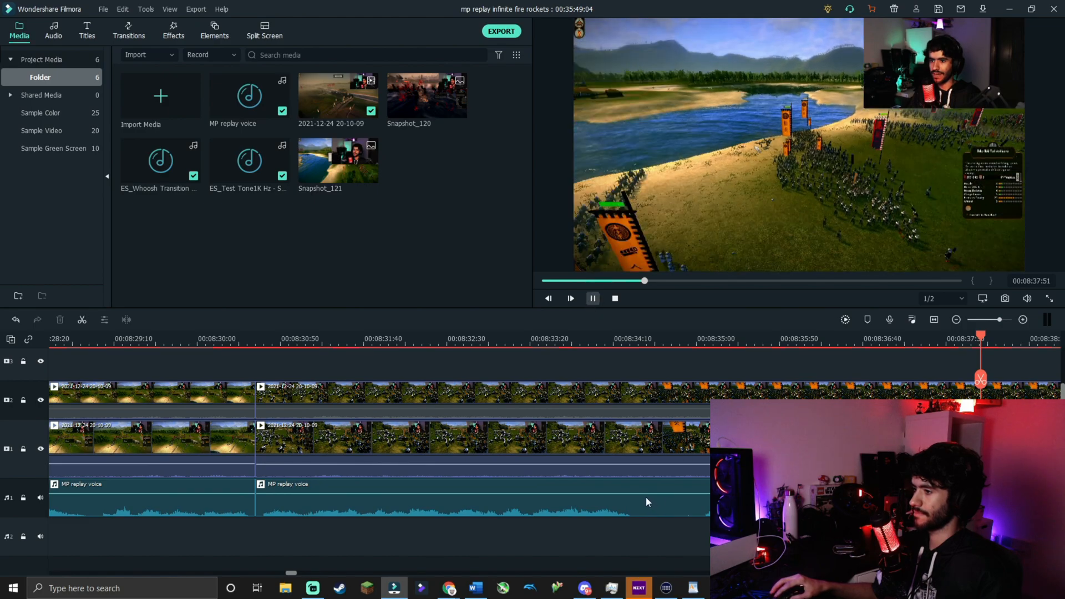
Step: Raise the volume of the MP replay voice clip to about -1.68 dB and apply the change
double_click(584, 503)
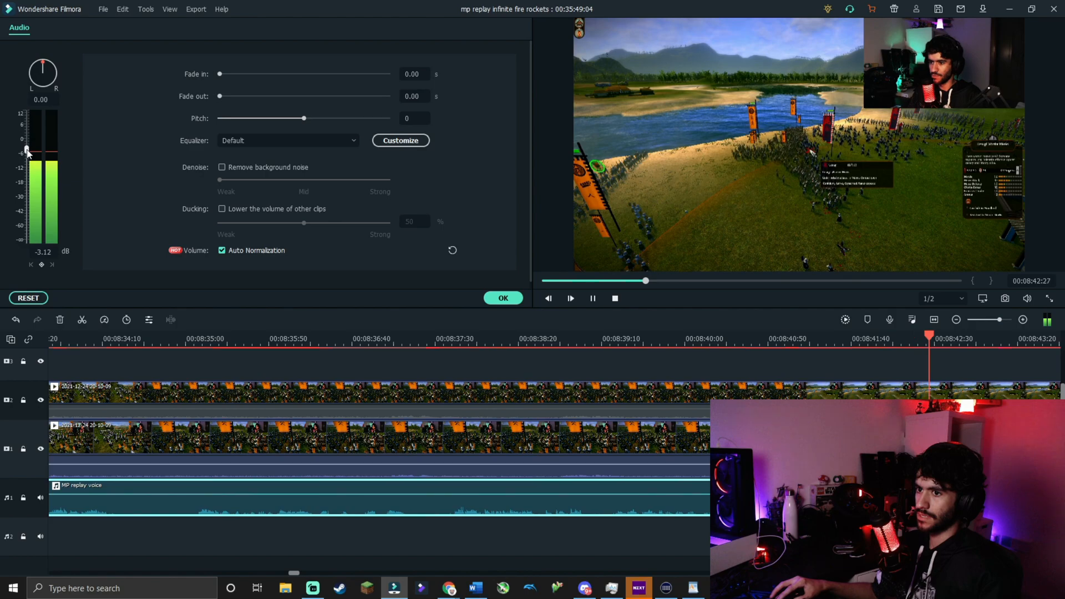
left_click_drag(26, 148, 27, 145)
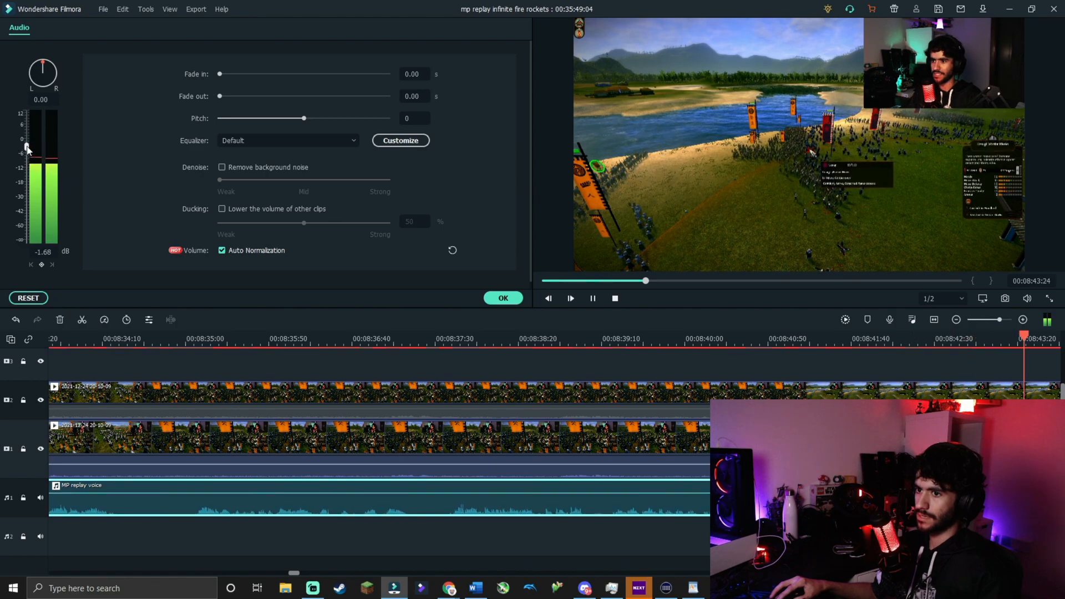
left_click(503, 298)
Step: Split all tracks at 08:44:21 and 08:50:56 and ripple-delete the silent segment between the cuts
left_click_drag(704, 343, 610, 350)
key("ctrl+b")
left_click(601, 370)
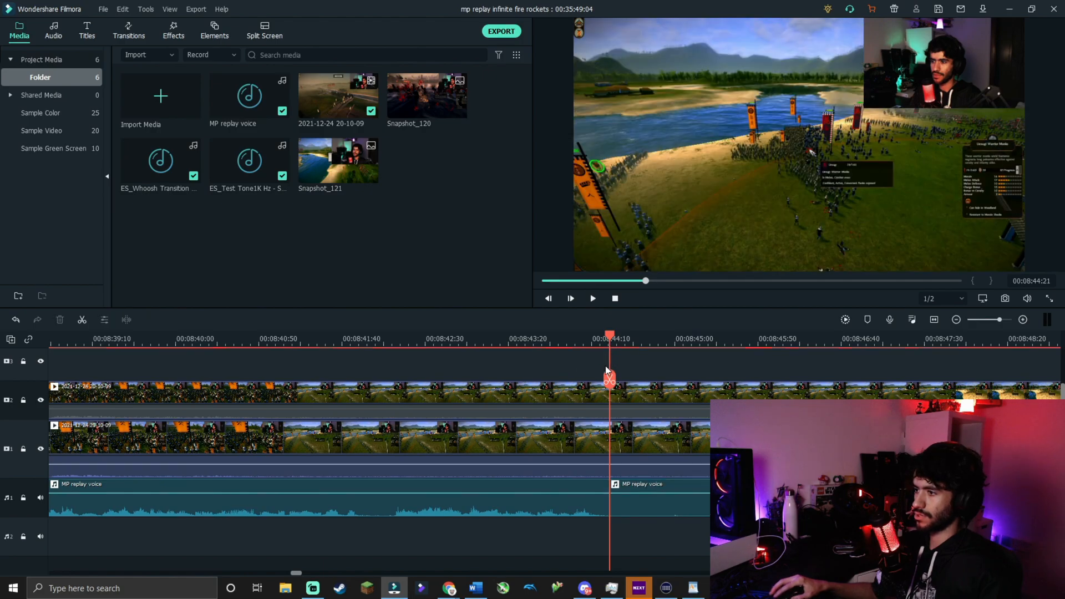
left_click(610, 379)
left_click_drag(610, 347, 587, 343)
left_click(567, 362)
left_click(586, 379)
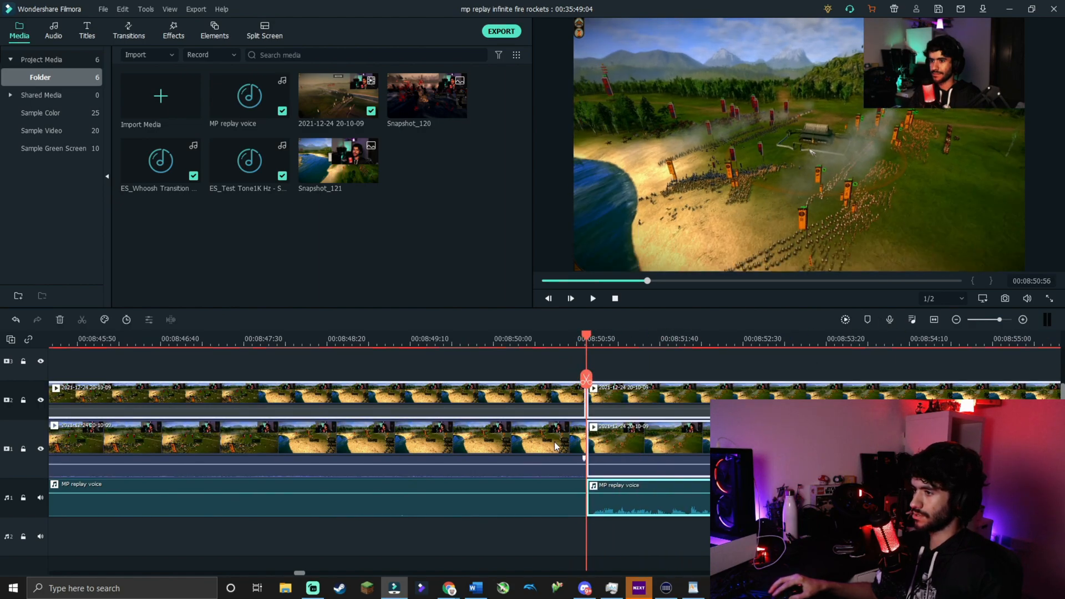
key("Delete")
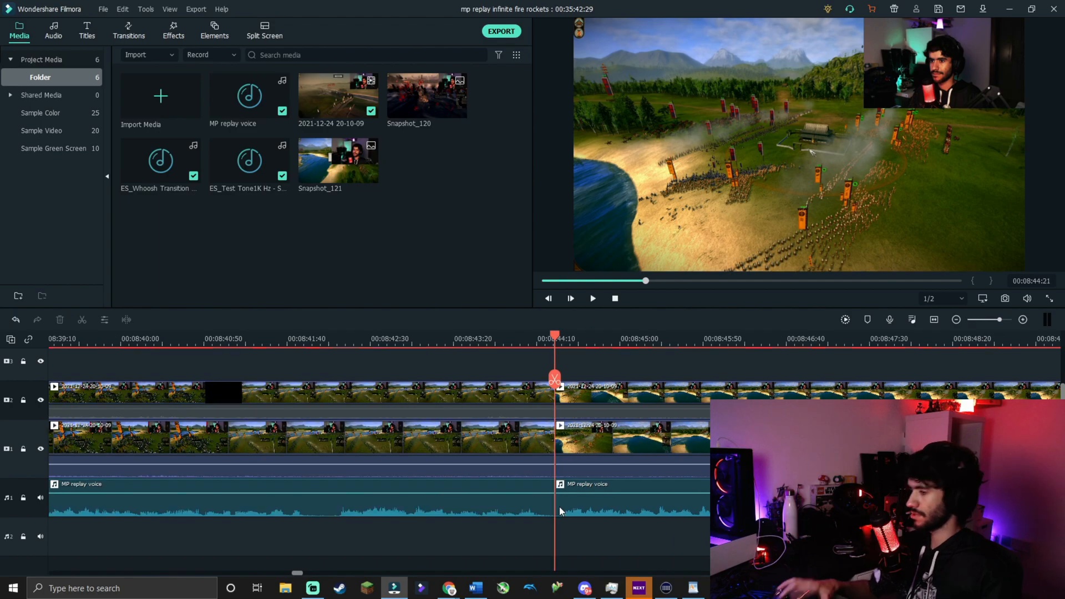
Step: Play across the join at 08:44:21 to check the cut, and save the project
left_click(594, 298)
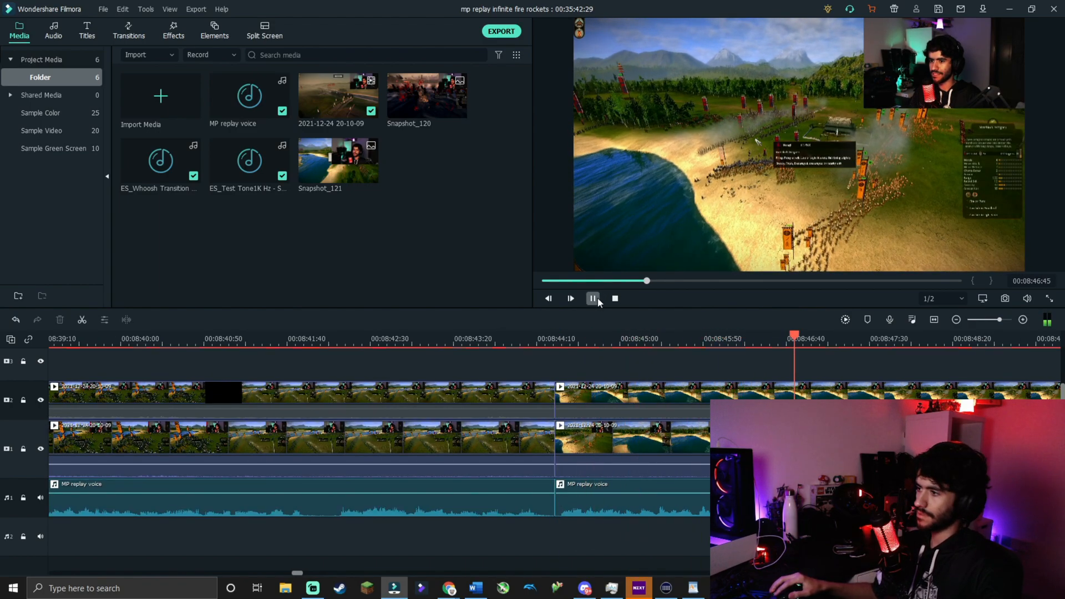
left_click(598, 298)
left_click(104, 8)
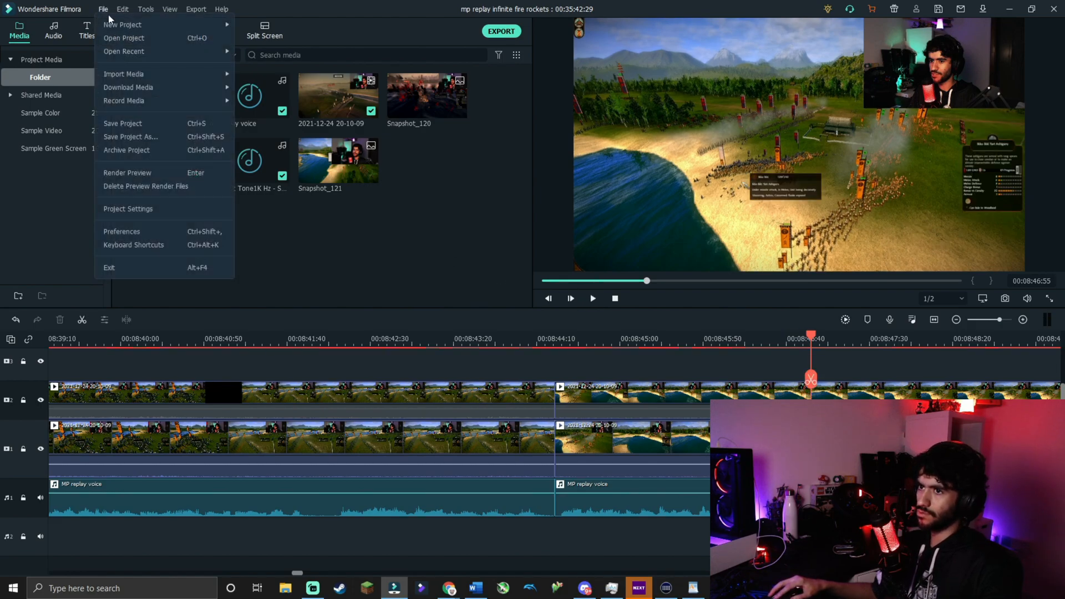
left_click(136, 126)
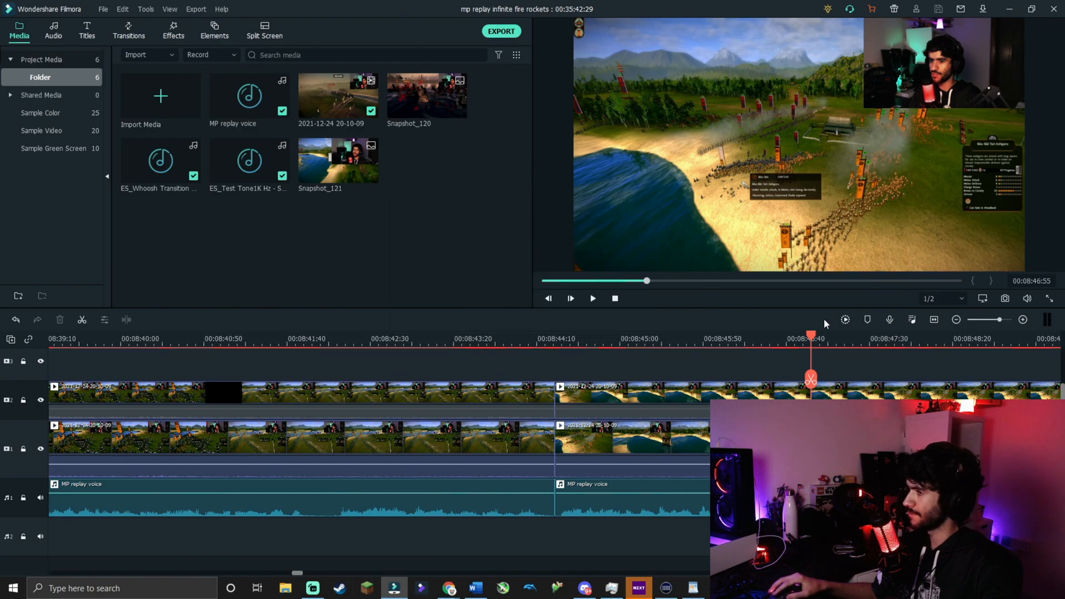
Step: Replay the join around 08:44:21 from just before the cut to check how the commentary flows
left_click_drag(810, 337, 537, 338)
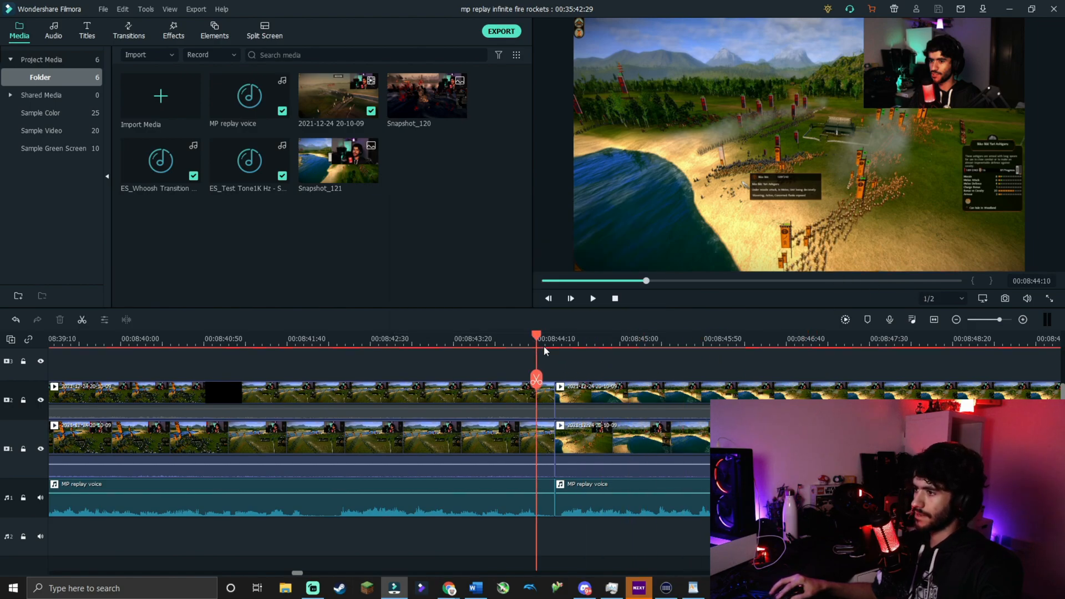
left_click(595, 297)
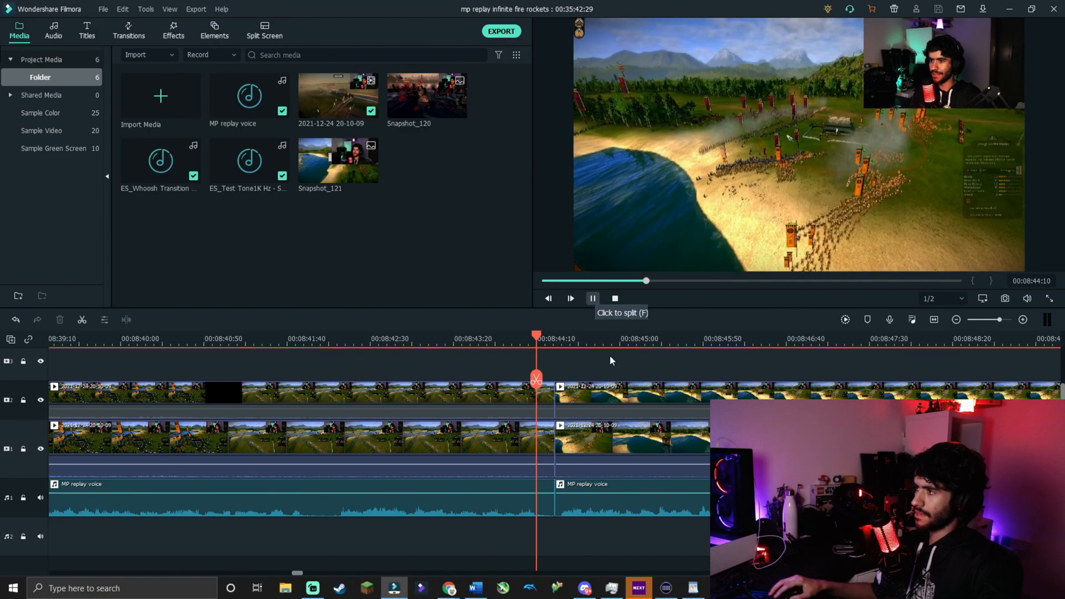
left_click(599, 301)
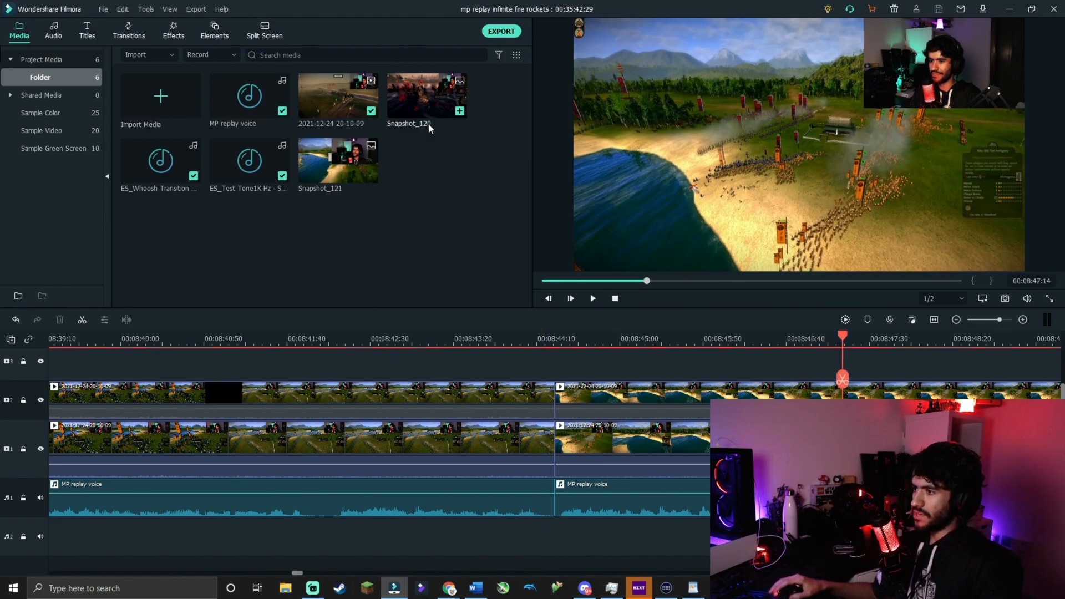
left_click(103, 9)
left_click(415, 250)
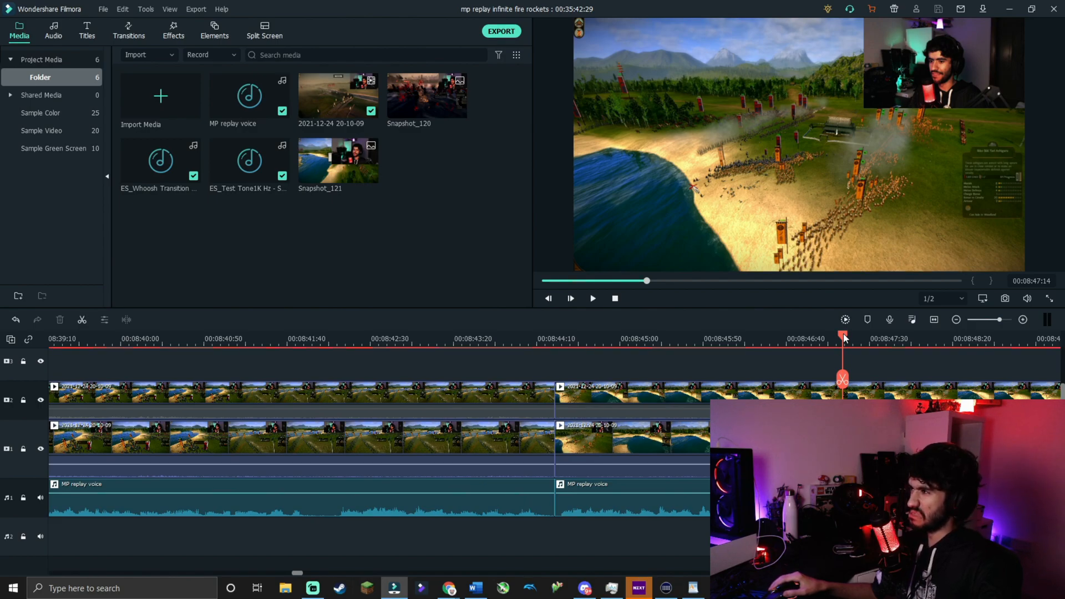
left_click_drag(843, 334, 552, 336)
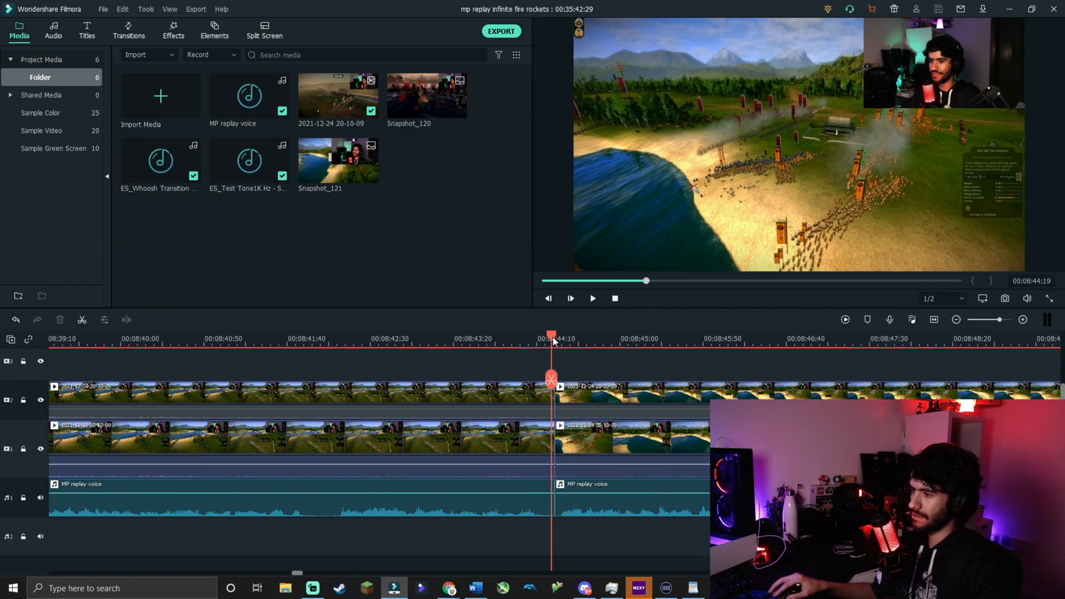
left_click(597, 299)
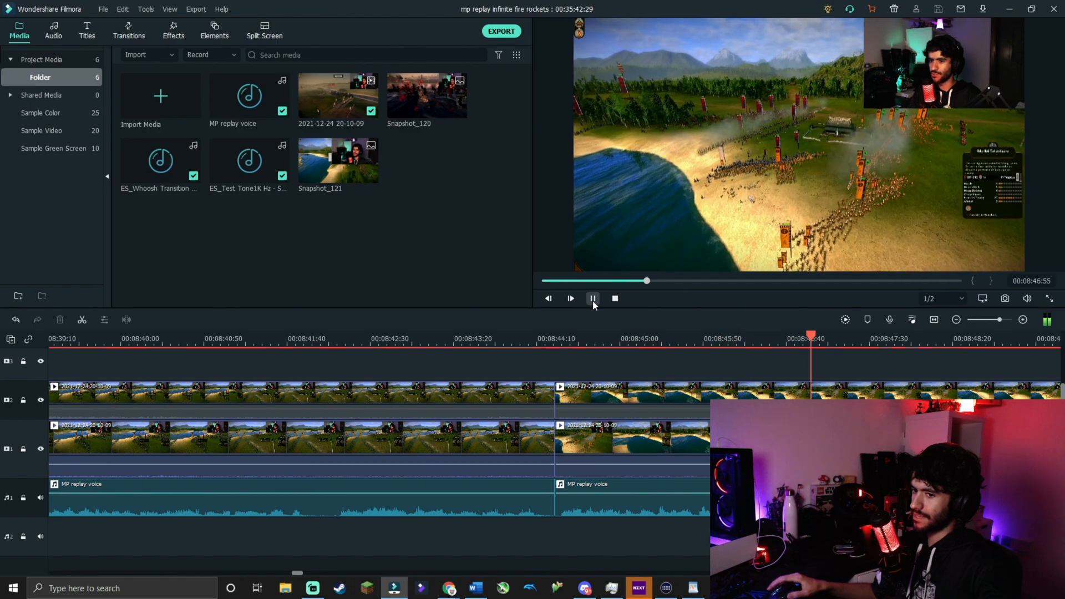
left_click(593, 298)
left_click(96, 7)
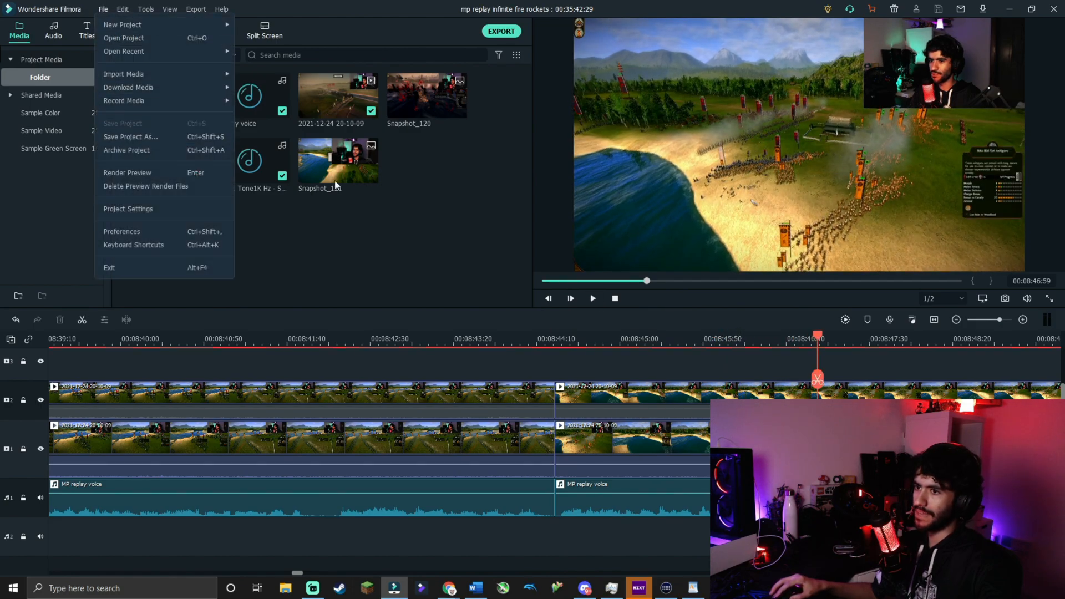
left_click(464, 220)
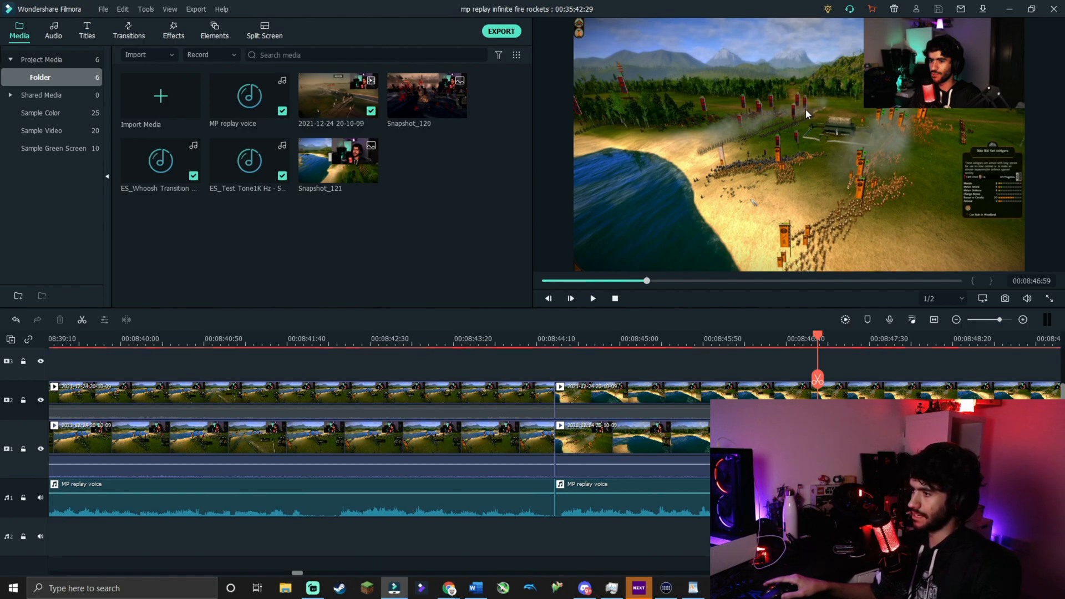
Step: Play the footage from just before the 08:44:21 join to about 08:57:56, checking for further pauses
left_click_drag(817, 337, 540, 336)
left_click(593, 299)
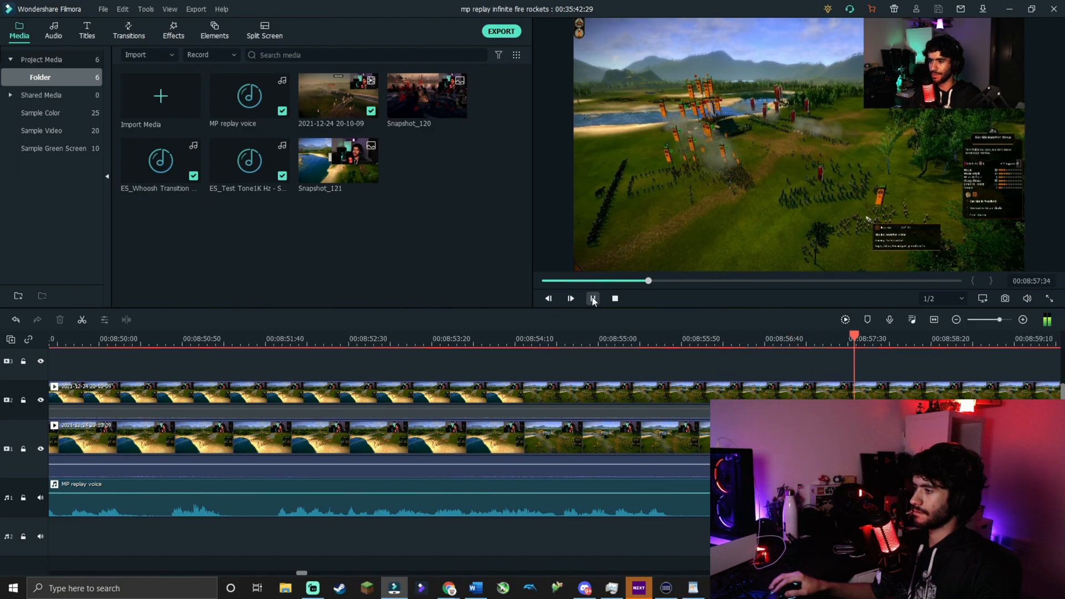
left_click(593, 299)
left_click_drag(906, 338, 896, 338)
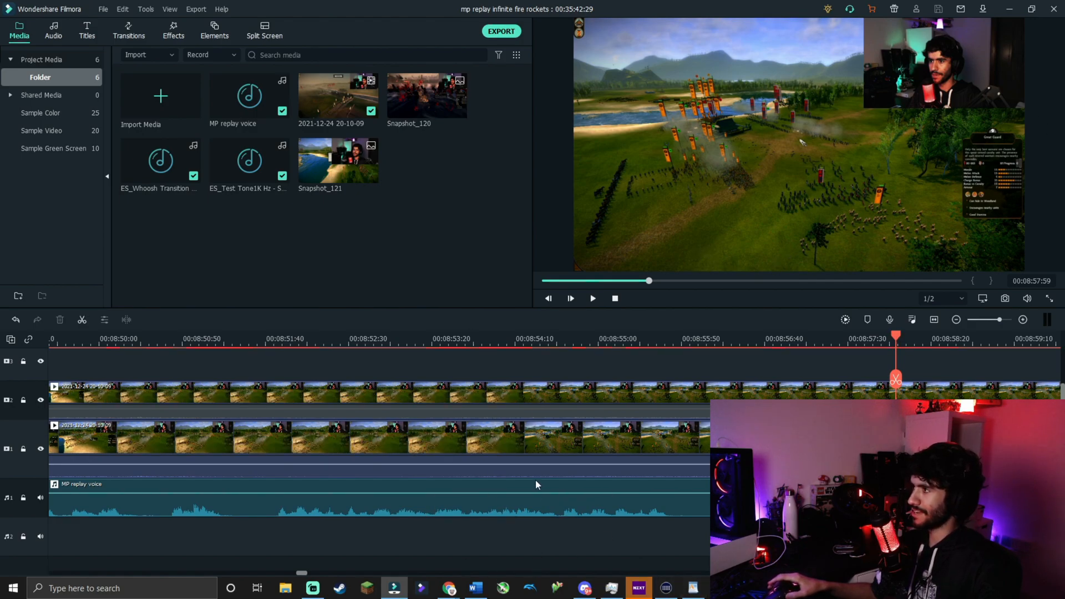
left_click(891, 333)
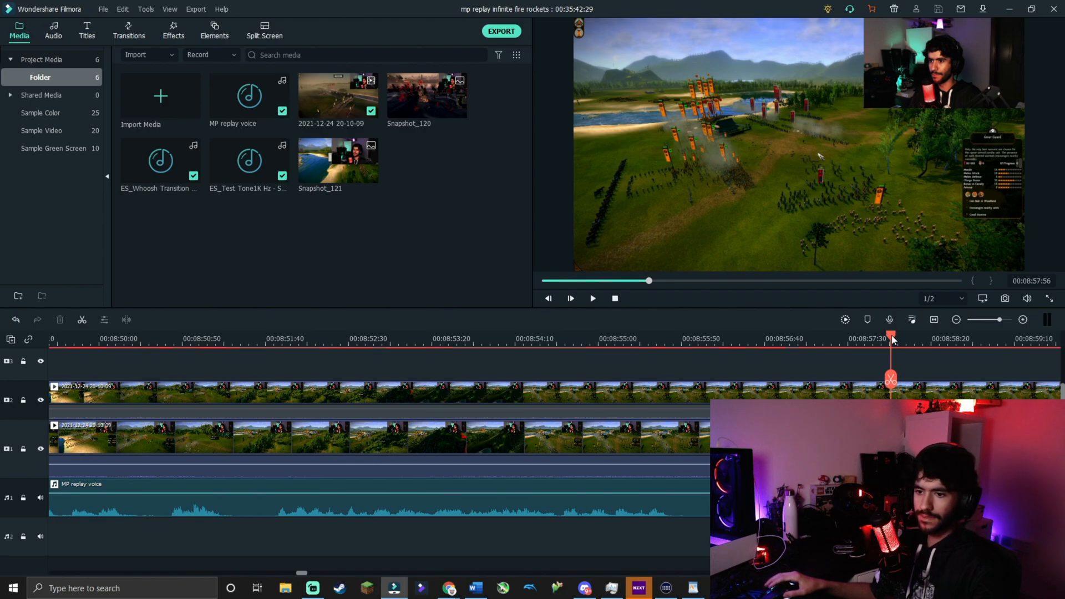
Step: Replay the footage leading up to 08:58, and continue from 08:51:10 past 09:16:52 to listen for pauses
left_click_drag(892, 336, 89, 357)
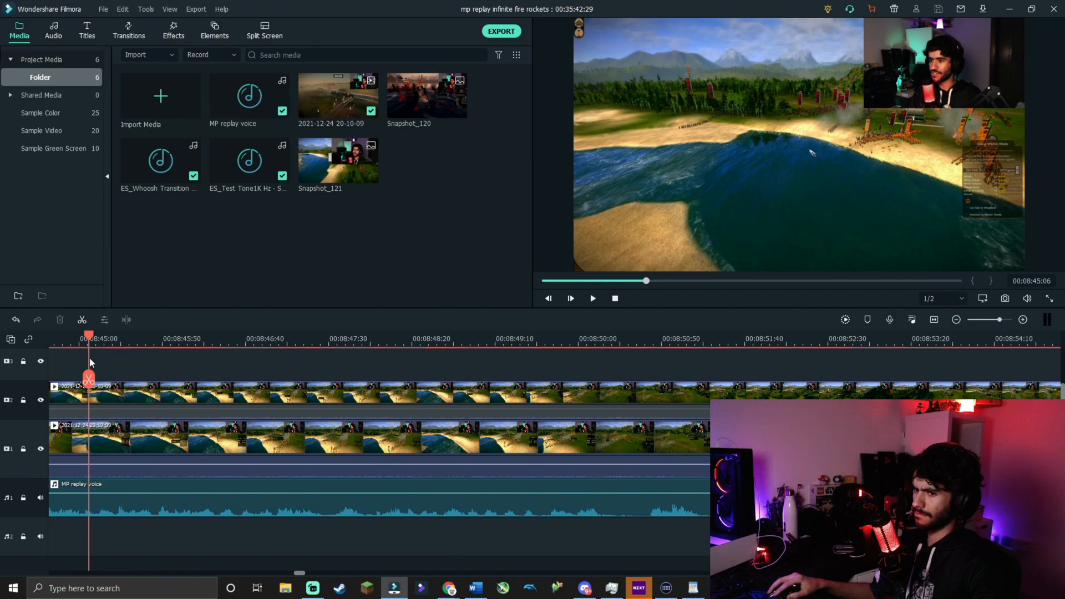
left_click_drag(90, 359, 477, 356)
left_click(592, 302)
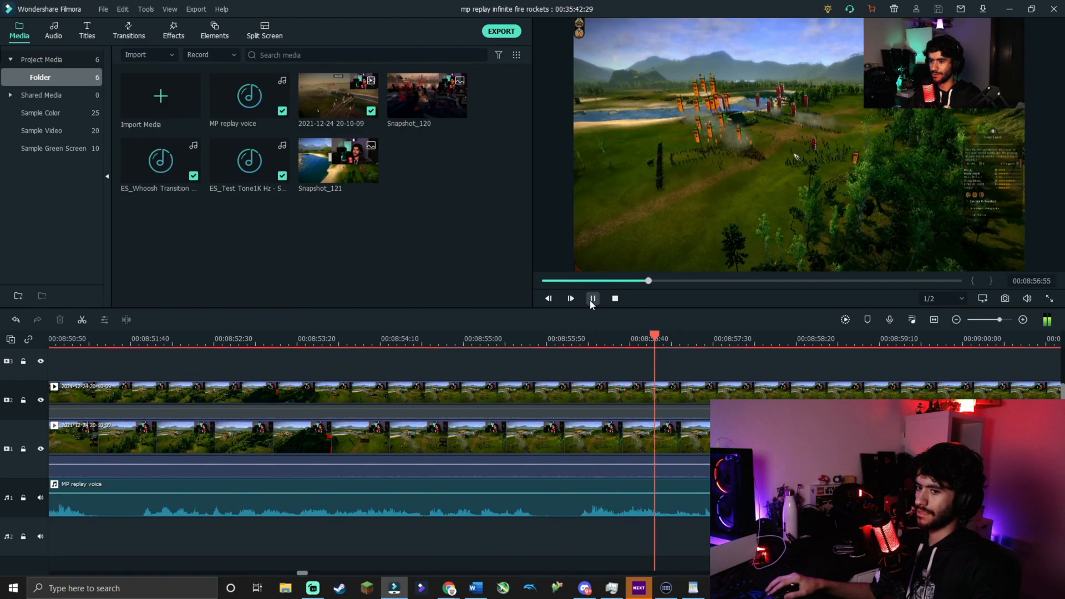
left_click(591, 301)
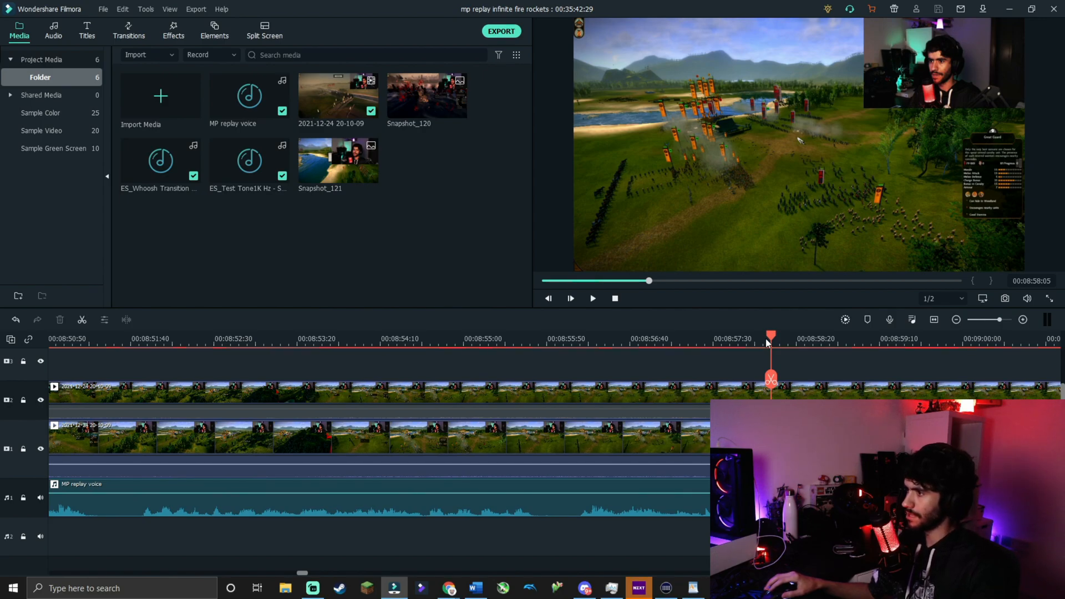
left_click_drag(767, 338, 537, 336)
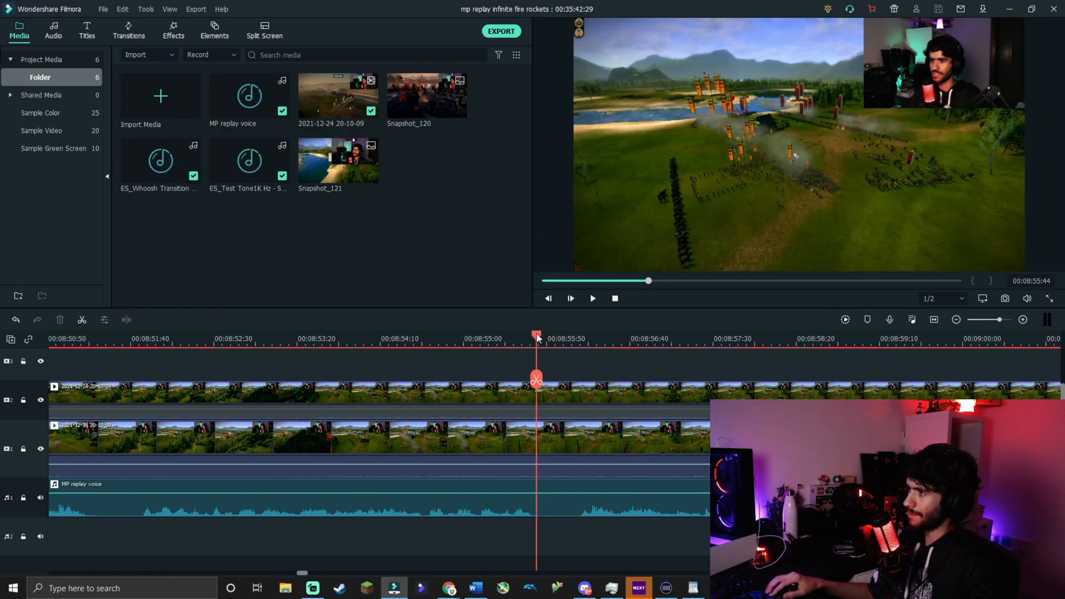
left_click_drag(537, 337, 450, 350)
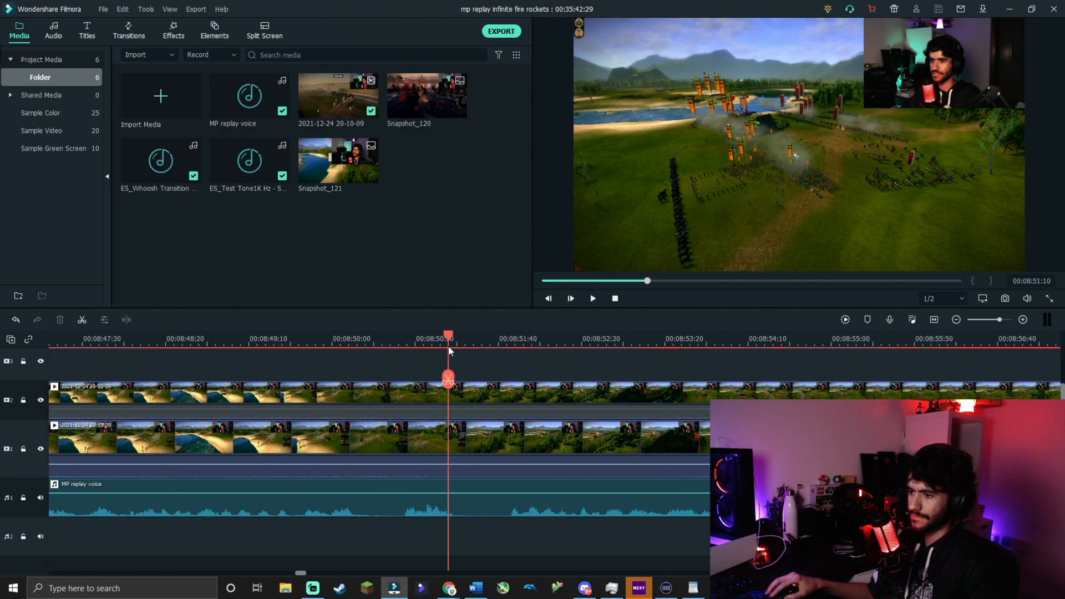
left_click(593, 299)
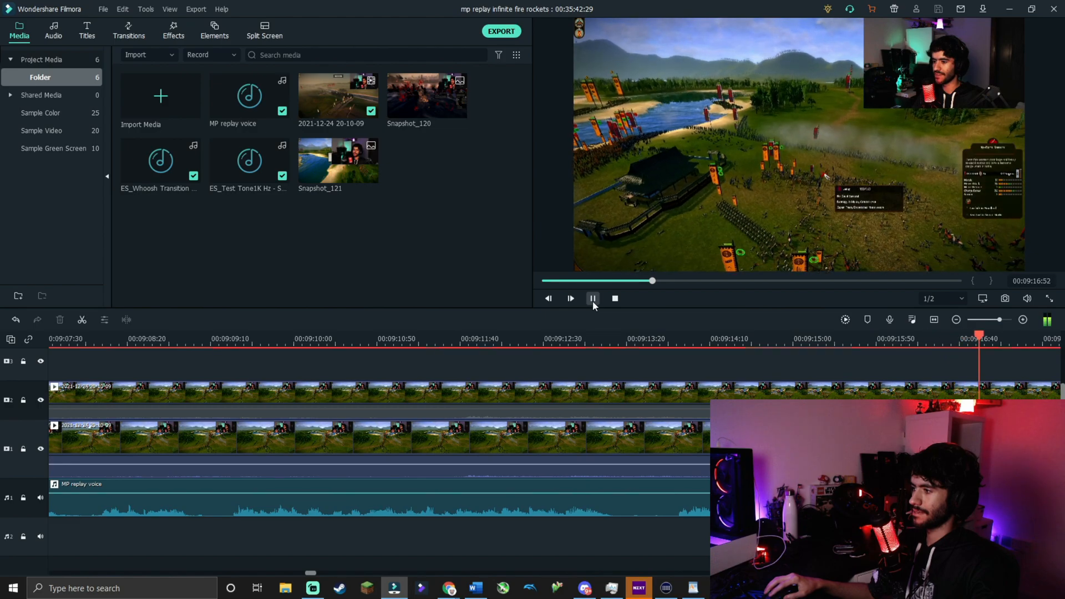
left_click(593, 302)
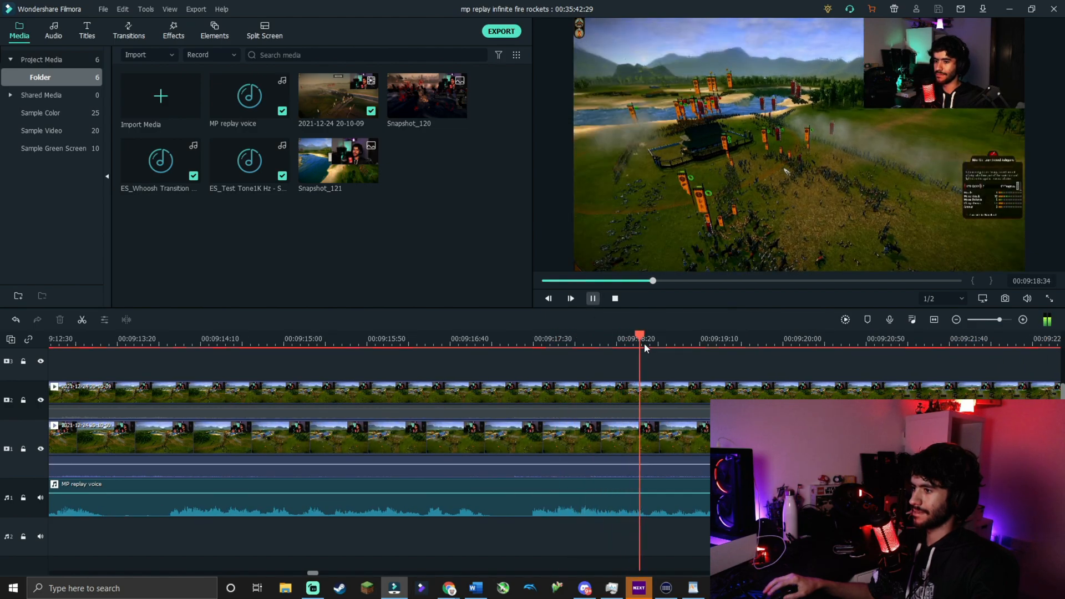
Step: Split all tracks at about 09:13:15 and at 09:13:49 and ripple-delete the silent segment between the cuts
left_click_drag(635, 340, 166, 353)
left_click(110, 378)
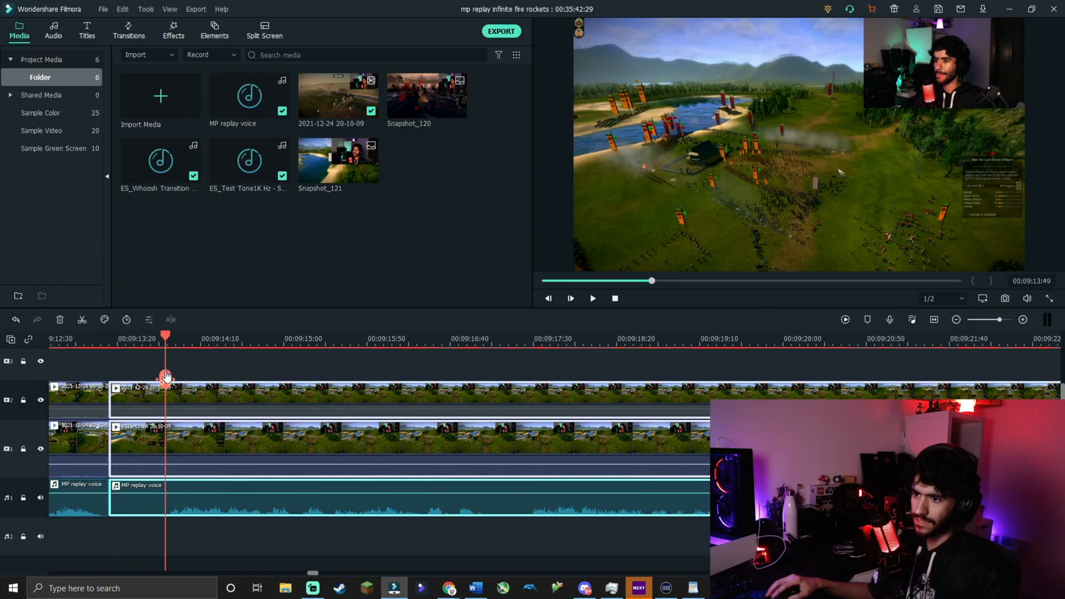
left_click(166, 378)
left_click(136, 444)
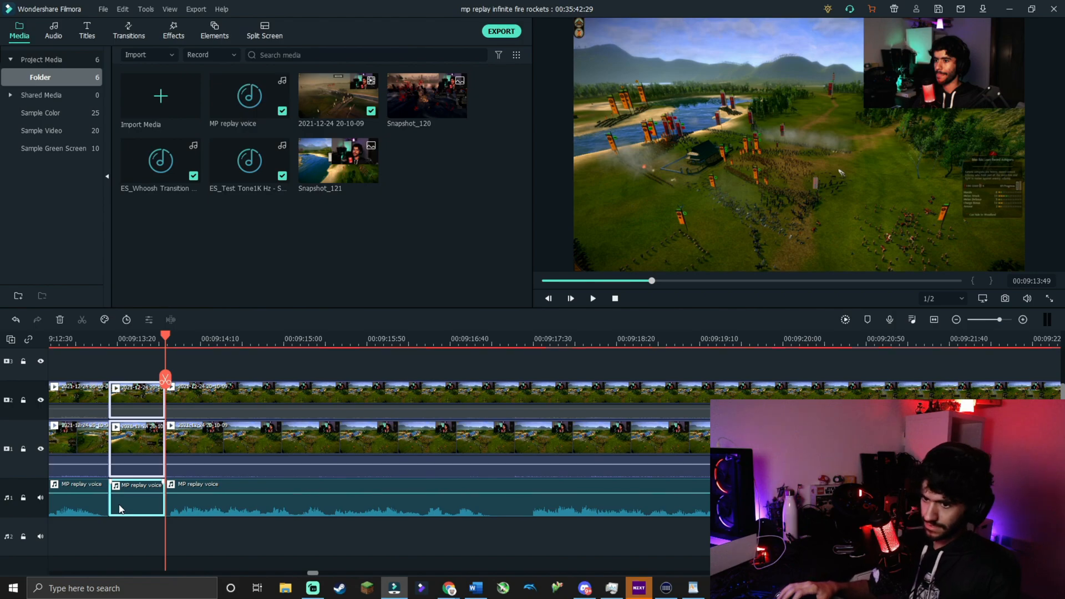
key("Delete")
Step: Split all tracks at 09:16:30 and 09:16:54 and ripple-delete the short segment between the cuts
left_click_drag(108, 380, 474, 345)
left_click(438, 384)
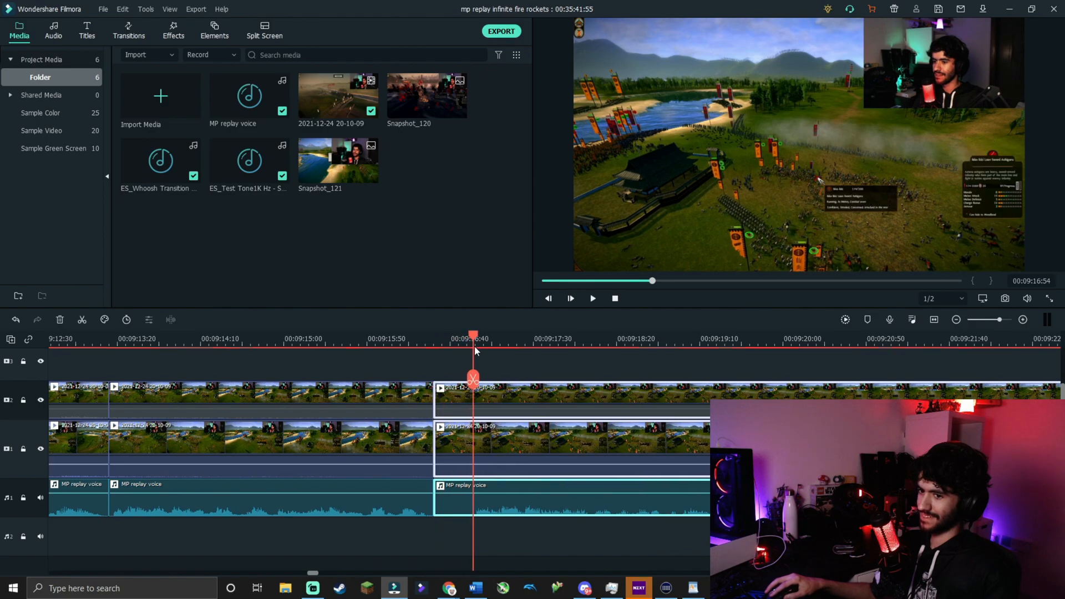
left_click(473, 379)
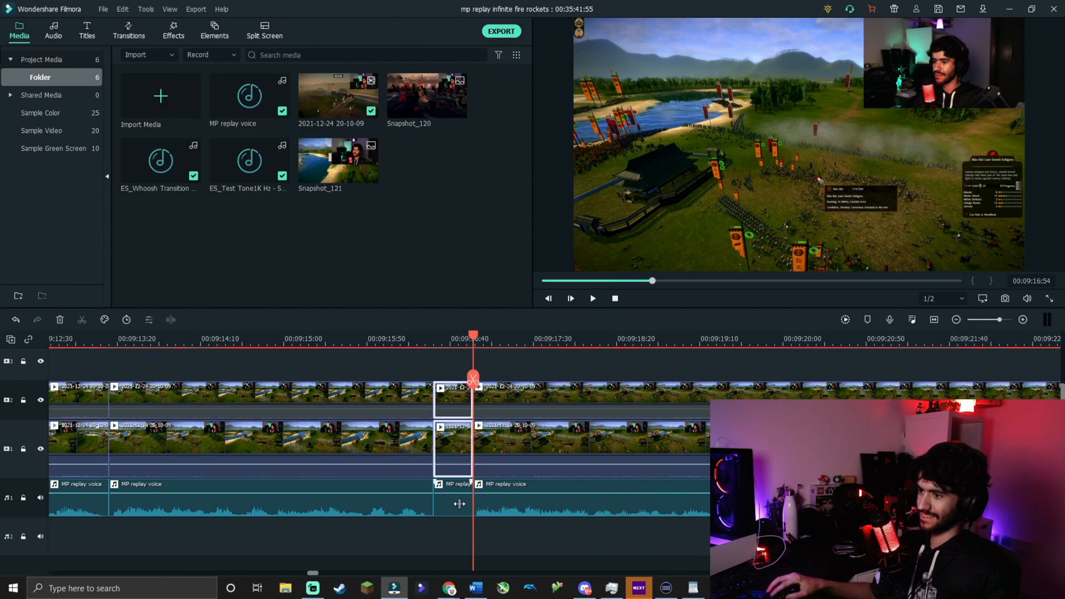
key("Delete")
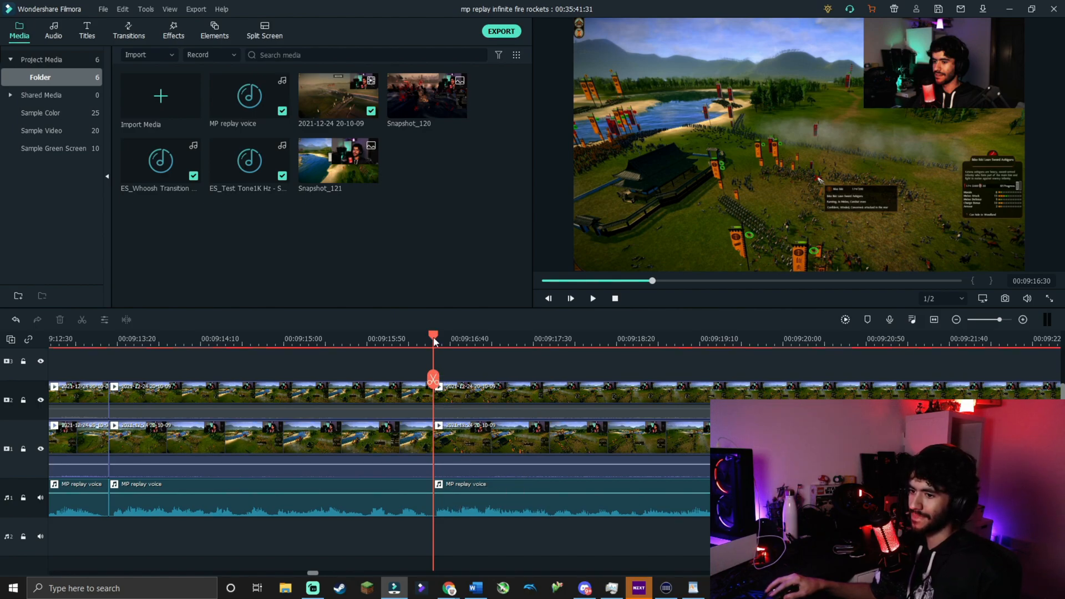
Step: Replay the footage from 09:12:18 to check the two joins at 09:13 and 09:16
left_click_drag(435, 341, 179, 375)
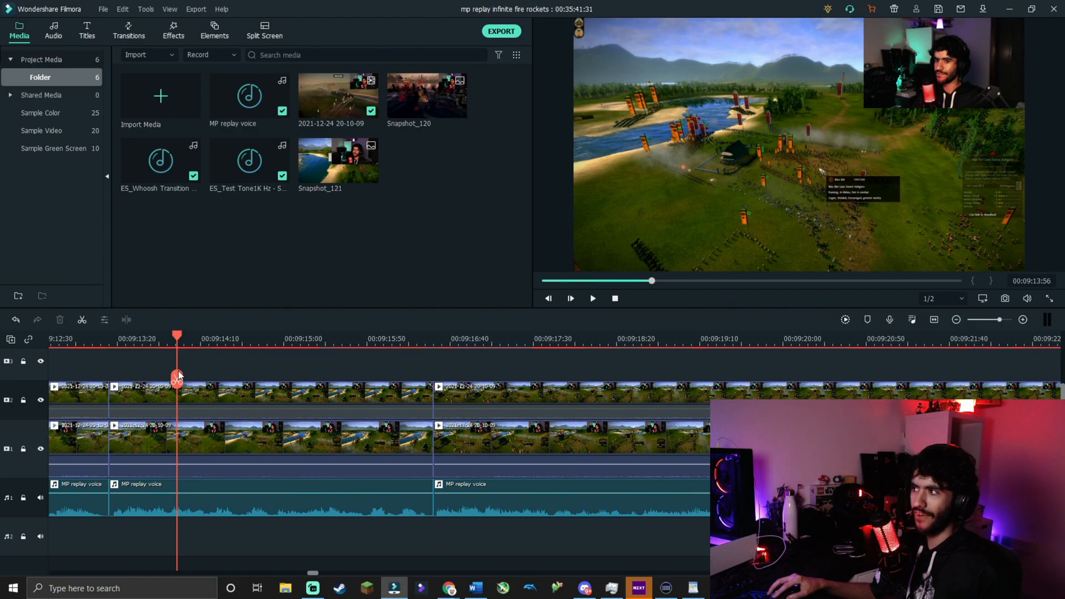
mouse_move(179, 375)
left_mouse_down()
mouse_move(40, 372)
mouse_move(250, 377)
mouse_move(52, 377)
mouse_move(158, 381)
left_mouse_up()
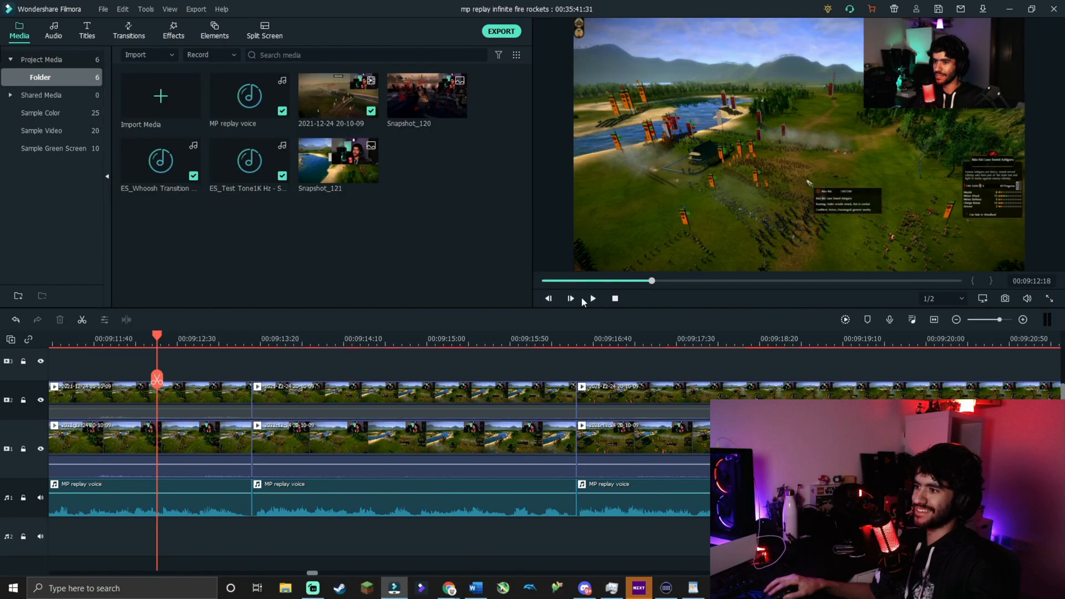
left_click(592, 299)
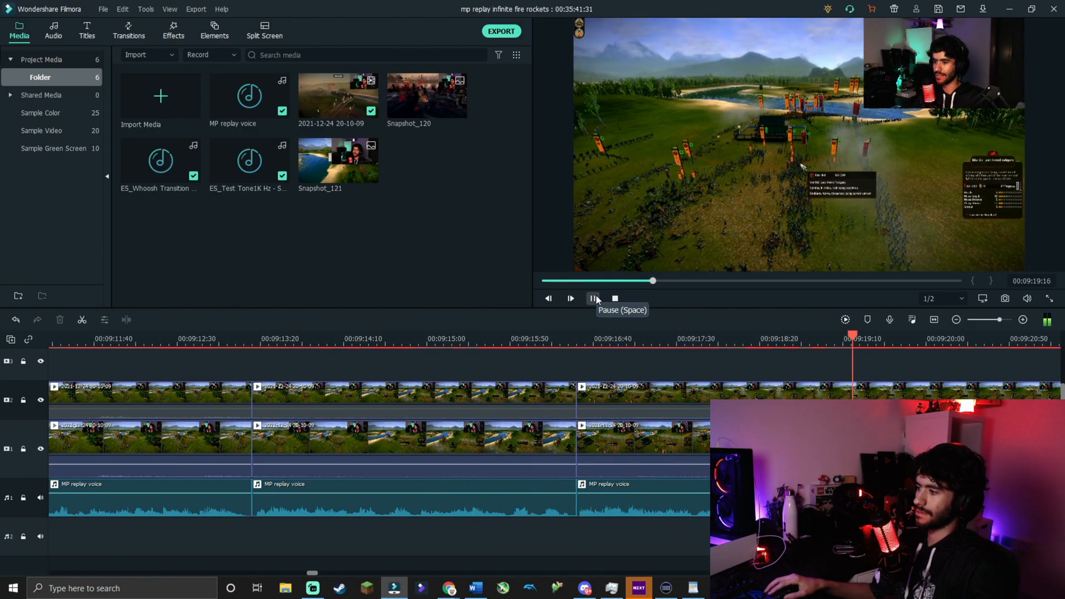
Step: Split all tracks at about 09:19:29 and at 09:21:02 and ripple-delete the silent segment between the cuts
key("space")
left_click(876, 382)
left_click_drag(873, 335, 696, 430)
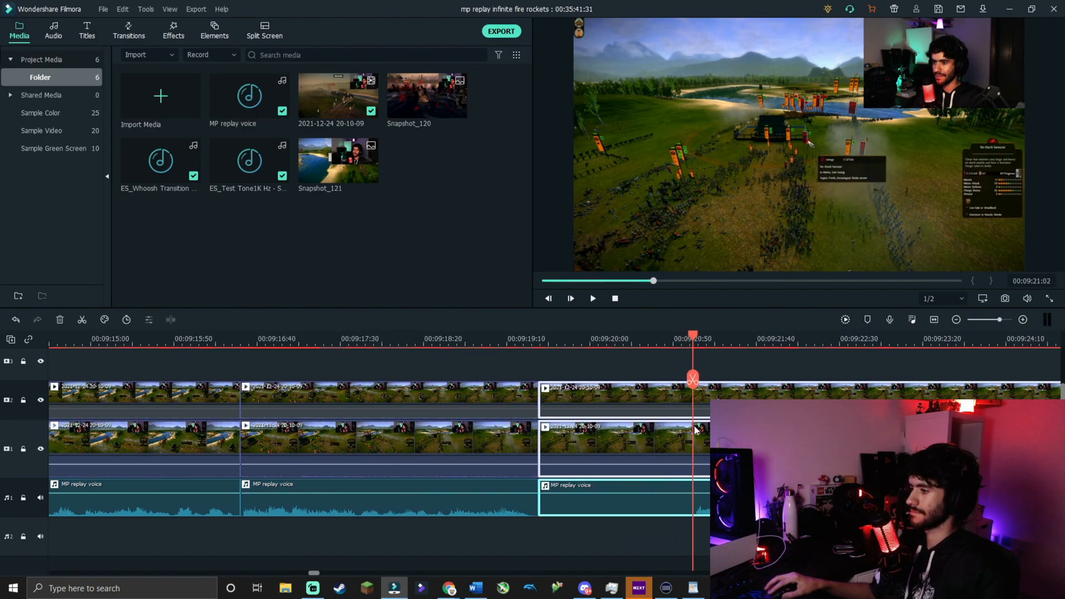
left_click(693, 381)
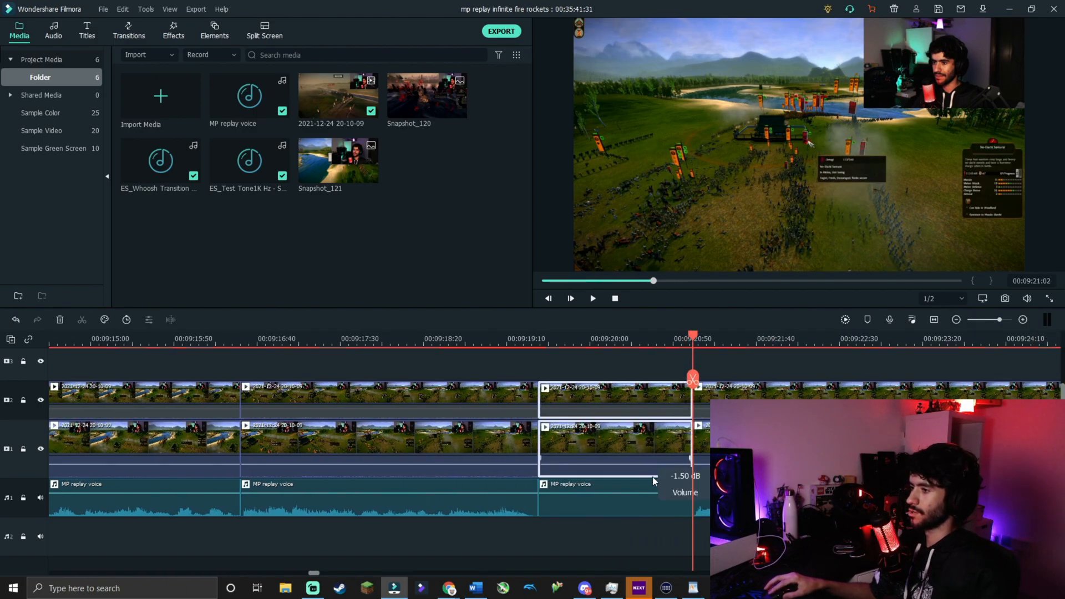
key("Delete")
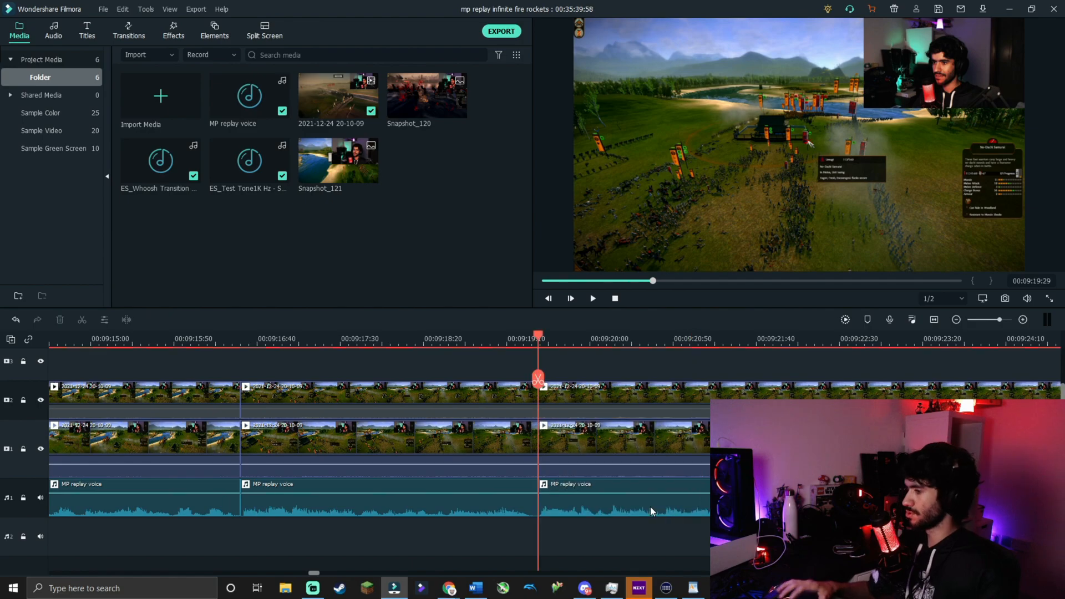
Step: Replay the footage around 09:19 to 09:26 to check the new join and listen for a moment to zoom
left_click(593, 301)
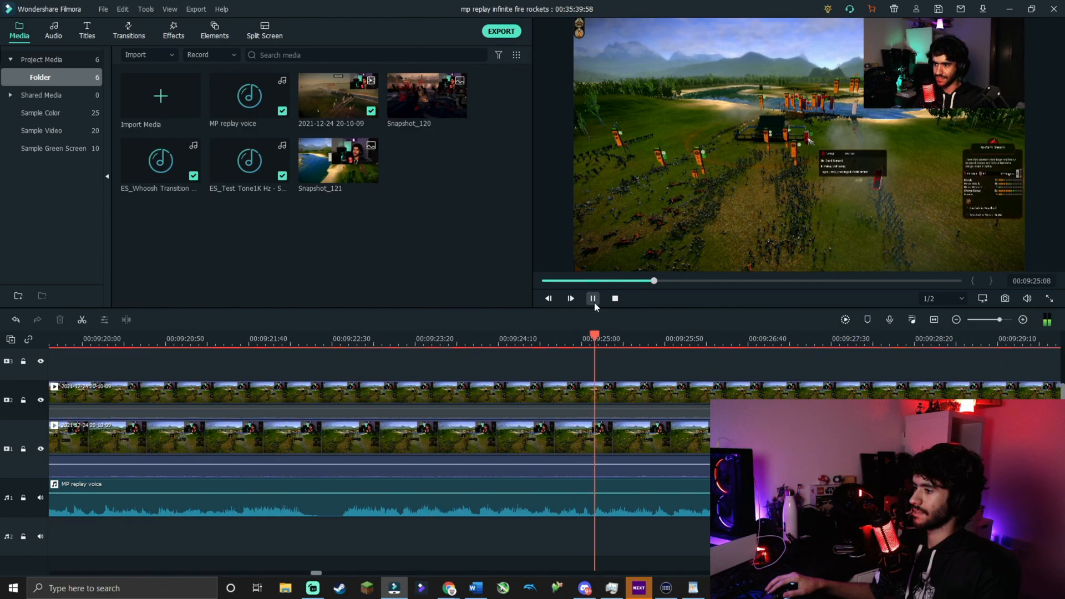
left_click(594, 302)
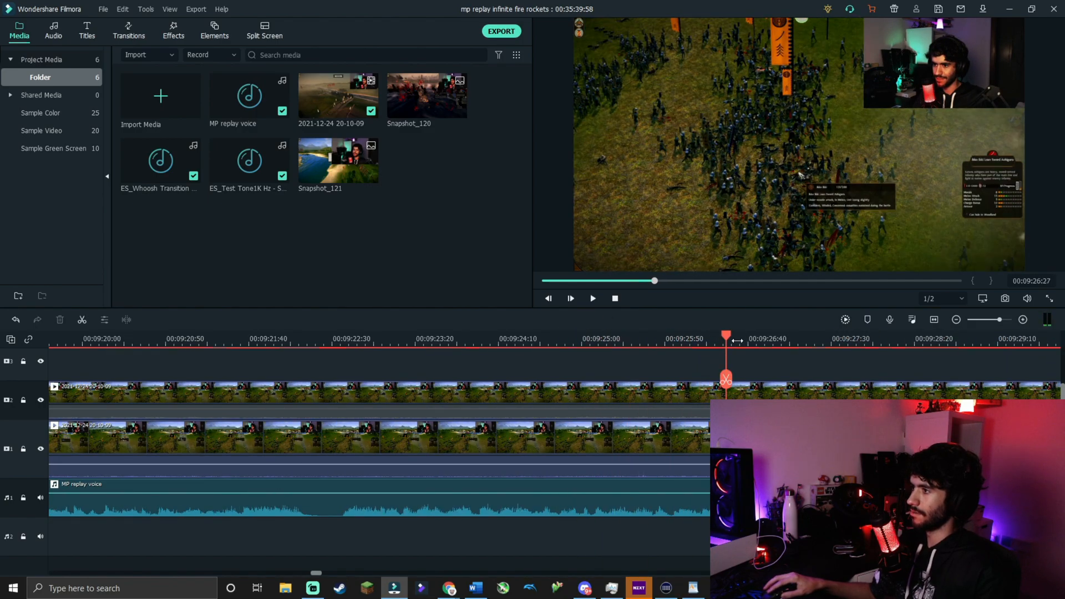
left_click_drag(727, 339, 340, 367)
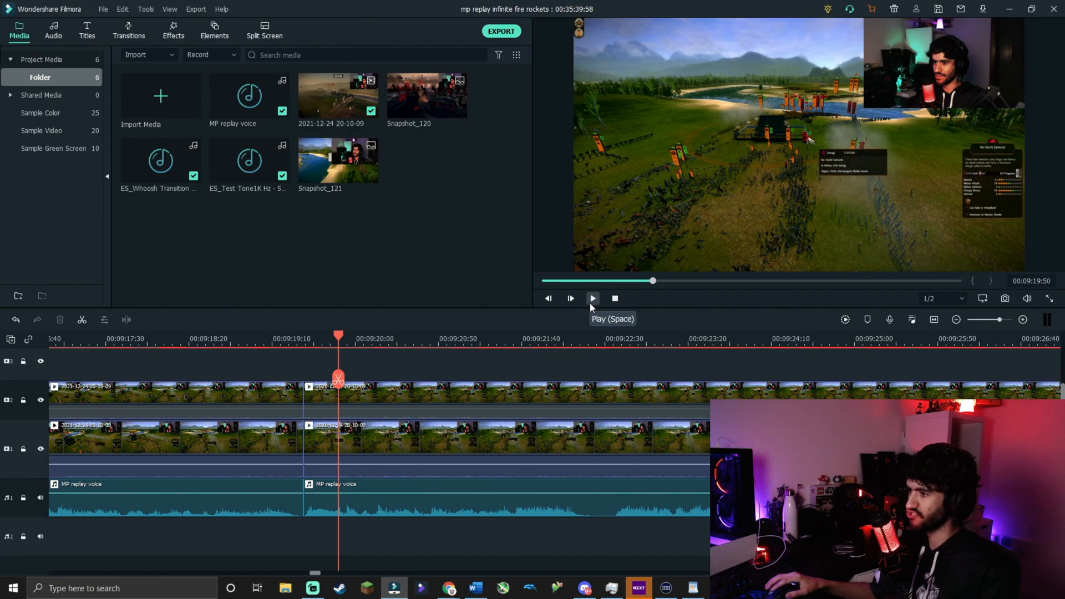
left_click(591, 300)
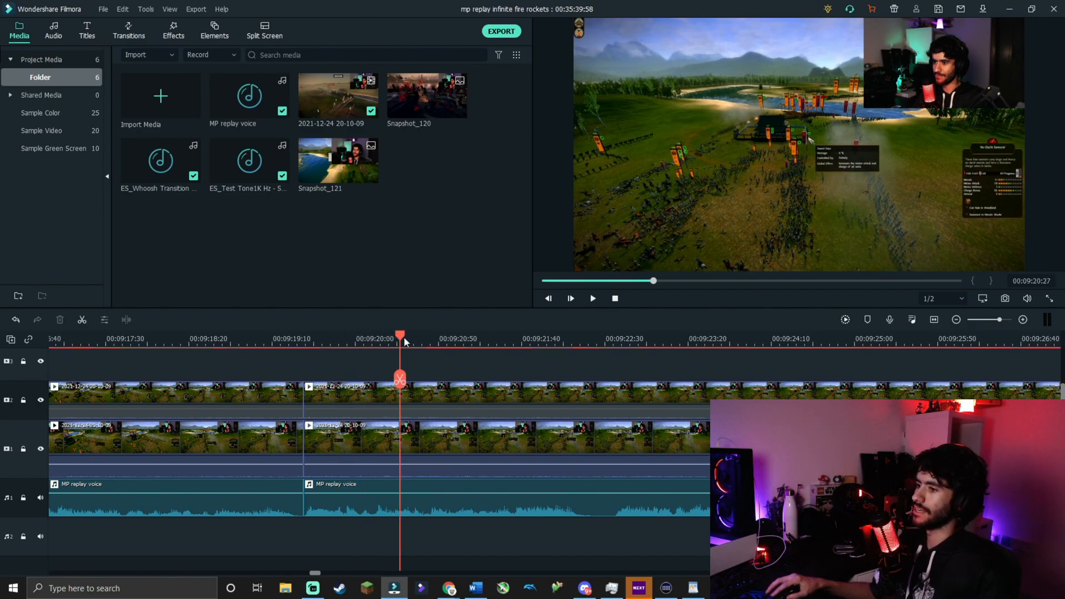
left_click(289, 339)
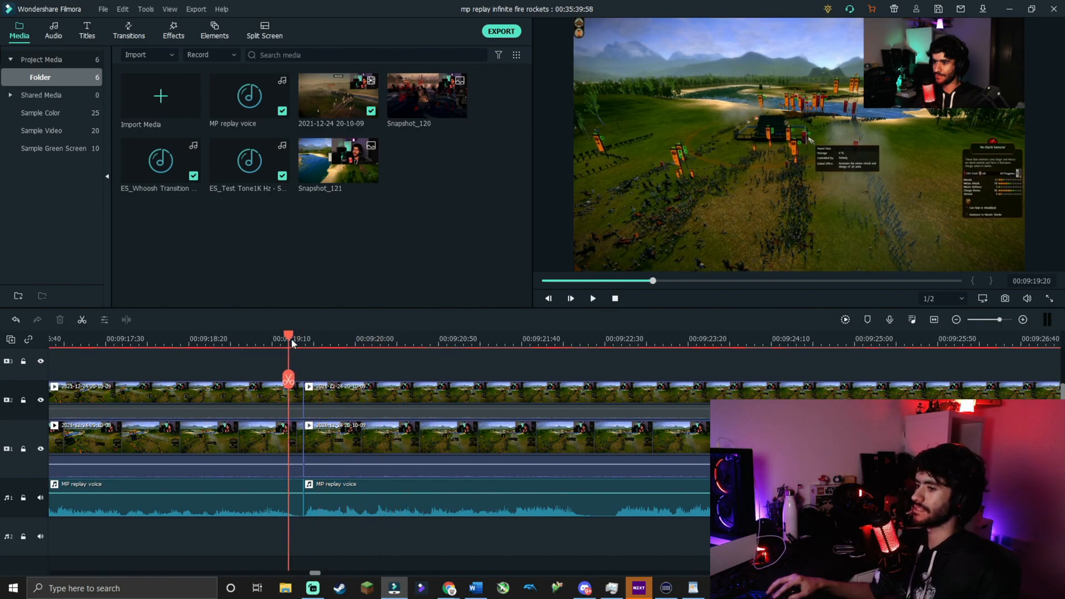
left_click(592, 300)
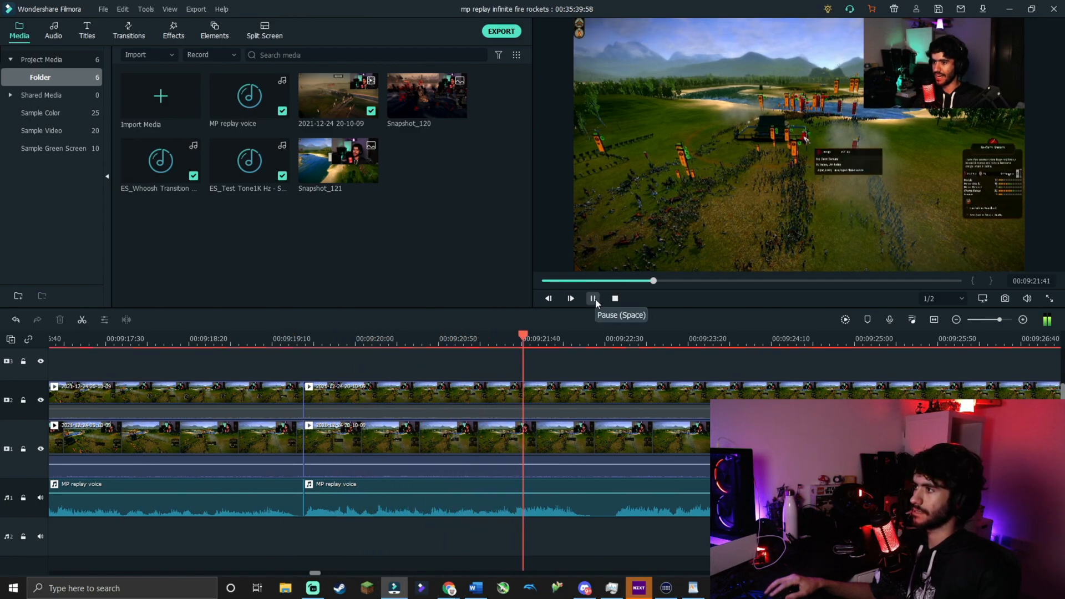
Step: Split only the gameplay clip on video track 1 at 09:21:35 and at about 09:22:12
left_click_drag(609, 380, 513, 353)
left_click(480, 397)
left_click(484, 430)
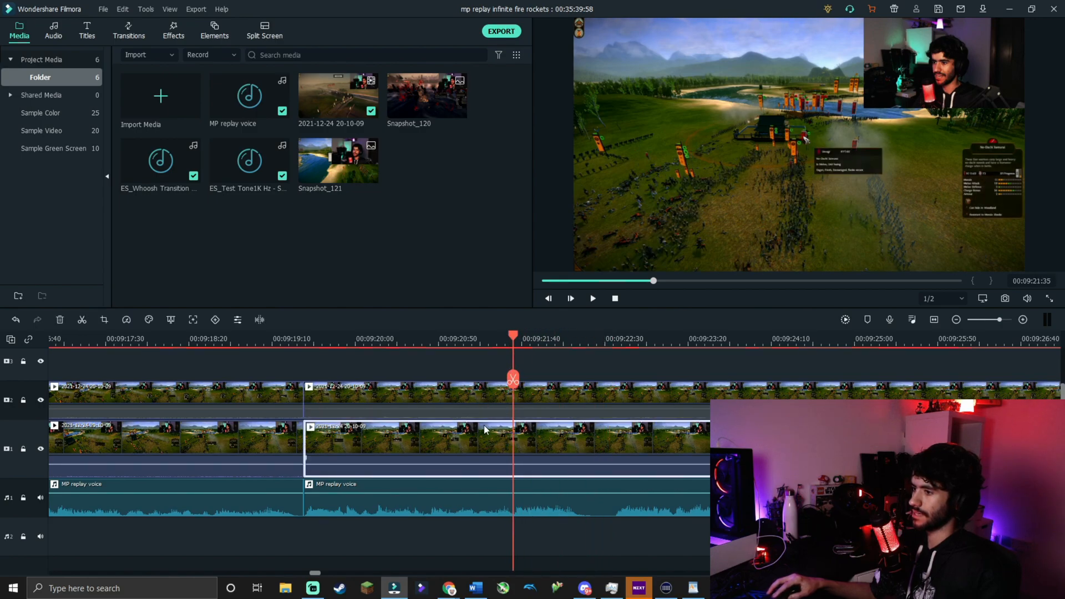
left_click(514, 381)
left_click(593, 298)
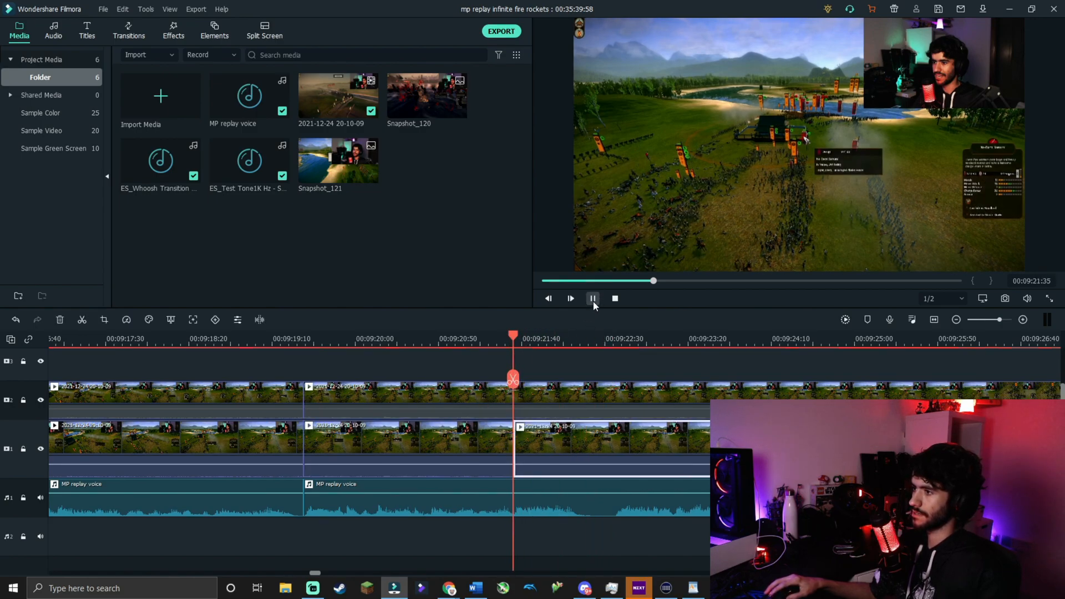
left_click(613, 339)
mouse_move(612, 336)
left_mouse_down()
mouse_move(567, 344)
mouse_move(612, 353)
left_mouse_up()
left_click(574, 380)
left_click(593, 299)
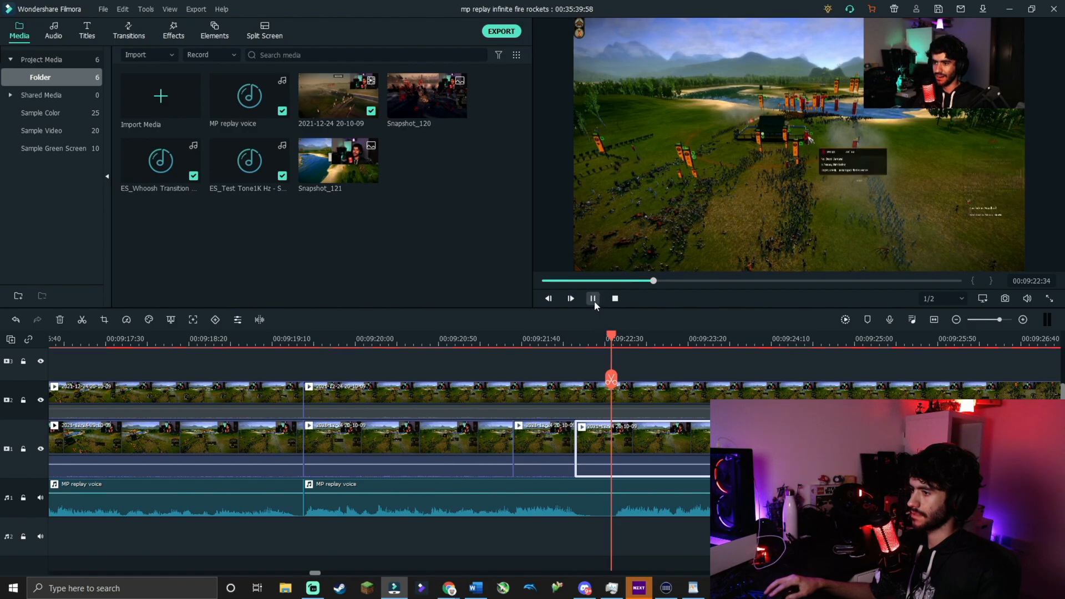
left_click(593, 299)
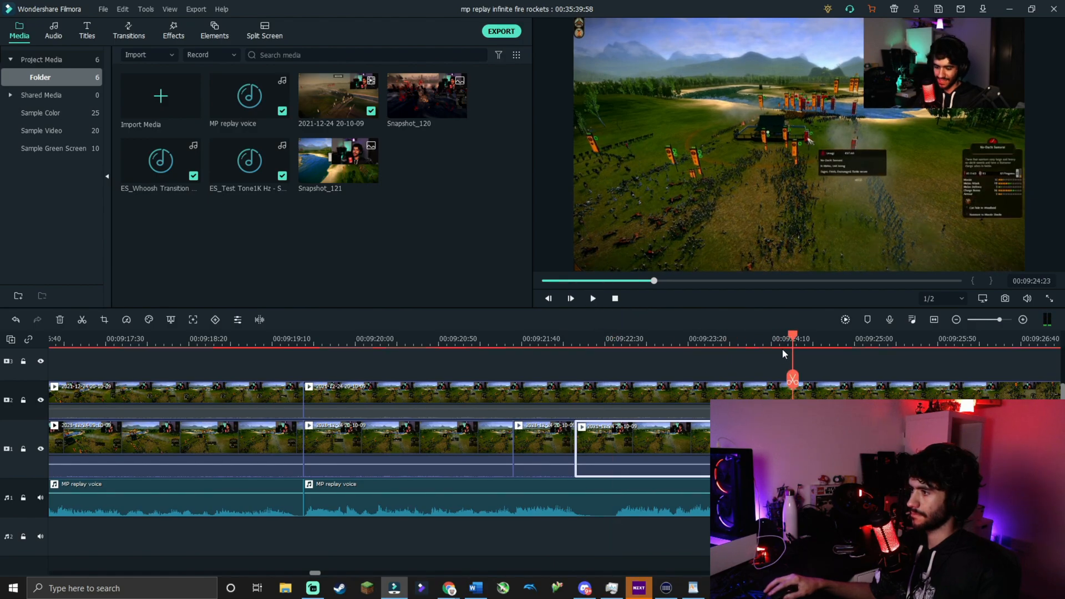
left_click_drag(767, 347, 689, 351)
left_click(691, 374)
left_click(593, 299)
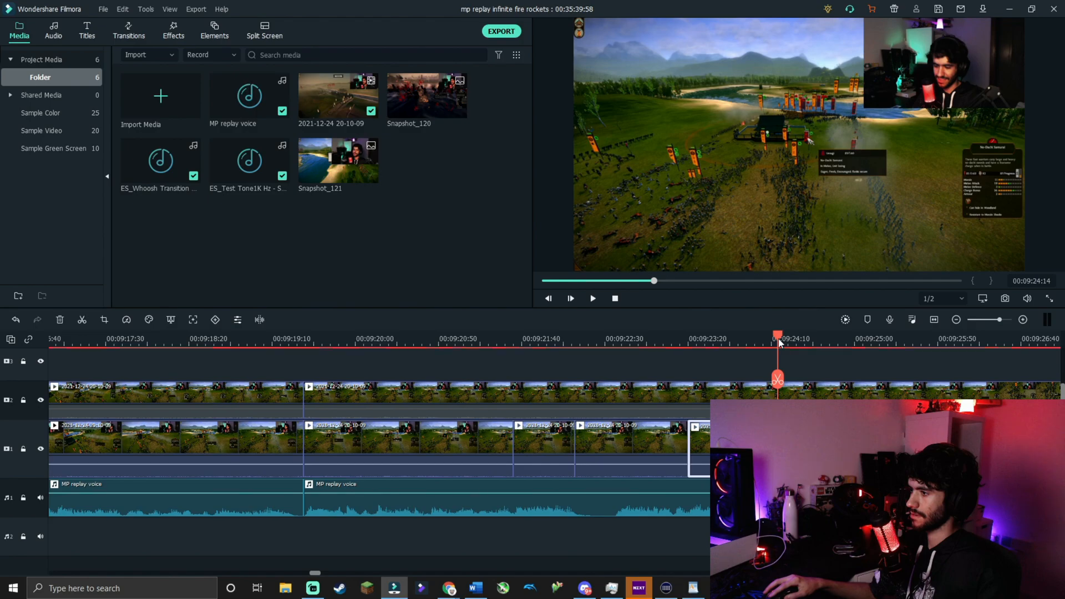
left_click(15, 319)
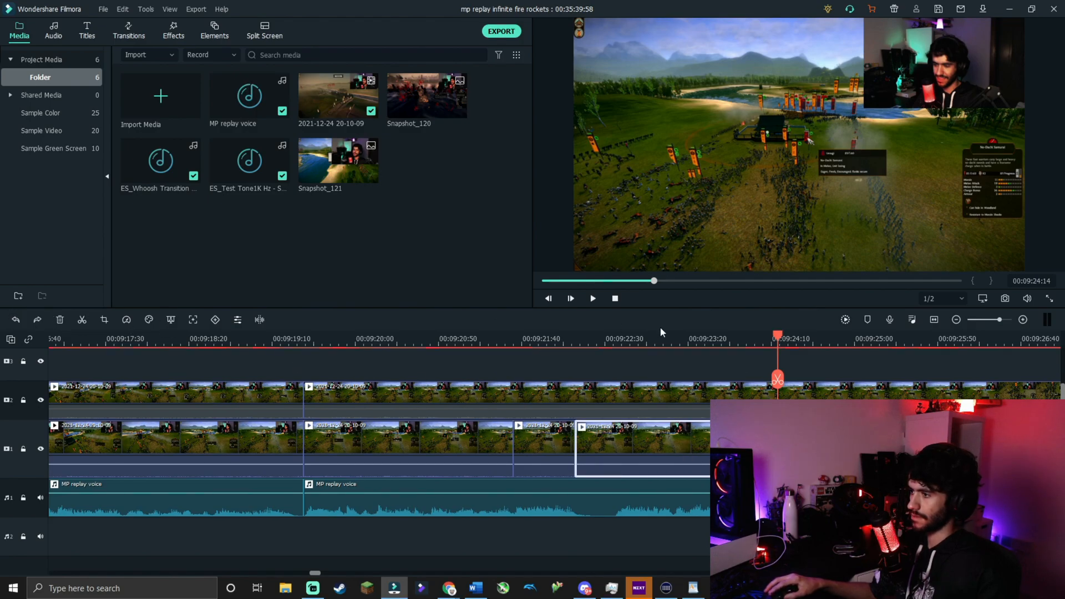
Step: Split the gameplay clip on video track 1 at 09:23:26 and play on from the cut
left_click(697, 341)
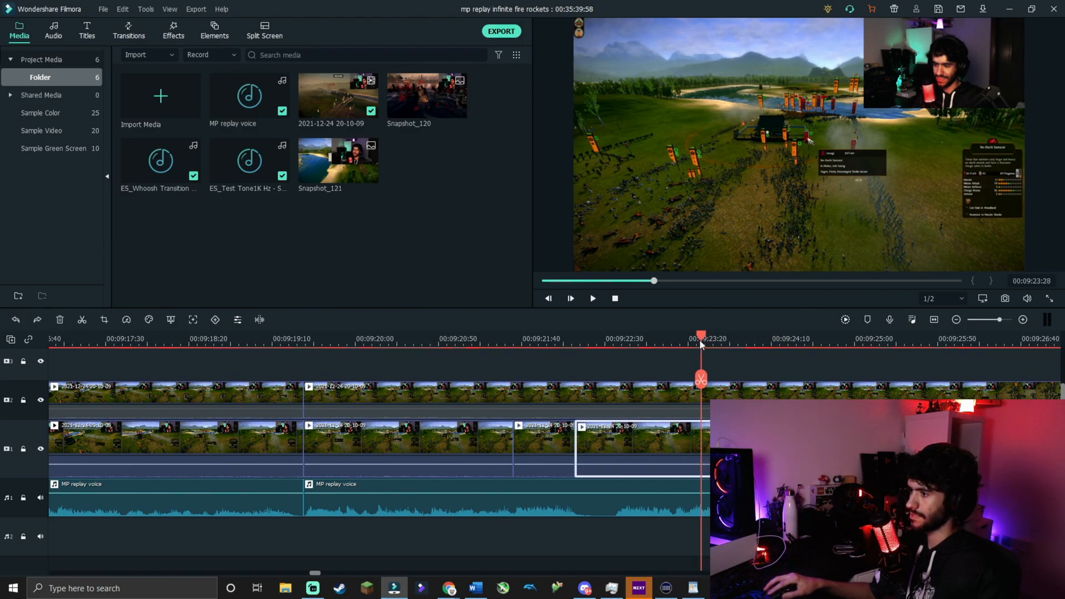
left_click(698, 380)
left_click(593, 299)
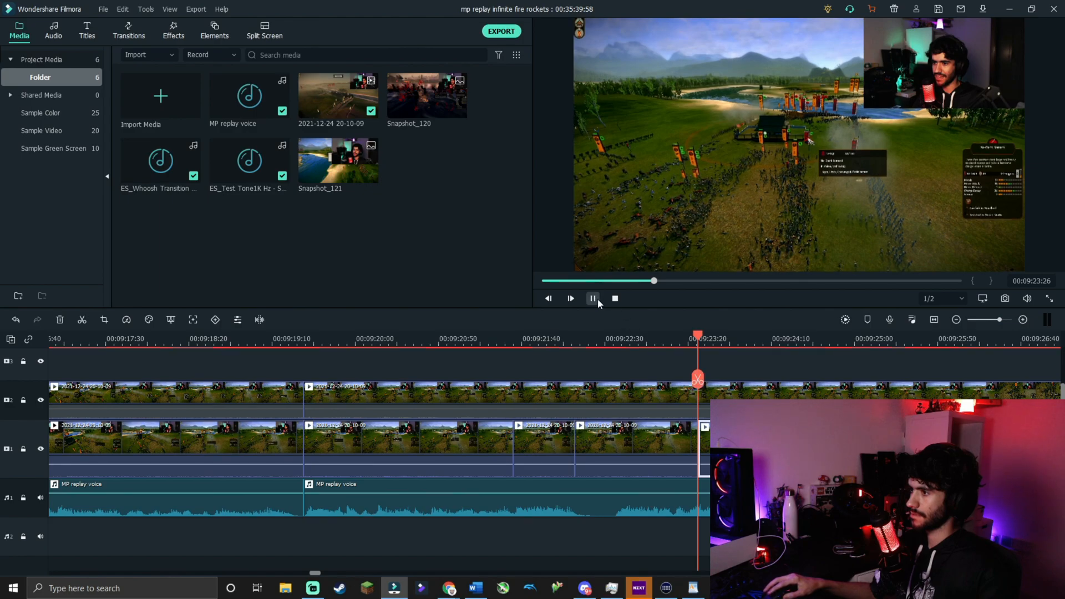
key("space")
left_click_drag(787, 344, 404, 376)
left_click(635, 429)
left_click(572, 433)
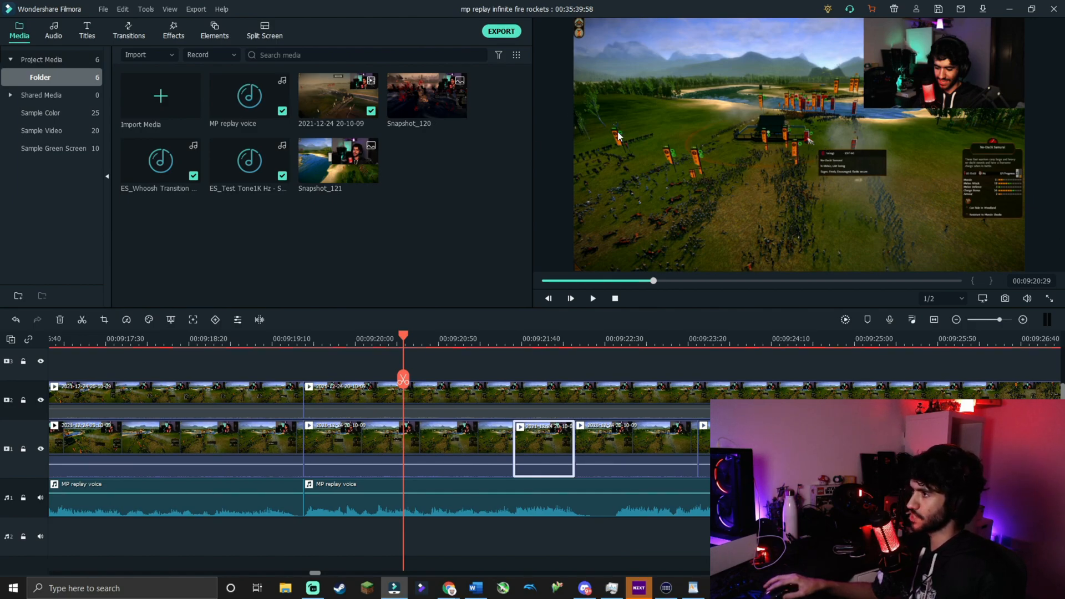
left_click_drag(395, 336, 442, 341)
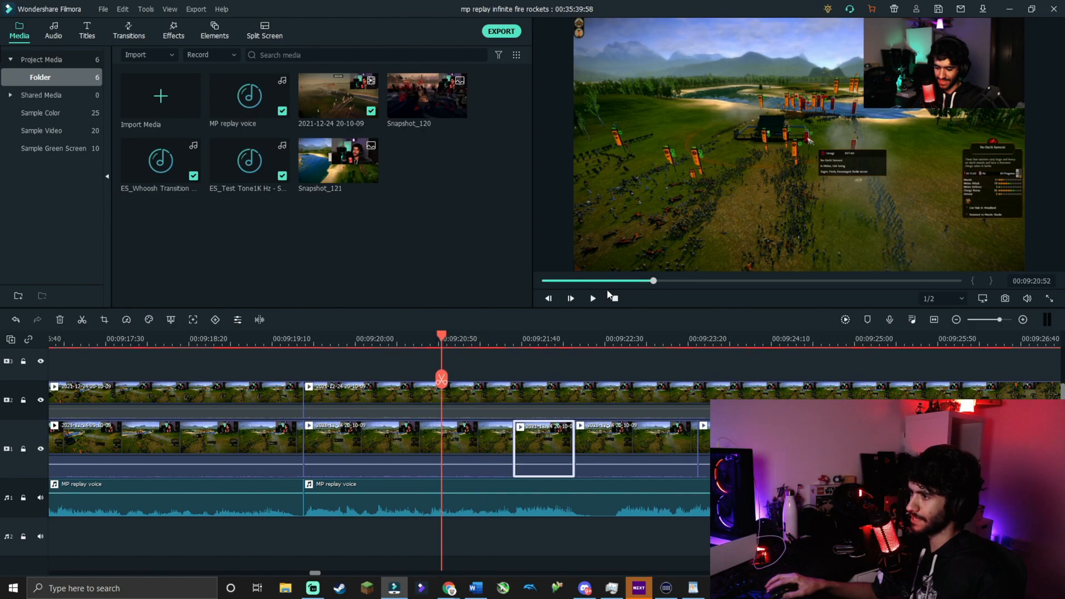
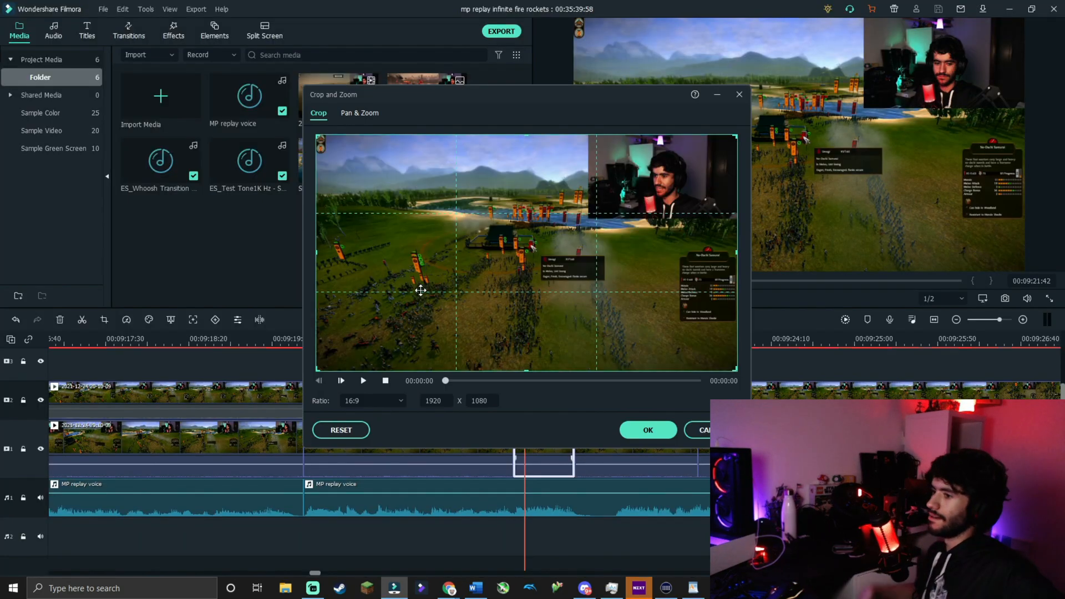
left_click(736, 95)
left_click(106, 10)
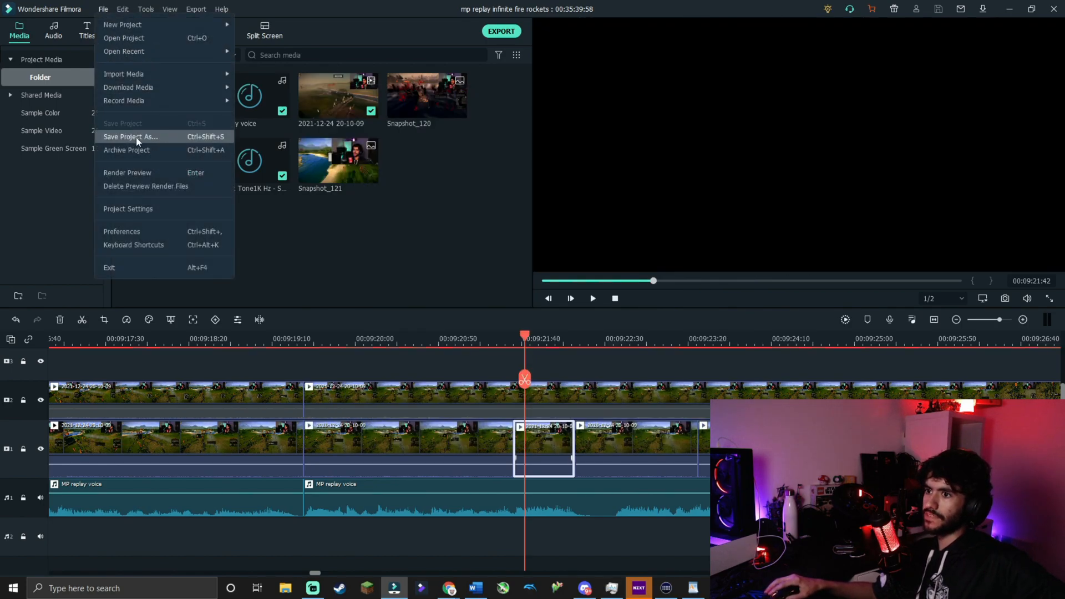
Step: Crop the short gameplay segment starting at 09:21:35 to a 16:9 area around the Uesugi unit tooltip and the nearby troops
left_click(551, 442)
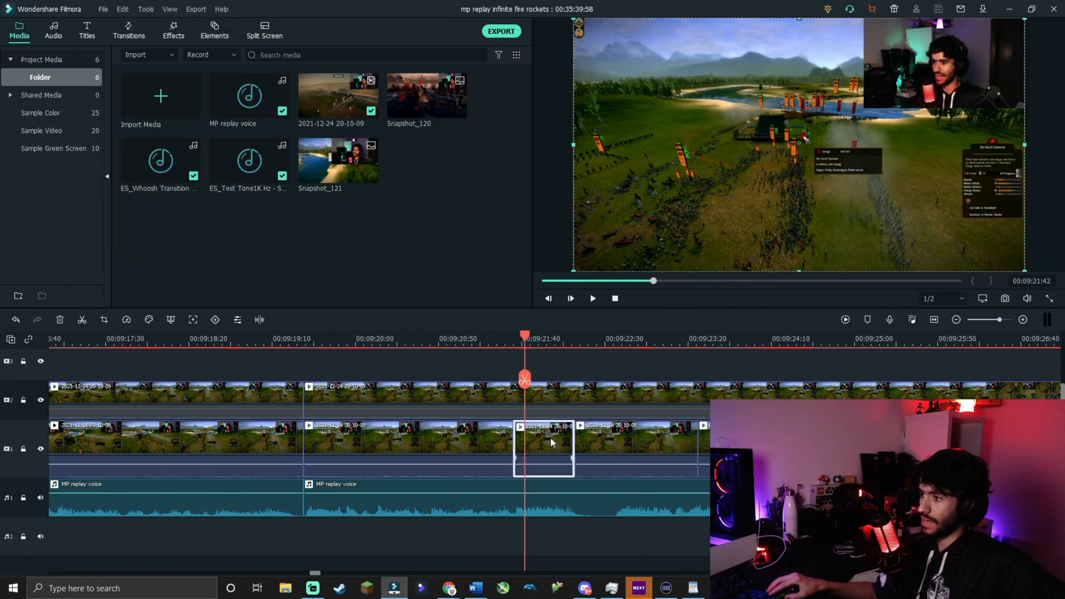
right_click(550, 437)
left_click(590, 158)
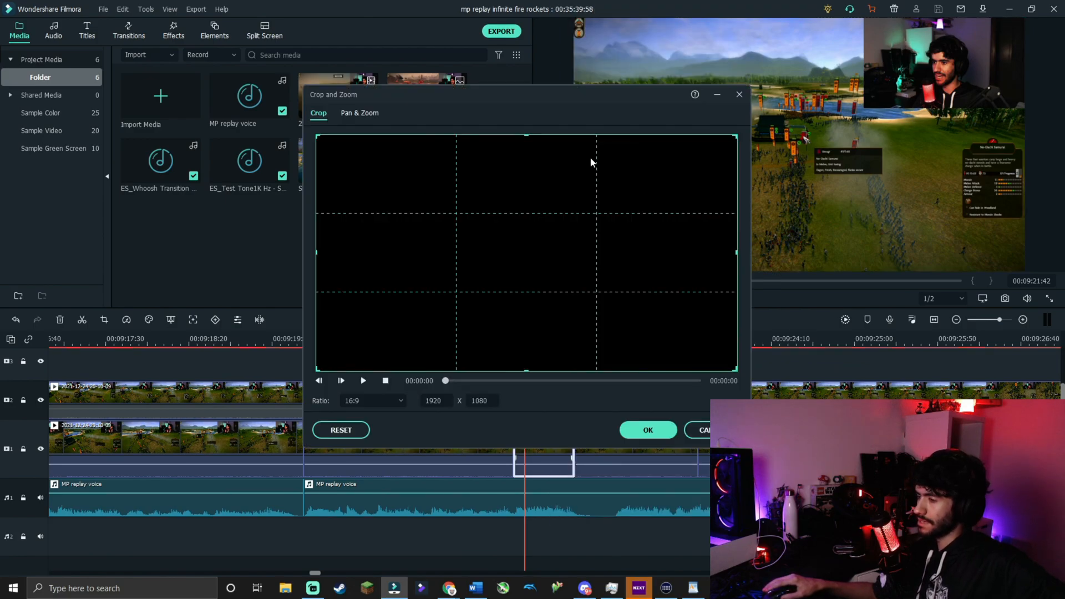
left_click_drag(318, 369, 499, 267)
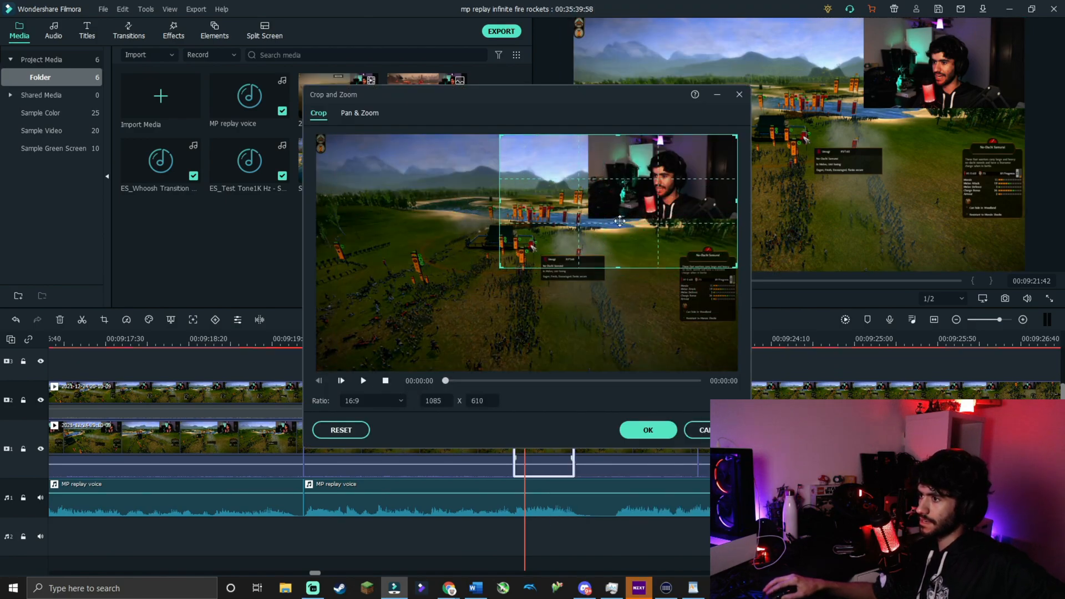
left_click_drag(619, 221, 614, 300)
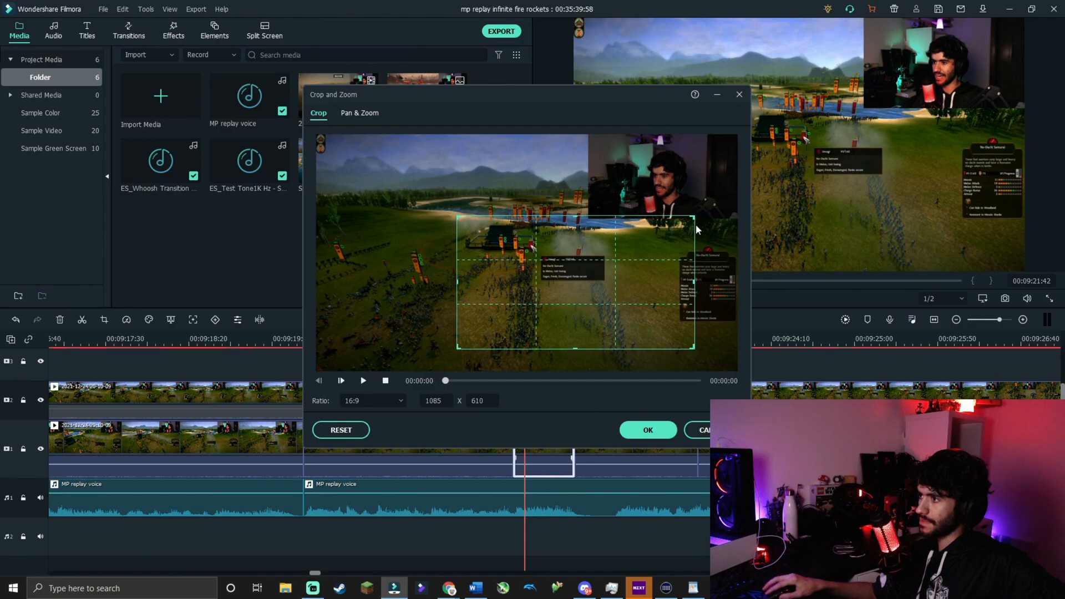
left_click_drag(698, 229, 658, 239)
left_click(648, 430)
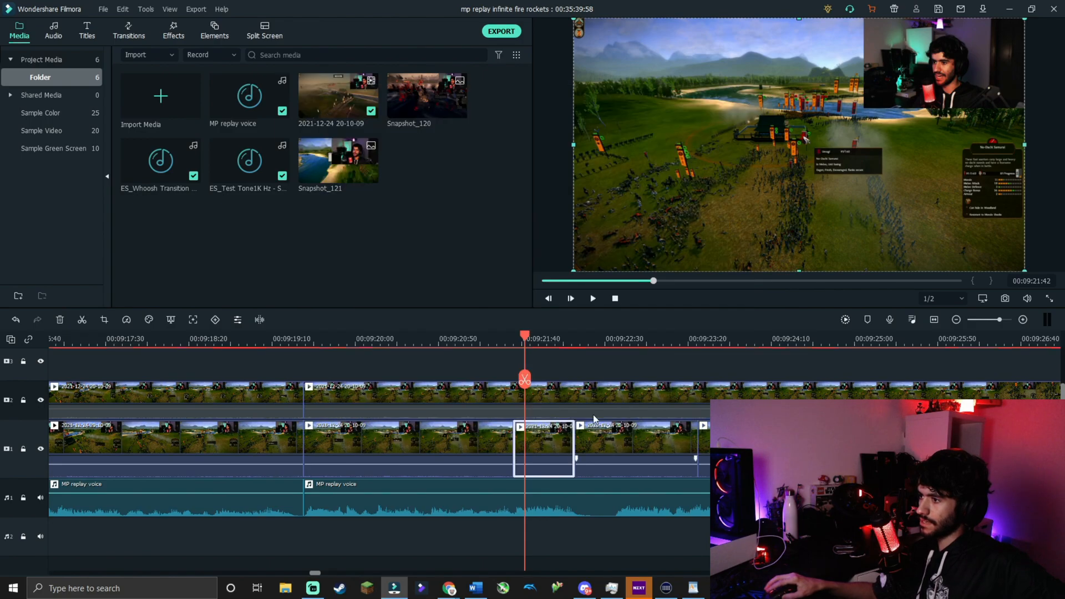
Step: Replay the footage from 09:19:20 to 09:23:28 to check the cropped zoom
left_click_drag(473, 341, 289, 342)
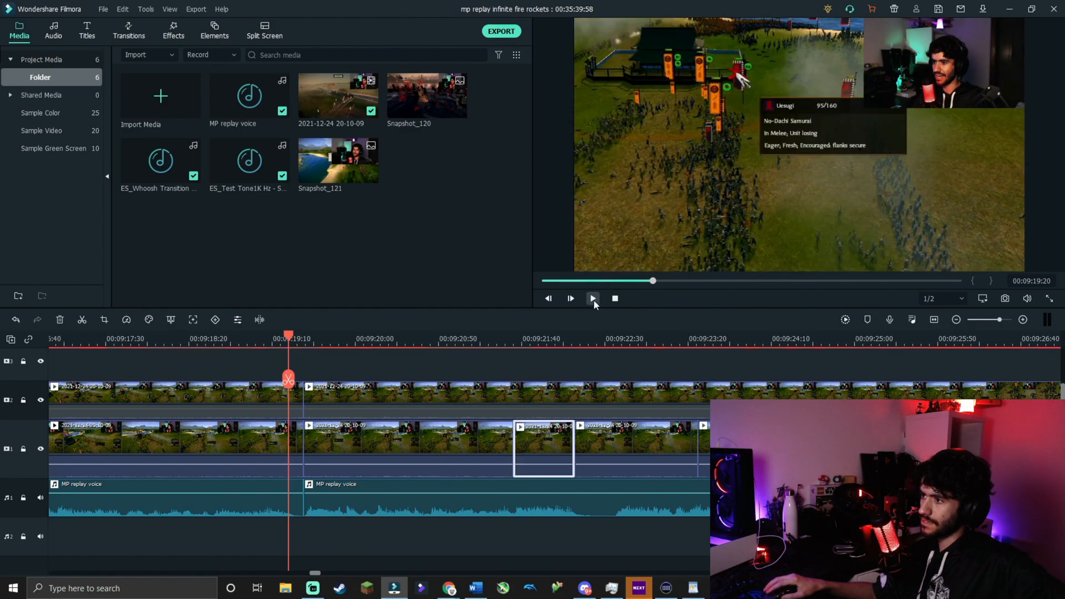
left_click(593, 299)
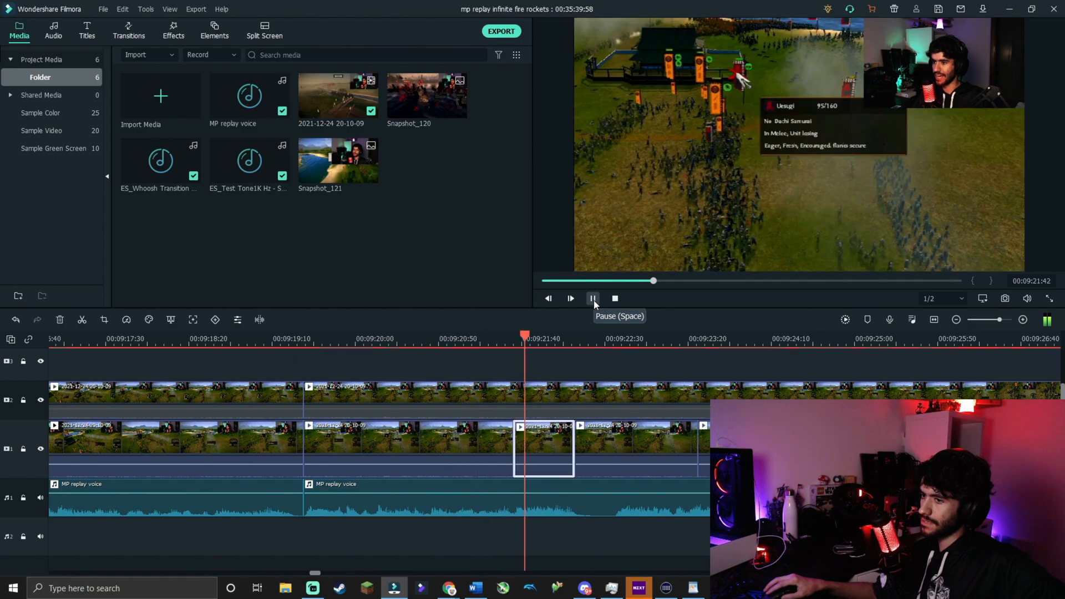
left_click(593, 301)
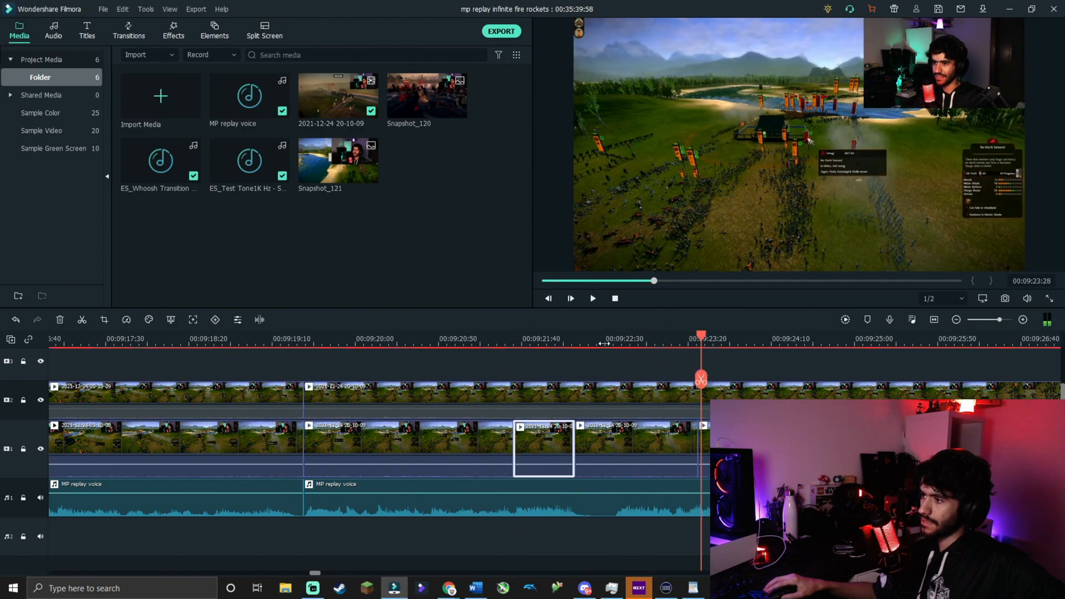
Step: Crop the next gameplay segment, ending at 09:23:26, to a tighter 442 x 249 area around the unit tooltip
left_click(624, 438)
right_click(625, 439)
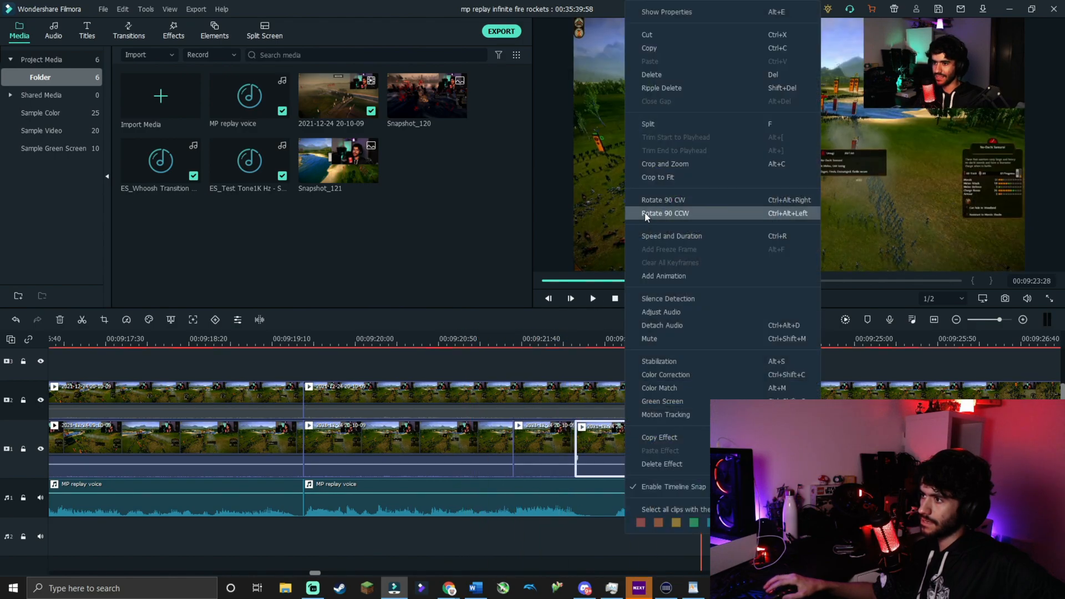
left_click(653, 164)
left_click_drag(737, 370, 488, 232)
left_click_drag(455, 199, 621, 291)
left_click_drag(652, 231, 576, 274)
left_click_drag(544, 284, 584, 253)
left_click(647, 431)
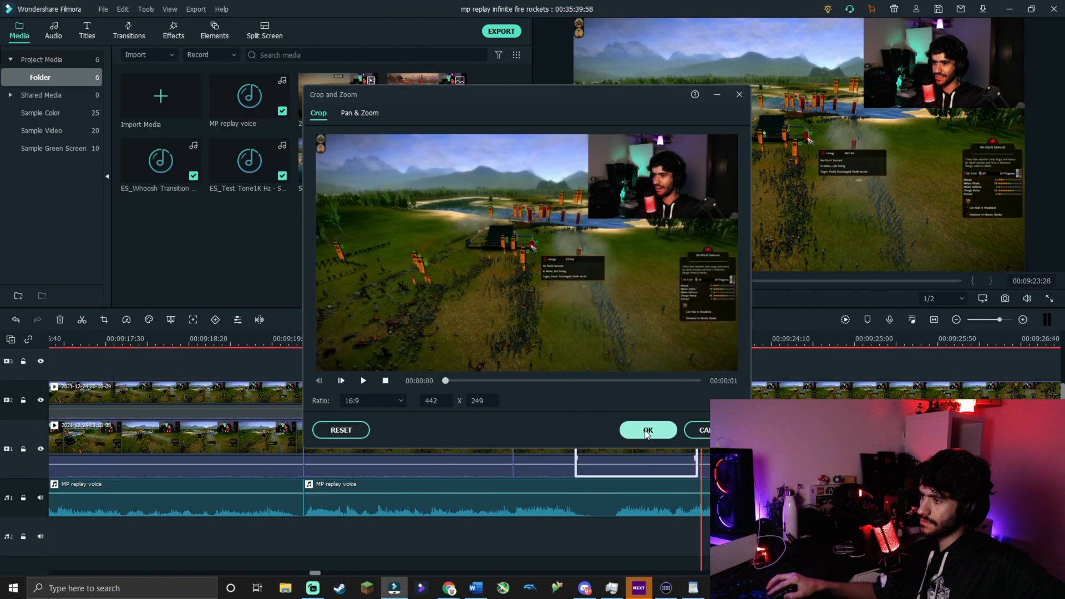
Step: Crop the short gameplay segment starting at 09:23:26 on video track 1 to a 270 x 152 area over the unit stats card
double_click(727, 441)
right_click(728, 442)
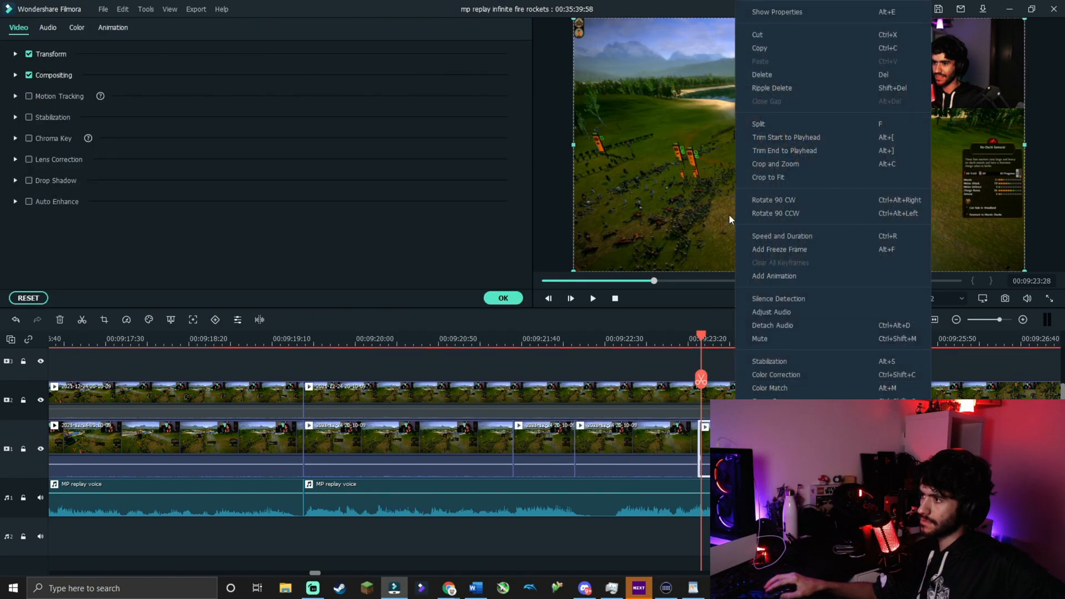
left_click(775, 165)
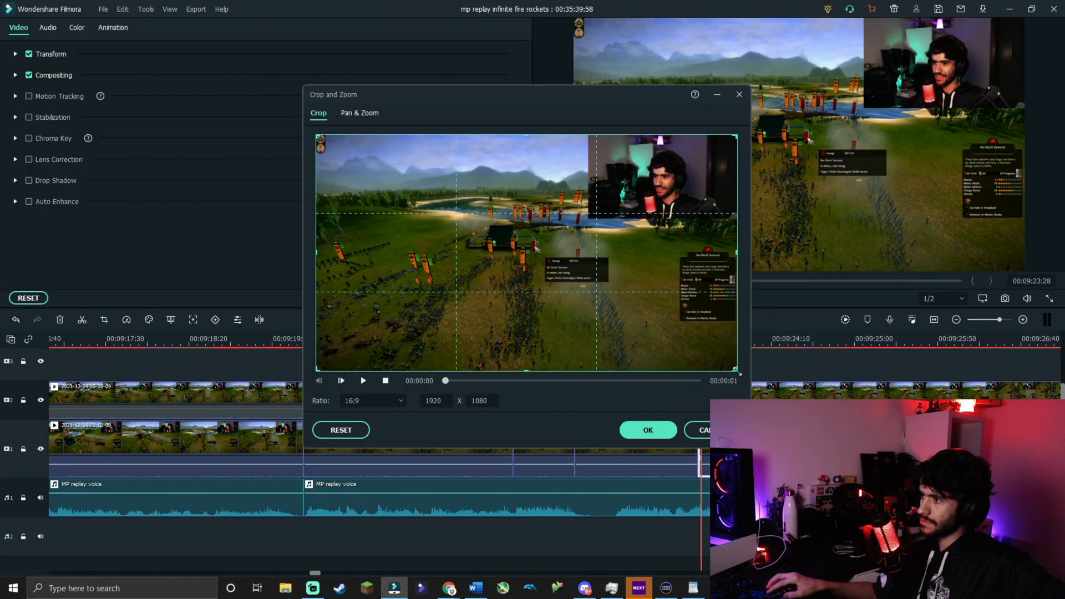
left_click_drag(737, 371, 609, 300)
left_click_drag(494, 190, 666, 239)
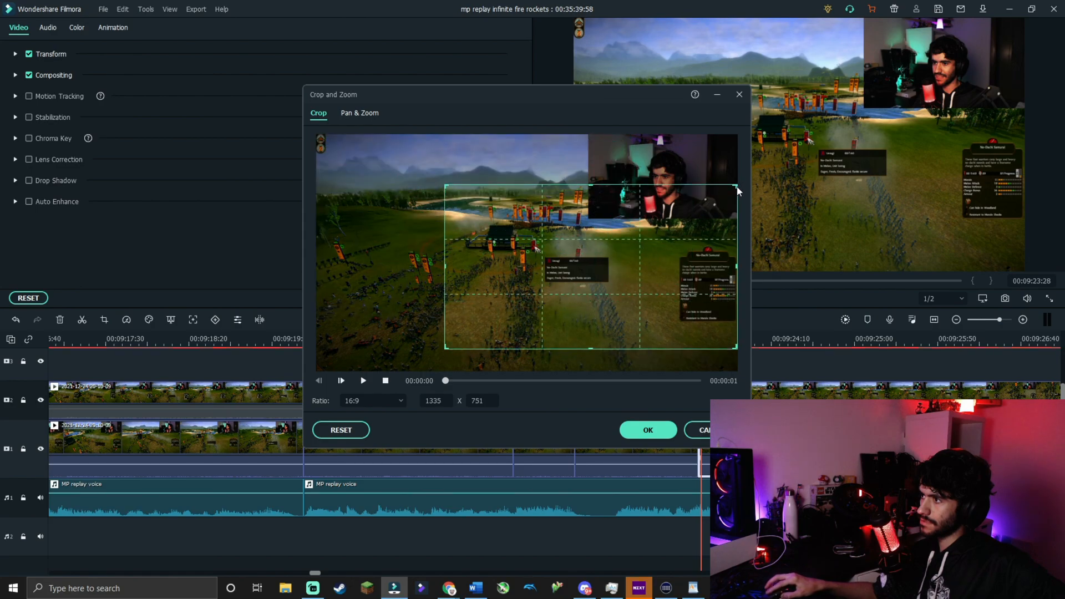
left_click_drag(738, 185, 519, 306)
left_click_drag(482, 329, 695, 286)
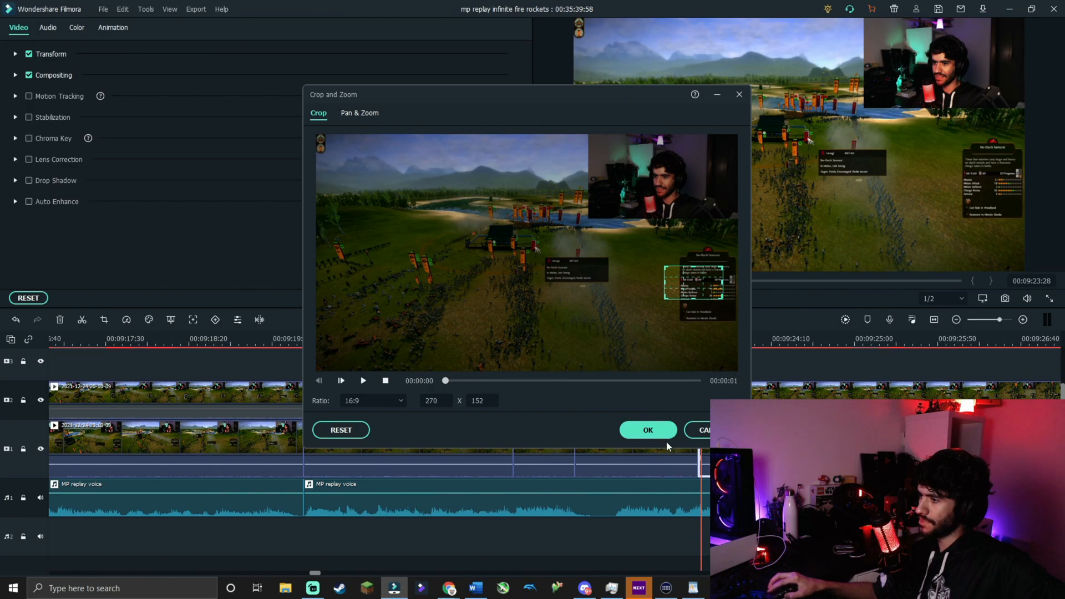
left_click(646, 433)
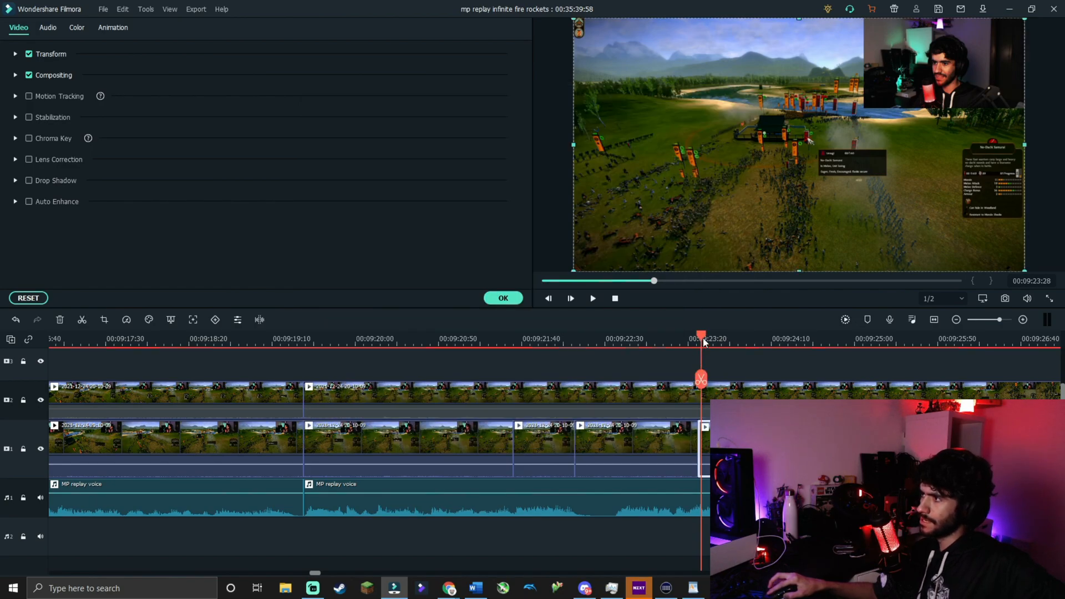
Step: Replay the cropped zooms from 09:18:23 to 09:25:26 and save the project
left_click_drag(704, 342, 464, 339)
left_click(503, 298)
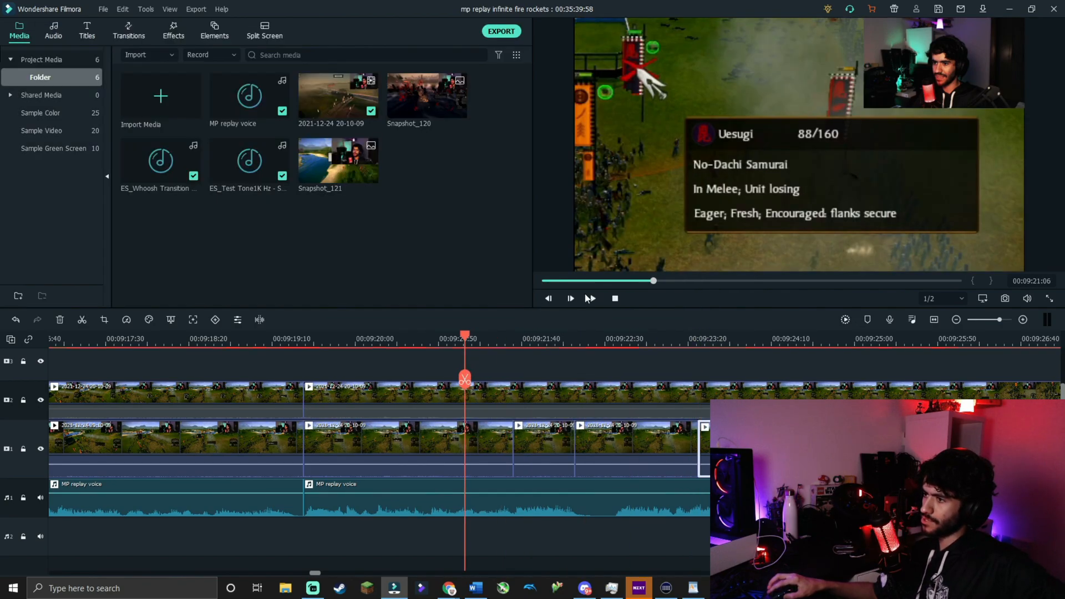
left_click(193, 342)
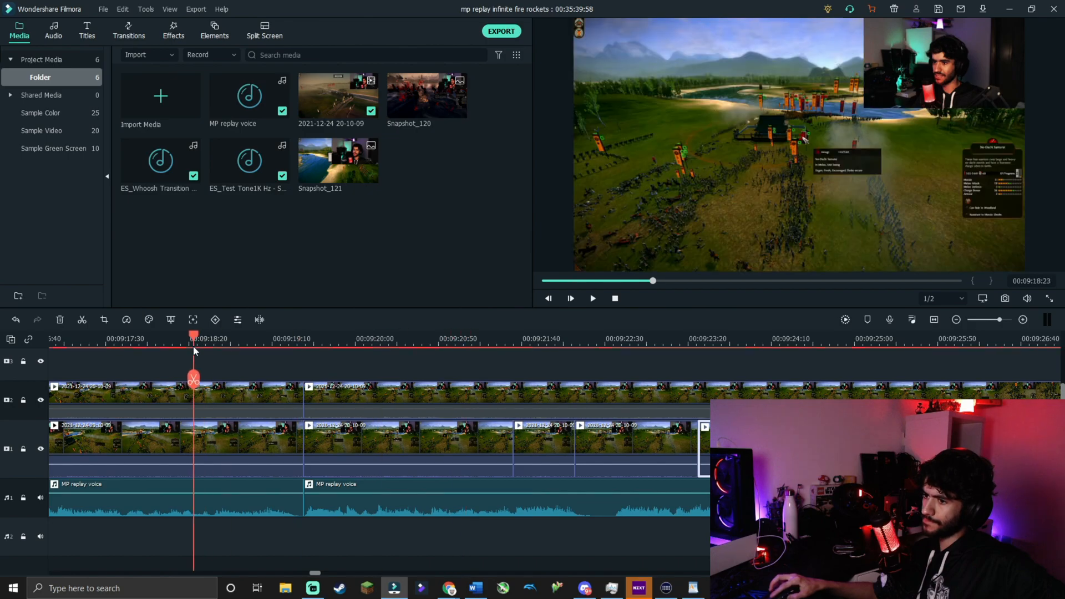
left_click(594, 298)
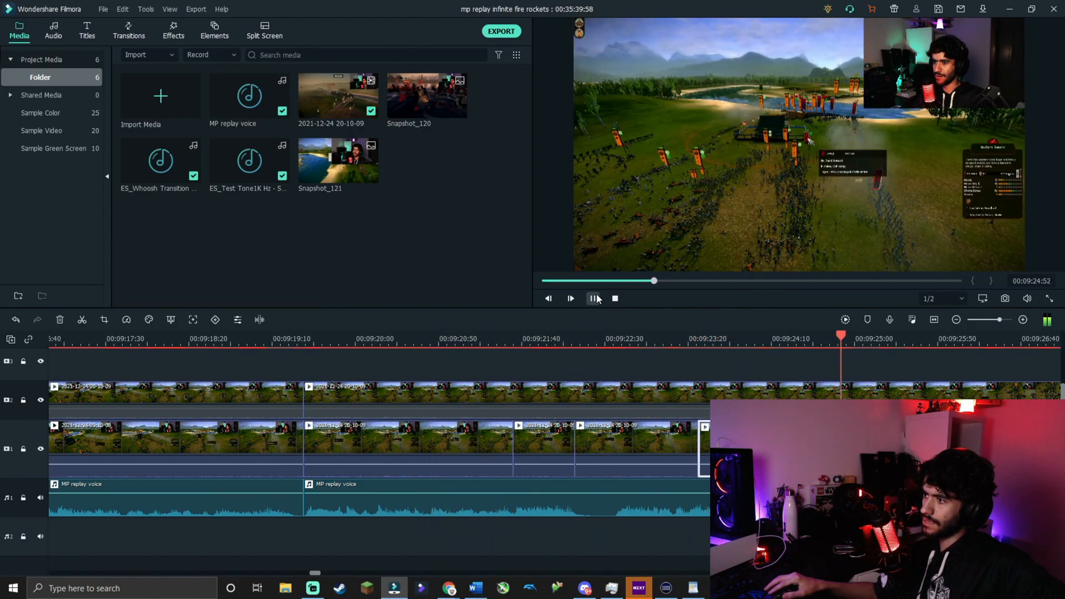
left_click(594, 298)
left_click(104, 10)
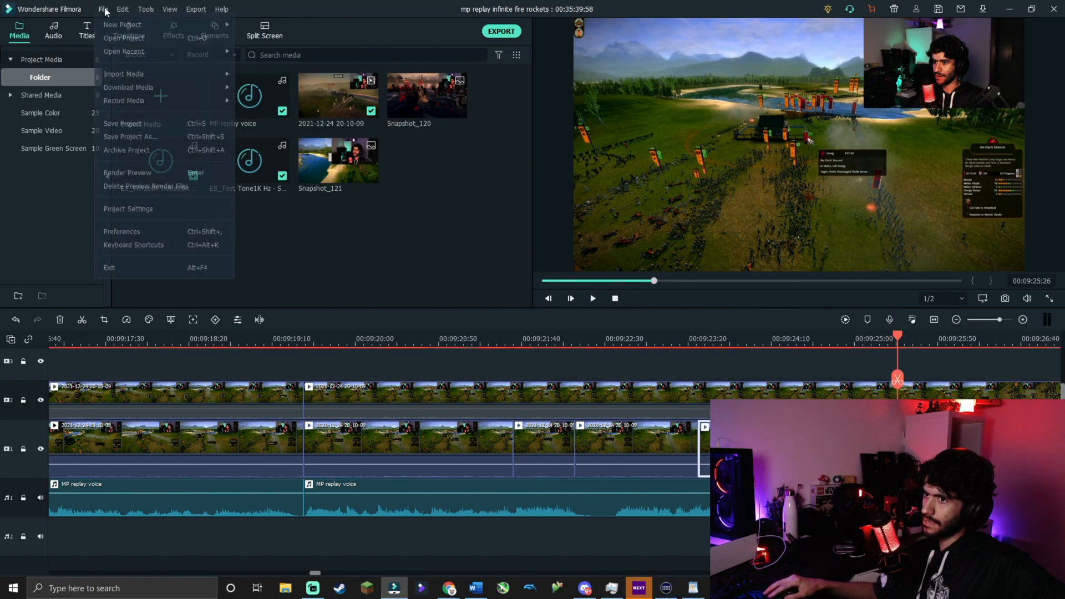
left_click(126, 123)
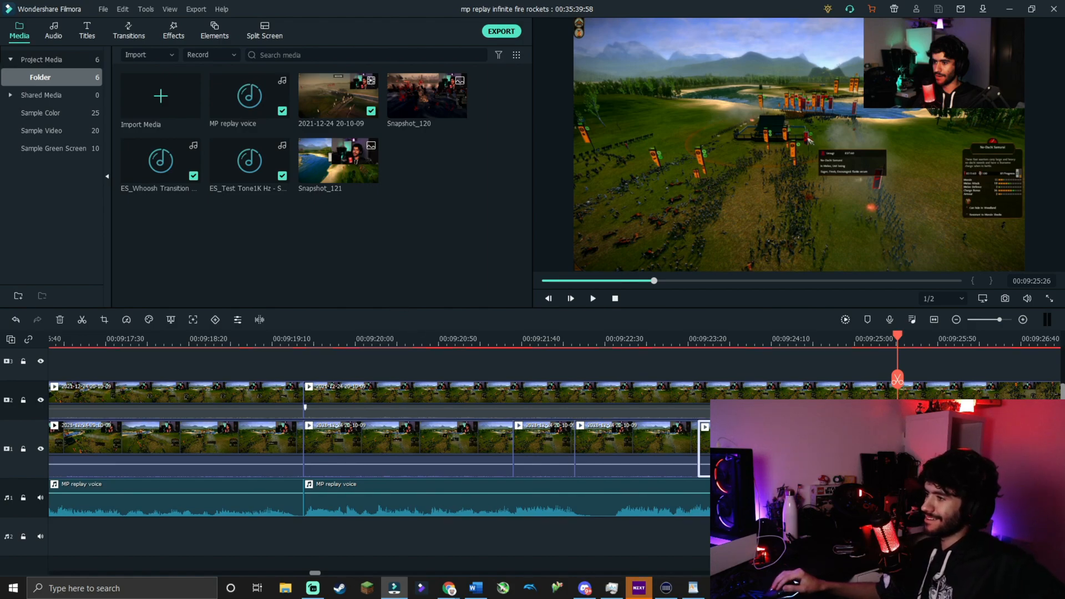
left_click(777, 358)
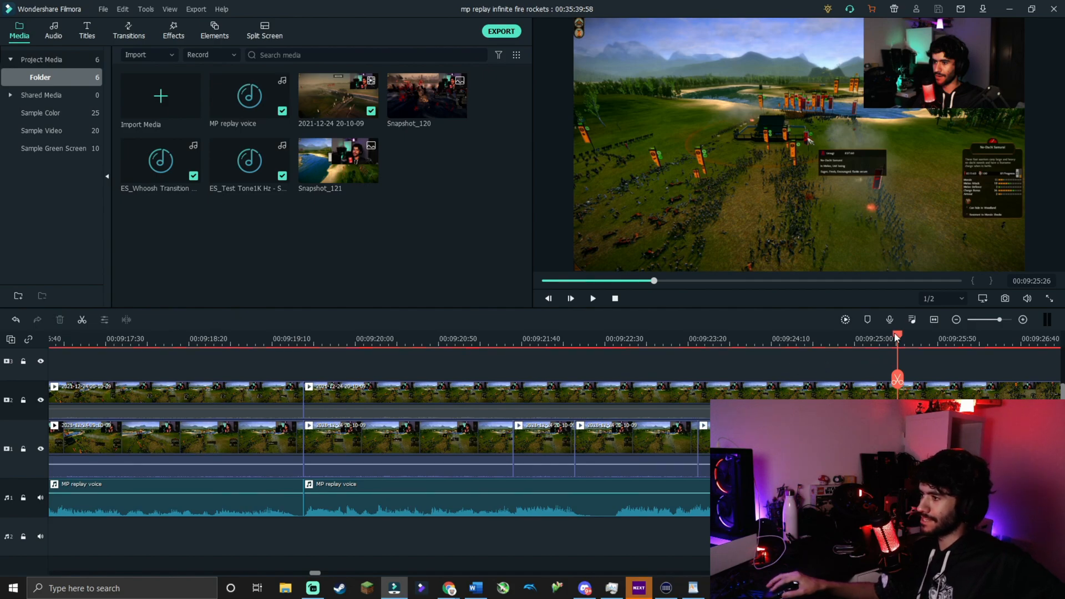
left_click_drag(895, 337, 806, 336)
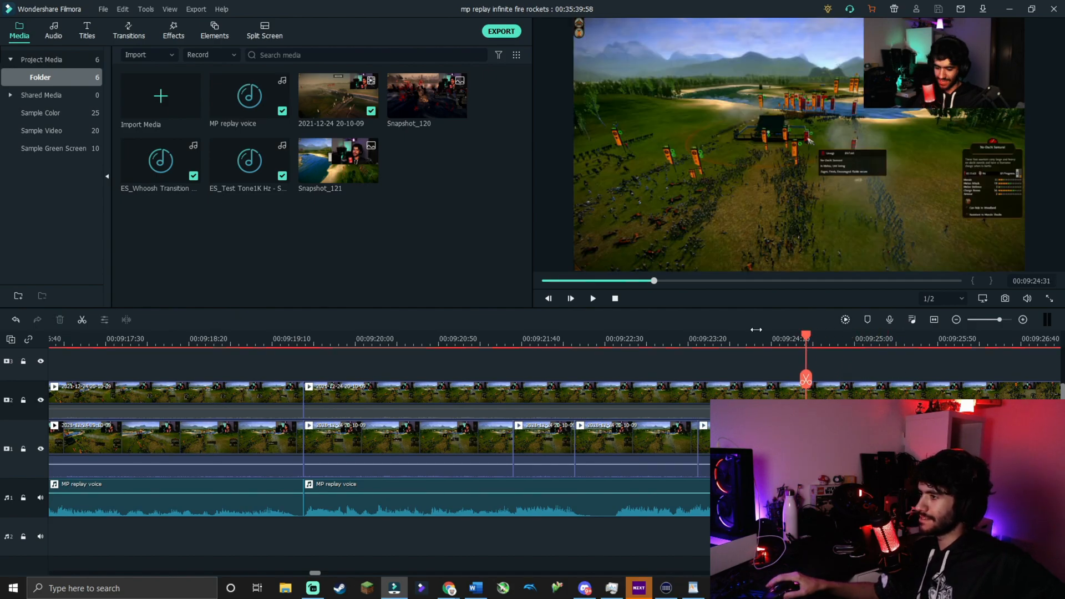
left_click(102, 9)
left_click(389, 237)
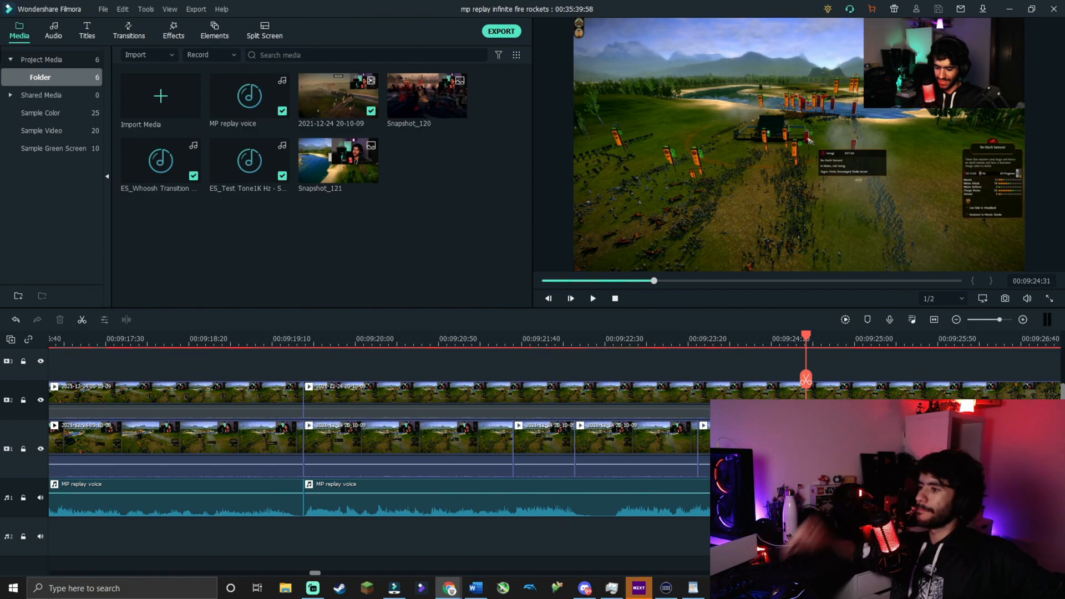
left_click(106, 9)
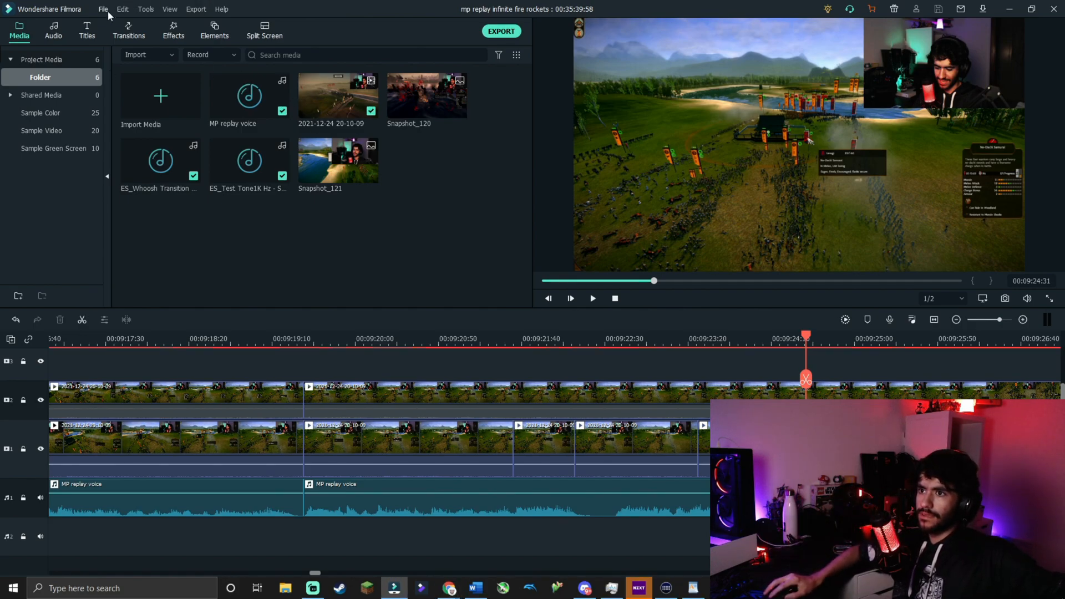
left_click(311, 369)
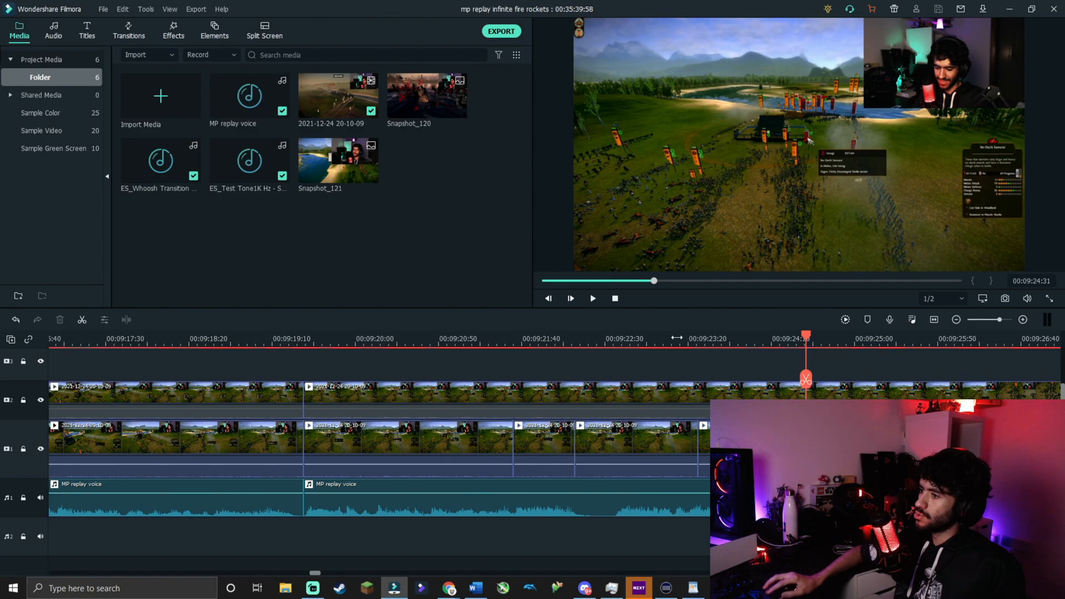
left_click_drag(807, 344, 713, 341)
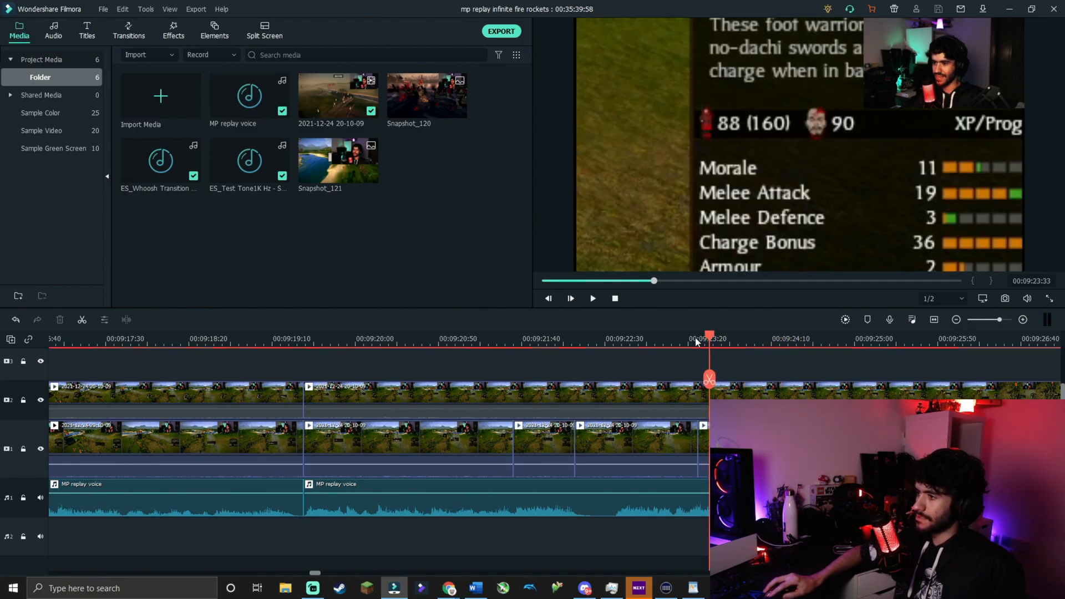
left_click(672, 336)
left_click(736, 345)
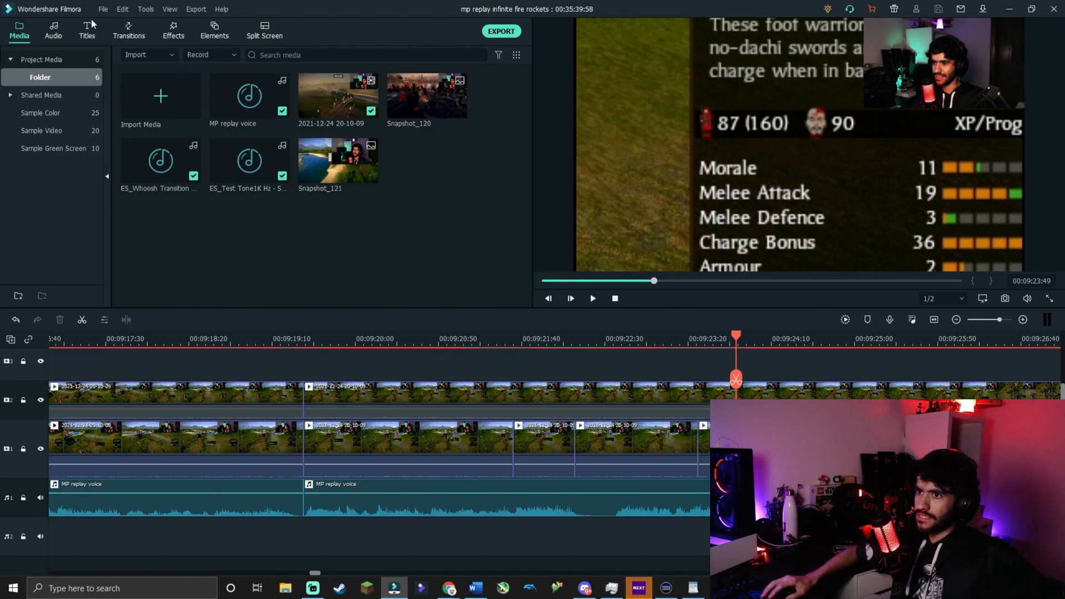
left_click(104, 10)
left_click(470, 245)
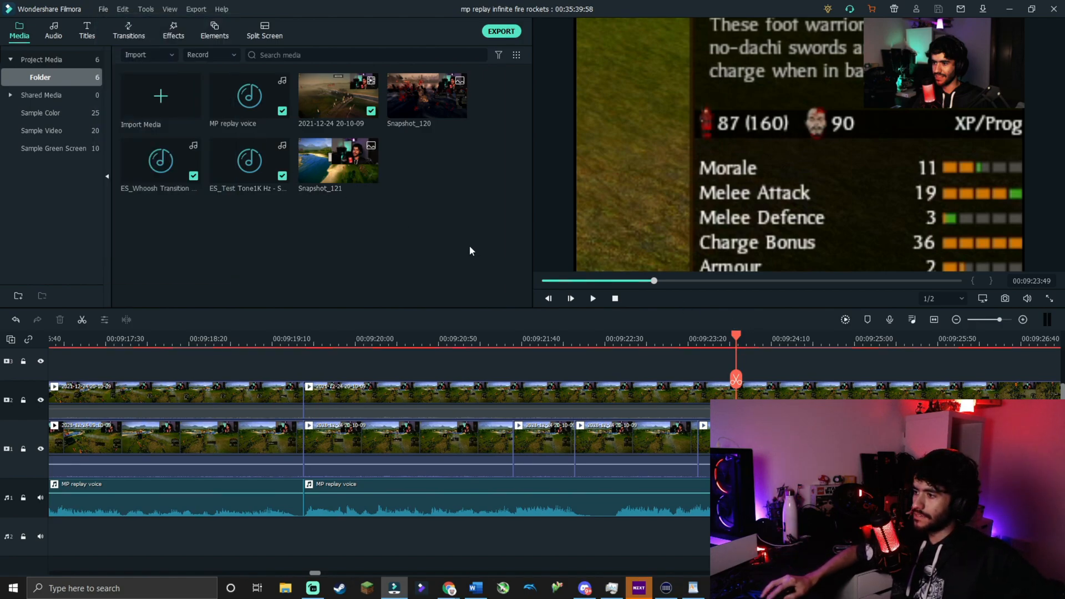
left_click_drag(737, 332, 799, 341)
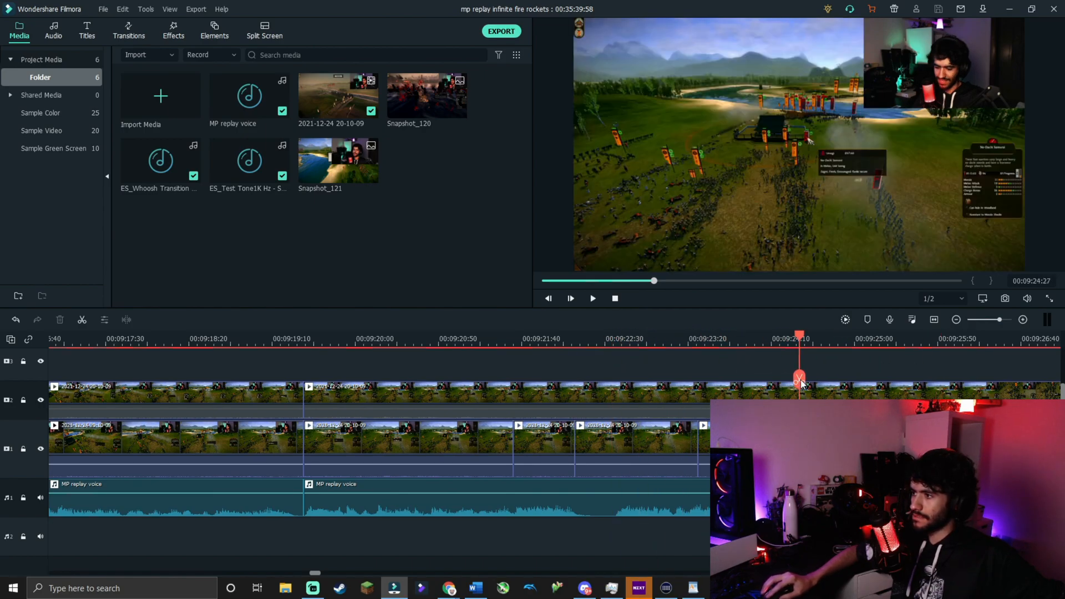
left_click(102, 10)
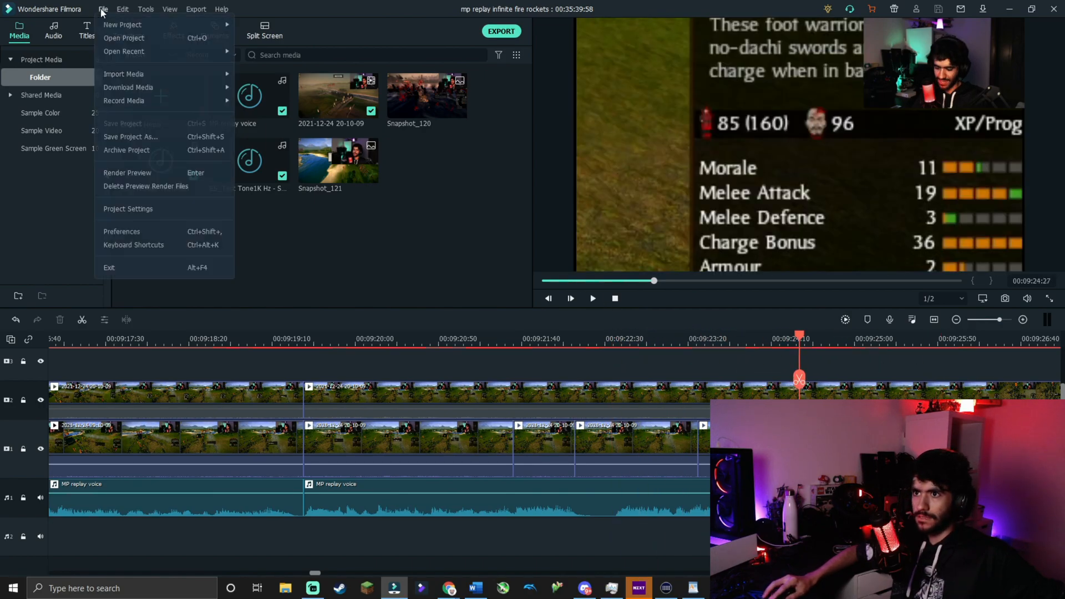
left_click(102, 10)
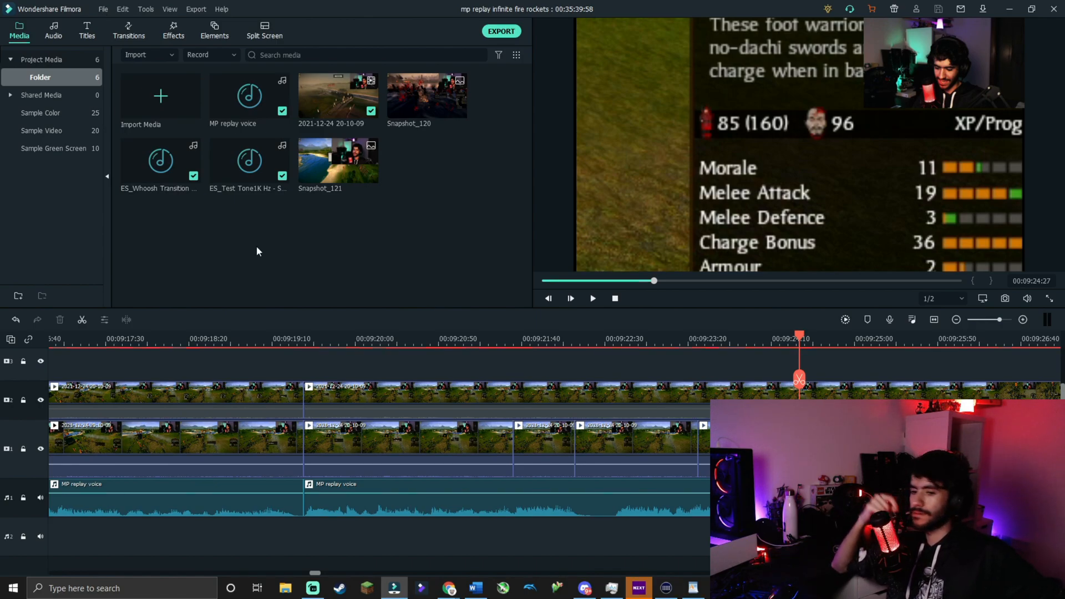
Step: Play on from 09:24:27 and cut out the footage between 09:28:28 and 09:30:41 on both video tracks and the voice track
left_click(800, 337)
left_click(593, 298)
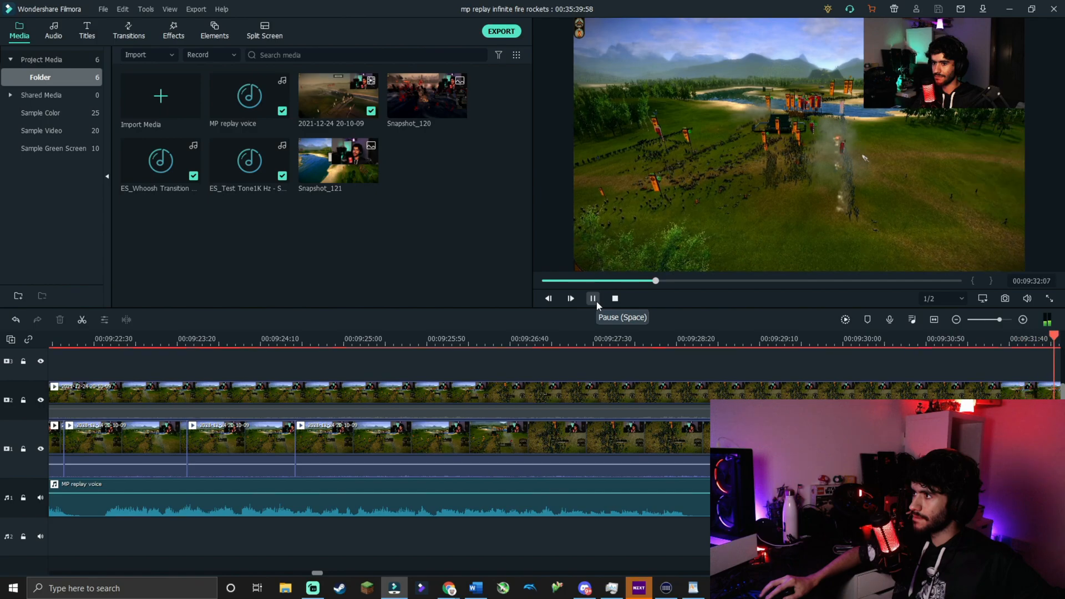
left_click(597, 300)
left_click_drag(178, 348, 402, 356)
left_click(182, 379)
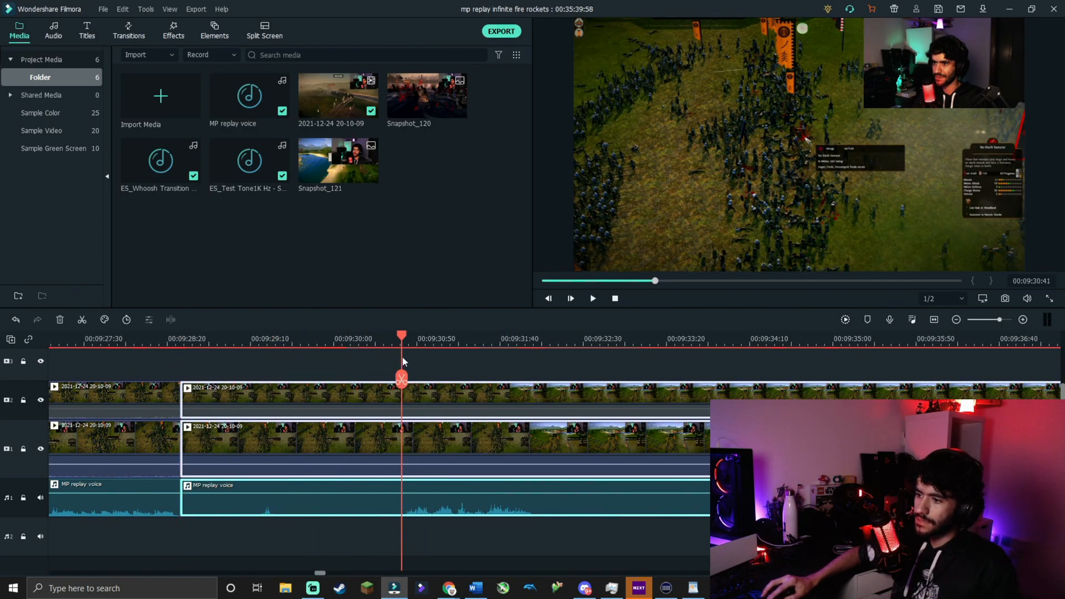
left_click(402, 379)
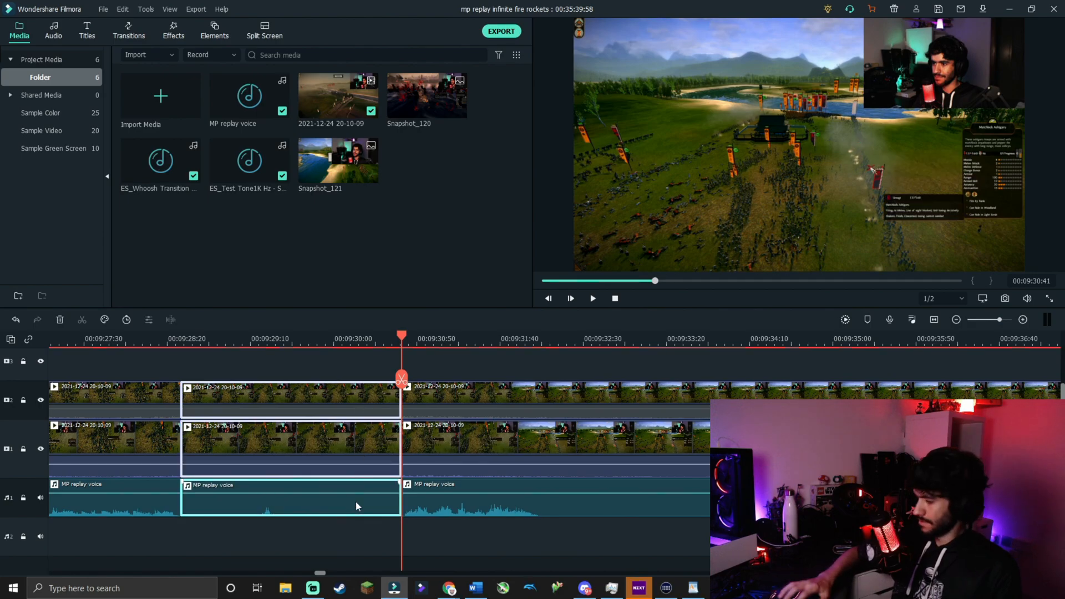
key("Delete")
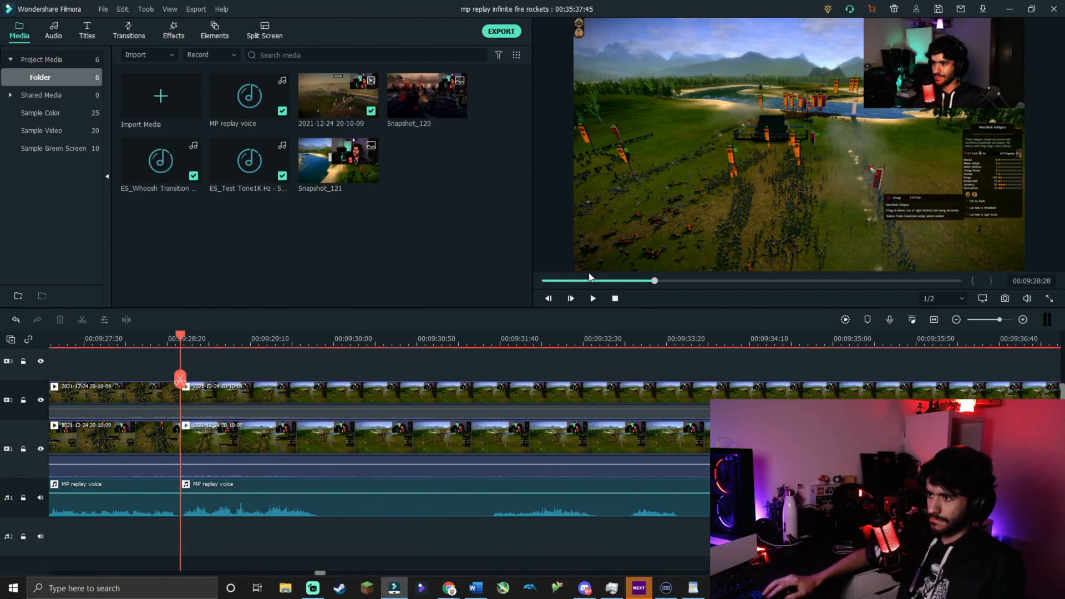
Step: Play on from the cut, split all tracks at 09:36:06, and delete the video and voice clips between 09:28:28 and that point
left_click(592, 299)
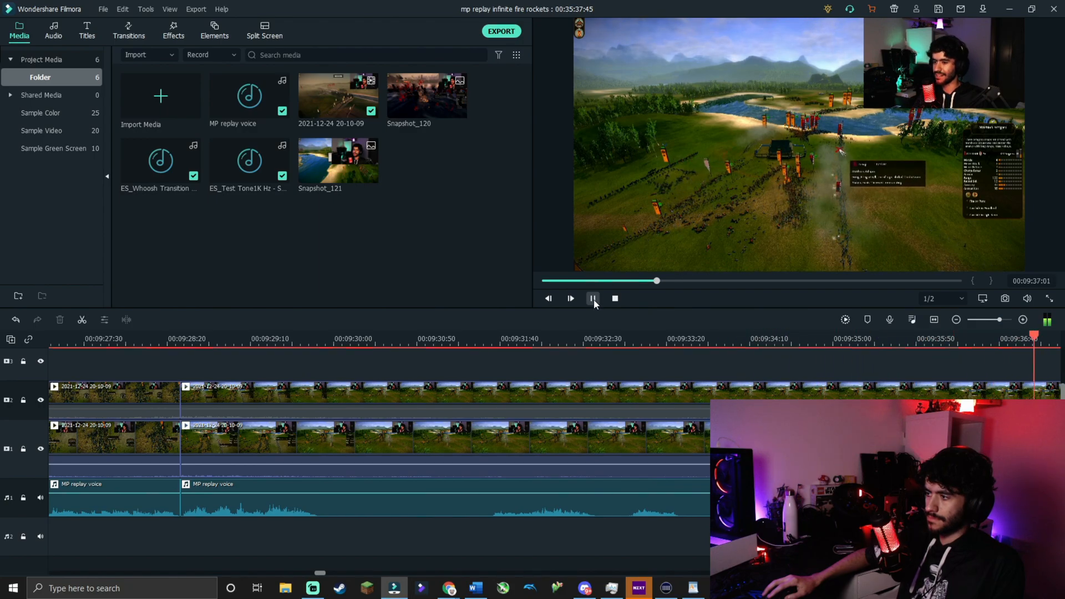
left_click(594, 302)
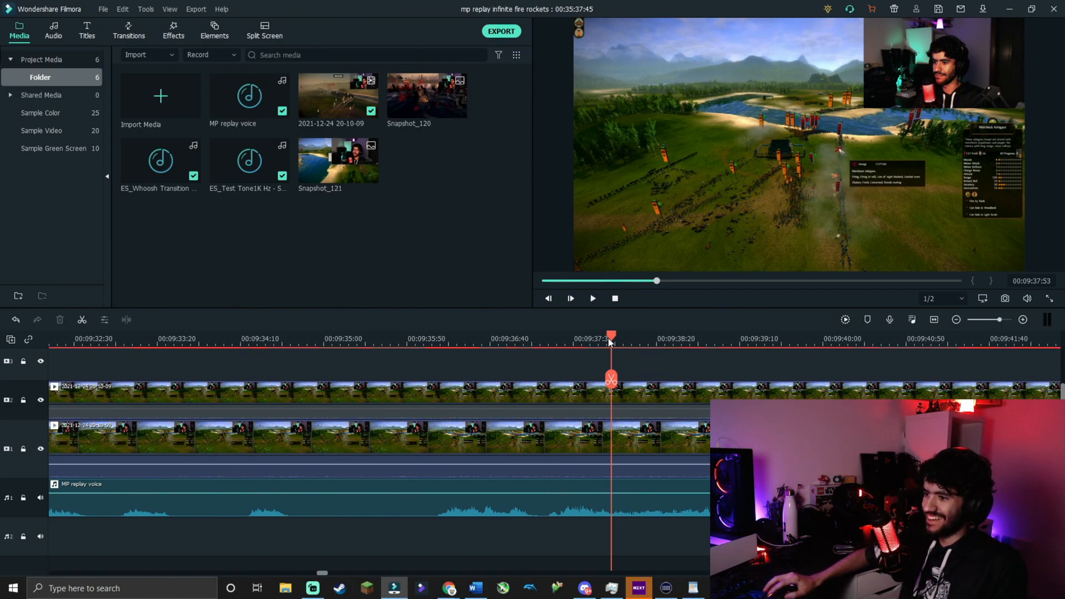
left_click_drag(610, 335, 434, 336)
left_click(432, 379)
left_click(408, 395)
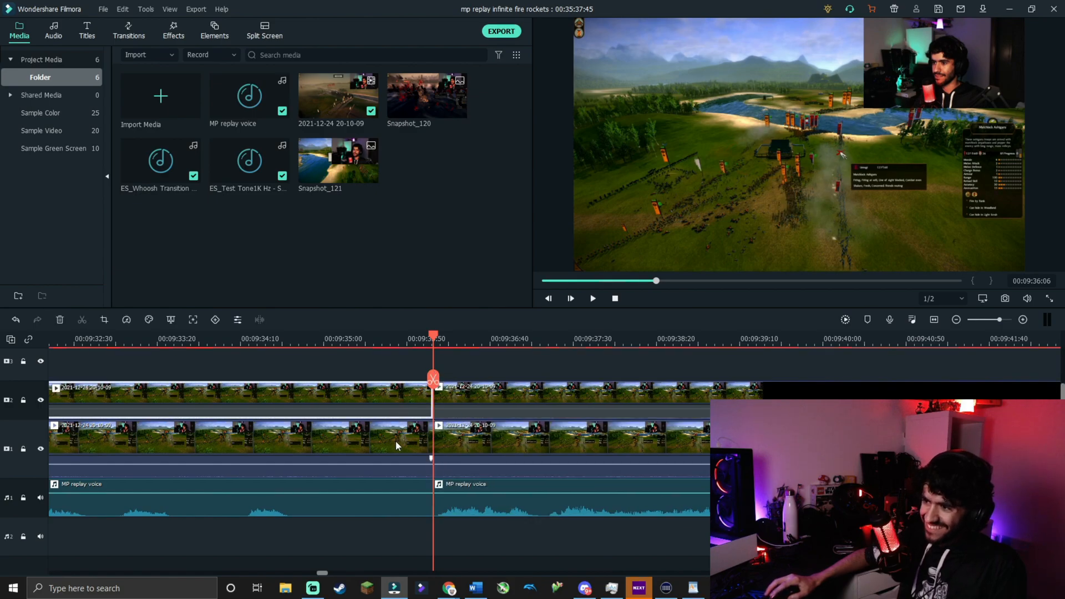
left_click(395, 441, "ctrl")
left_click(387, 515, "ctrl")
key("Delete")
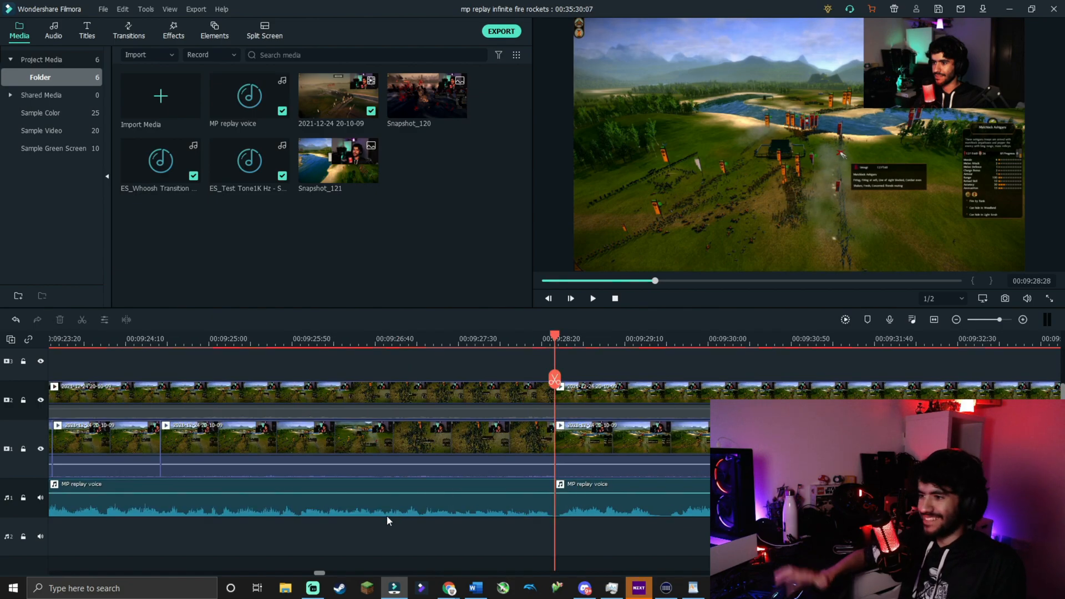
Step: Play the footage from the new cut at 09:28:28, stop at 09:31:05, and save the project
left_click(593, 298)
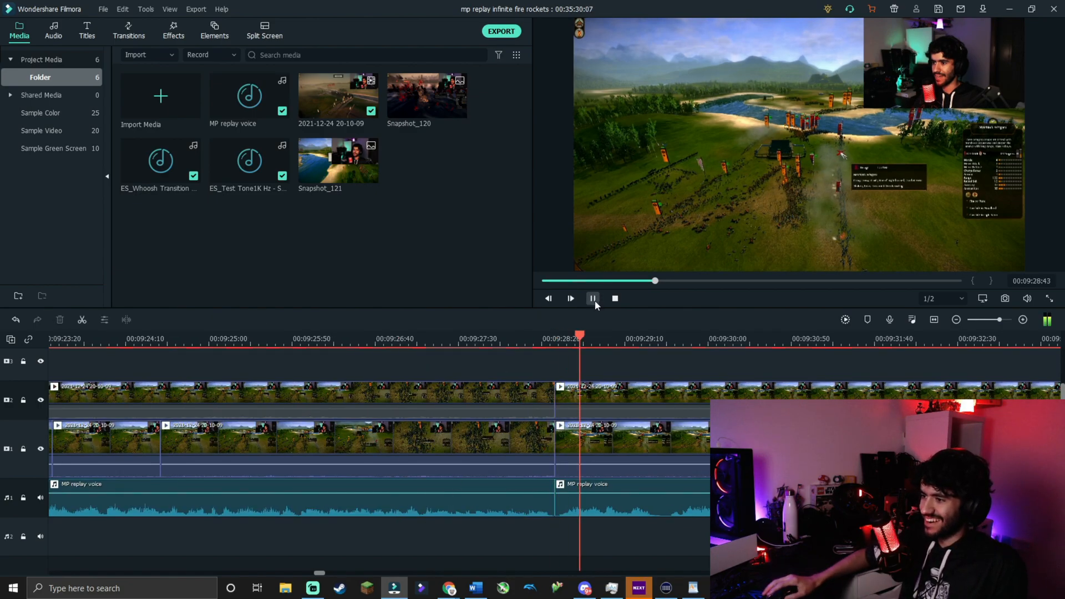
left_click(594, 300)
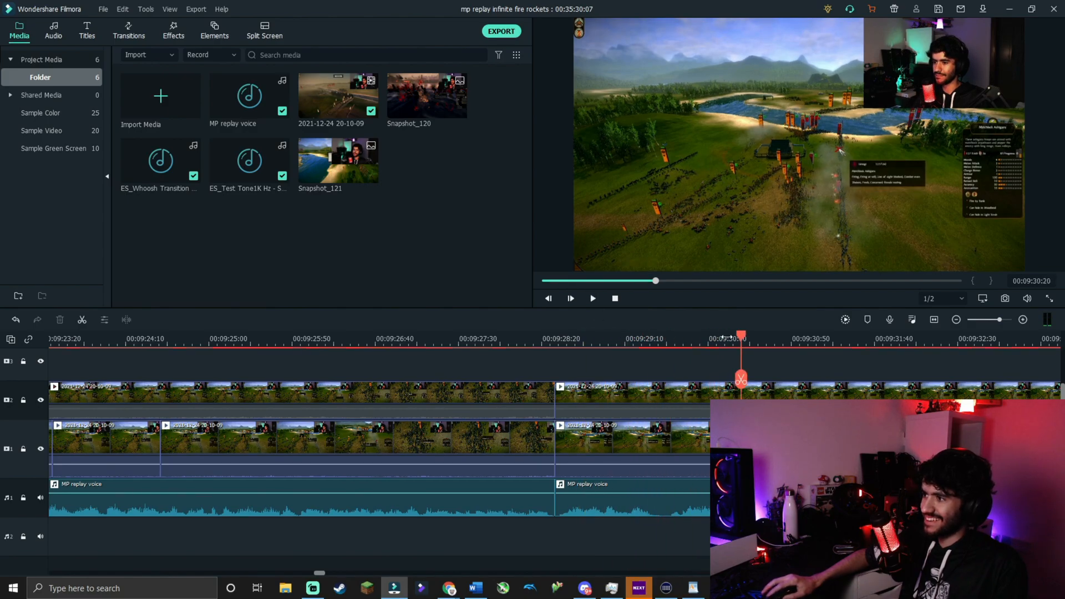
left_click(595, 301)
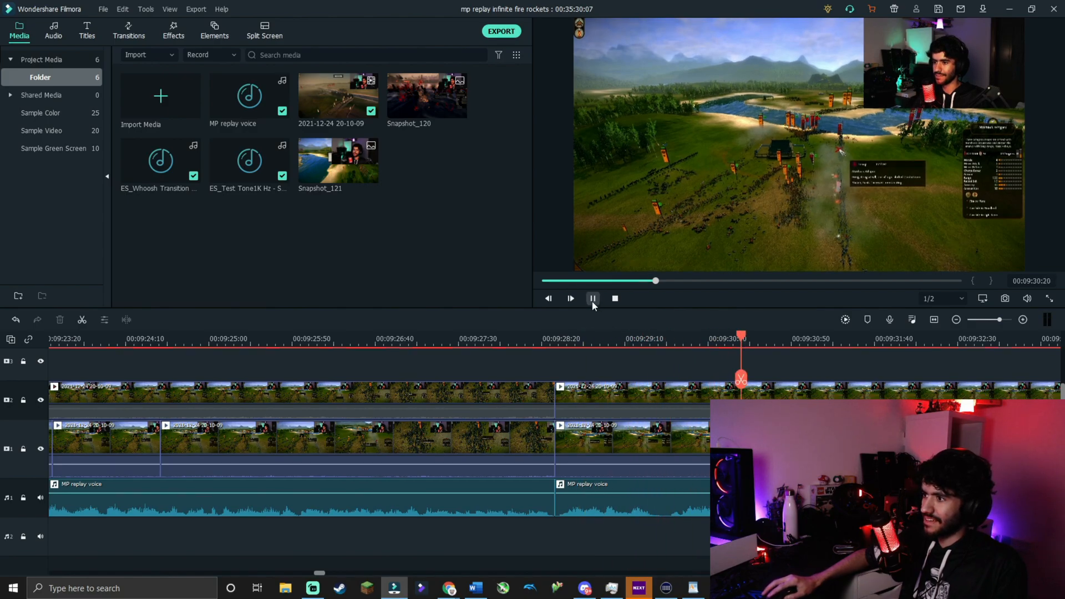
left_click(594, 300)
mouse_move(824, 341)
left_mouse_down()
mouse_move(833, 338)
mouse_move(816, 340)
left_mouse_up()
left_click(105, 9)
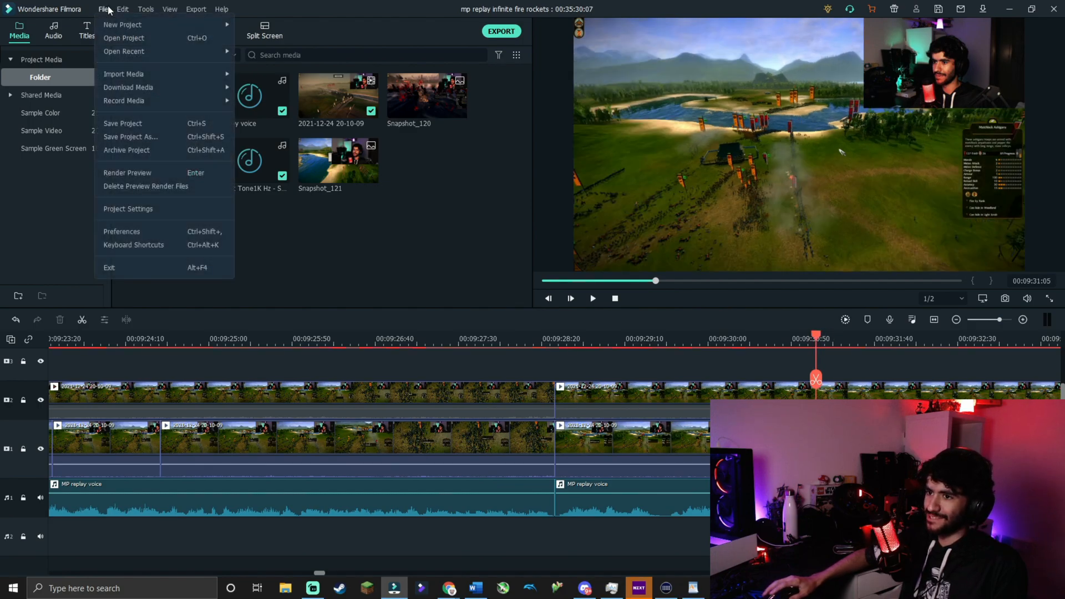
left_click(128, 119)
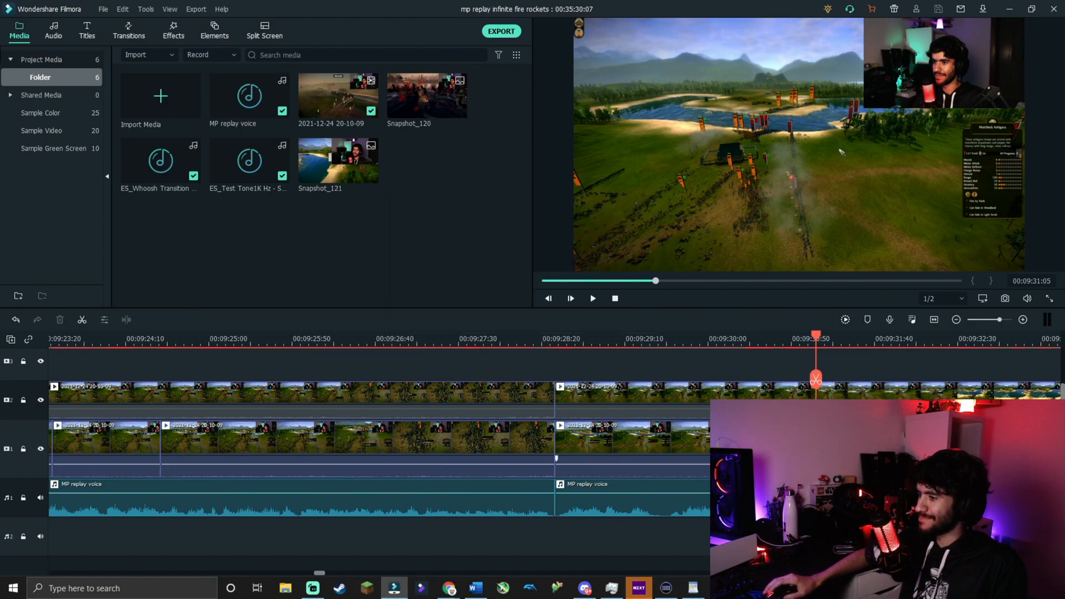
left_click(103, 10)
left_click(105, 12)
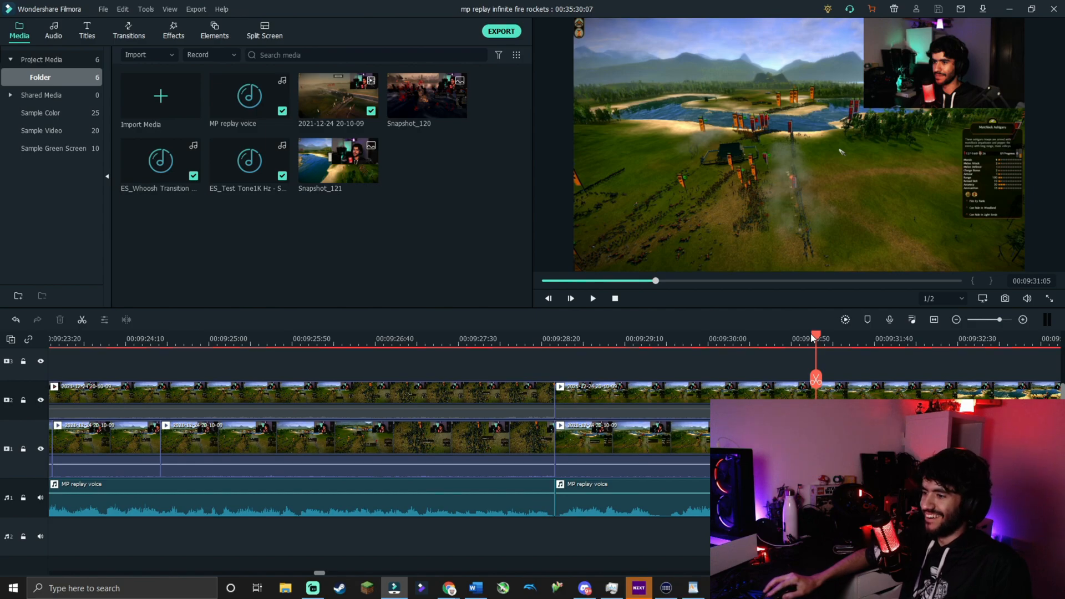
Step: Return to the cut at 09:28:27 and review the footage across it up to 09:32:10
left_click_drag(811, 334, 553, 336)
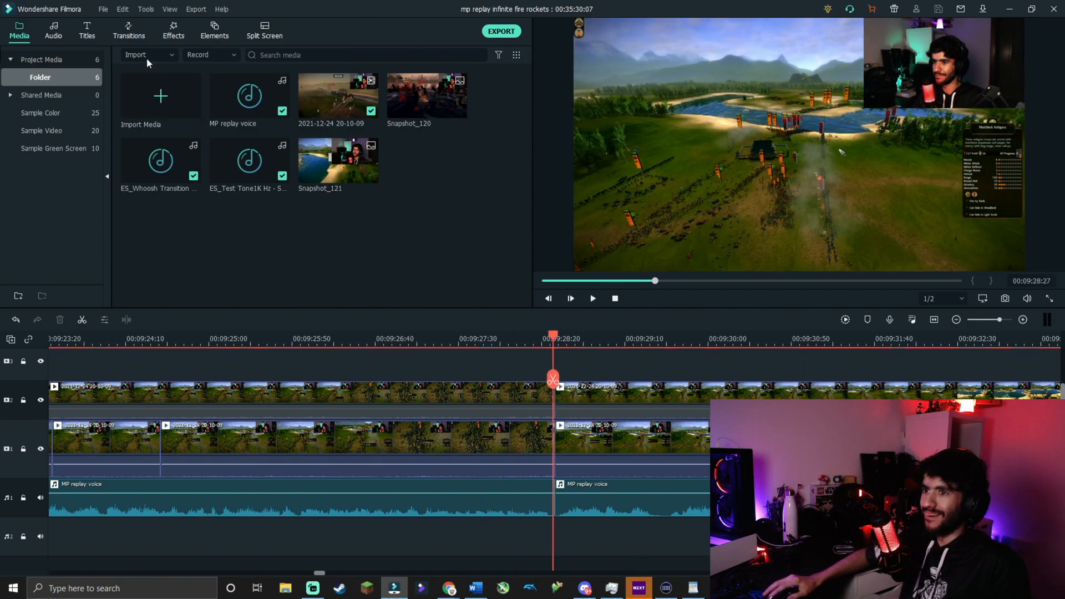
left_click(102, 9)
left_click(102, 9)
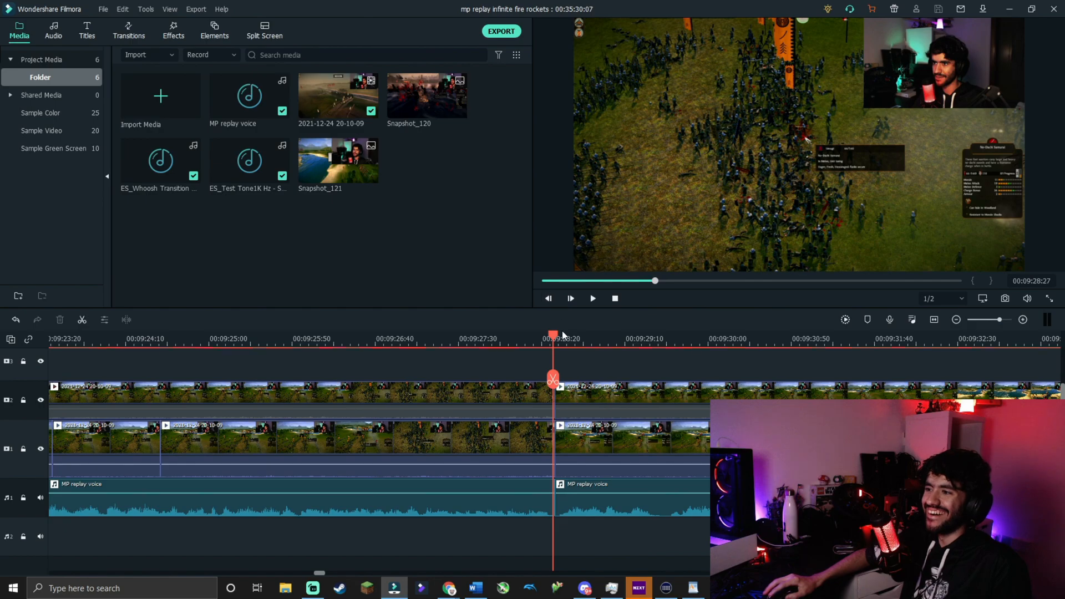
left_click_drag(554, 336, 718, 337)
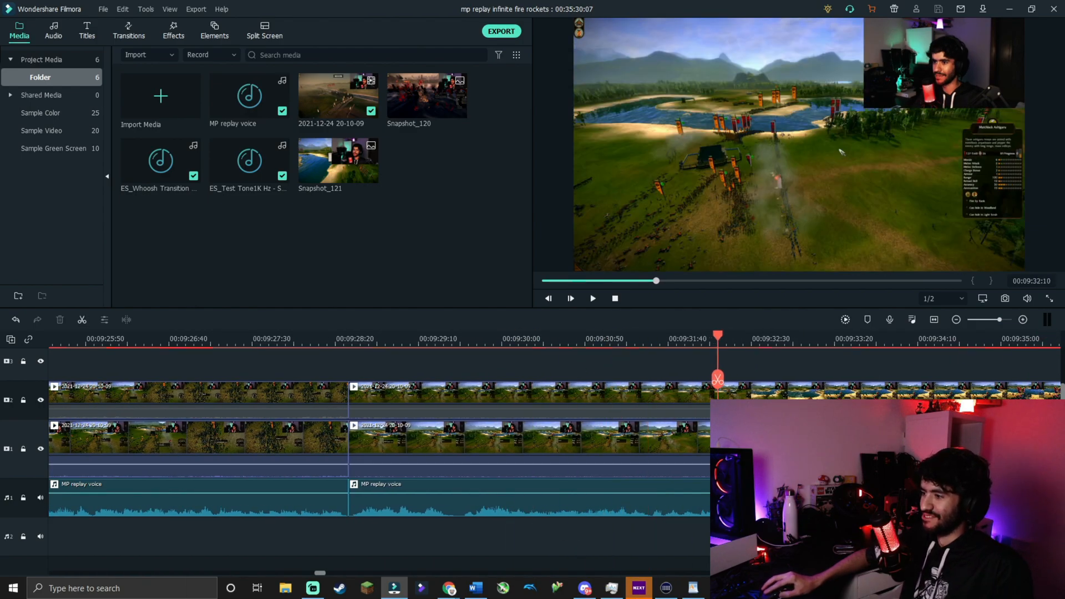
left_click(102, 10)
left_click(394, 255)
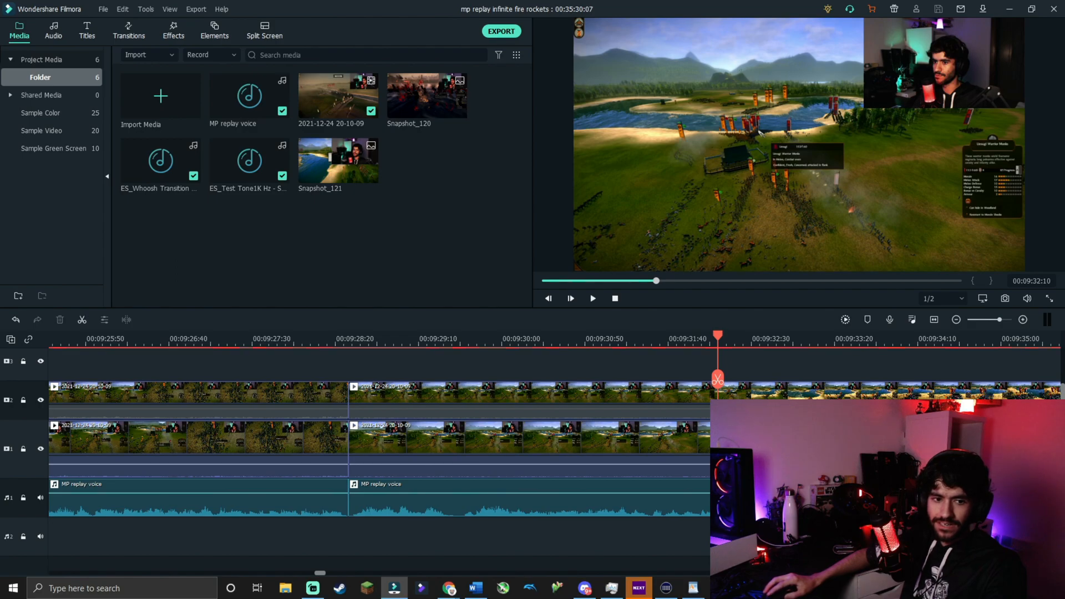
key("alt+Tab")
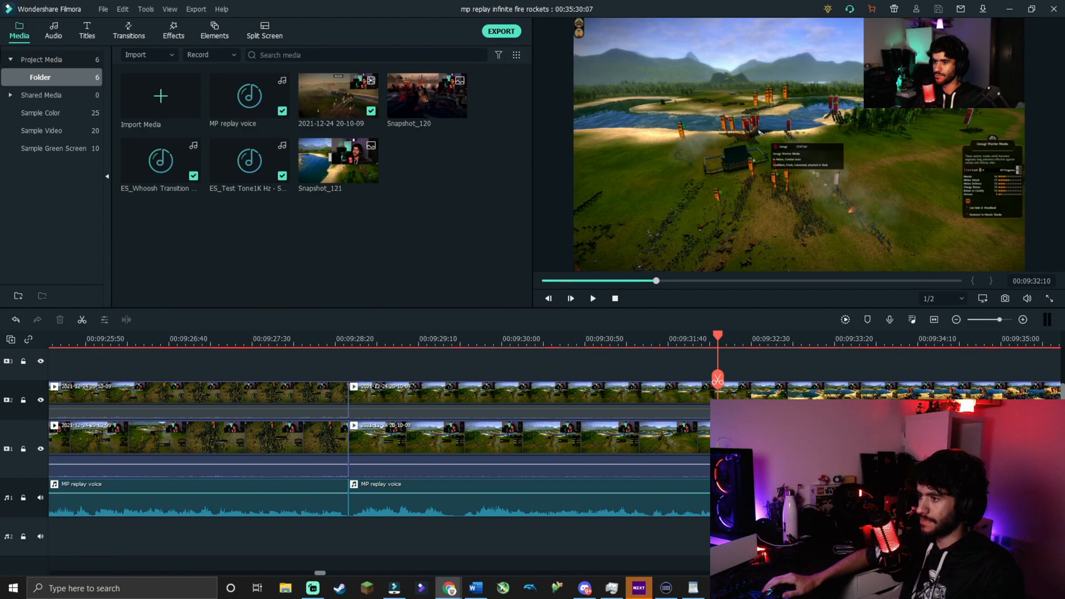
left_click(105, 8)
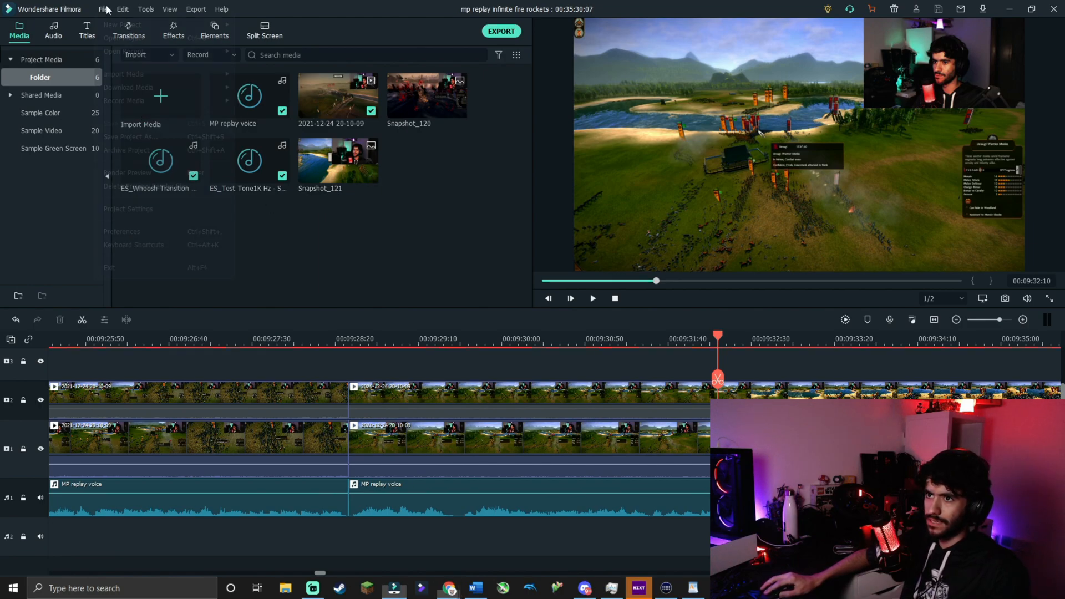
left_click(105, 9)
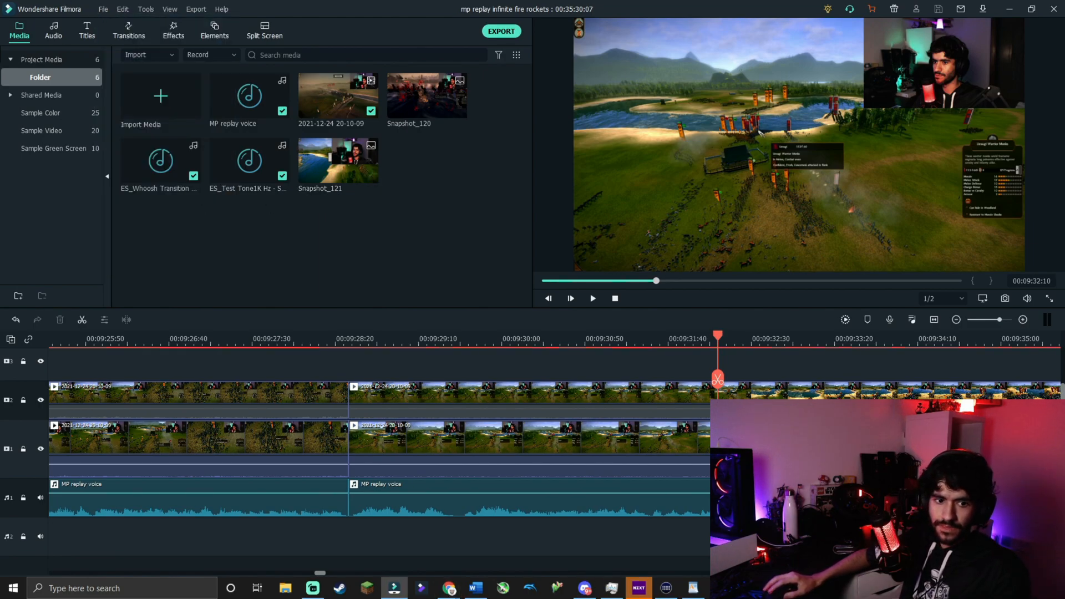
left_click(104, 10)
left_click(103, 9)
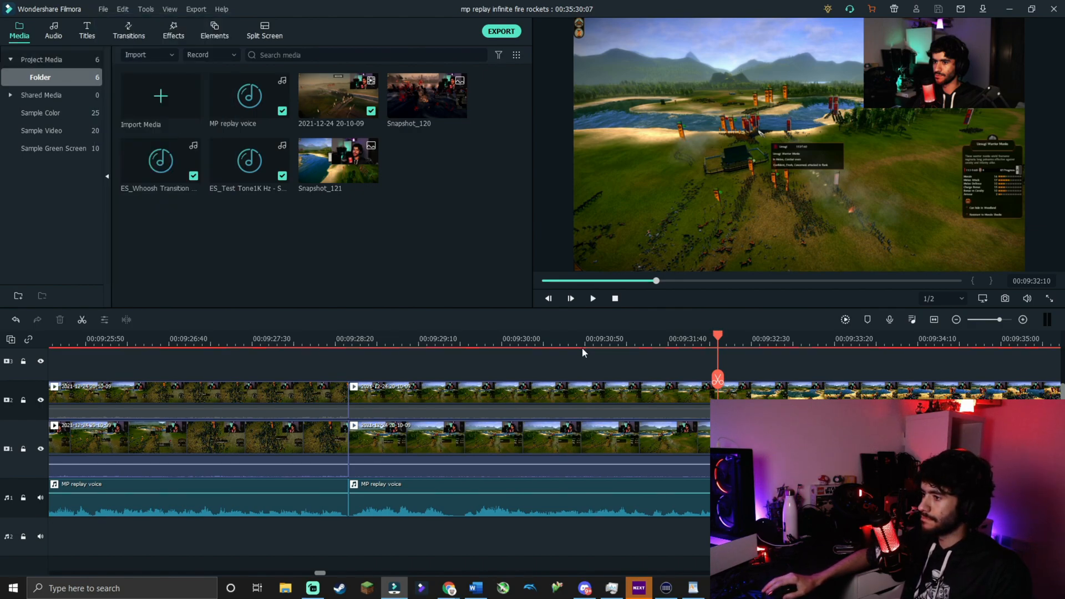